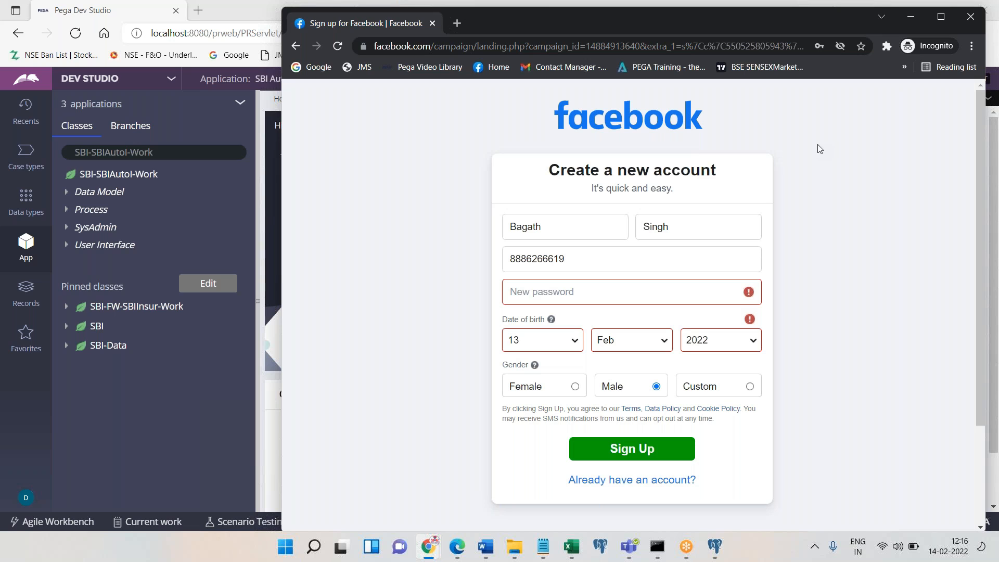
Focus the First name field on the Facebook sign-up form, then switch to the Word diagram document
left_click(592, 226)
left_click(485, 546)
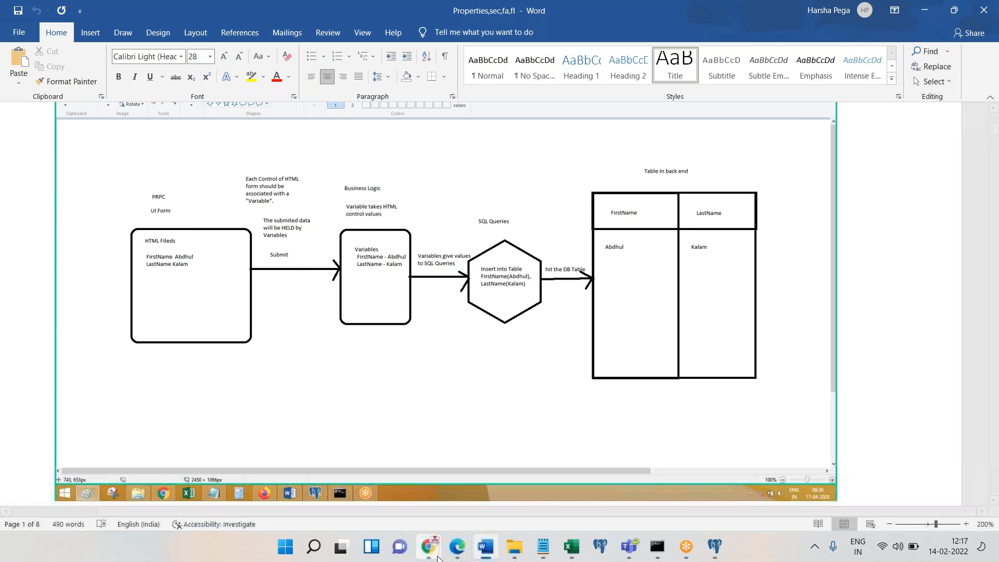
Revisit the Facebook sign-up window in Chrome, then bring pgAdmin 4 forward
mouse_move(428, 546)
left_click(481, 460)
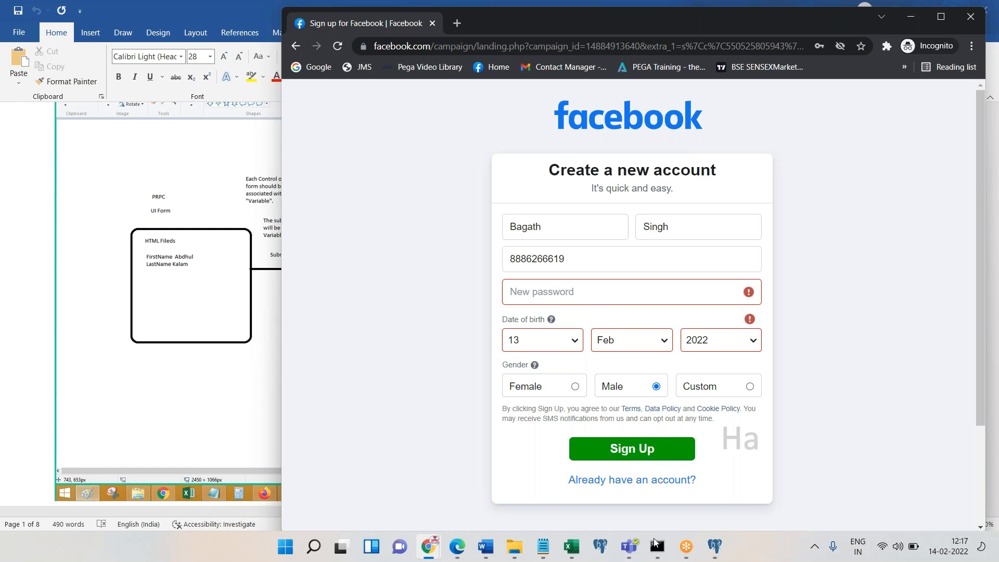
left_click(715, 547)
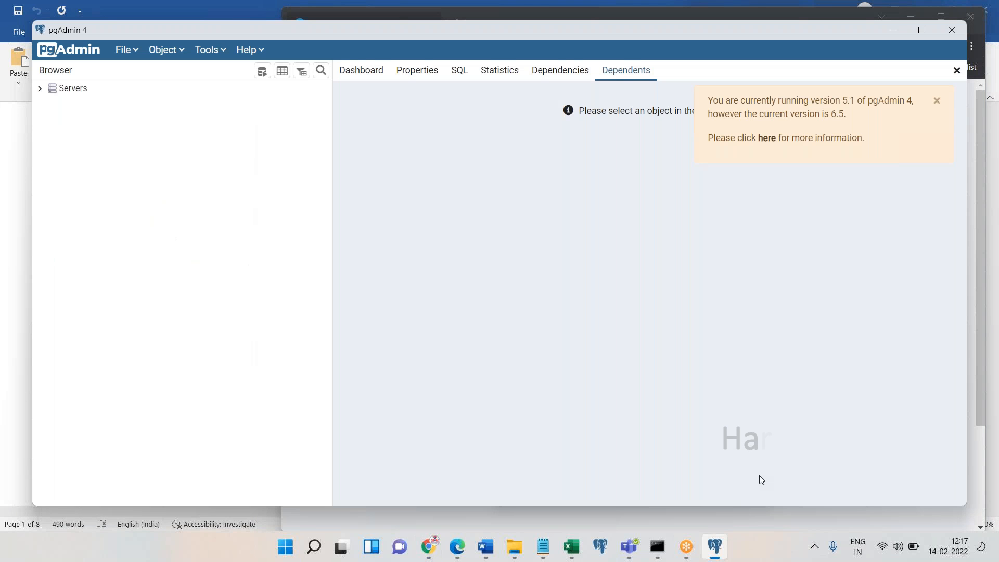
Connect to Pega86 and browse the postgres data schema's 423 tables to pc_data_adm_seckeyid
left_click(40, 90)
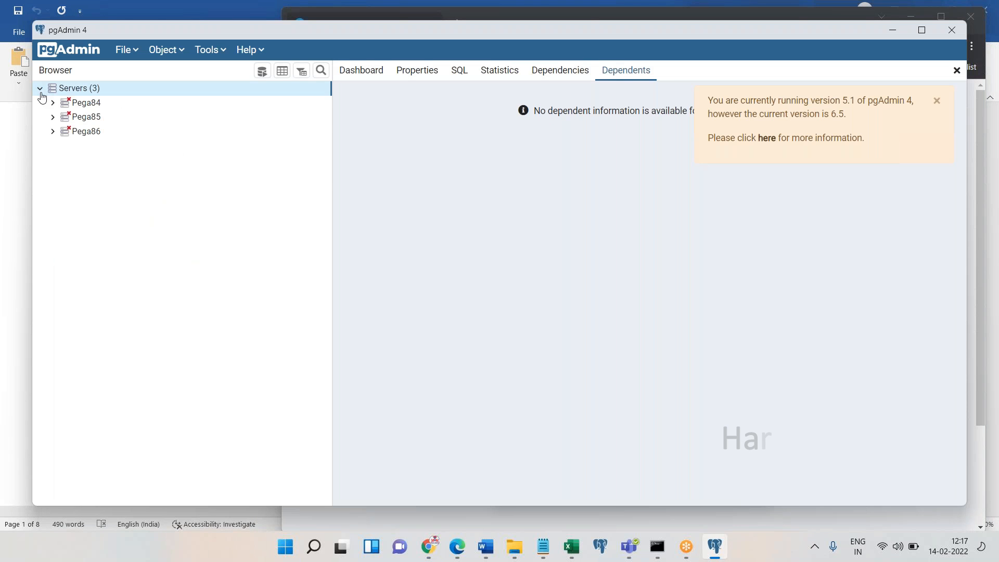
left_click(59, 135)
left_click(52, 133)
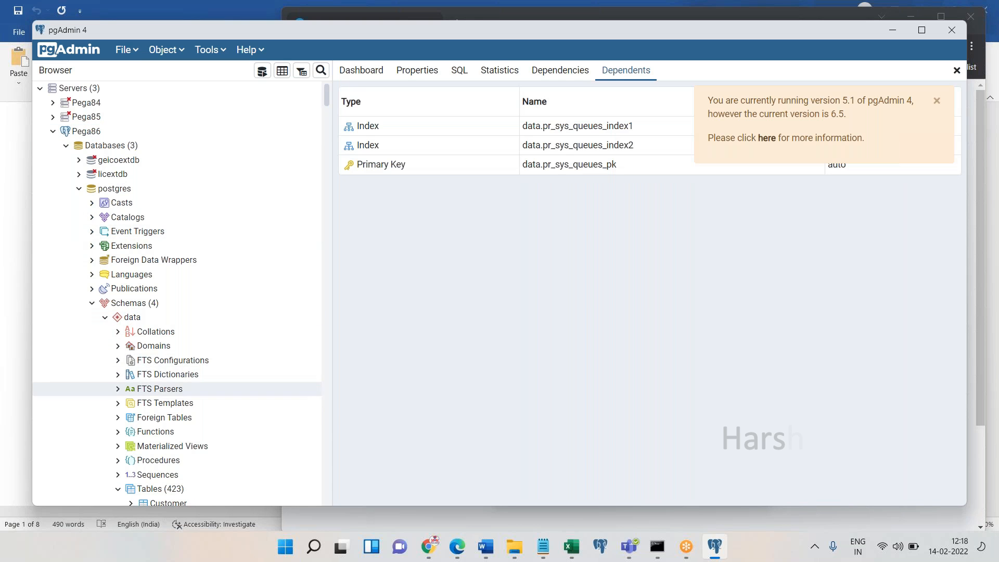
left_click(329, 414)
scroll(329, 418, "down", 6)
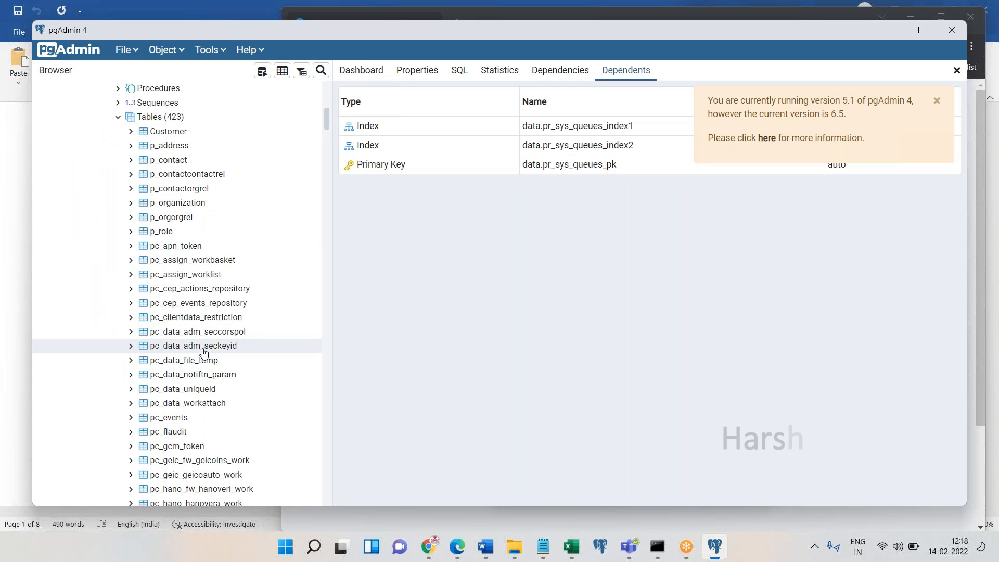
right_click(204, 352)
View pc_data_adm_seckeyid's first 100 rows and select its pzinskey, pxobjclass and pxinsname columns
mouse_move(270, 288)
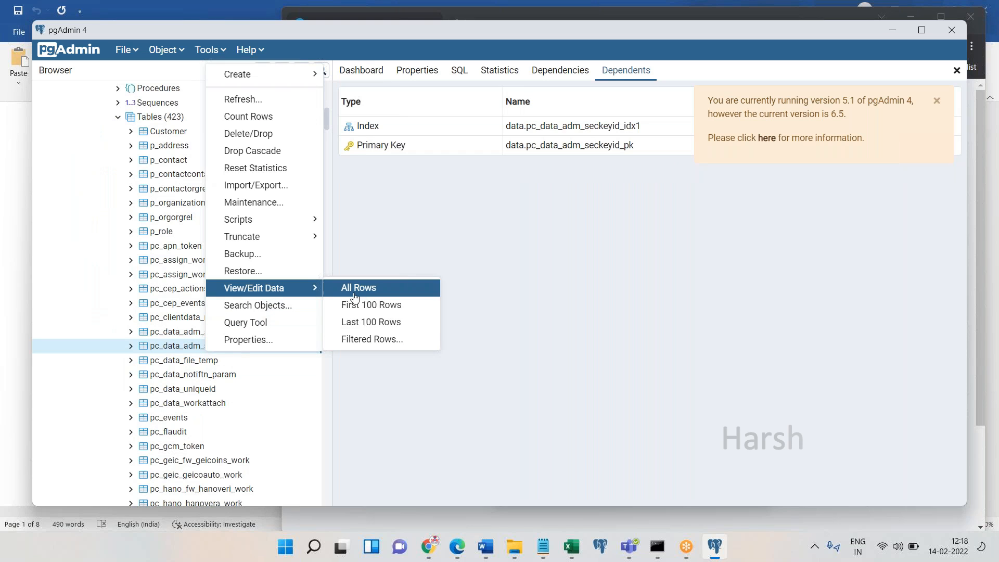
left_click(364, 306)
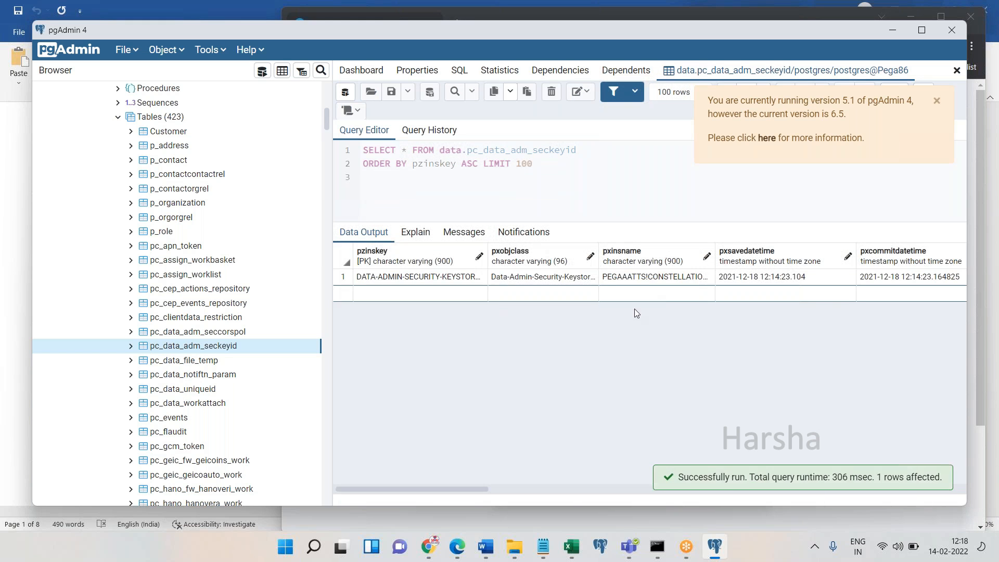
left_click(390, 258)
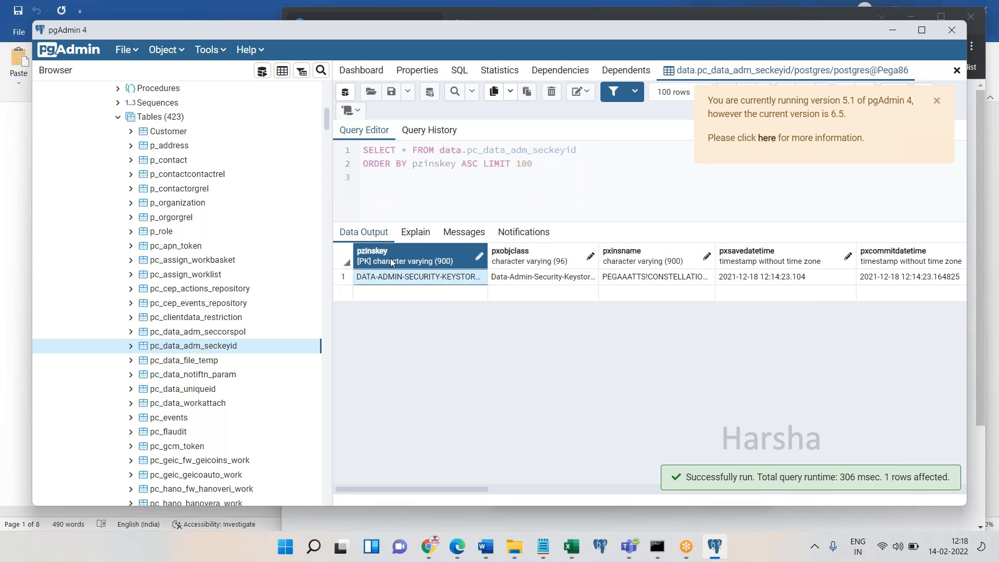
left_click(514, 262)
left_click(639, 256)
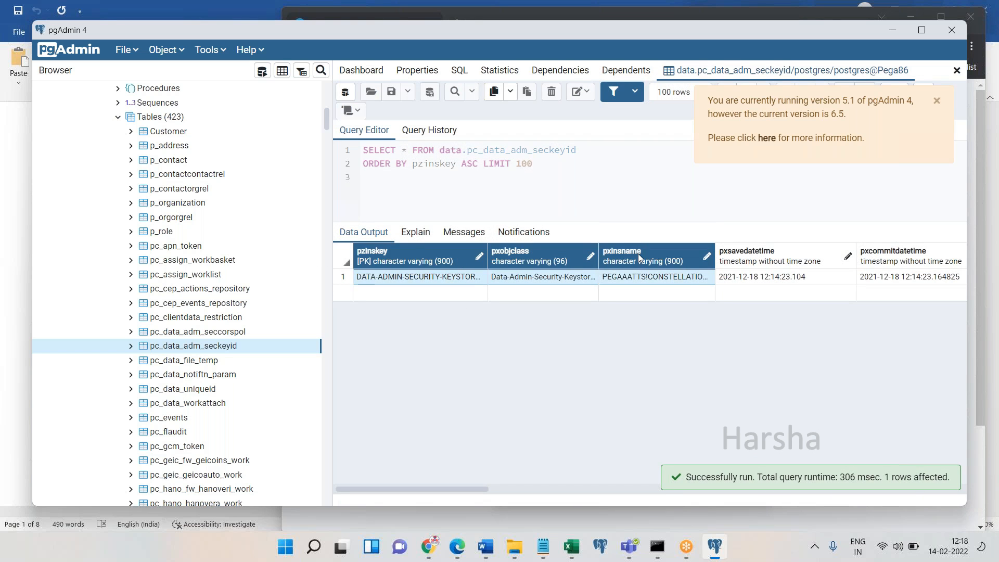
left_click(541, 282)
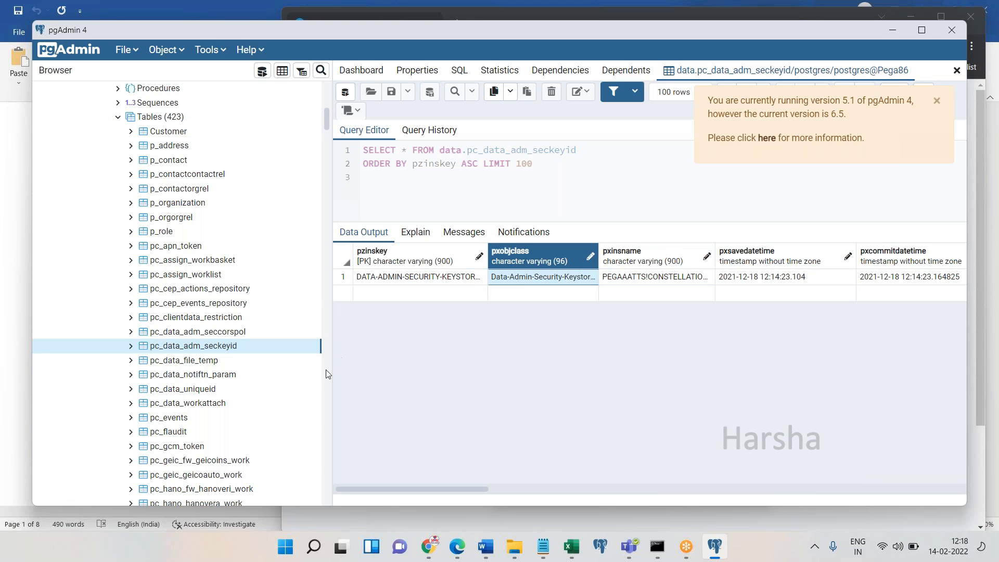
Open the first 100 rows of pc_geic_fw_geicoins_work in a new results tab
right_click(208, 462)
mouse_move(284, 398)
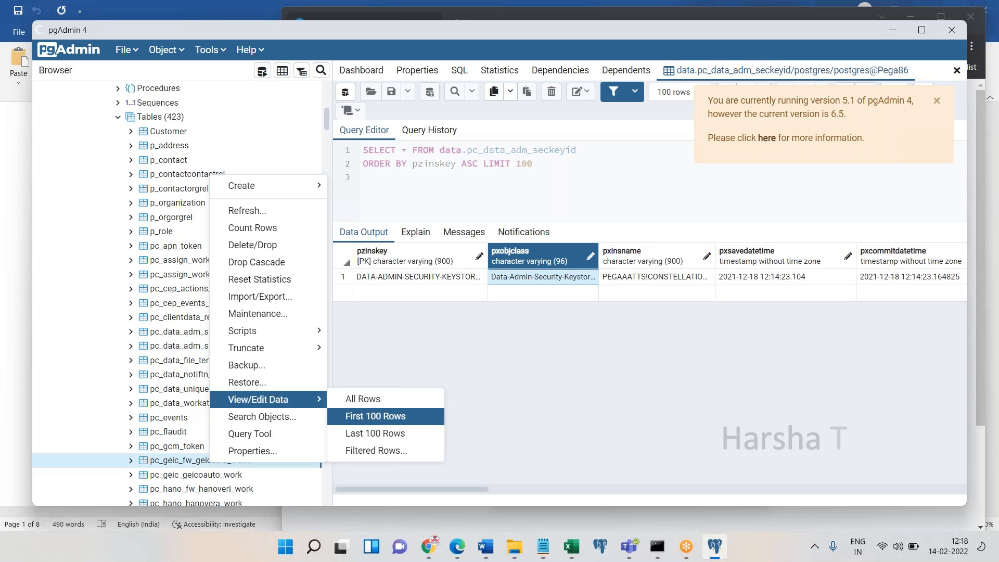
left_click(375, 416)
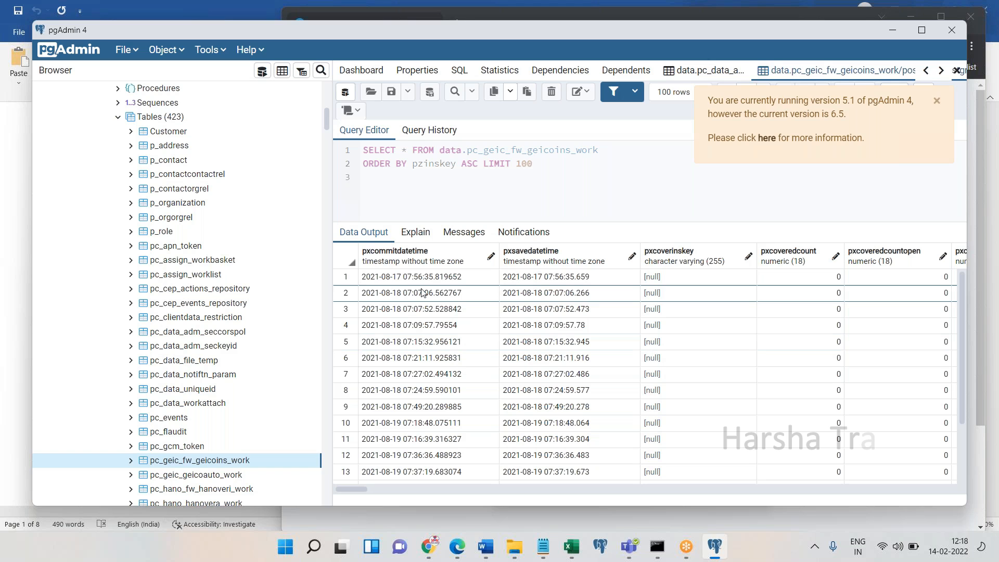
Highlight the timestamp cells, select the whole grid, then select and clear the pxsavedatetime column
left_click_drag(391, 277, 883, 472)
key("ctrl+a")
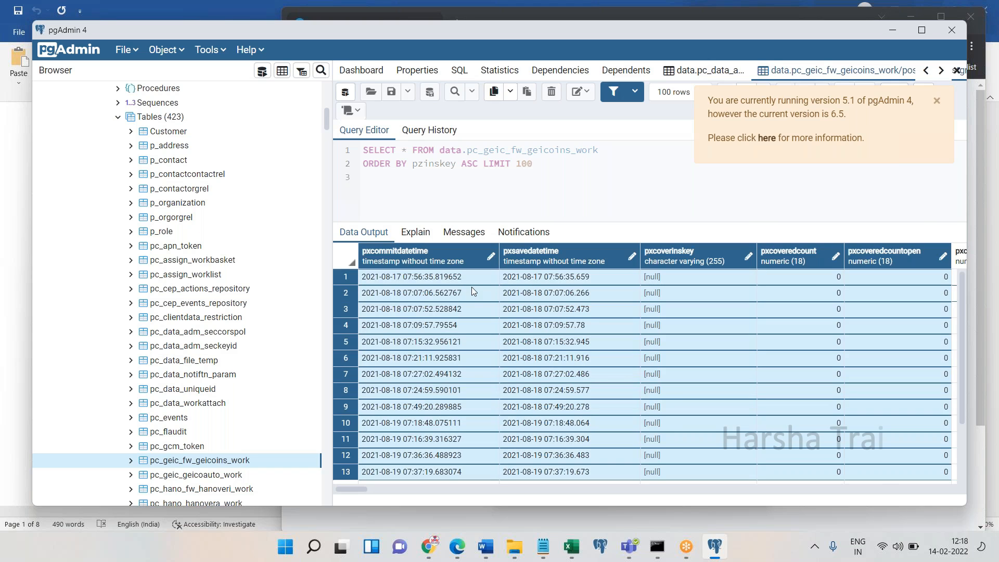
left_click(573, 252)
left_click(569, 253)
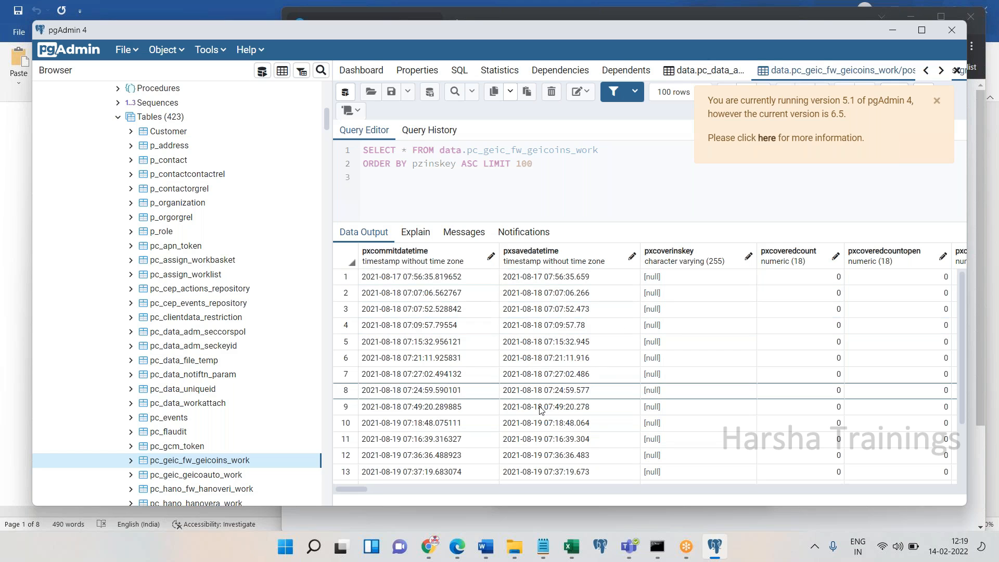
Bring the Pega Dev Studio window showing the SBI Auto Insurance home page forward
left_click(461, 558)
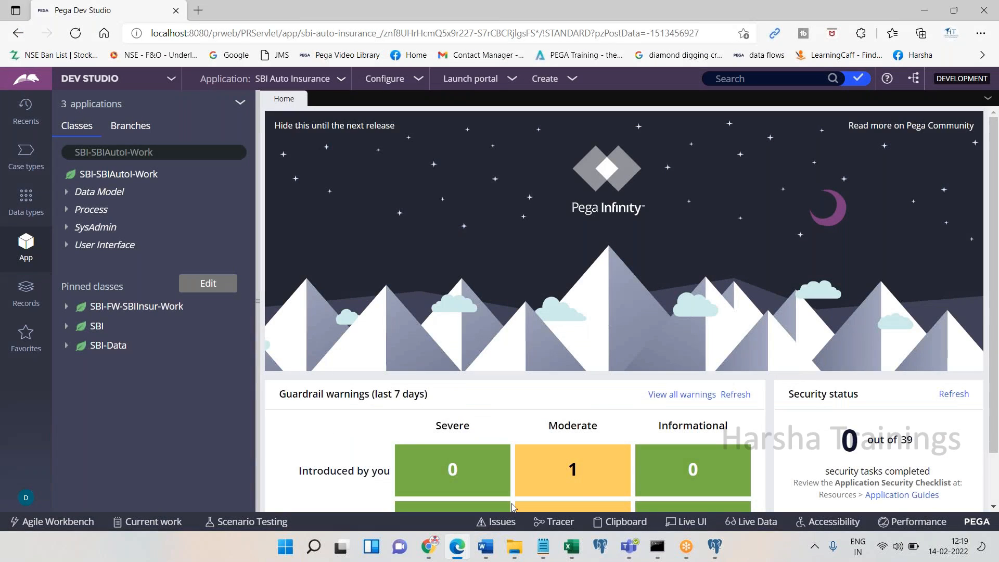
mouse_move(488, 535)
Glance at the Teams chat and the pgAdmin results, ending on the Word form-data diagram
left_click(636, 548)
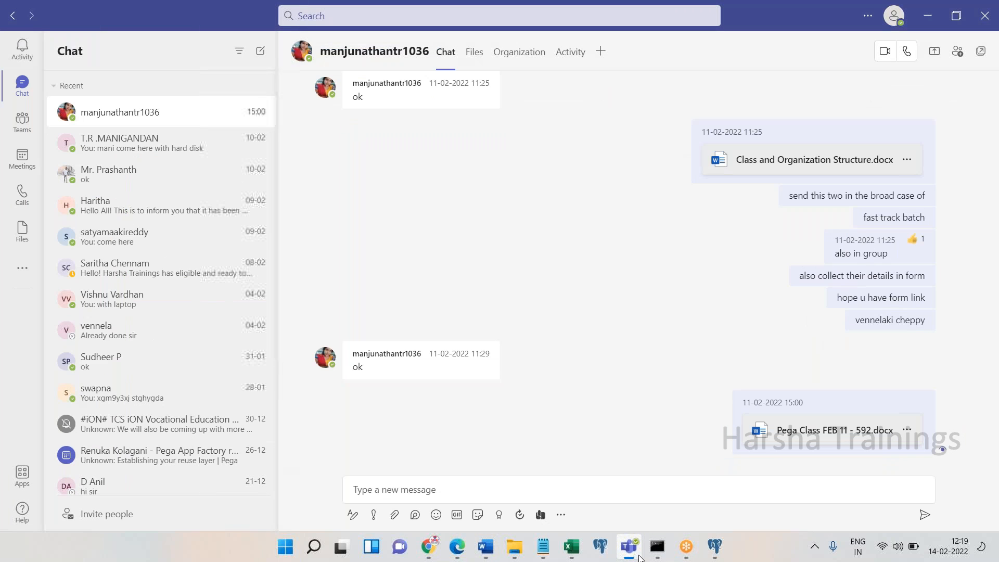
left_click(636, 555)
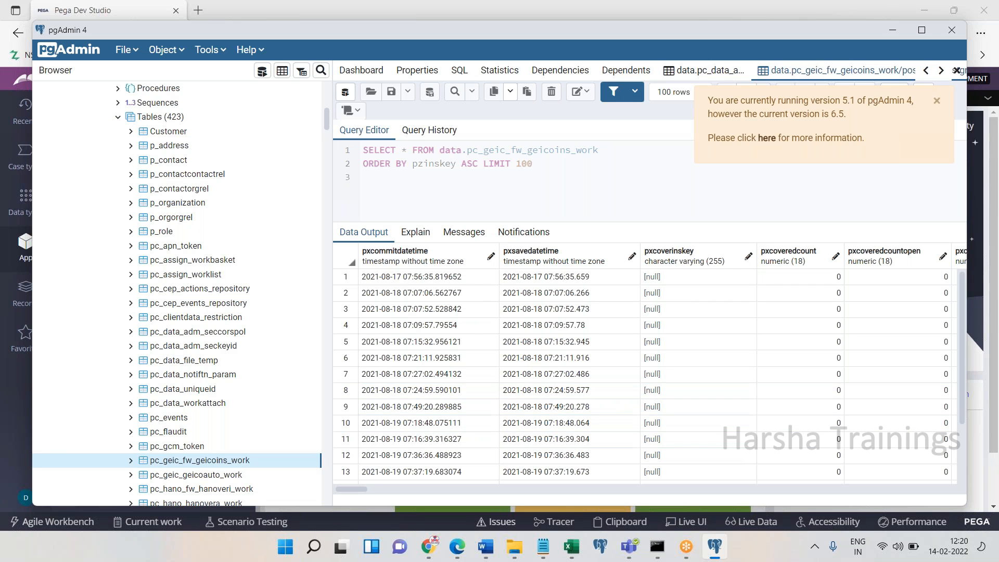
left_click(497, 549)
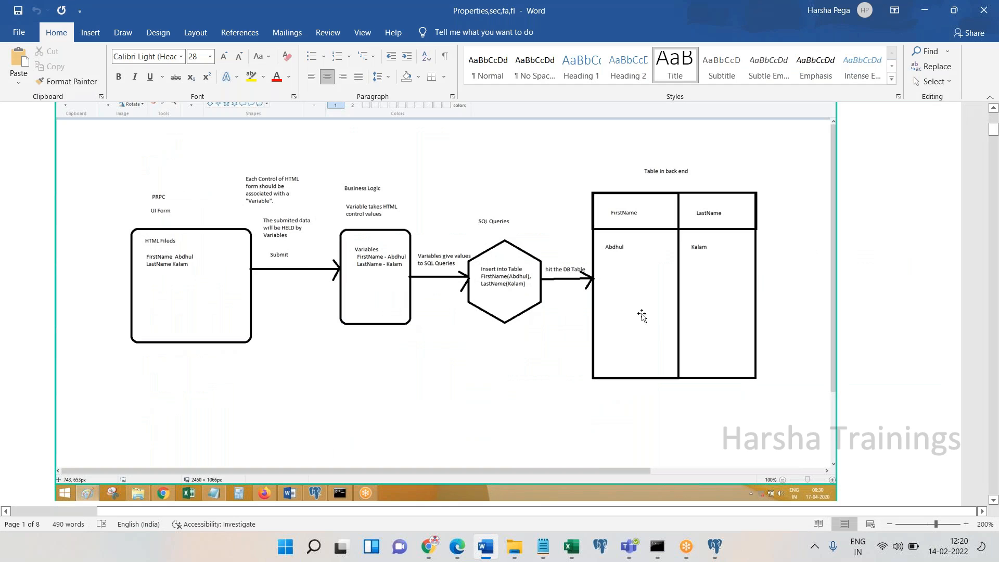
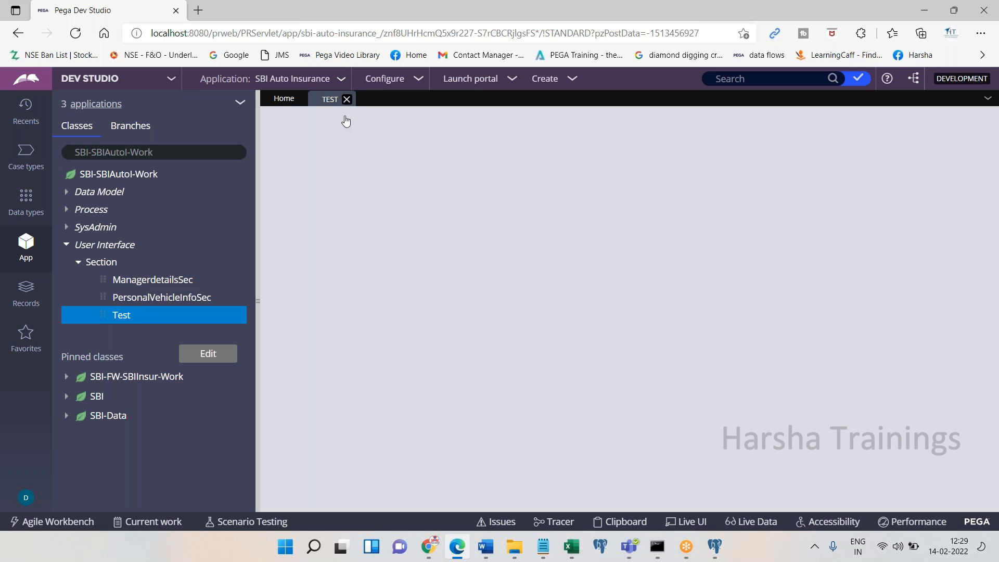
Close the Test tab and open ManagerdetailsSec, selecting its First Name input
left_click(348, 99)
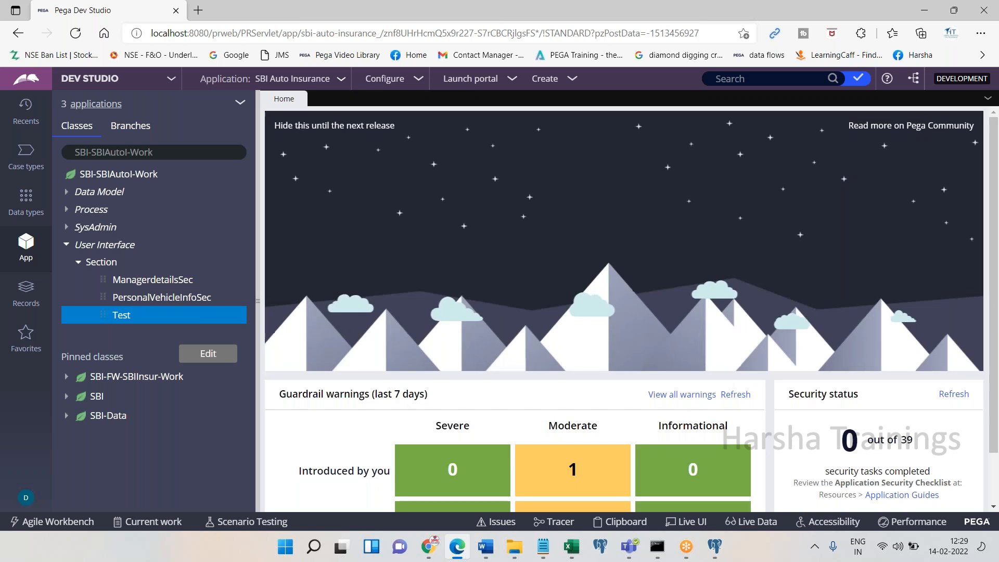
left_click(153, 280)
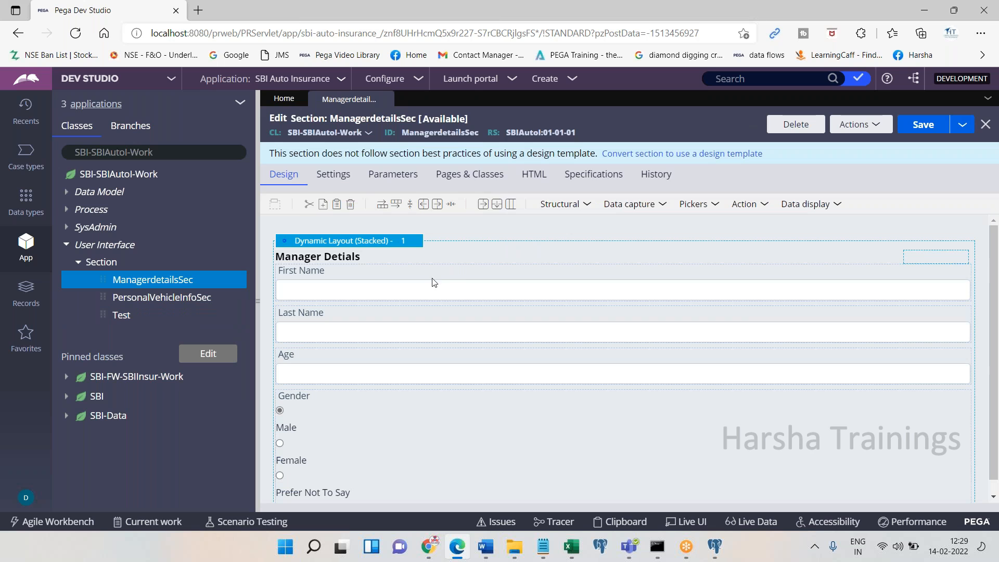
left_click(391, 296)
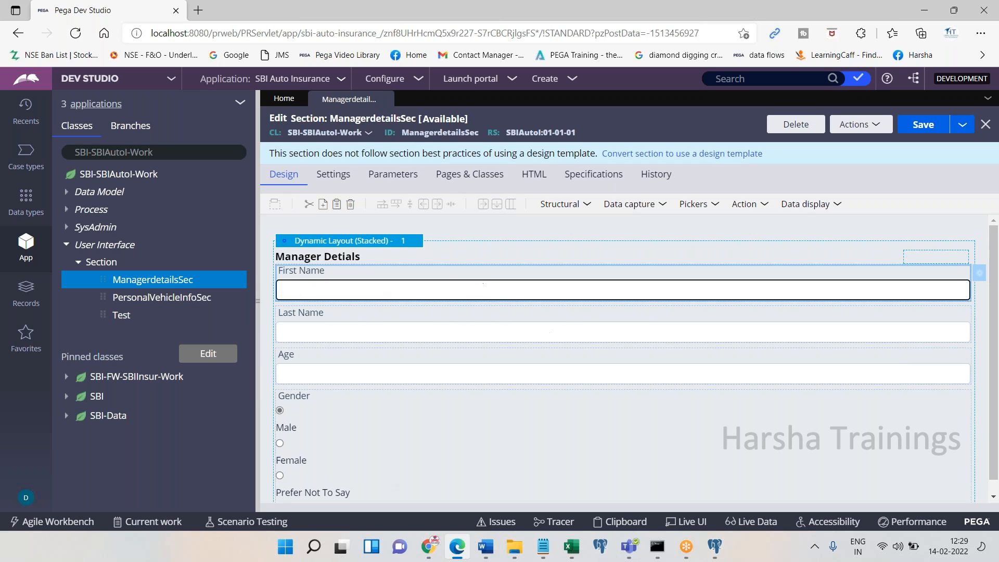
Inspect the First Name cell's .FirstName property binding, then cancel without changes
left_click(933, 280)
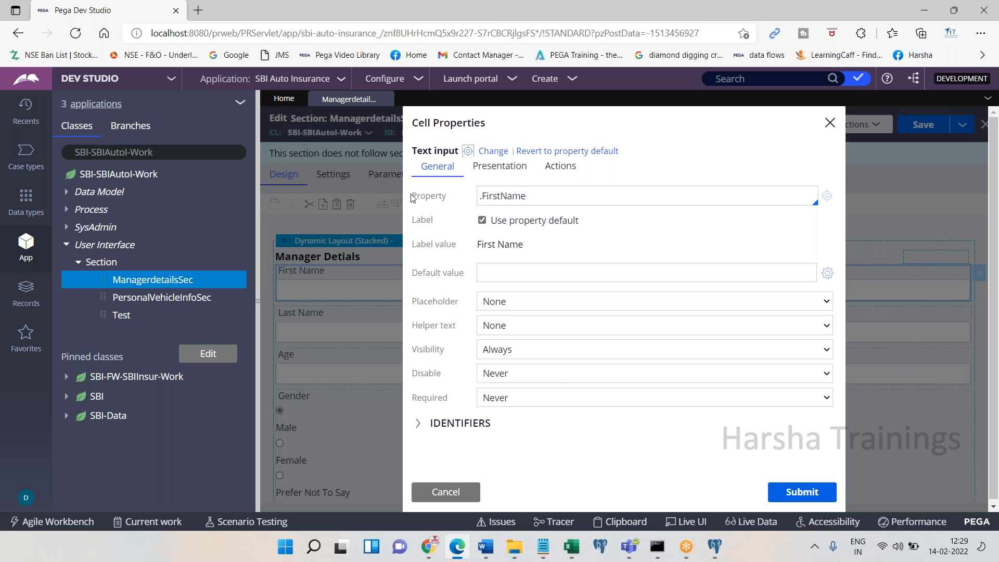
left_click_drag(412, 197, 475, 202)
triple_click(561, 197)
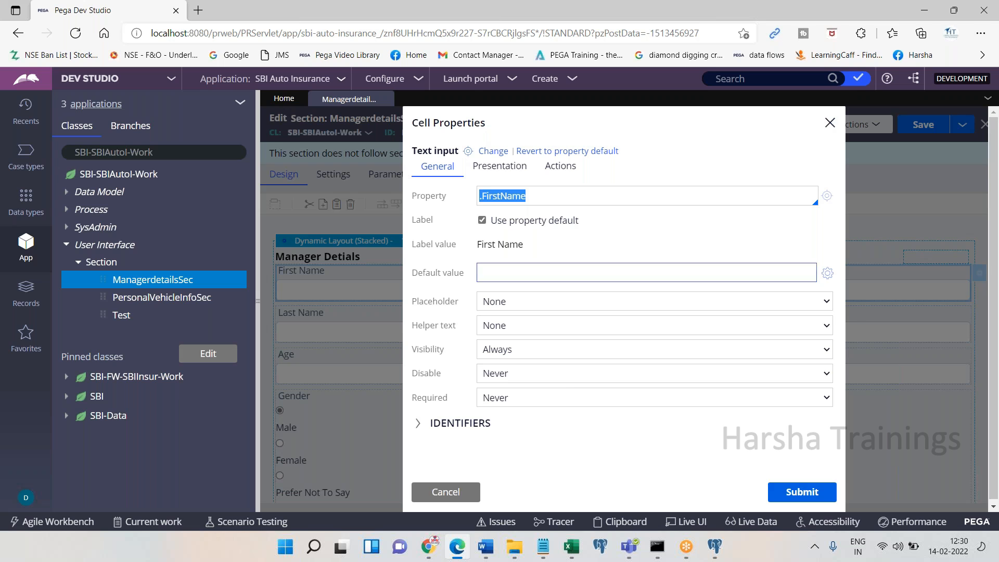
left_click(446, 491)
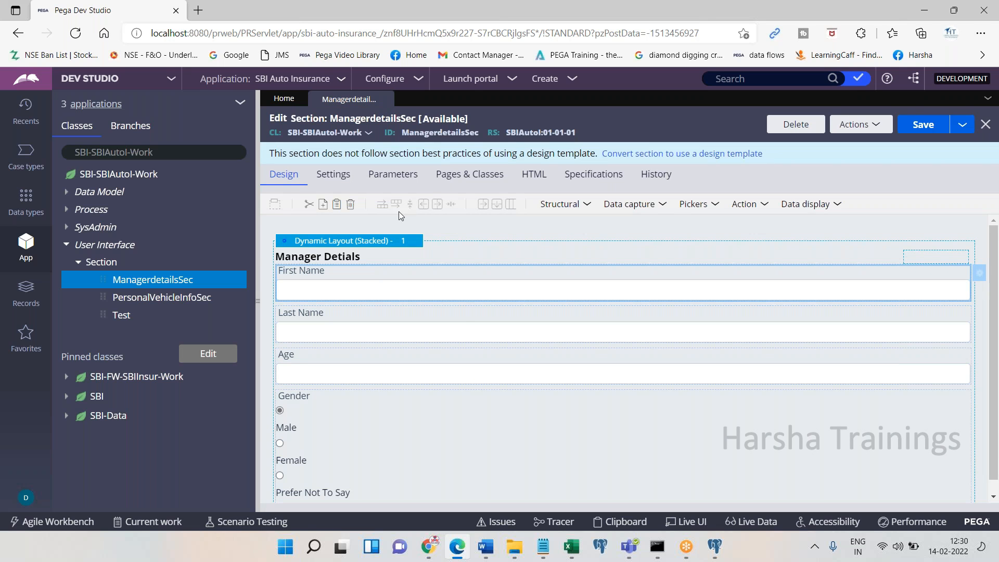
double_click(310, 118)
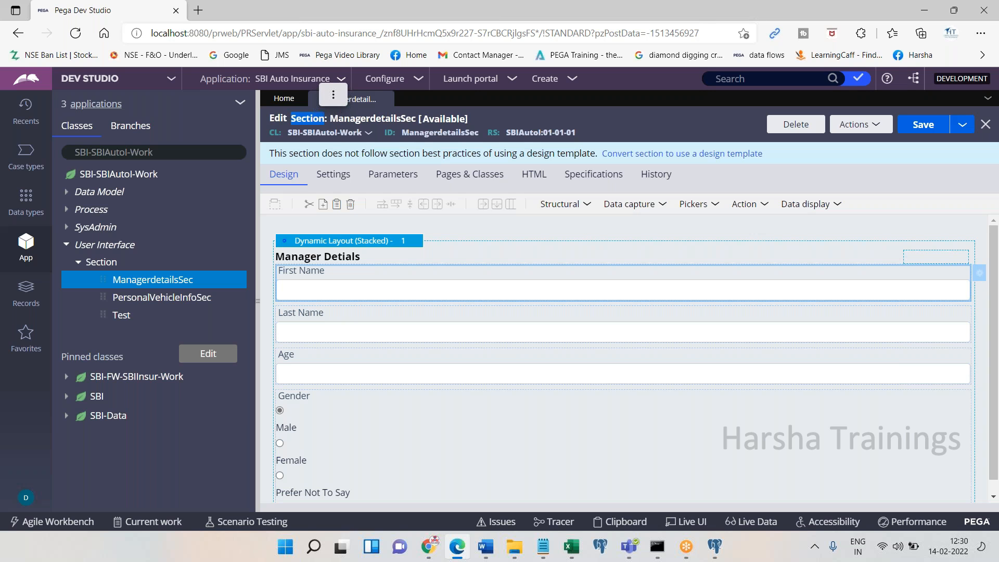
Create a new section labelled 'testsdf' from Actions > Create and open it
left_click(859, 125)
mouse_move(820, 268)
left_click(811, 330)
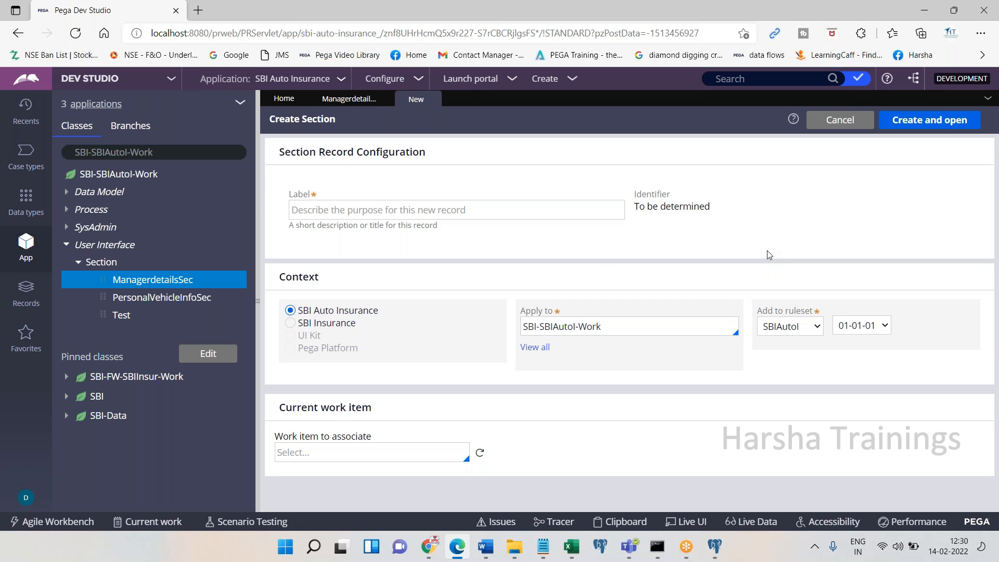
left_click(492, 210)
type("testsdf")
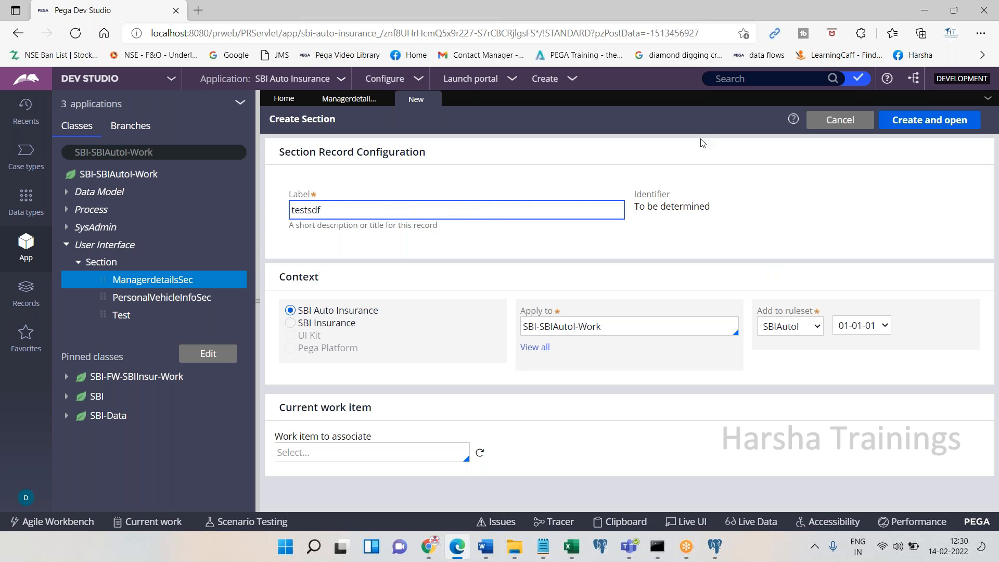
left_click(929, 120)
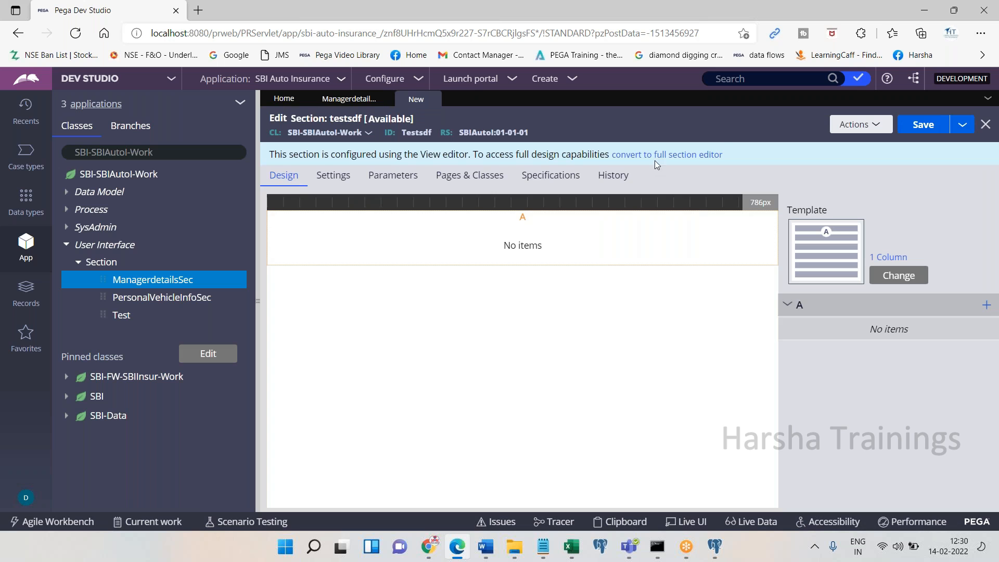
Convert testsdf to the full section editor and add two more dynamic layouts below the first
left_click(654, 156)
left_click(798, 362)
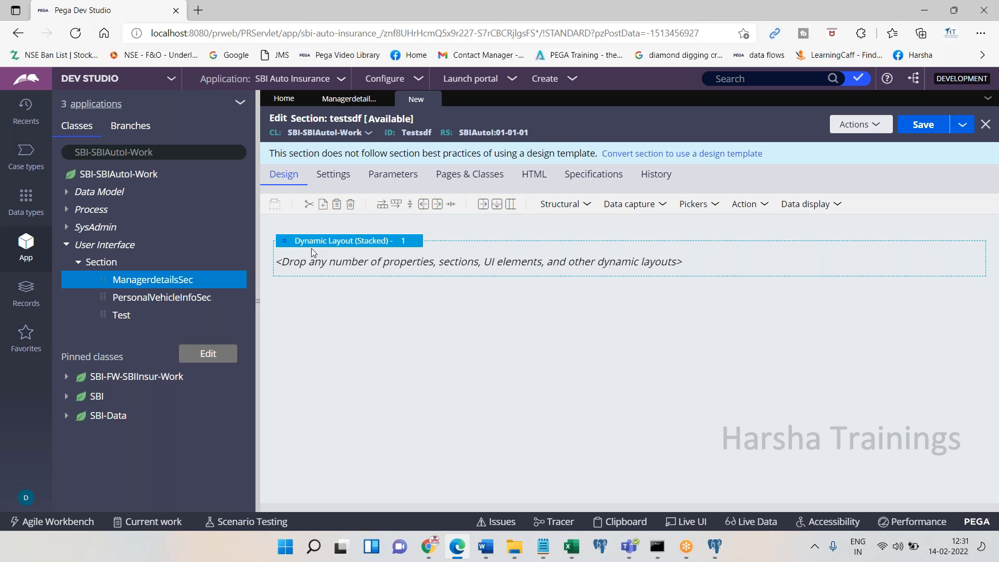
left_click(564, 205)
left_click(572, 229)
left_click(565, 206)
left_click(567, 224)
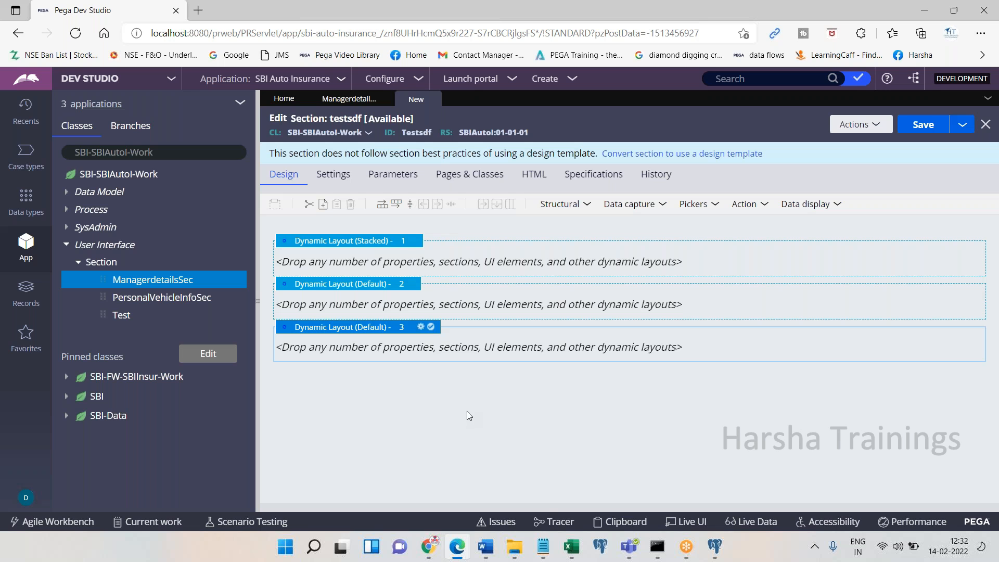
mouse_move(429, 546)
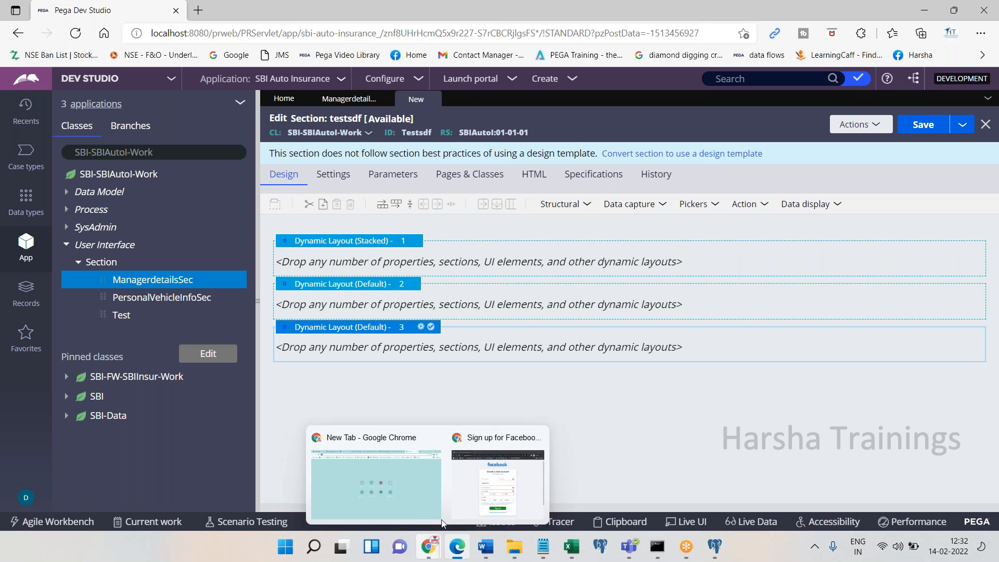
left_click(497, 479)
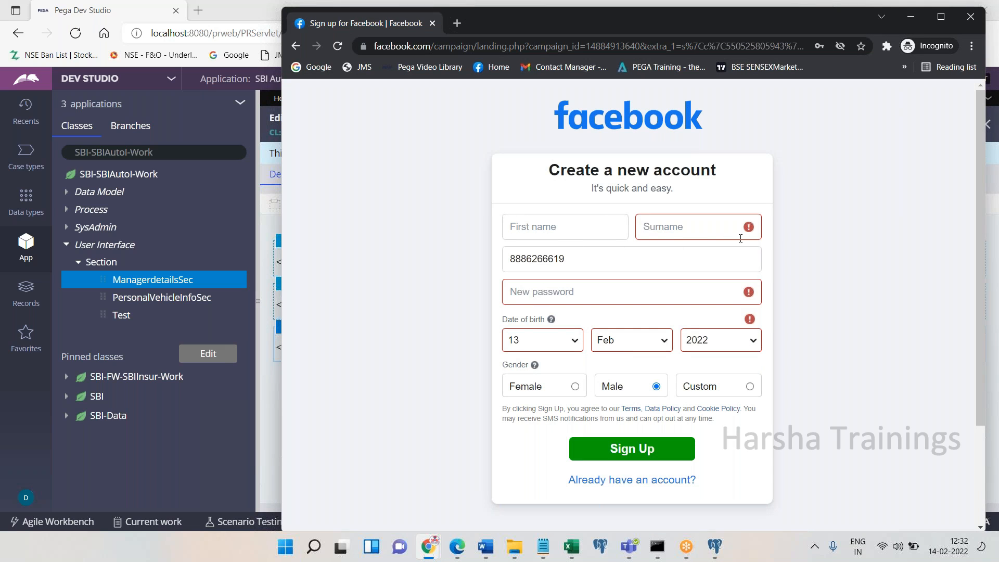
left_click(538, 235)
left_click(531, 242)
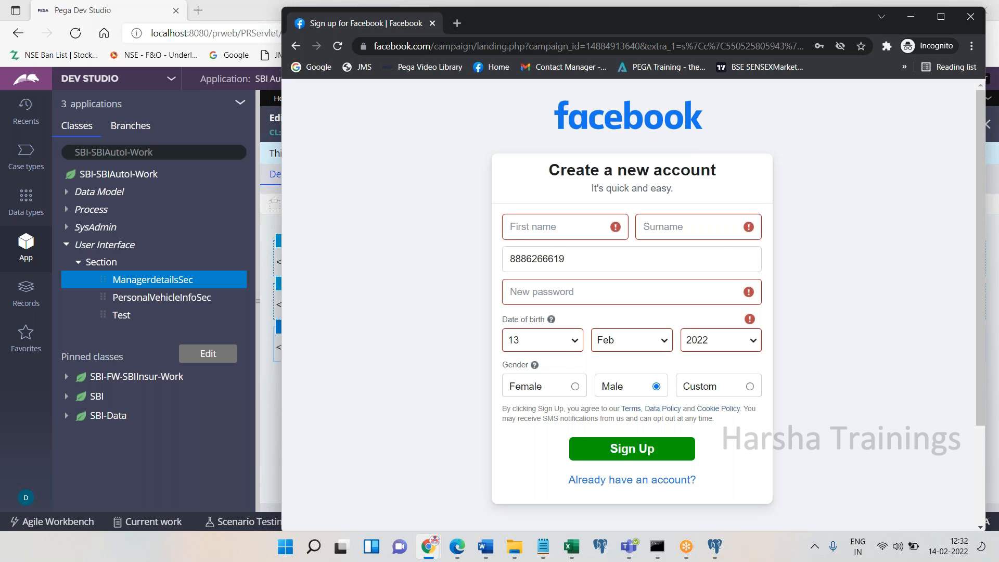
left_click(671, 233)
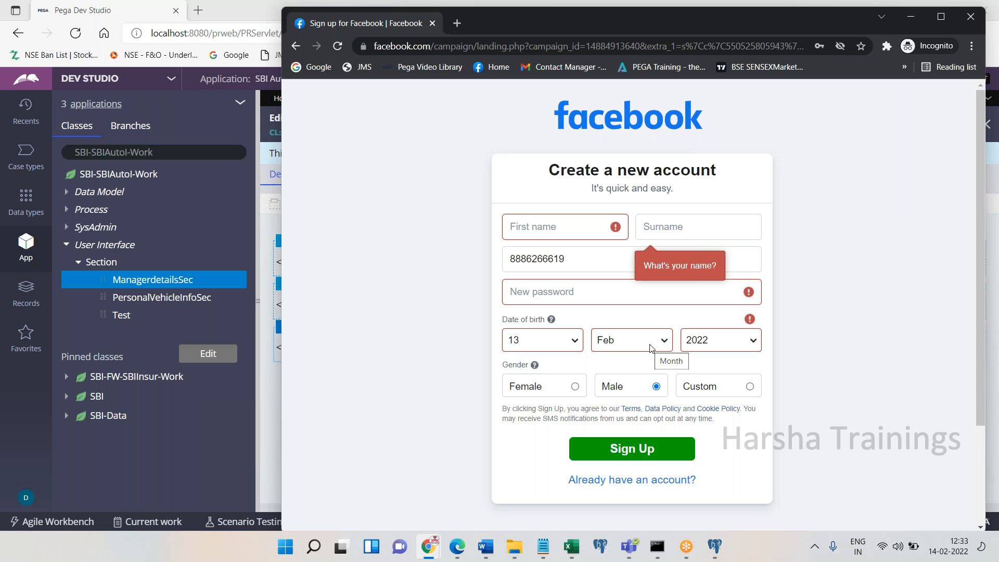
left_click(456, 547)
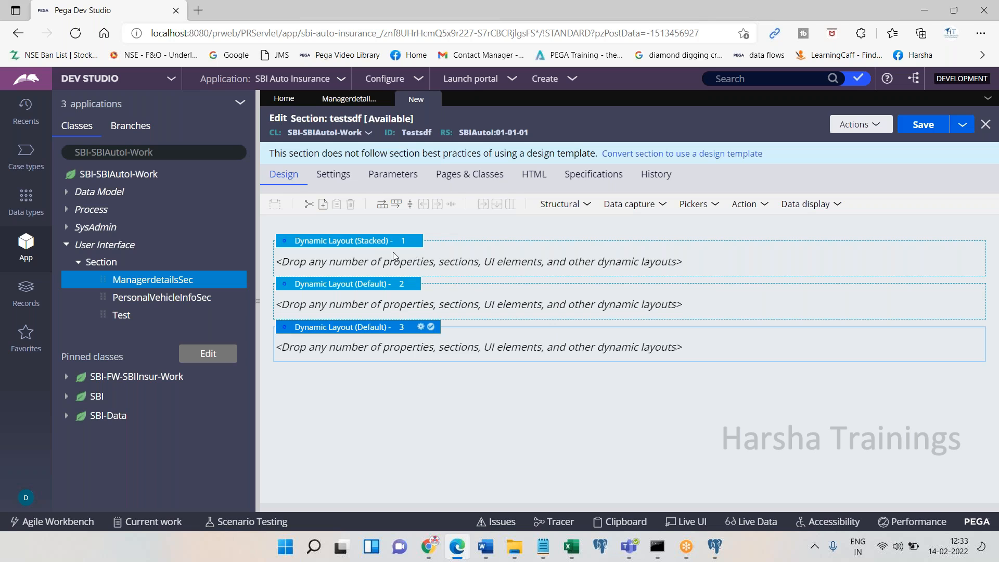
Select Dynamic Layout 1 and browse the Data capture, Pickers, Action and Data display controls
left_click(329, 249)
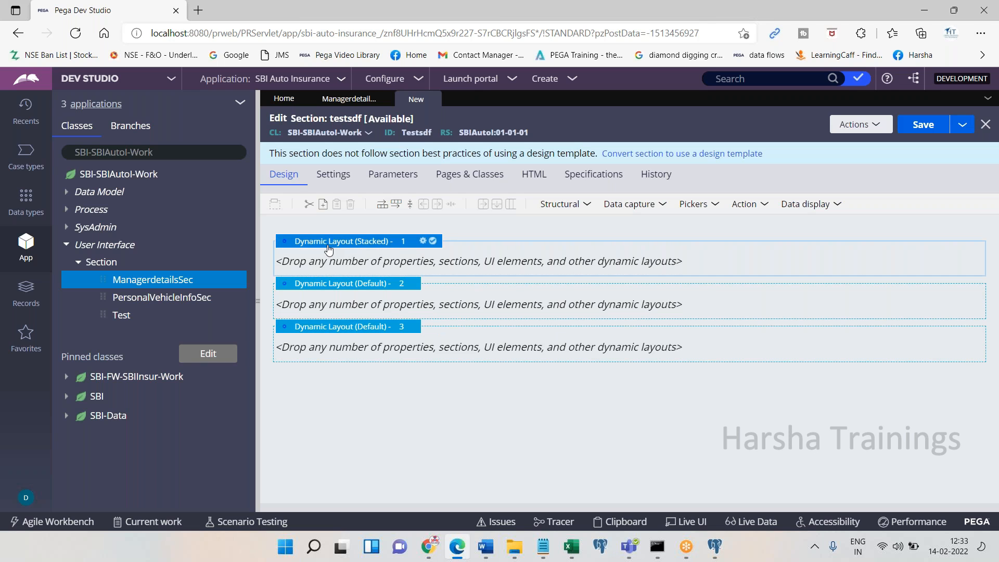
left_click(625, 207)
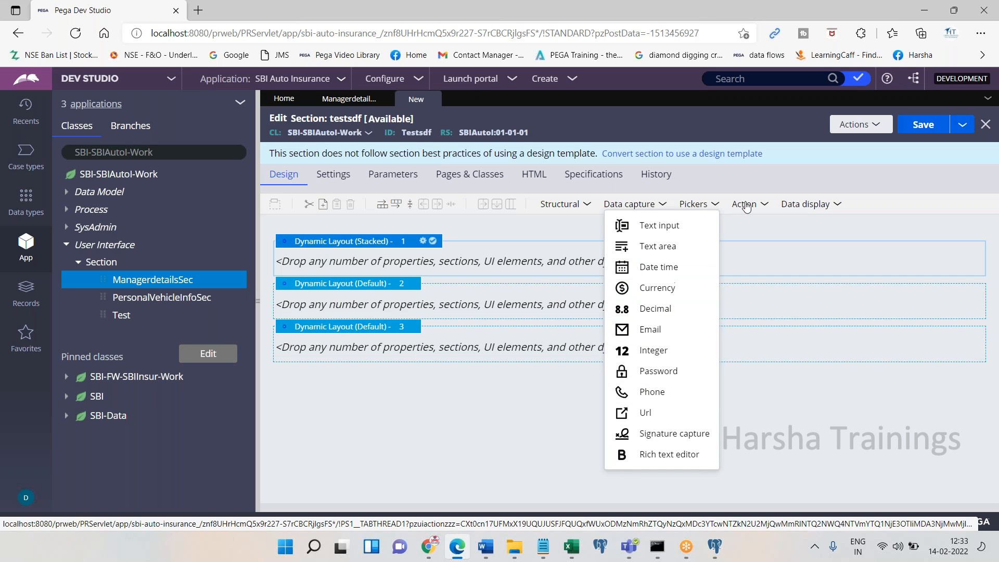
left_click(715, 205)
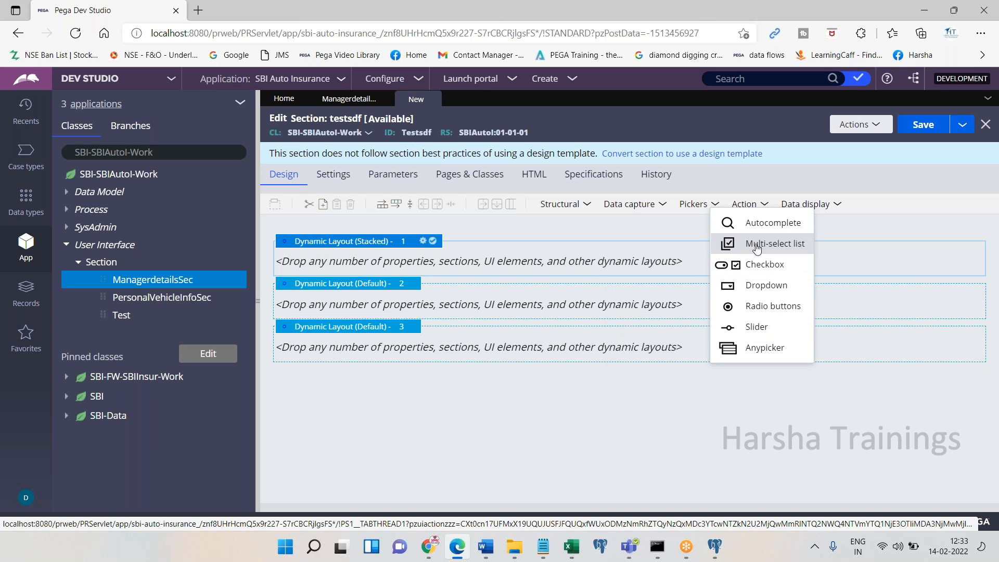
left_click(754, 206)
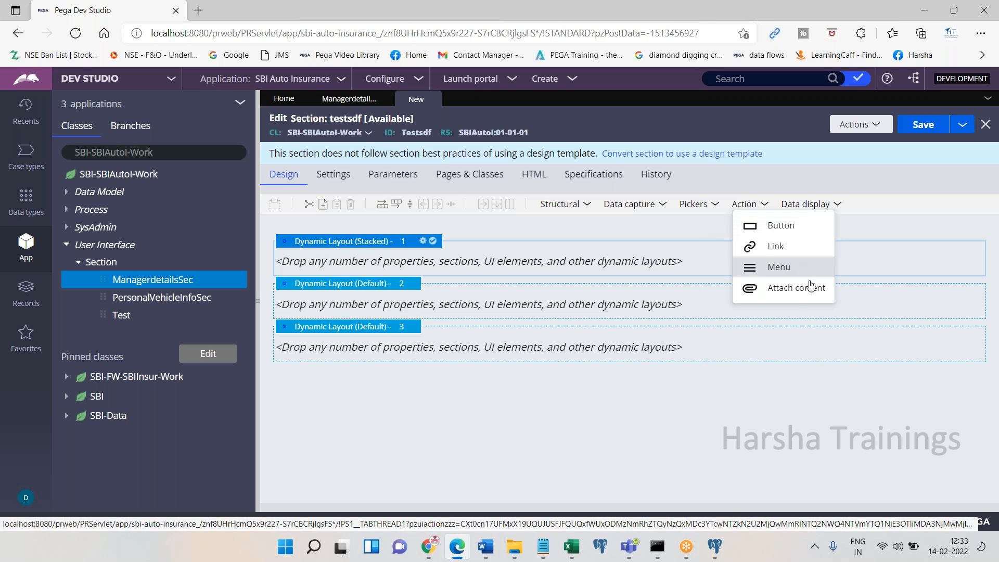
left_click(818, 208)
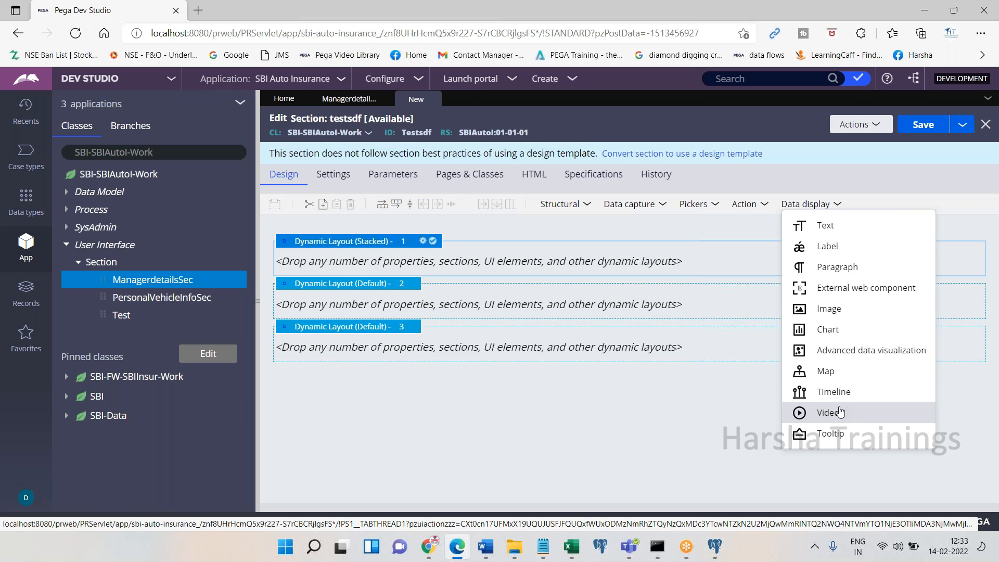
Add a text input and a text area to the first dynamic layout
left_click(643, 213)
left_click_drag(632, 231, 417, 268)
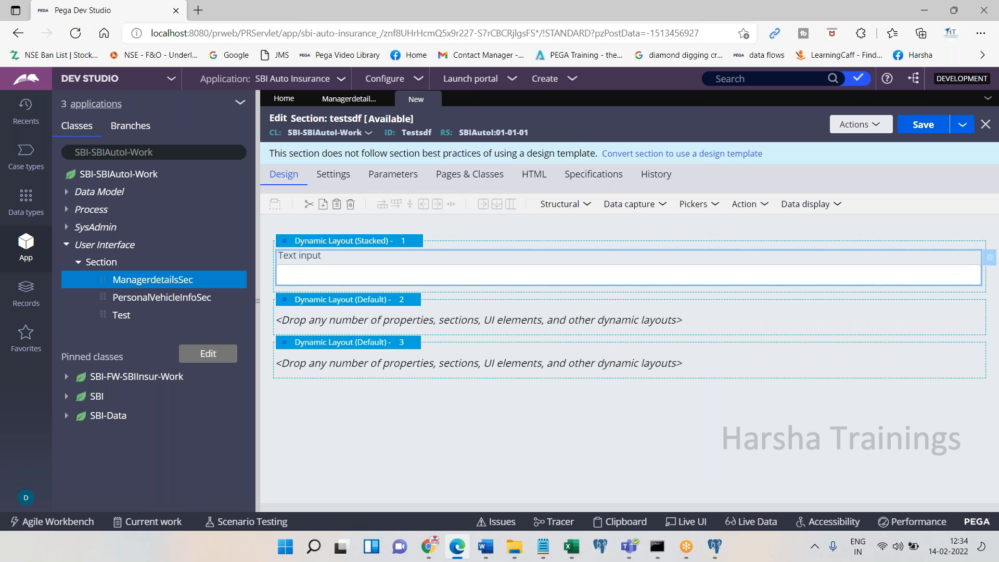
left_click(621, 207)
left_click_drag(627, 249, 399, 299)
Add a checkbox and a radio buttons group to the first dynamic layout
left_click(651, 202)
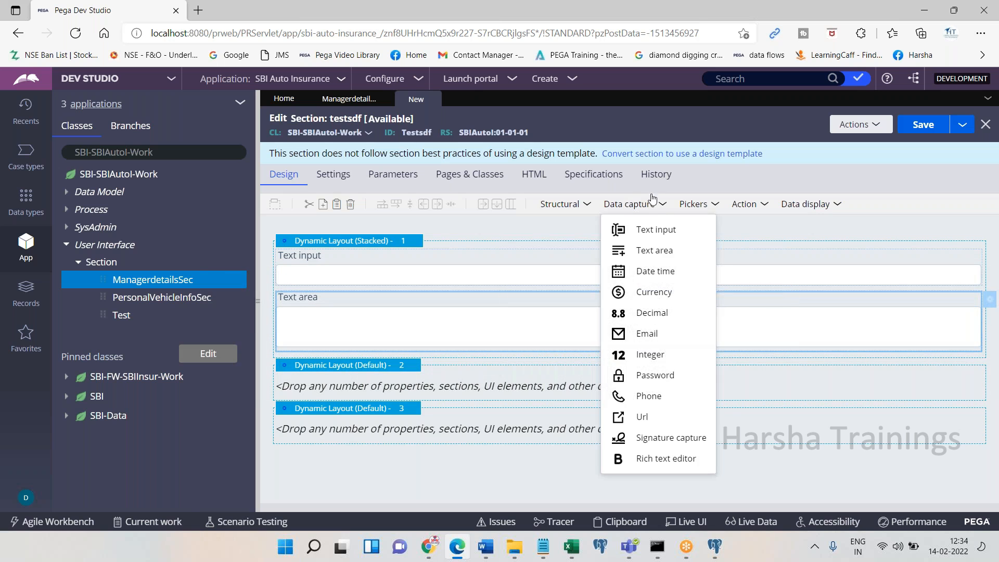
left_click(693, 204)
left_click_drag(696, 263, 484, 343)
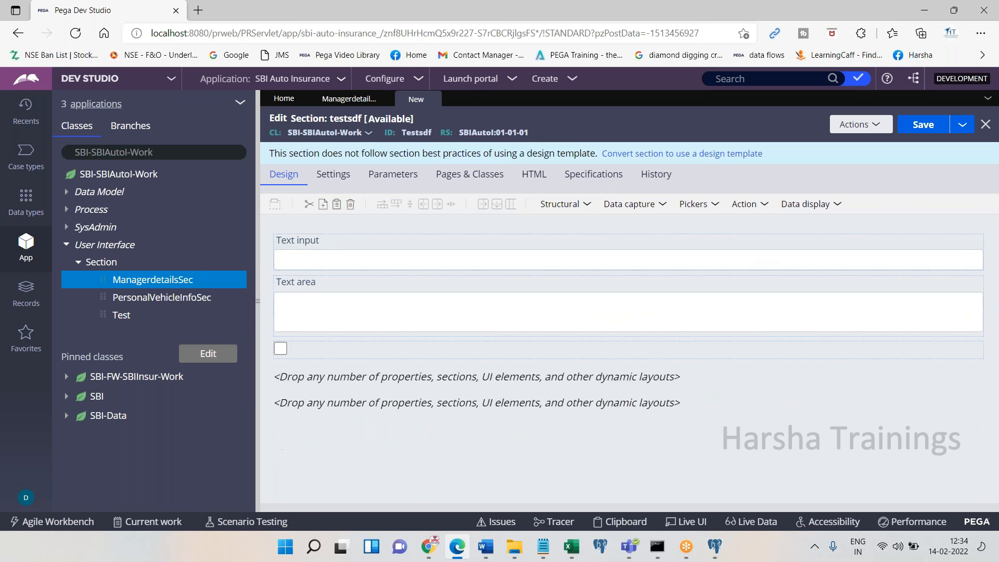
left_click(717, 204)
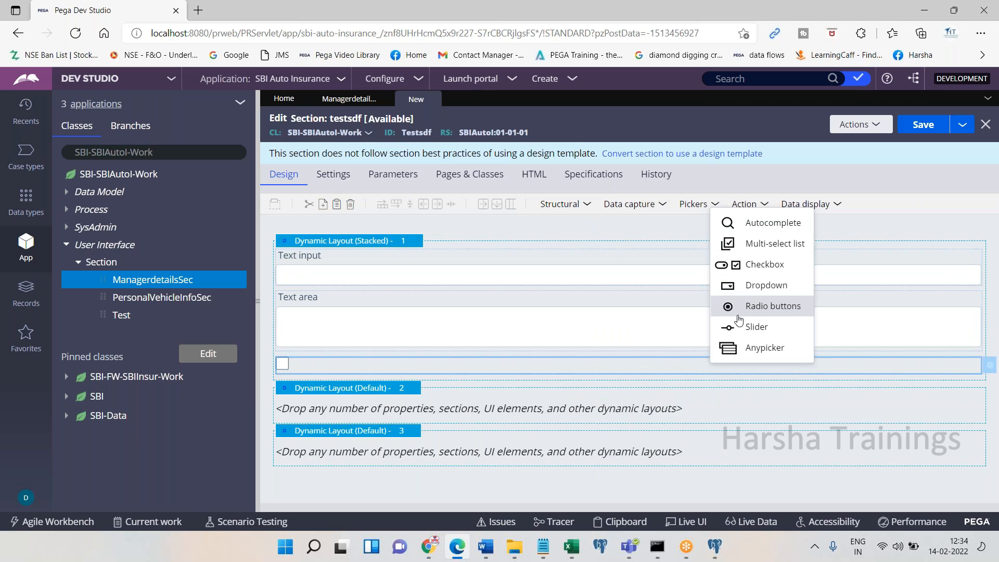
left_click_drag(733, 311, 494, 393)
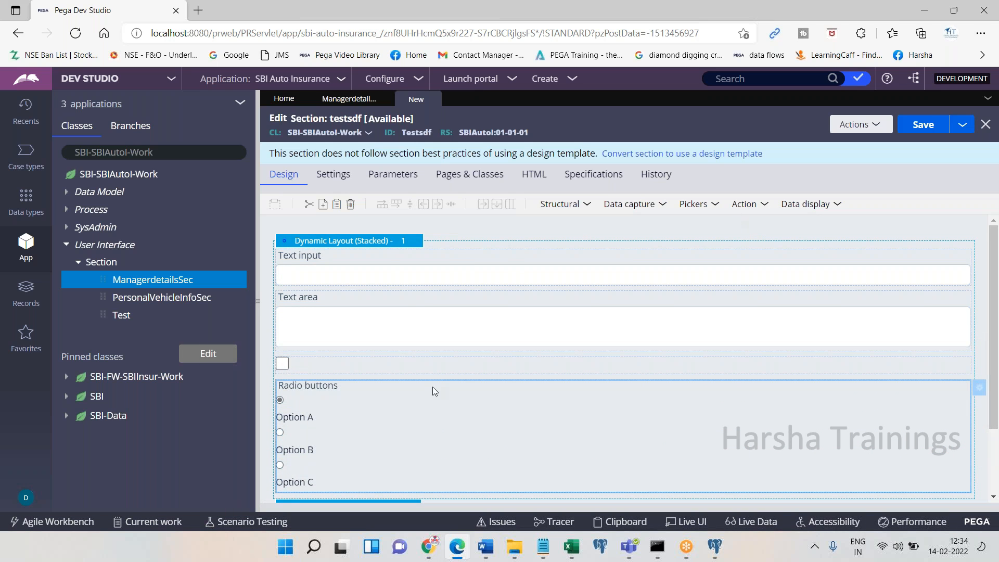
left_click(370, 249)
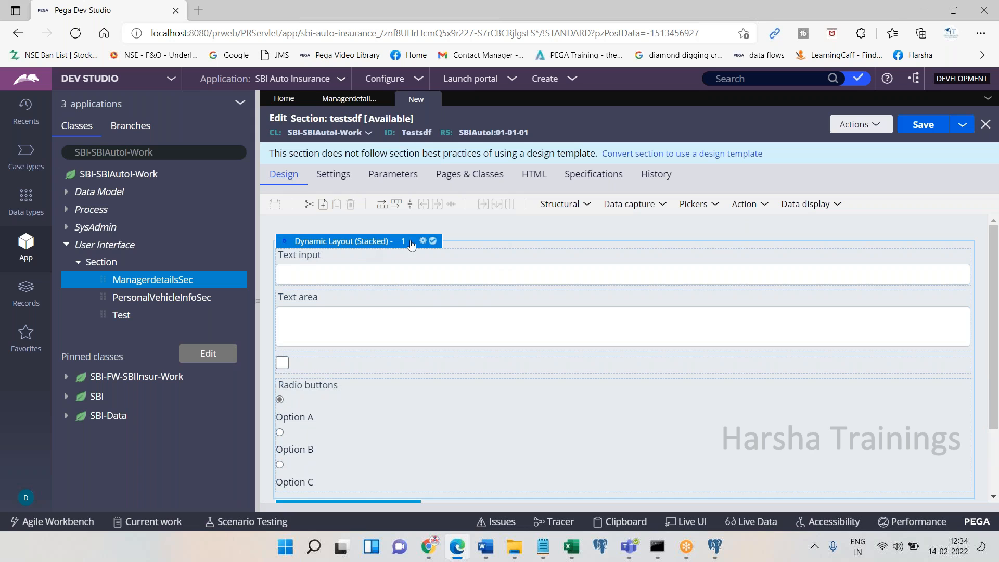
Set the first layout's format to Inline grid double
left_click(422, 242)
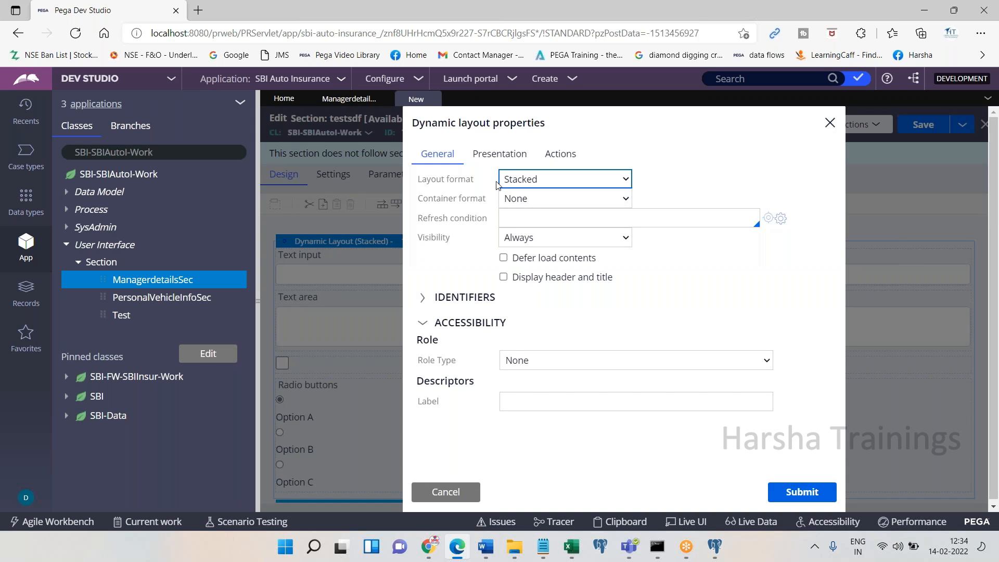
left_click(547, 184)
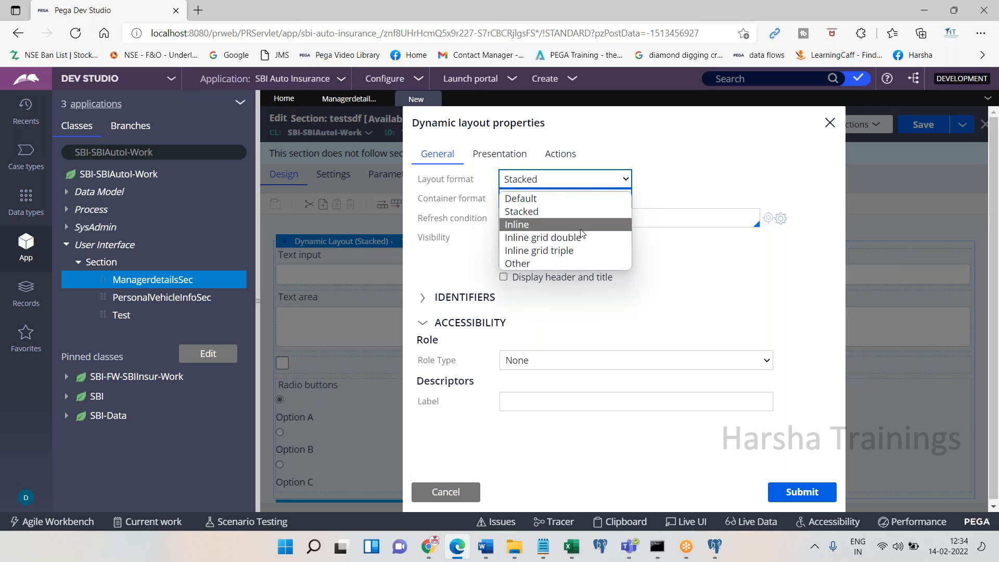
left_click(568, 237)
left_click(801, 492)
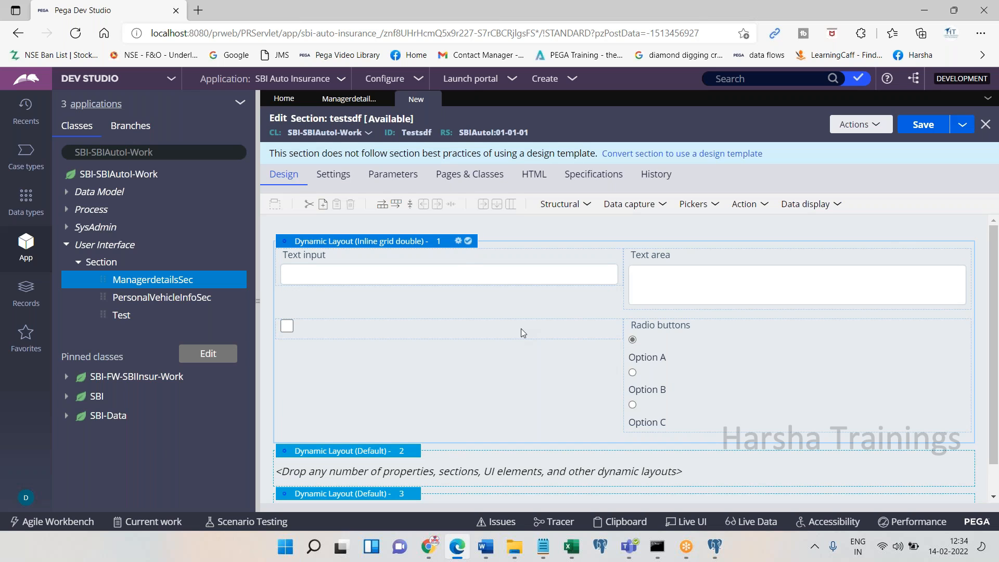
Change the first layout's format to Inline grid triple
left_click(459, 241)
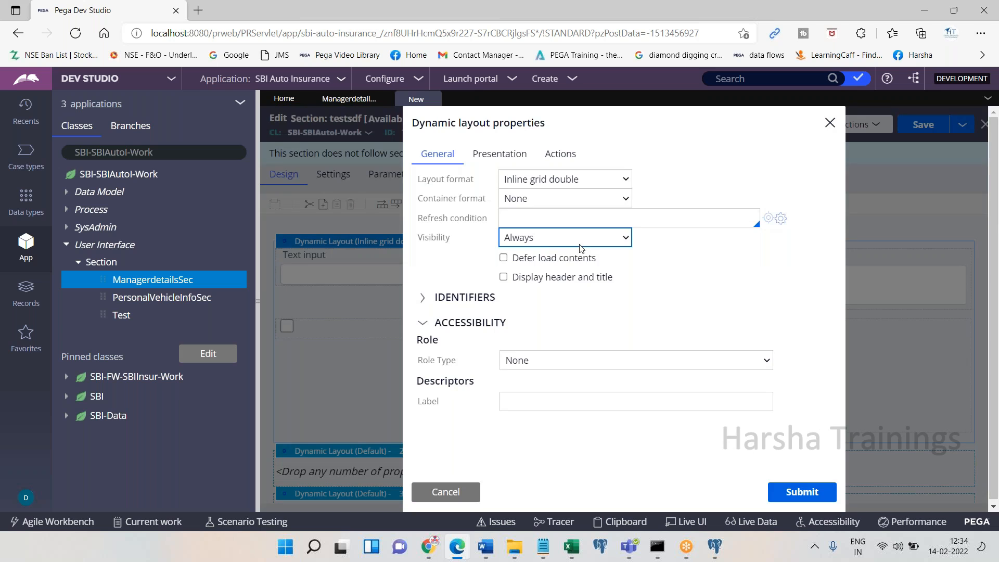
left_click(567, 179)
left_click(558, 257)
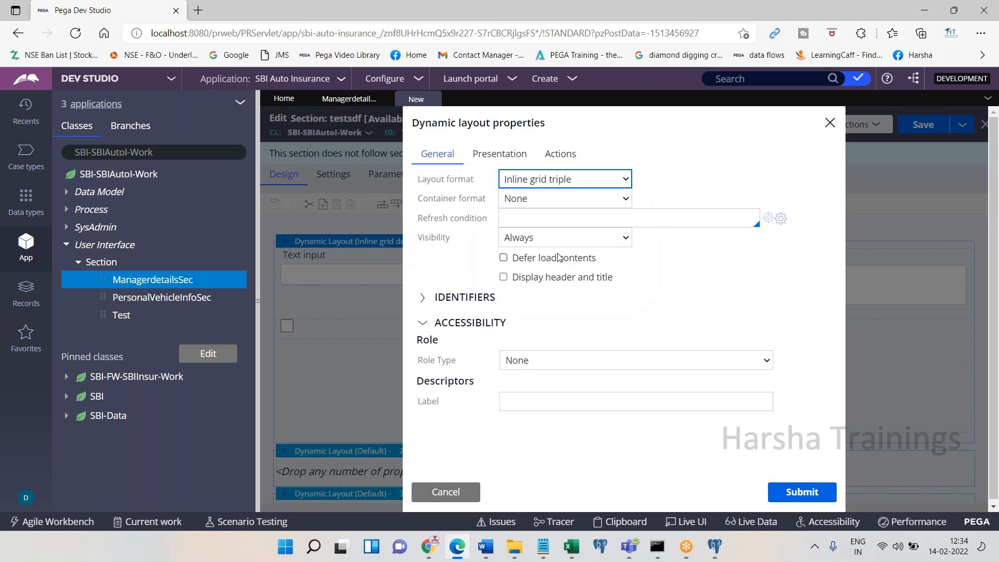
left_click(800, 489)
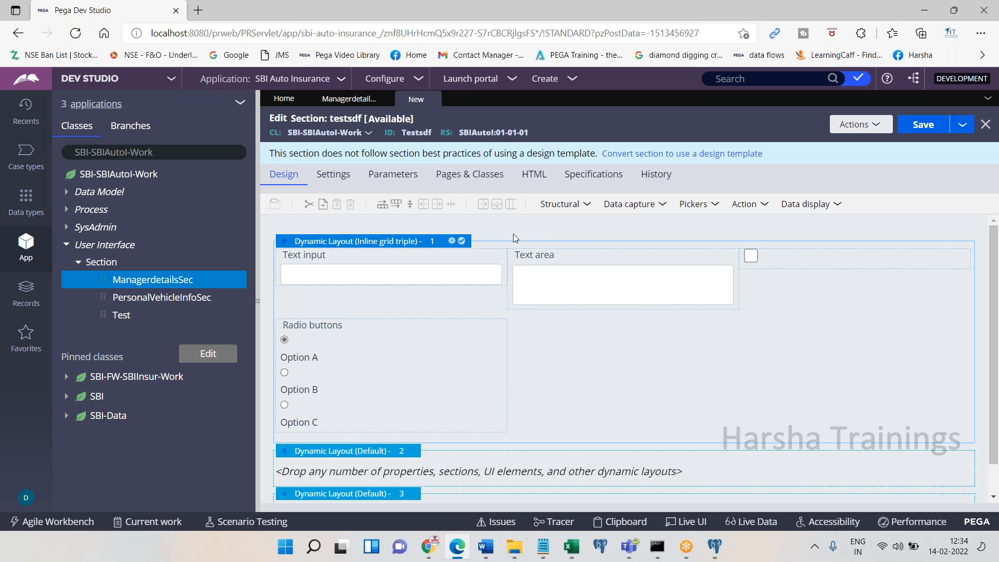
Switch the first layout's format to Other and show the header title 'Personal Info'
left_click(451, 240)
left_click(589, 186)
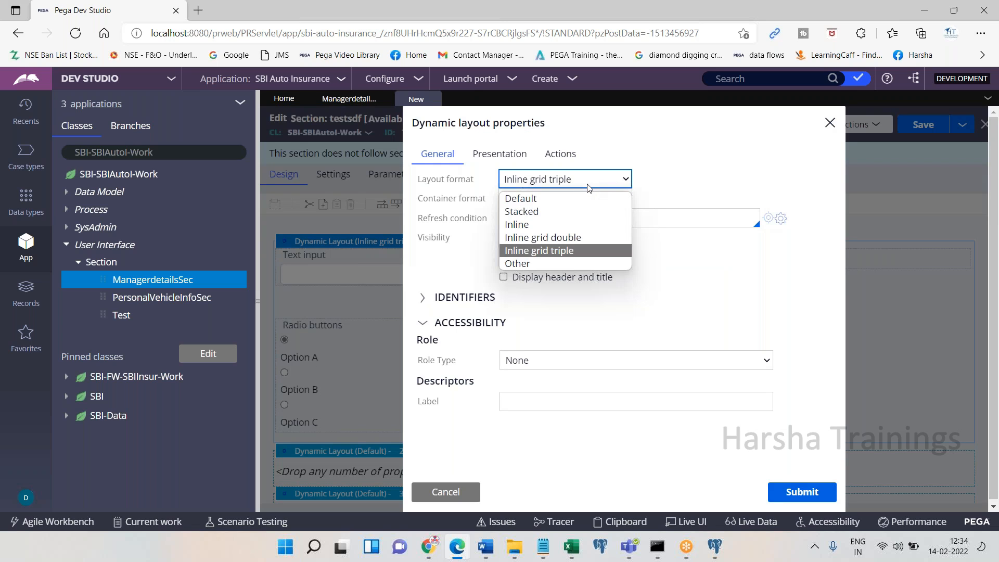
left_click(546, 264)
left_click(681, 181)
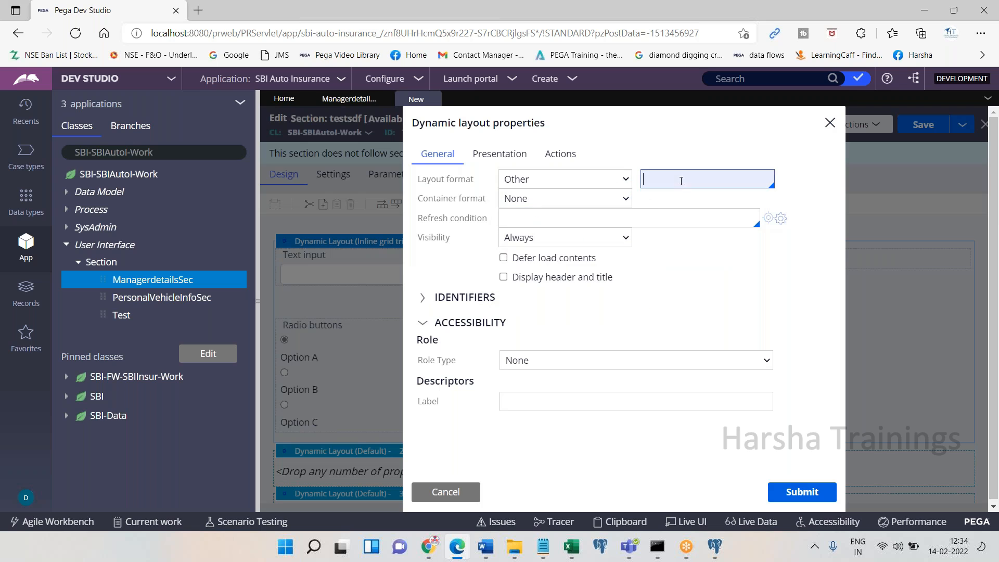
scroll(772, 254, "down", 3)
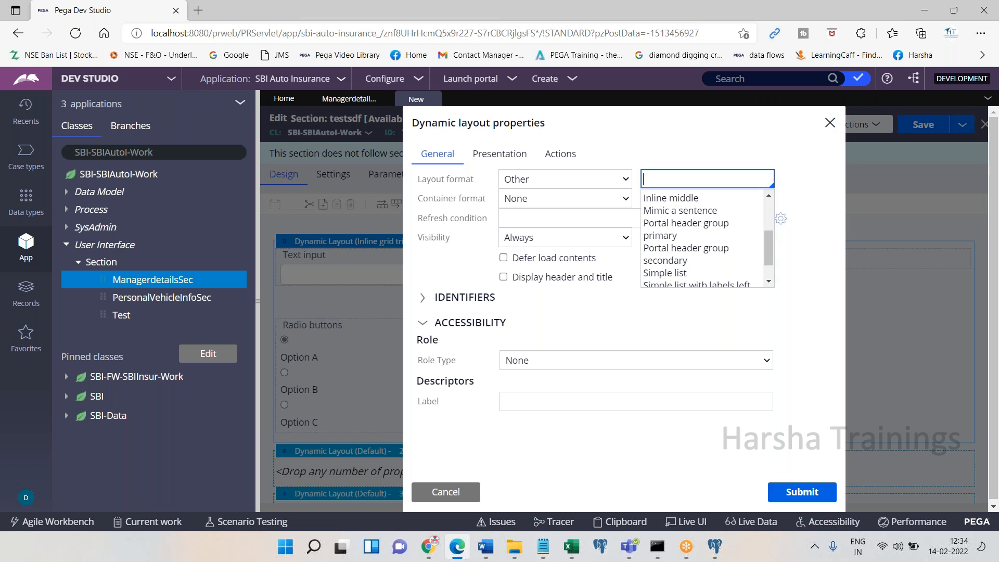
left_click(521, 299)
left_click(503, 279)
double_click(660, 313)
type("Personal Info")
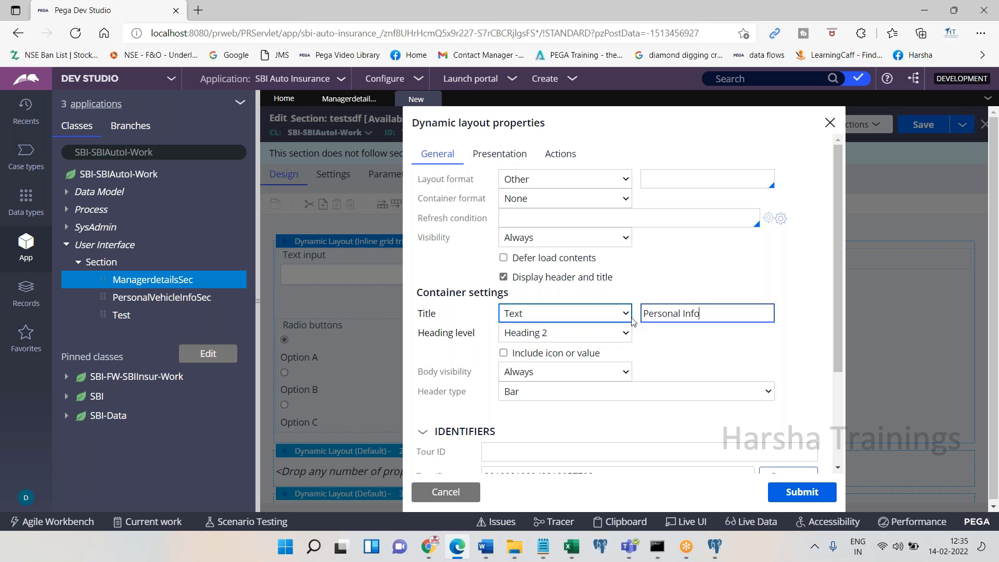
left_click(802, 491)
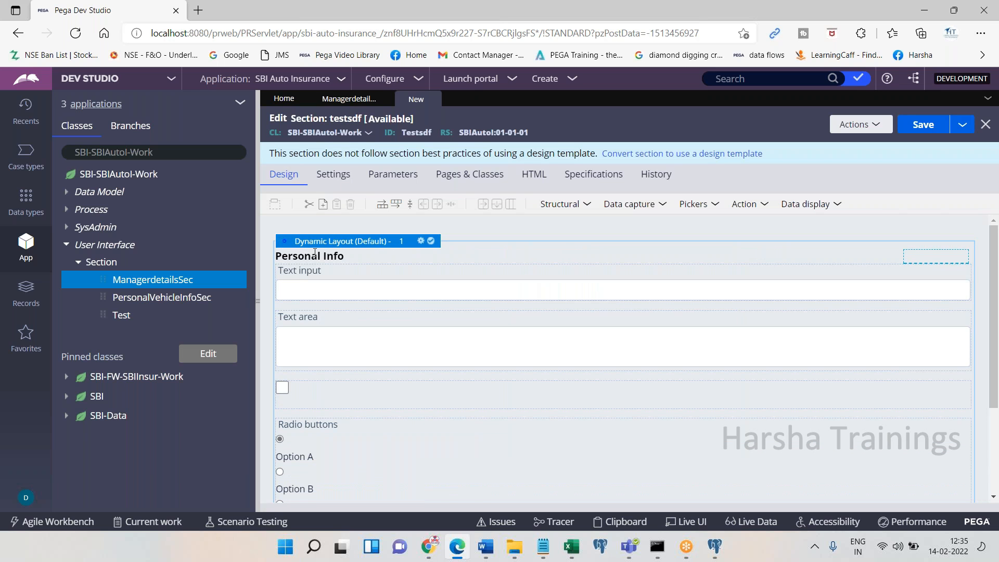
Add a text area to the second dynamic layout
scroll(908, 357, "down", 3)
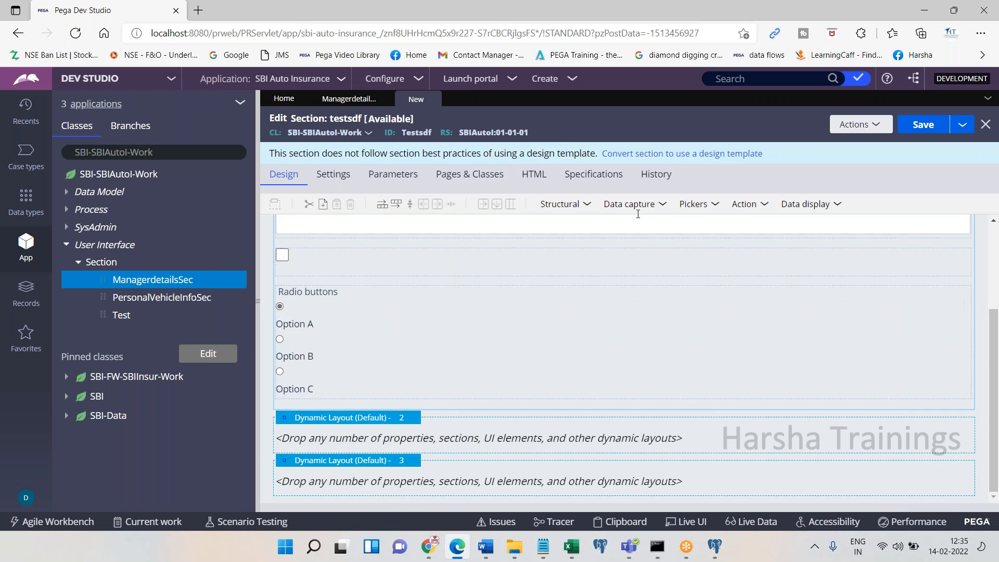
left_click(630, 207)
left_click_drag(636, 255, 414, 452)
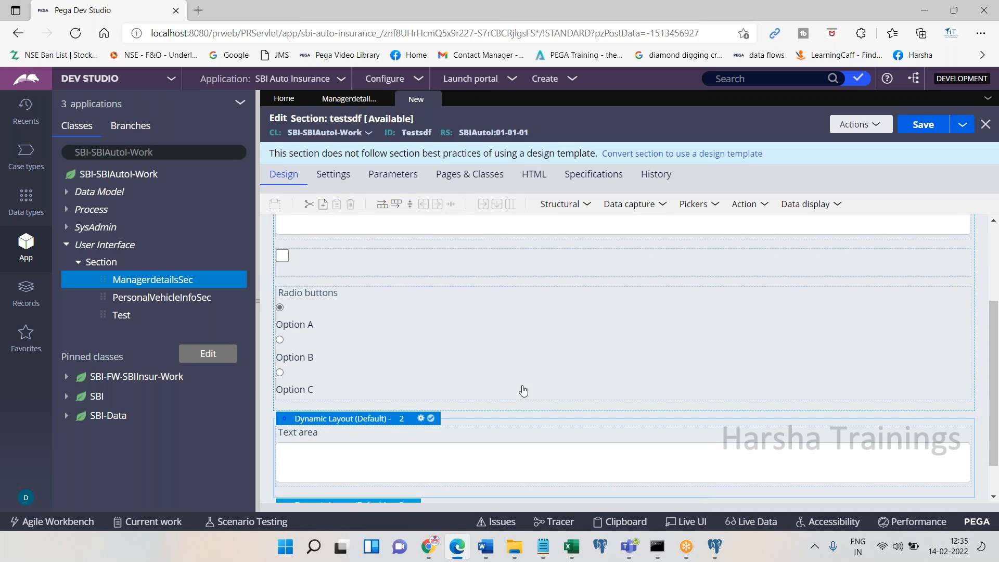
Give the second layout a displayed header titled 'Education Detials'
left_click(421, 419)
left_click(503, 276)
left_click(684, 314)
key("ctrl+a")
type("Education Detials")
left_click(791, 487)
left_click_drag(993, 347, 981, 263)
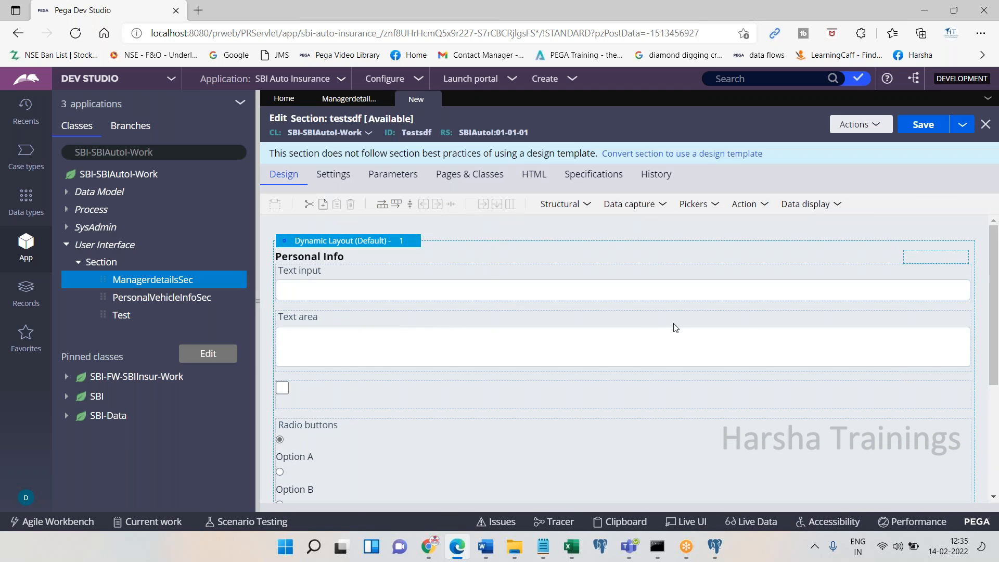
left_click_drag(992, 302, 988, 409)
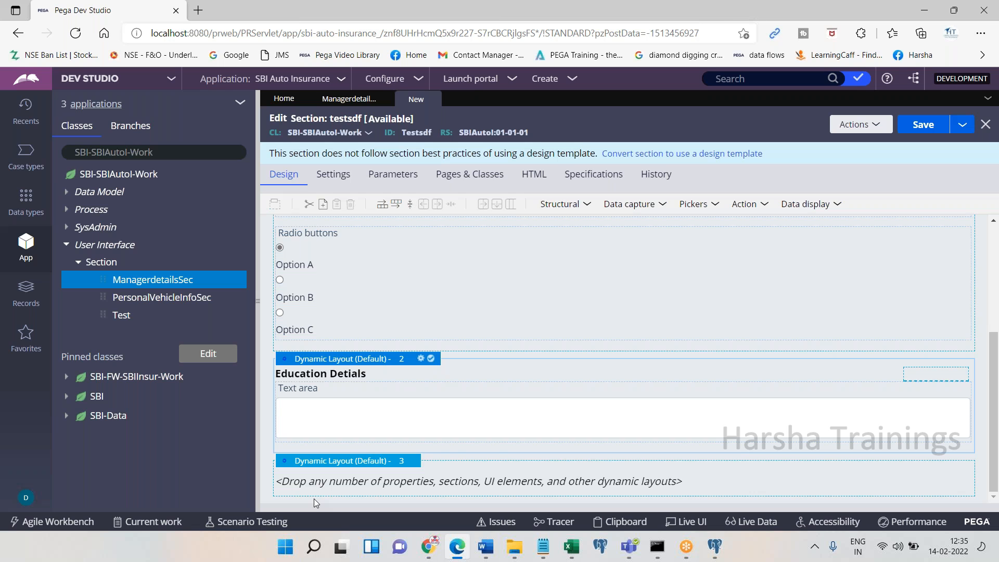
left_click(993, 255)
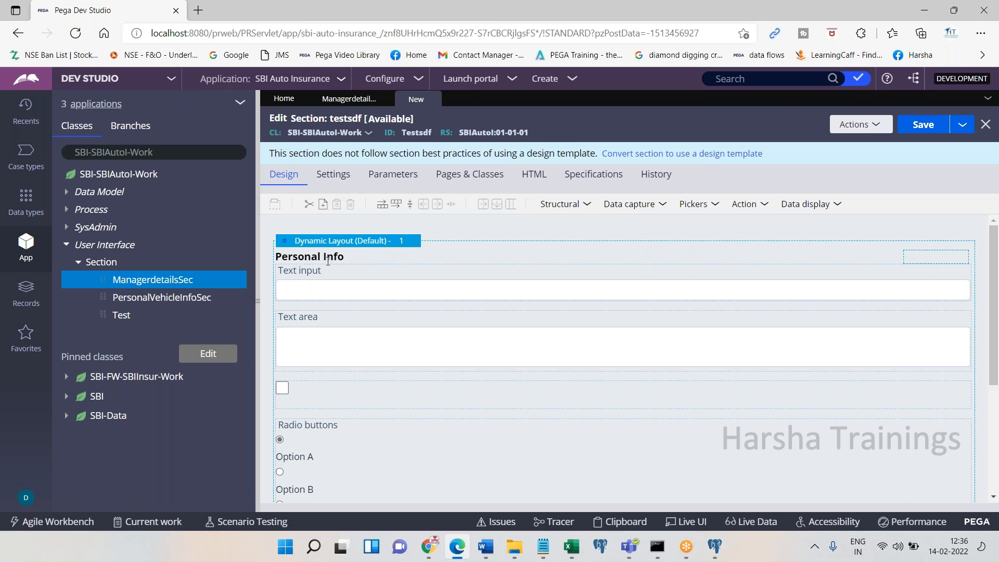
left_click(355, 293)
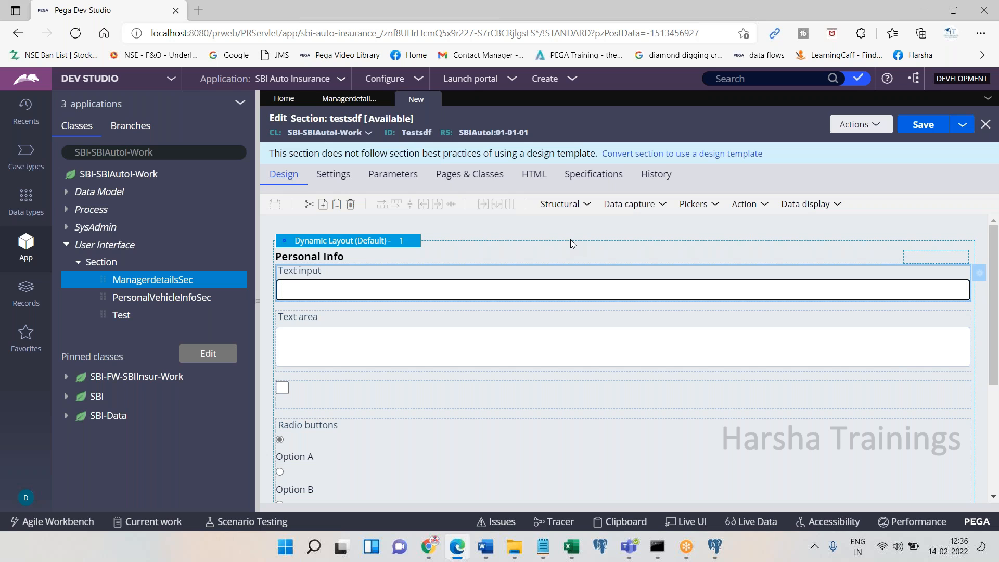
left_click(519, 285)
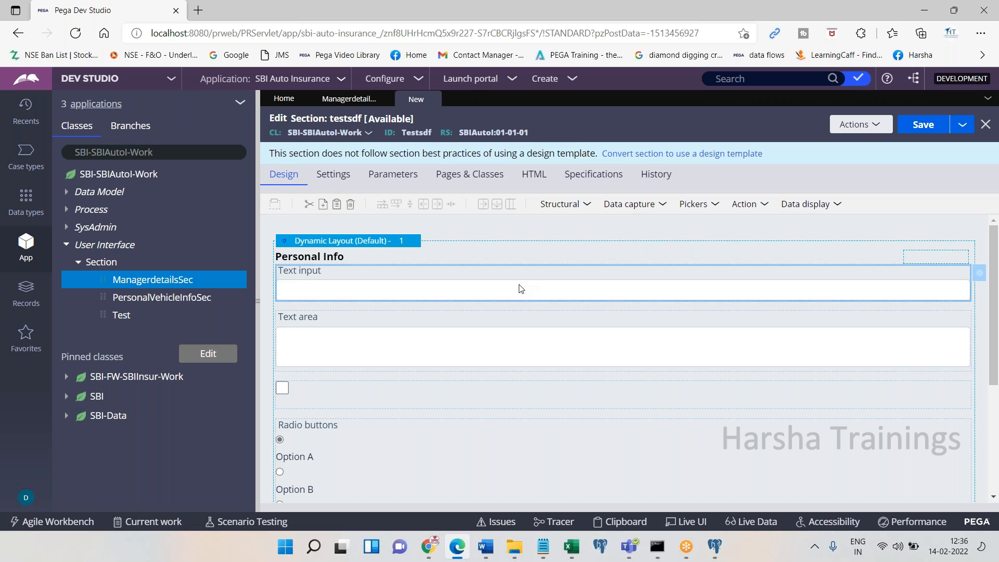
Bind the first text input cell to the .FirstName property
double_click(599, 283)
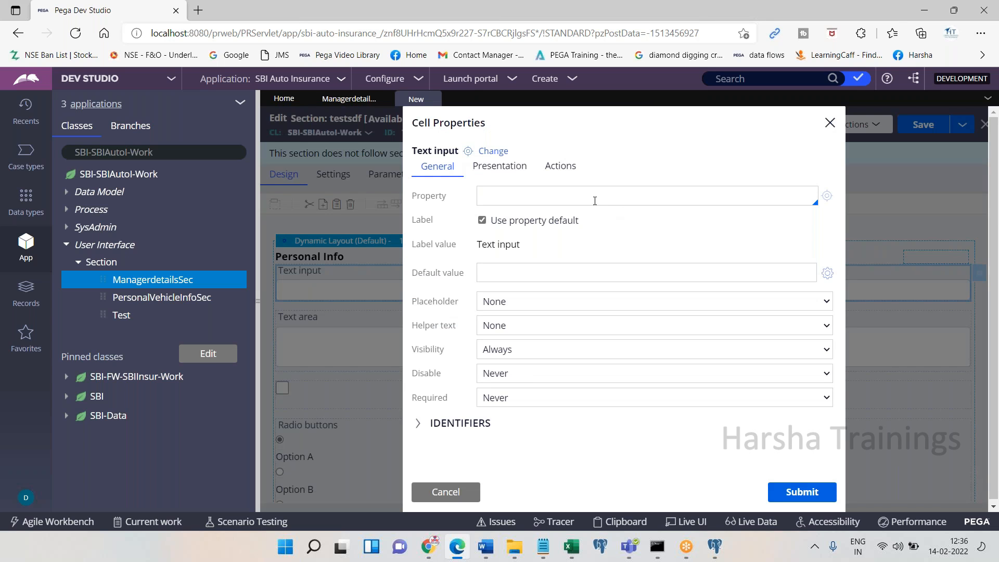
left_click(595, 201)
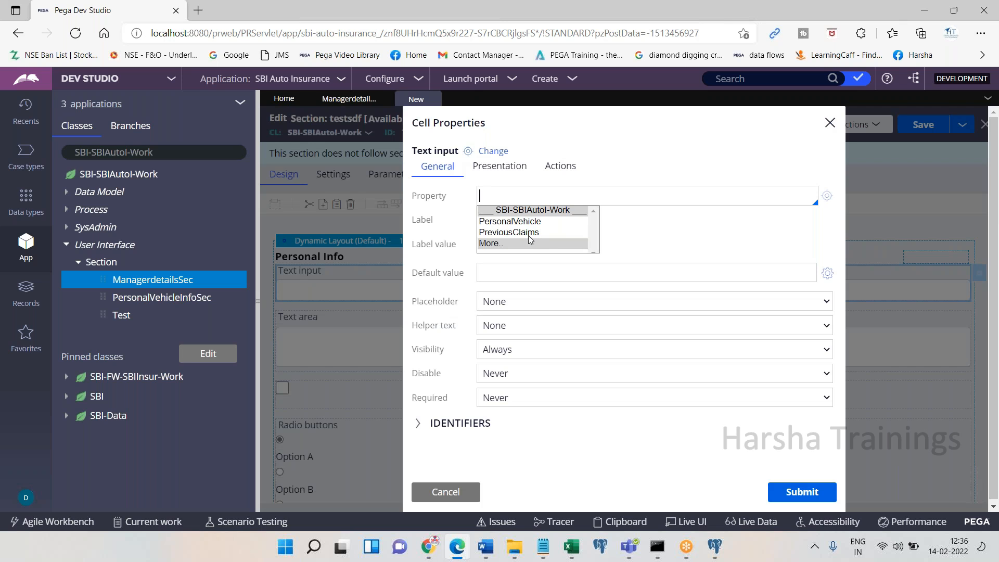
left_click(507, 243)
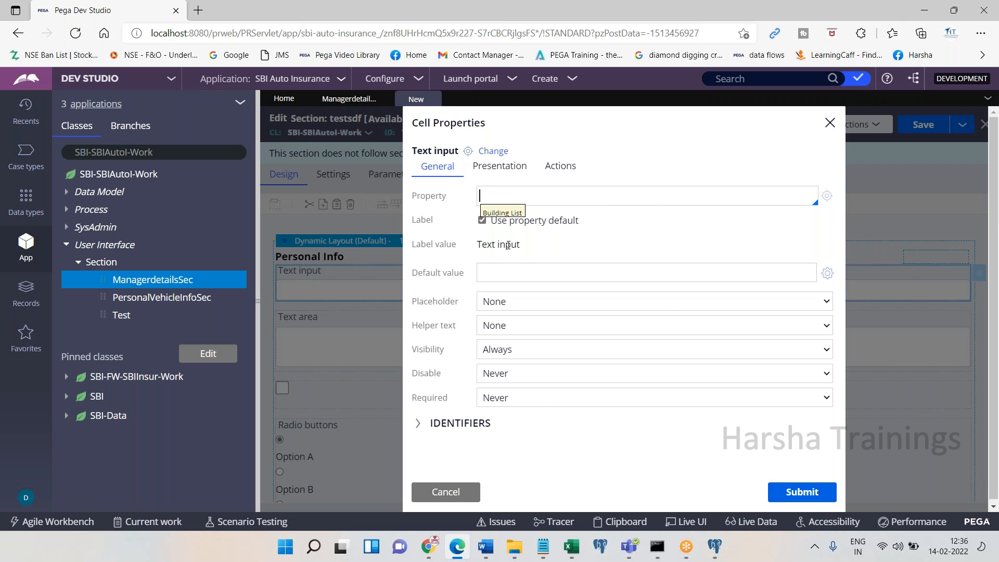
left_click(503, 301)
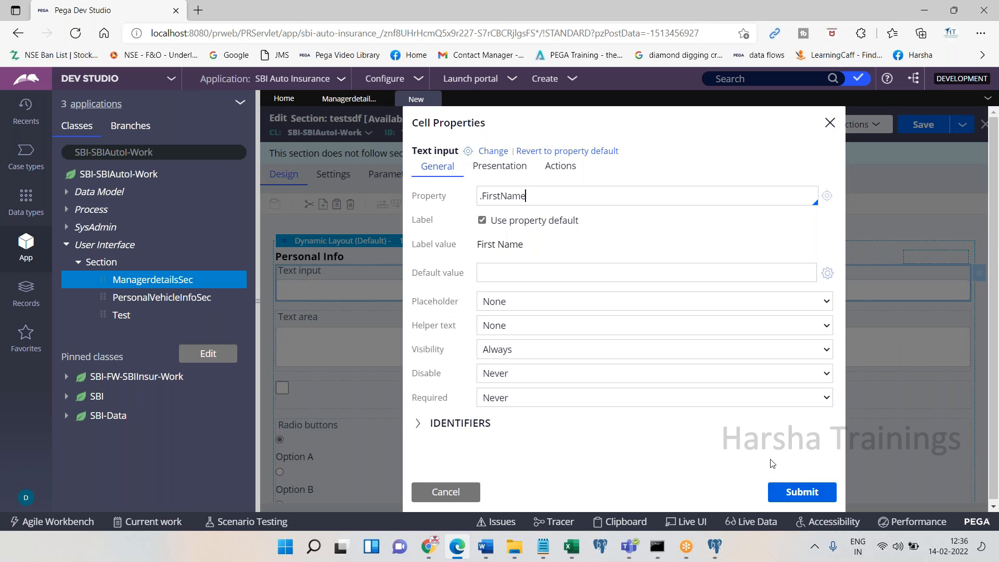
left_click(789, 493)
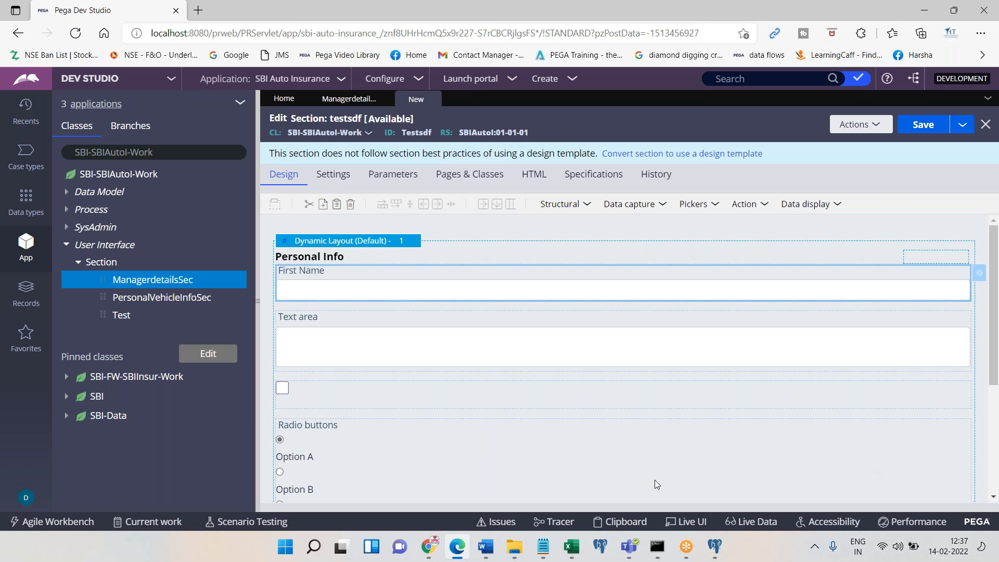
Check the Notepad notes, then minimize Notepad to return to Pega
left_click(544, 555)
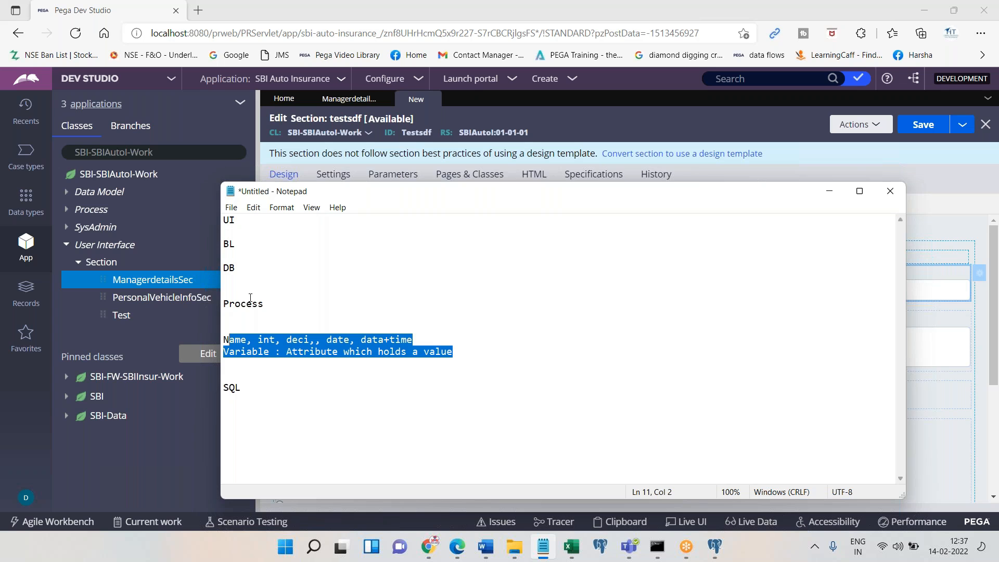
left_click(240, 352)
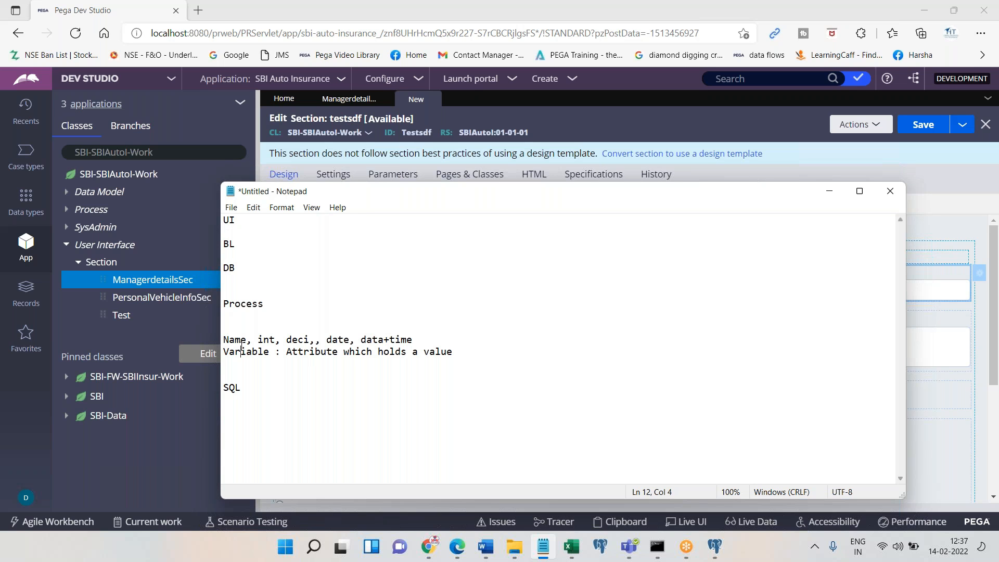
left_click(826, 192)
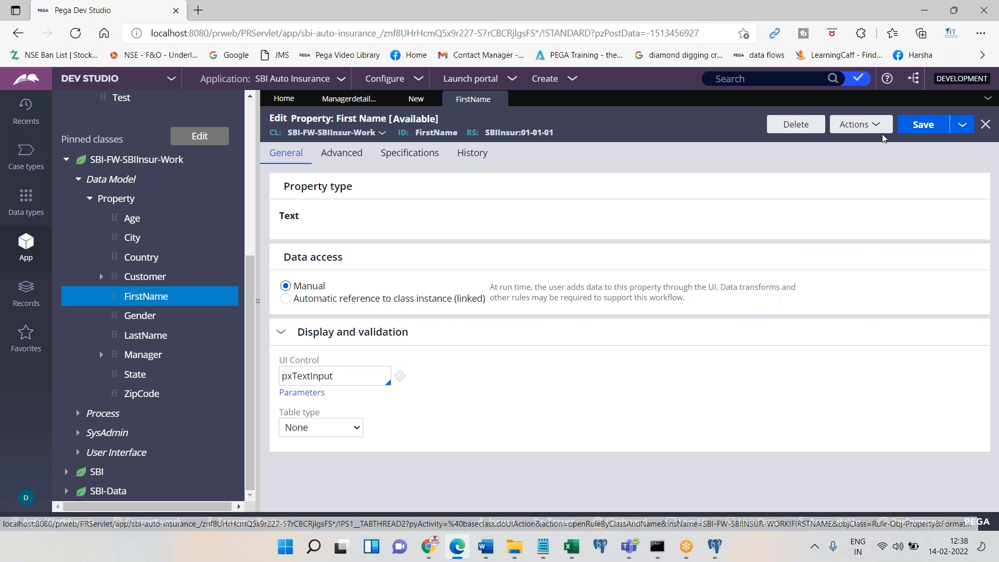
Start a new property record labelled First Name1 in SBI-FW-SBIInsur-Work
left_click(869, 132)
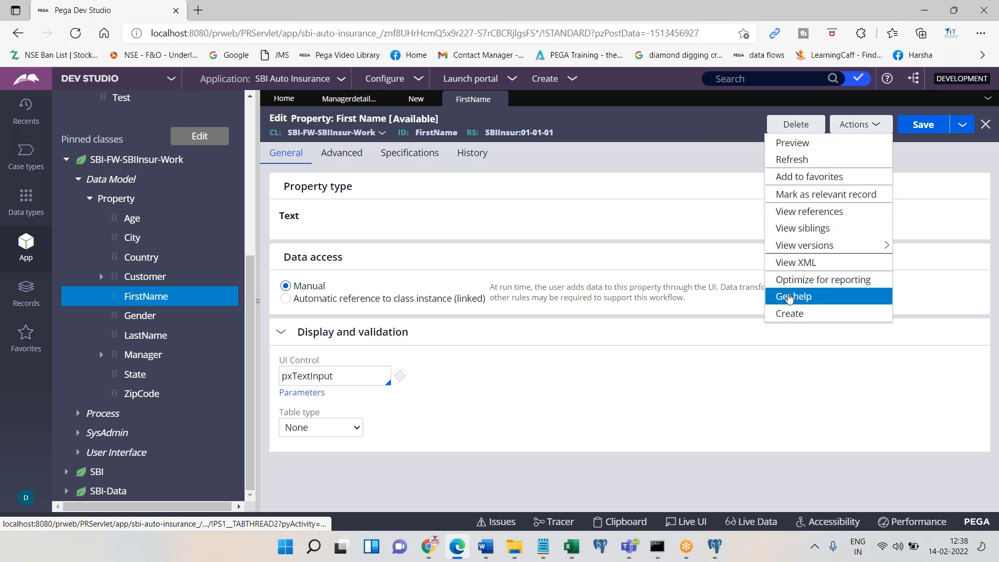
left_click(782, 315)
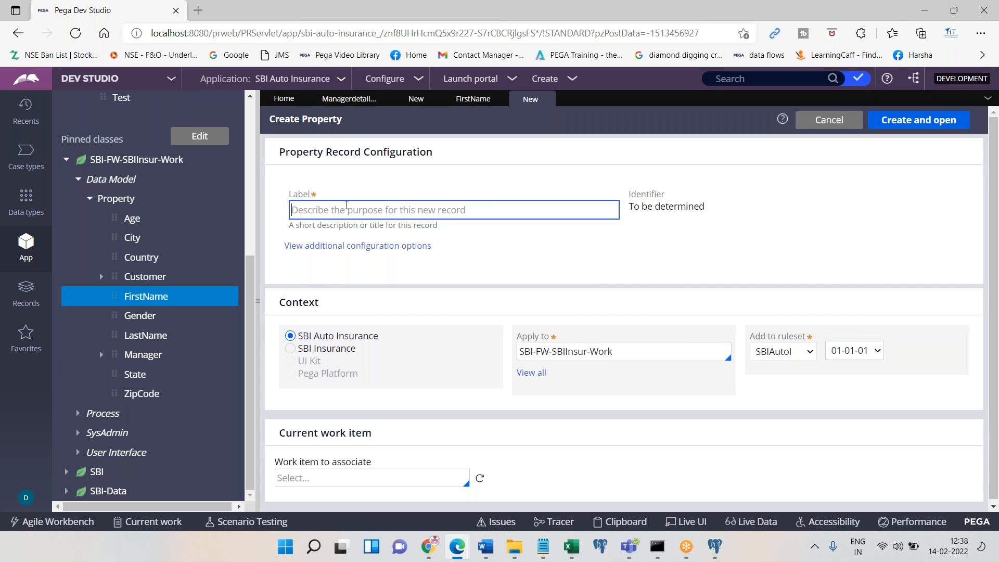
type("First Na")
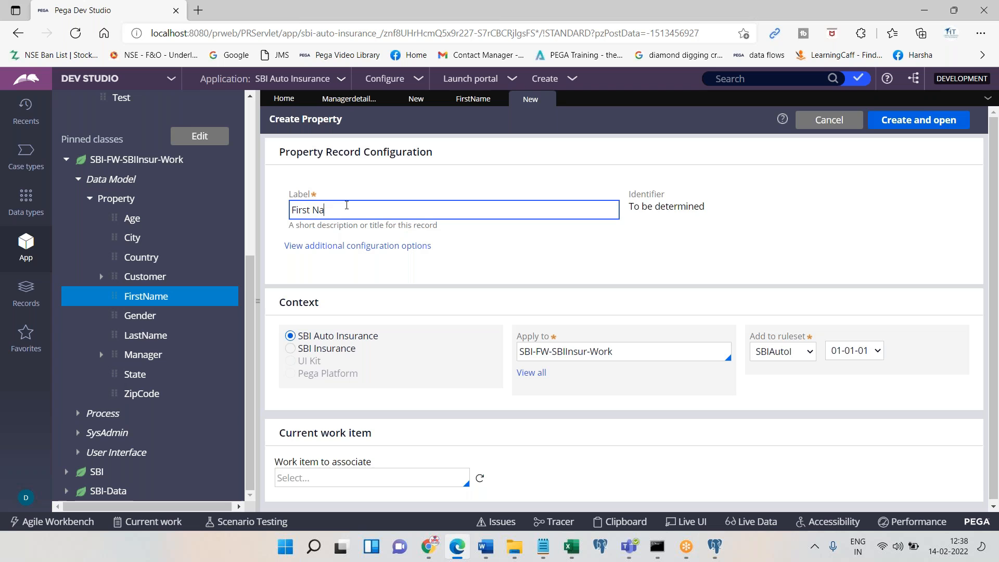
type("me1")
key("Tab")
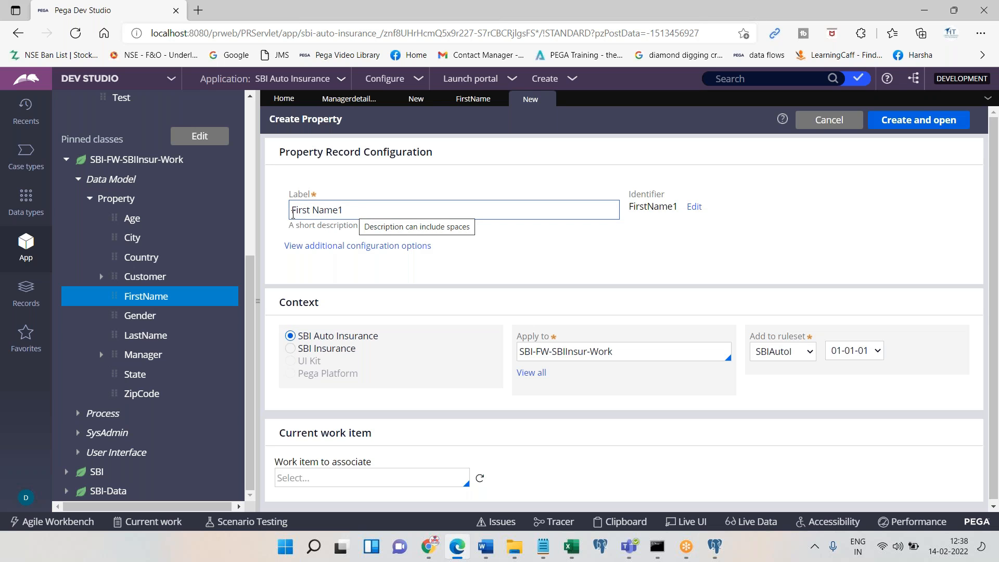
Point out the Label field and the generated identifier FirstName1
left_click(291, 213)
left_click_drag(291, 213, 350, 215)
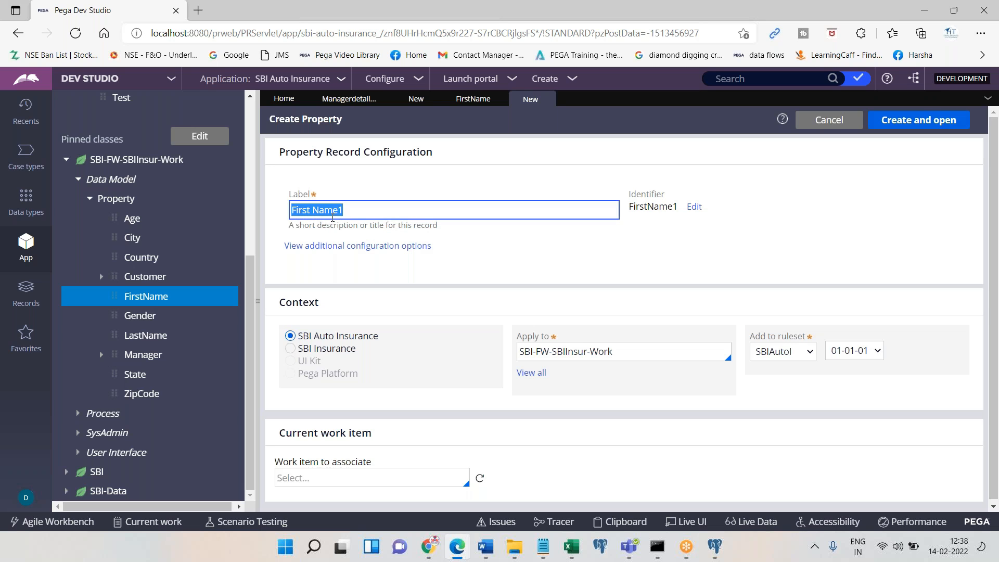
left_click(314, 212)
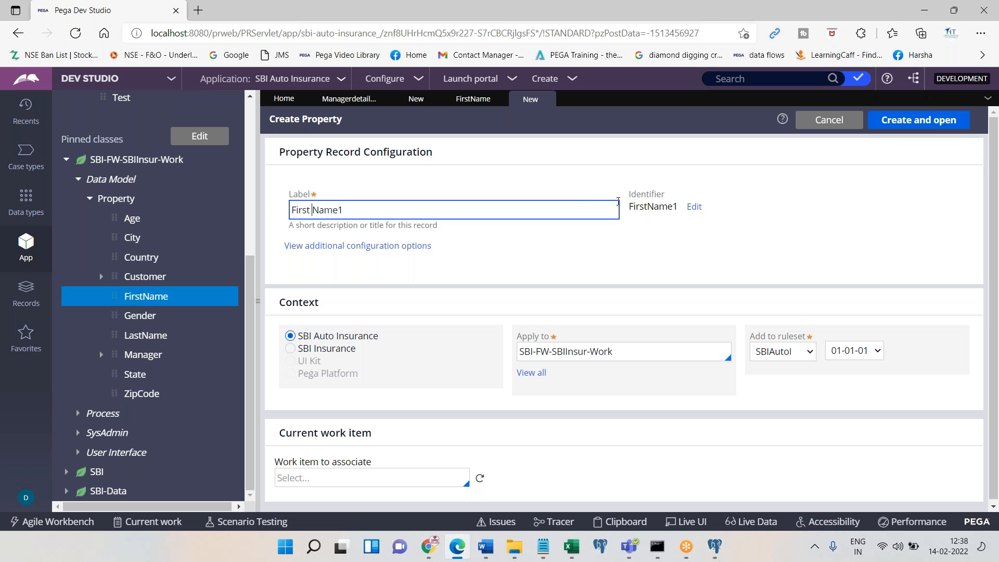
left_click_drag(629, 207, 669, 217)
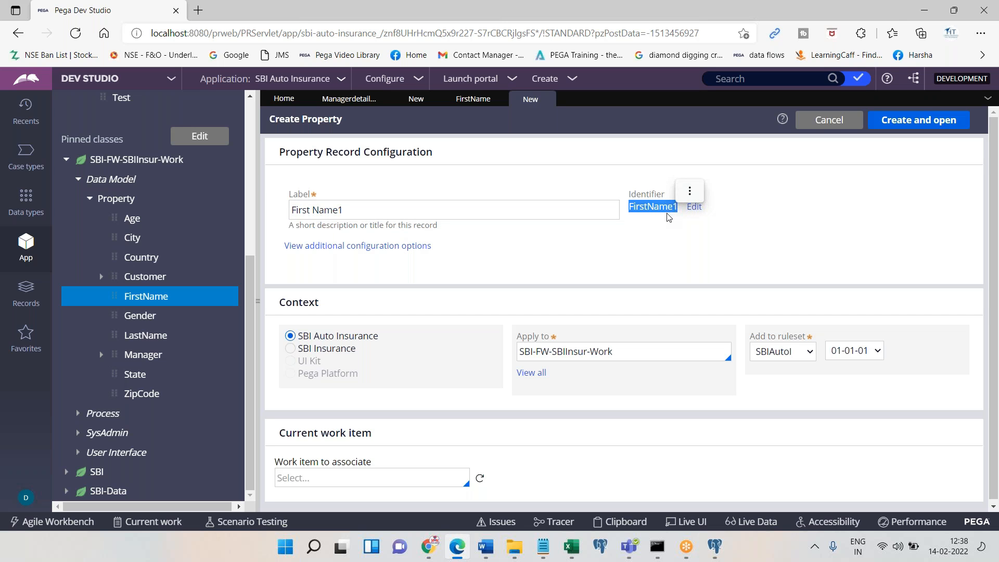
left_click_drag(290, 196, 329, 198)
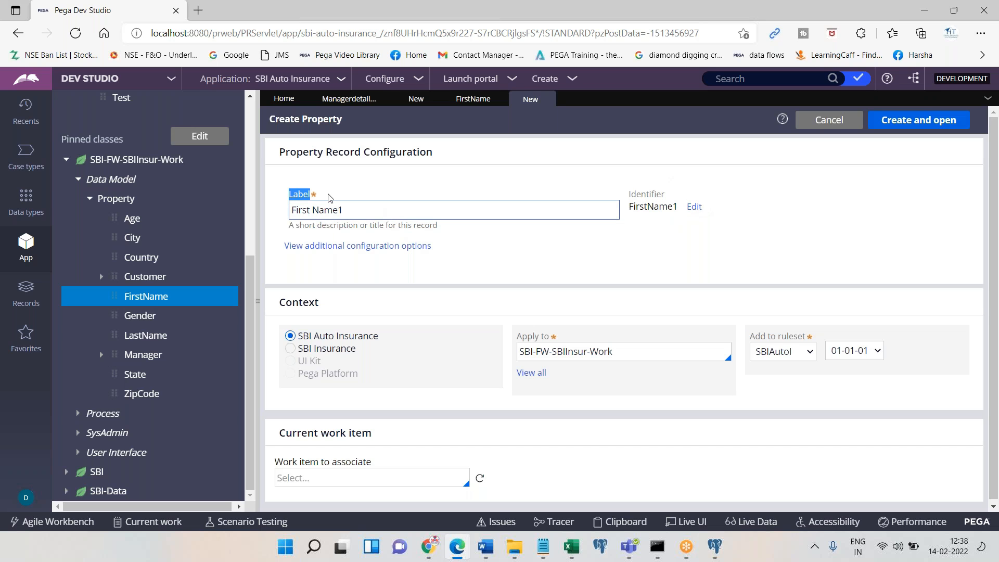
left_click_drag(628, 196, 673, 200)
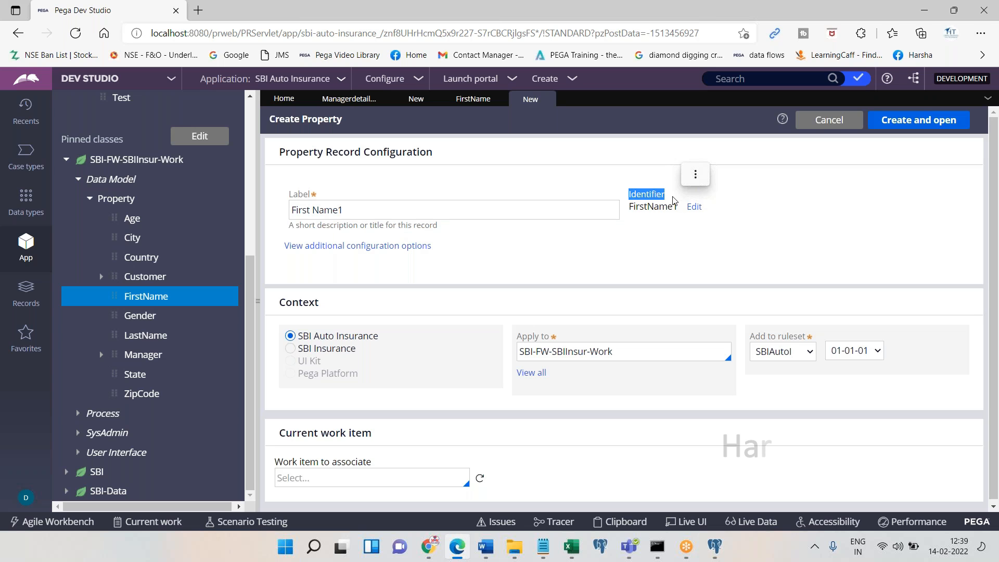
left_click_drag(629, 194, 672, 207)
left_click(673, 208)
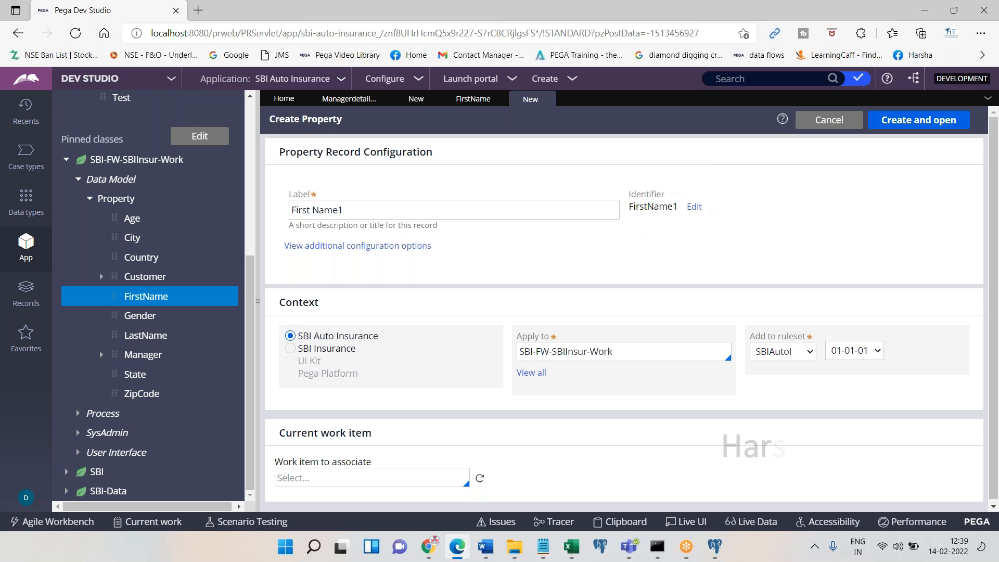
Create the First Name1 property and open its Text-type rule form
left_click(378, 210)
triple_click(379, 210)
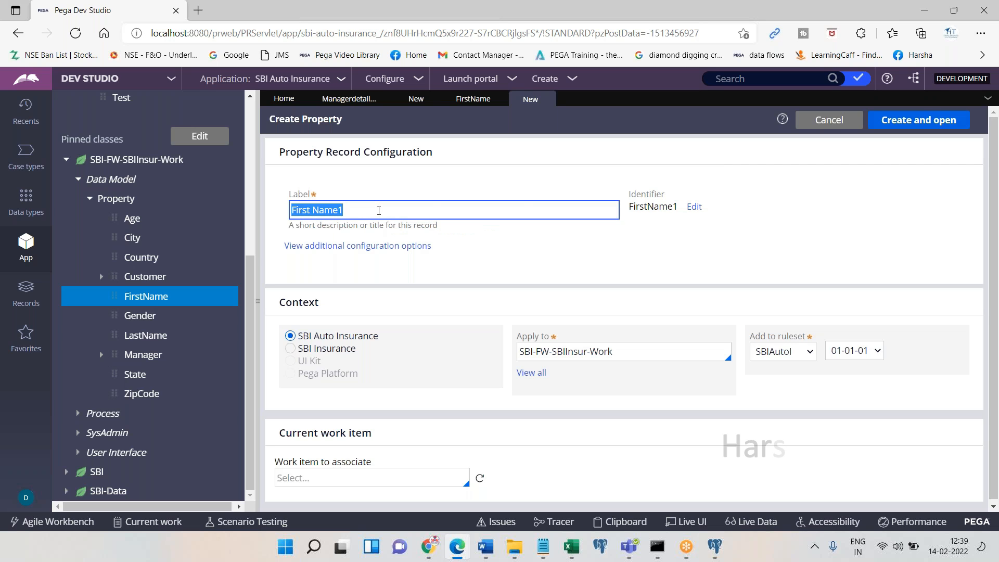
left_click_drag(632, 206, 683, 210)
left_click(666, 259)
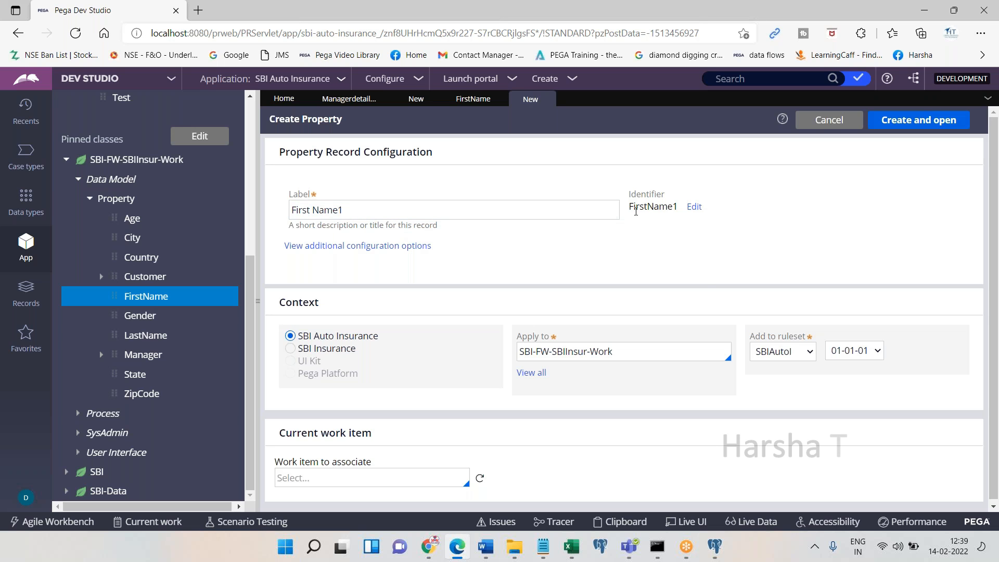
left_click(884, 121)
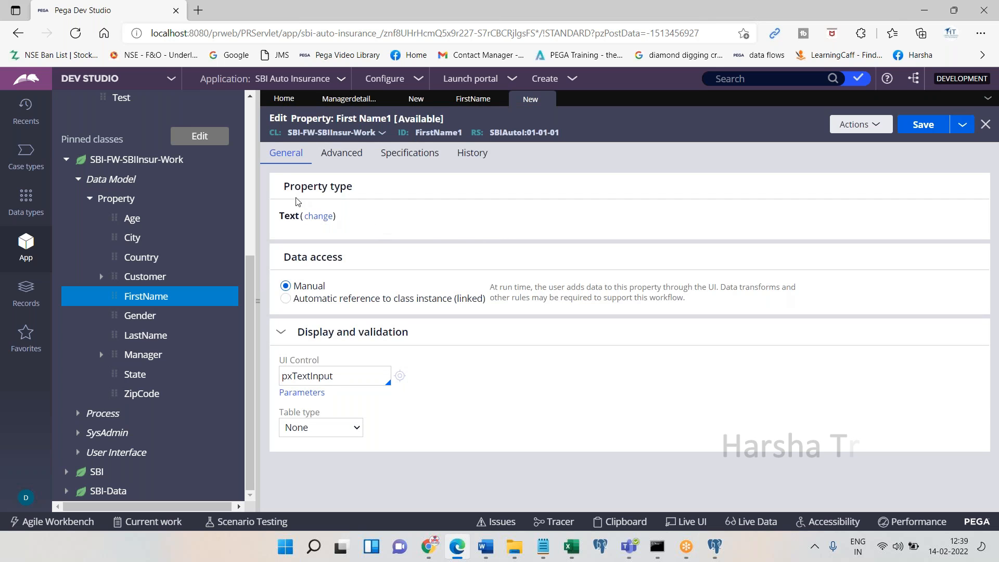
left_click_drag(281, 192, 415, 192)
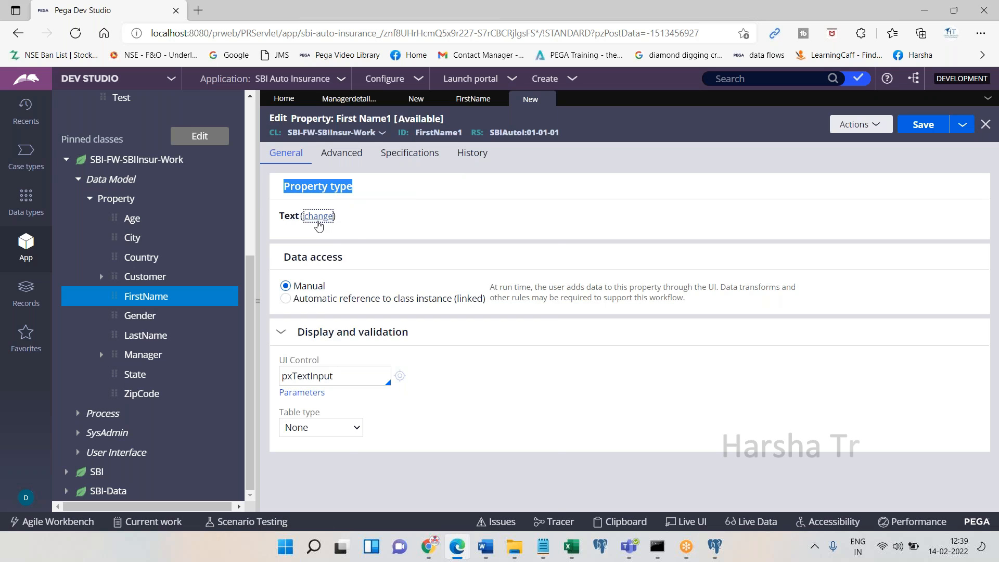
left_click(318, 219)
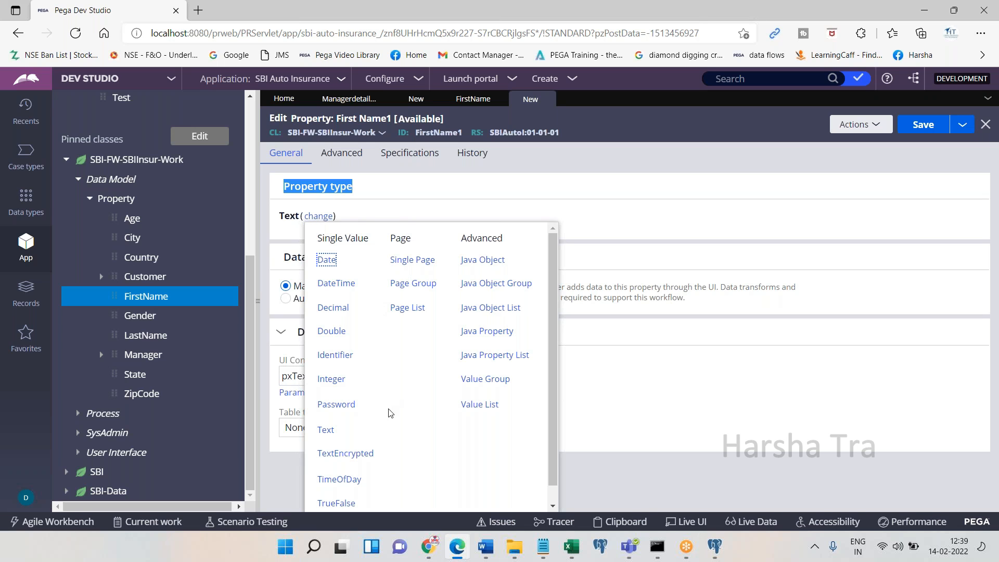
left_click_drag(383, 423, 314, 440)
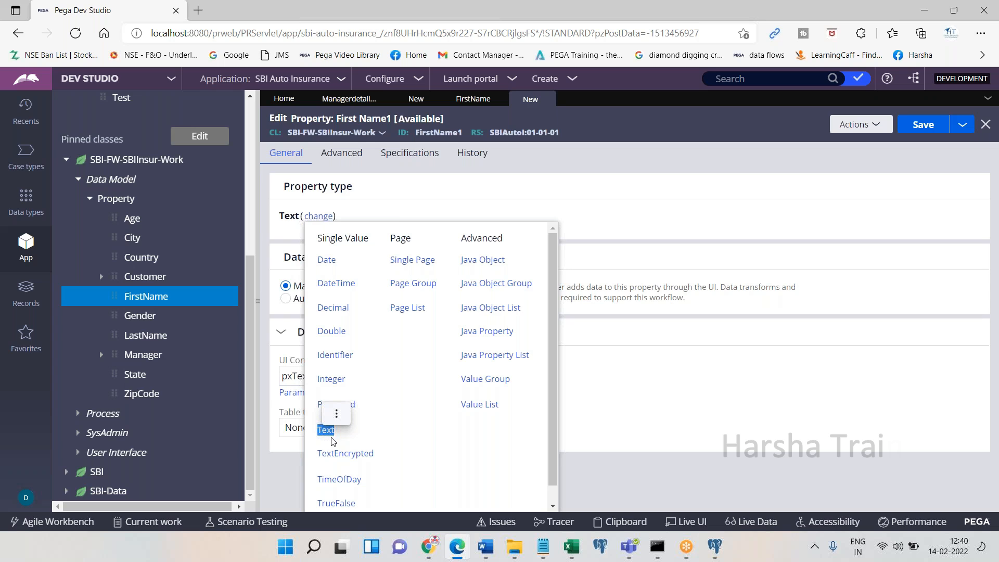
left_click(397, 391)
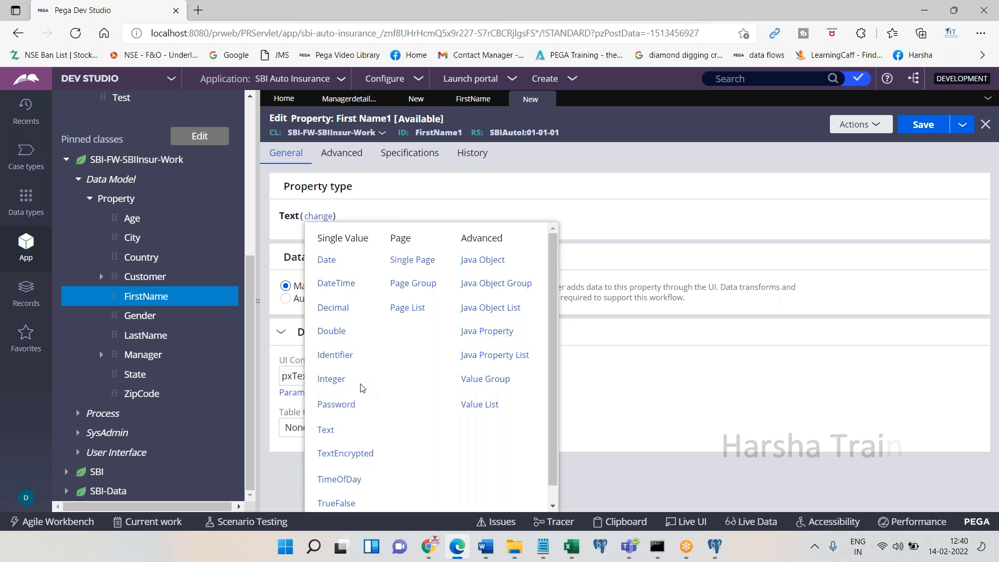
double_click(331, 387)
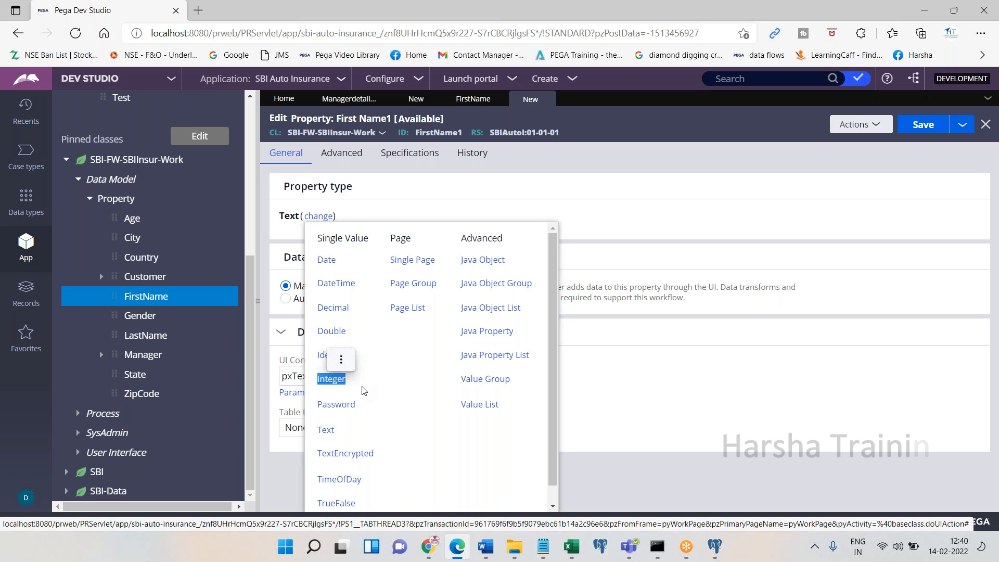
left_click(362, 390)
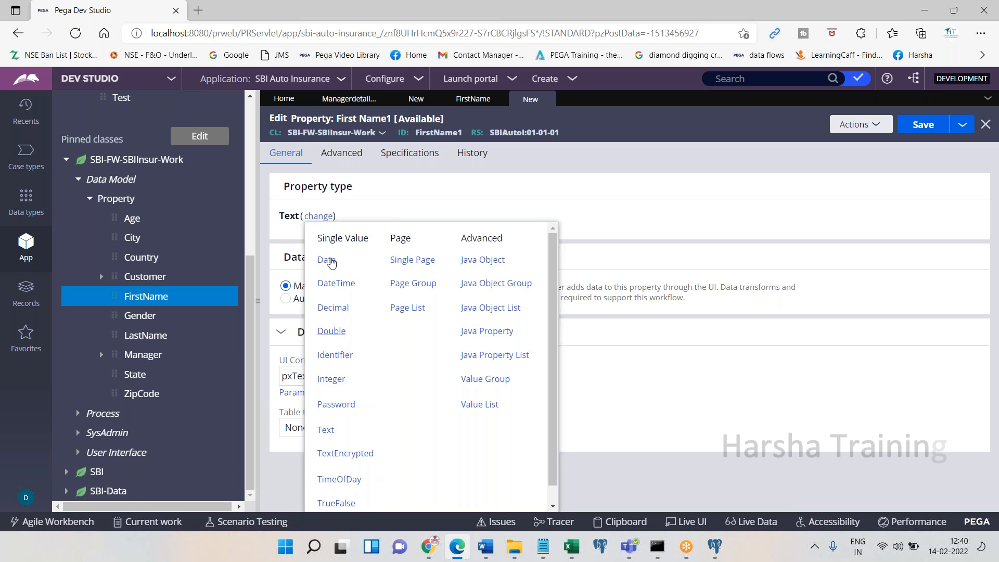
left_click(425, 188)
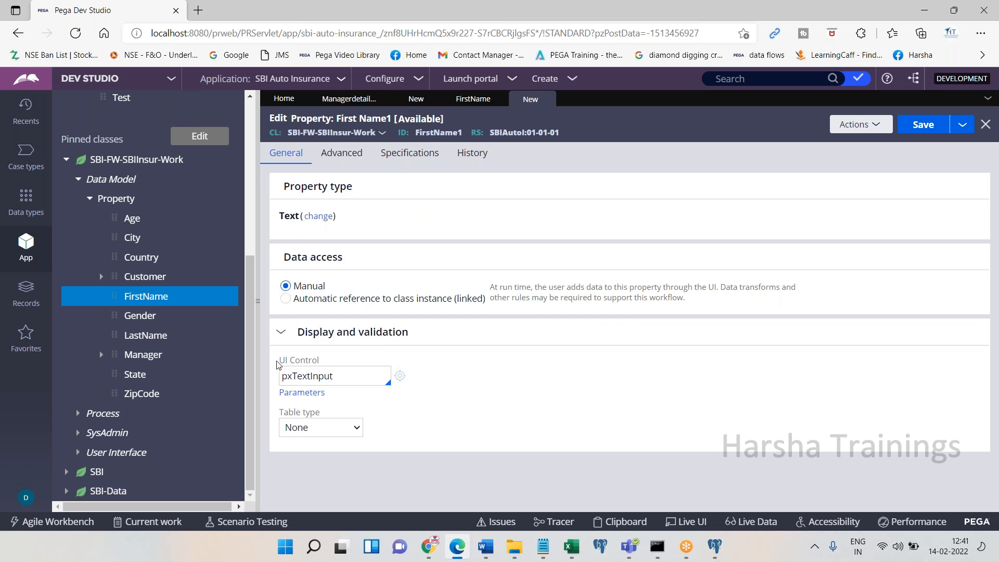
Replace TextInput in the UI Control with pxpara, after trying pxDrop and pxmult
left_click_drag(276, 364, 329, 364)
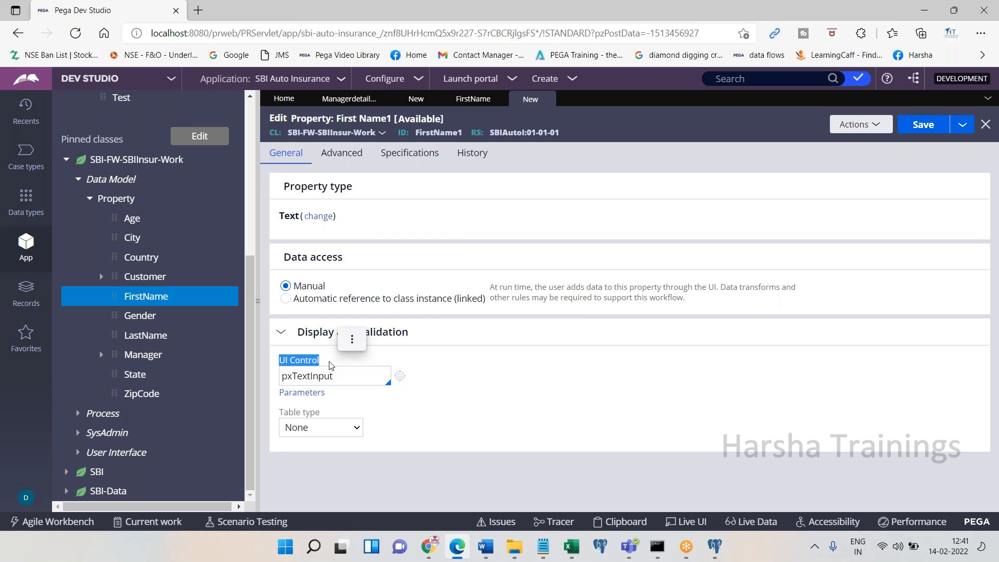
left_click_drag(292, 376, 363, 377)
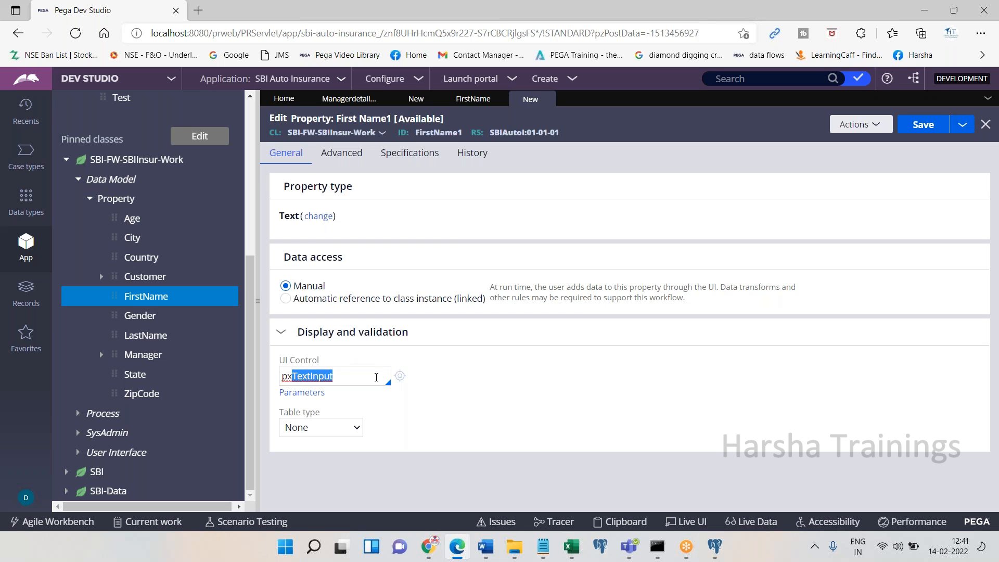
type("Drop")
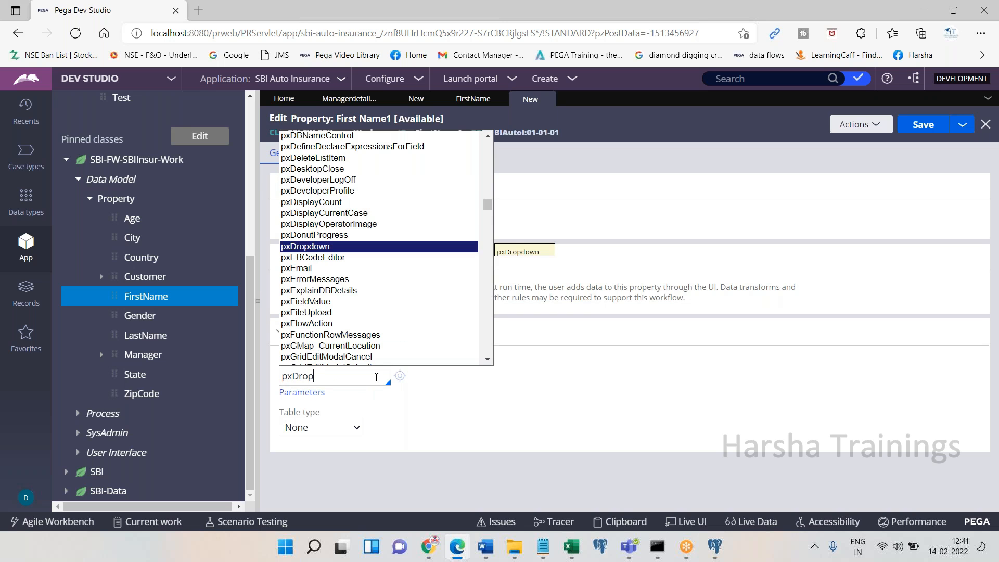
key("BackSpace")
key("BackSpace")
key("BackSpace")
key("BackSpace")
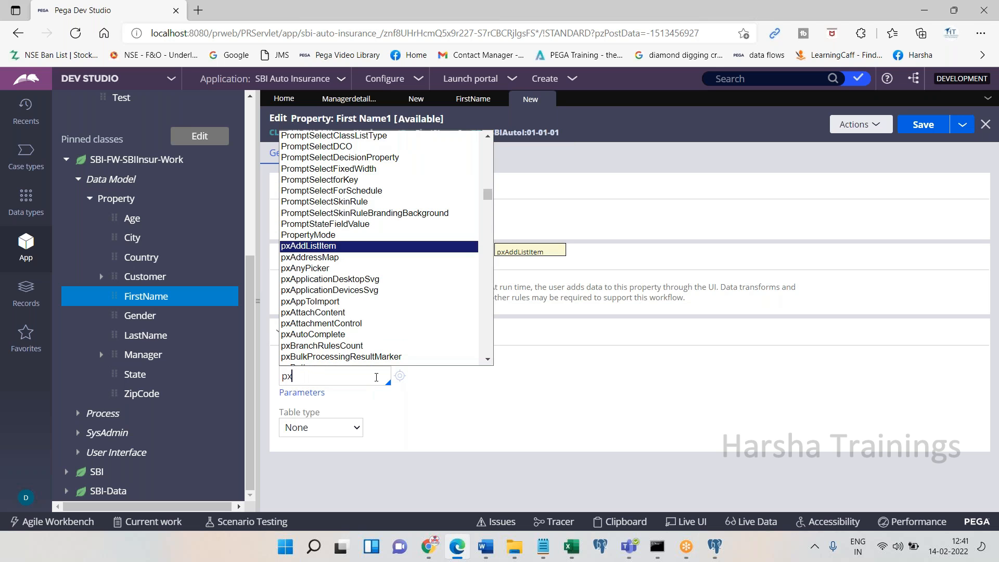
type("multi")
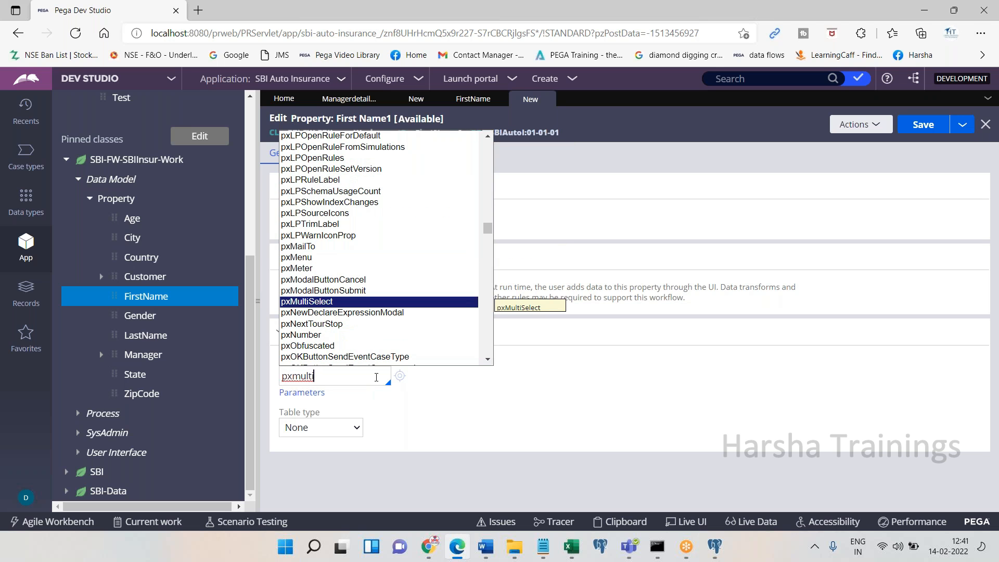
key("BackSpace")
key("BackSpace")
key("BackSpace")
key("BackSpace")
type("par")
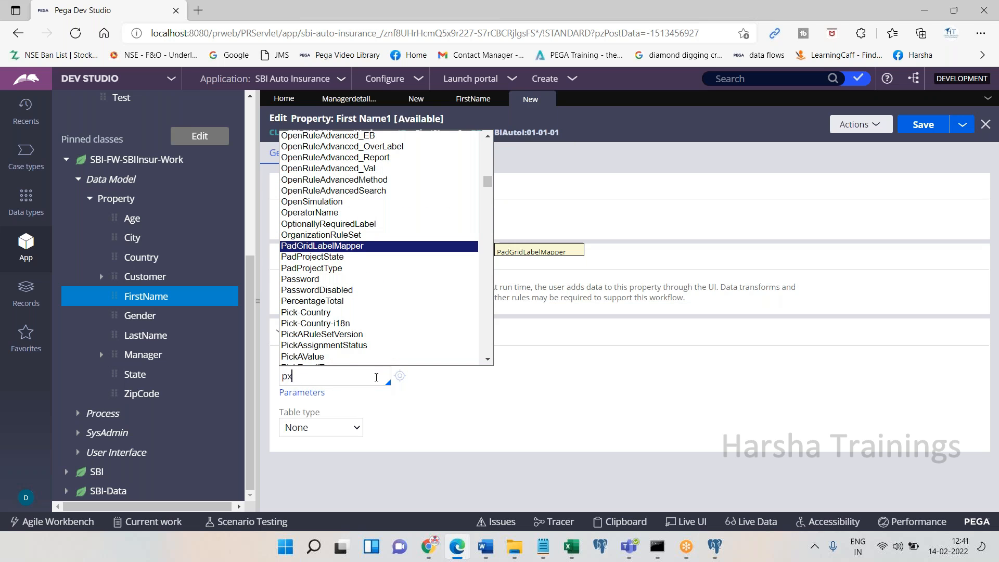
type("a")
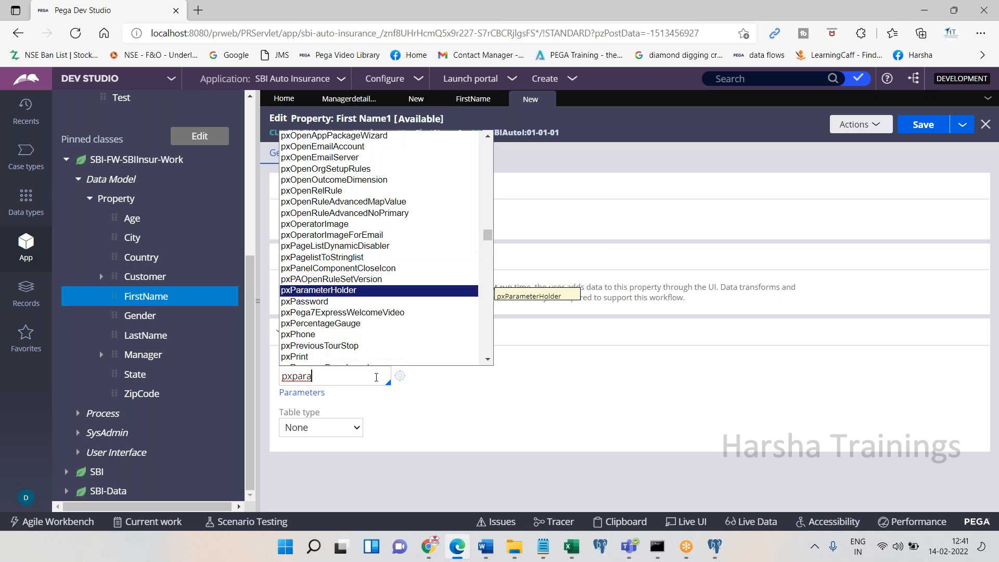
key("Down")
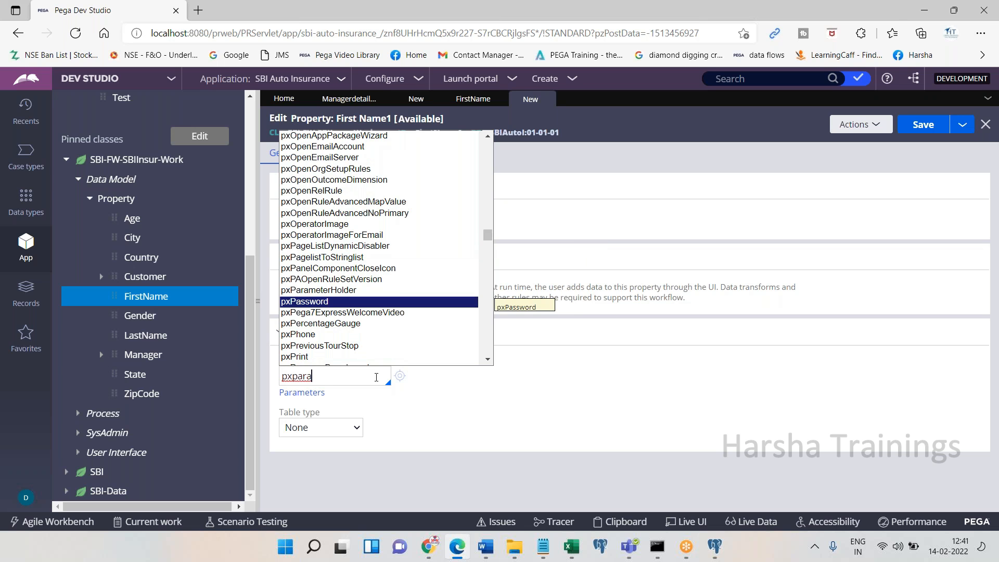
key("Down")
key("Down")
key("Down")
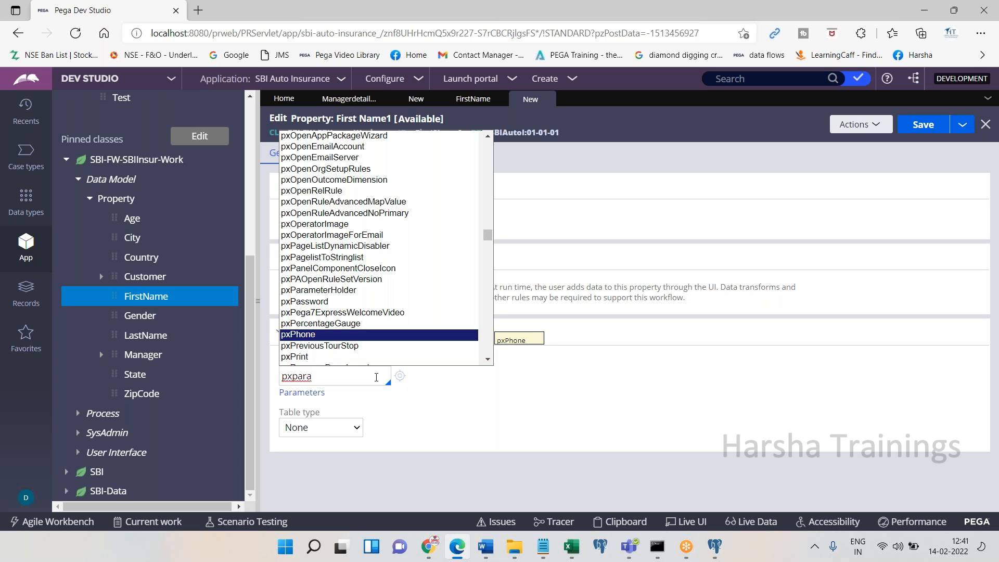
left_click(488, 447)
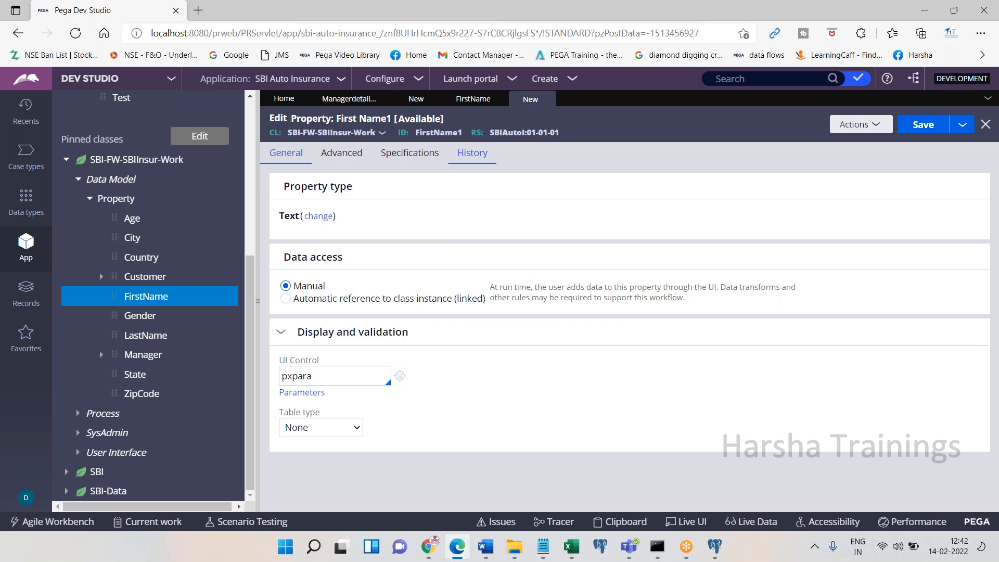
Inspect the First Name cell's property options in ManagerdetailsSec, then cancel without saving
left_click(349, 103)
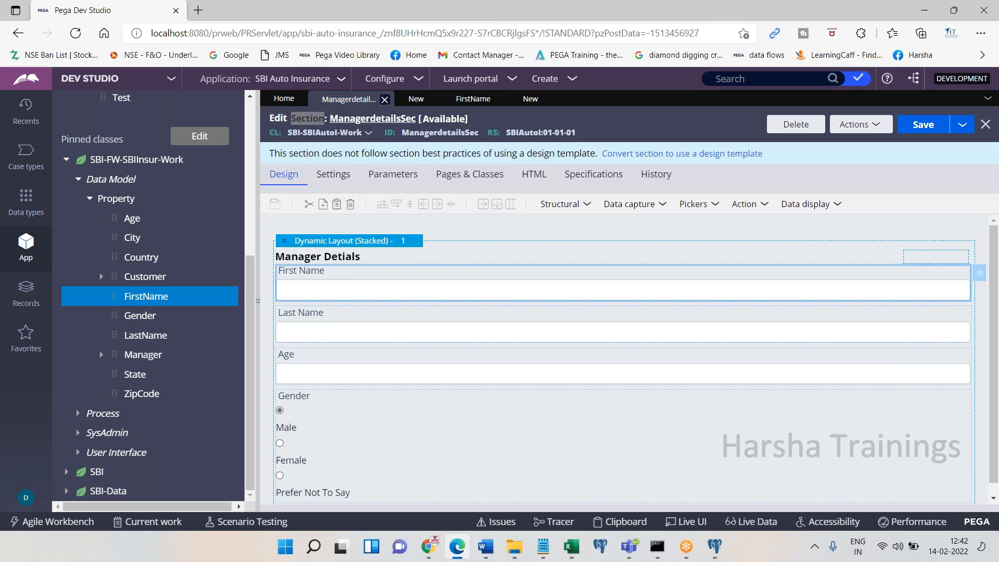
double_click(404, 295)
left_click(536, 198)
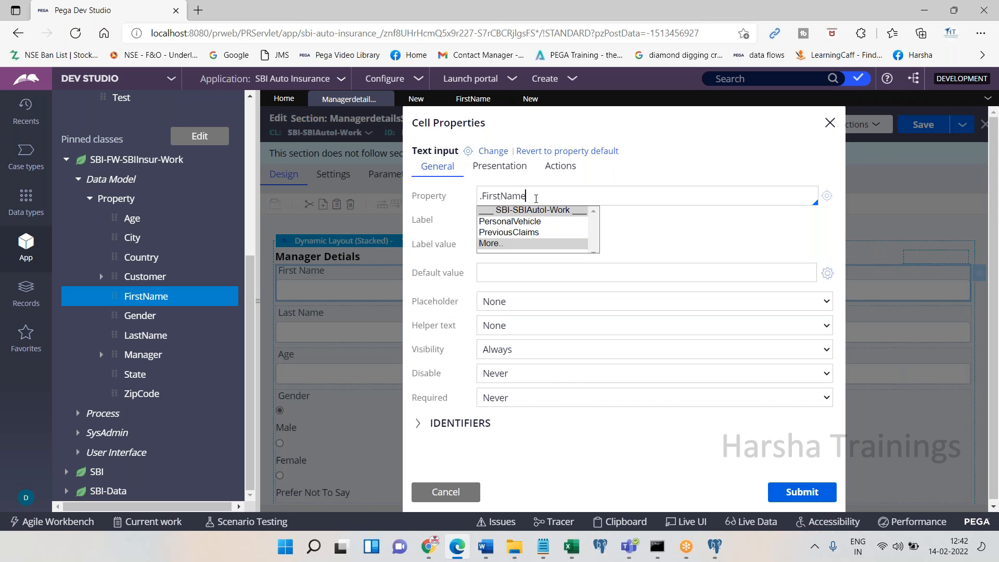
left_click(495, 245)
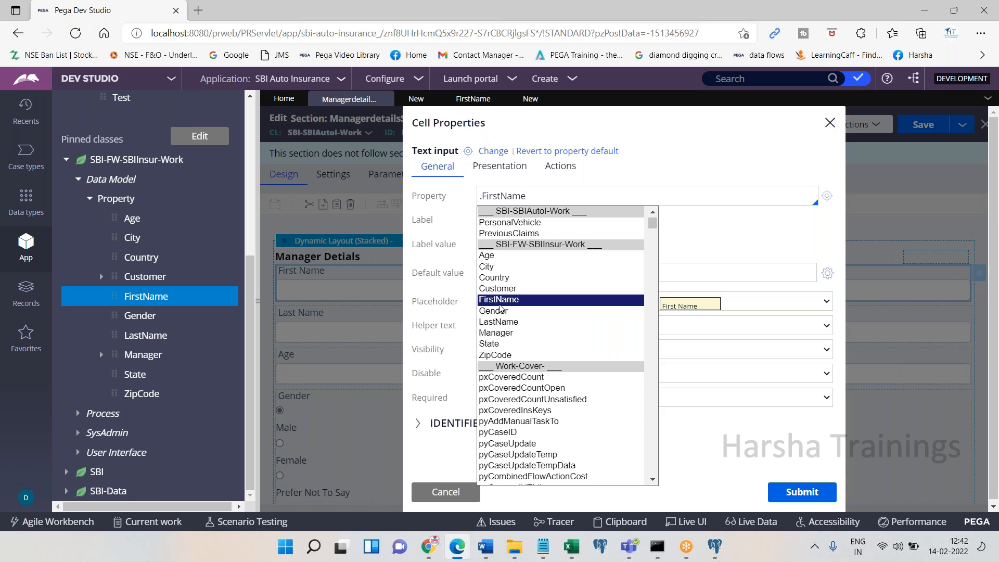
left_click(452, 491)
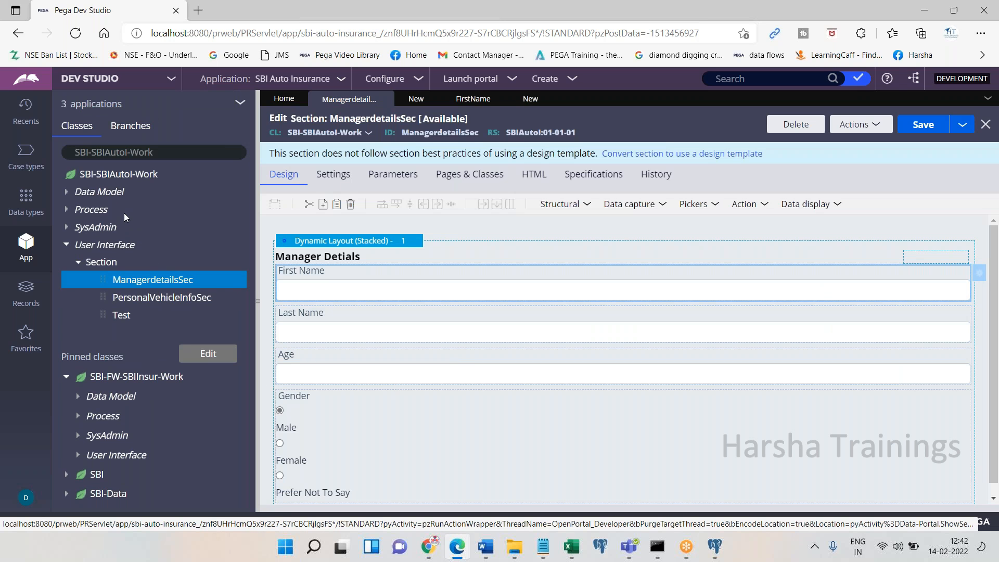
Open the BeginInsurance flow from the pinned Process > Flow rules
left_click(77, 415)
left_click(90, 435)
left_click(154, 456)
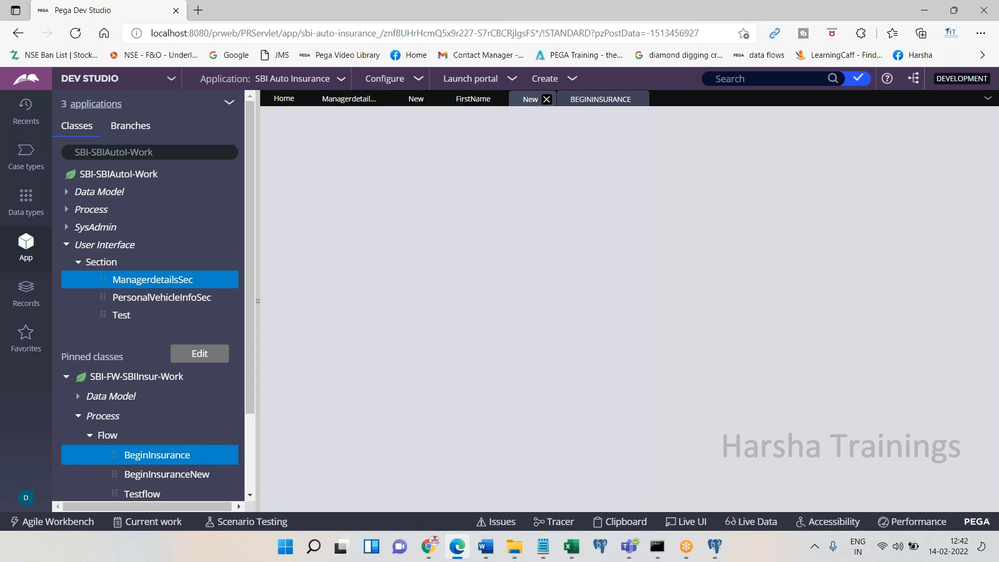
Close the First Name1, FirstName, testsdf and ManagerdetailsSec tabs, discarding unsaved changes
left_click(546, 99)
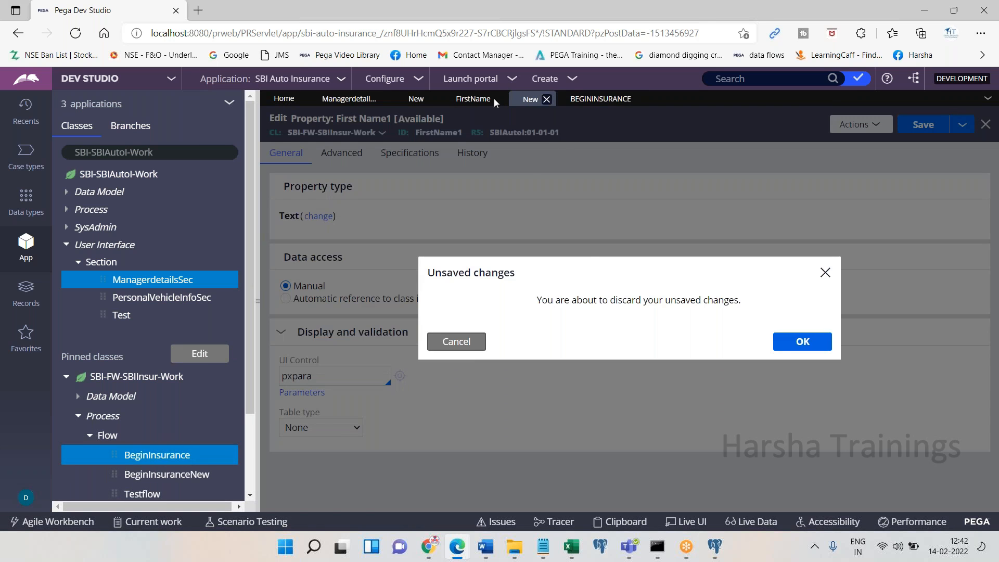
left_click(801, 341)
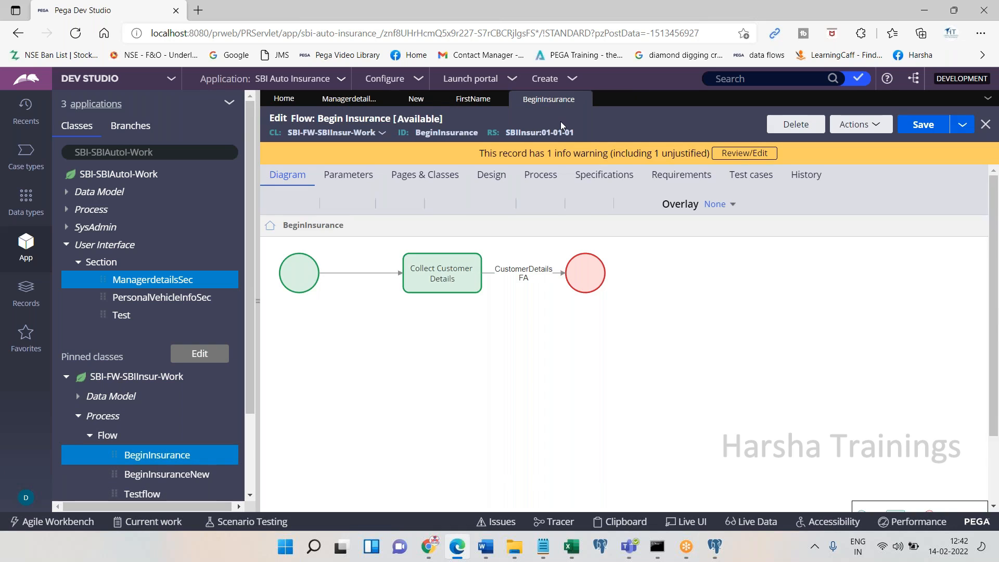
left_click(499, 99)
left_click(432, 100)
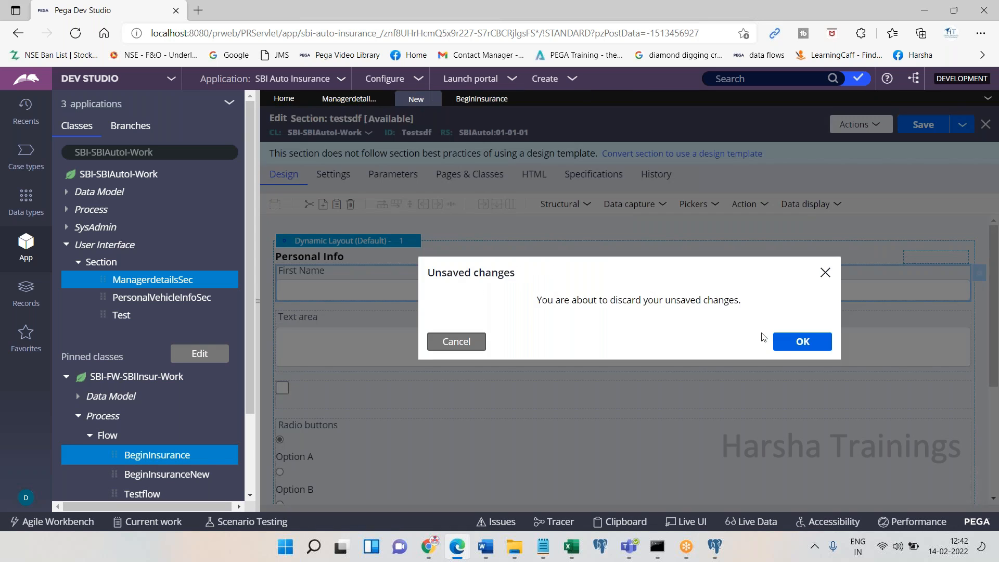
left_click(783, 341)
left_click(385, 99)
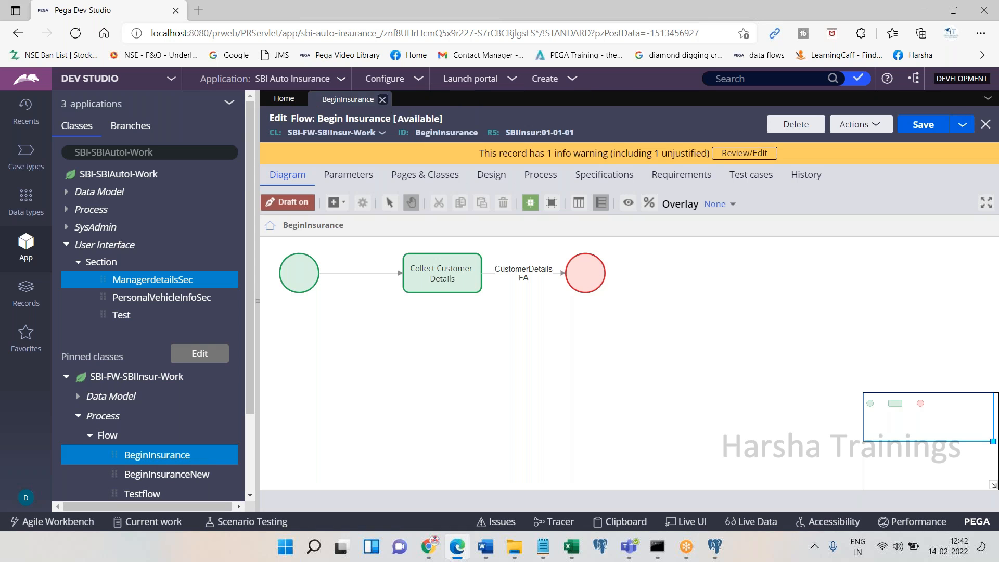
Run BeginInsurance as a test and view the resulting case C-24001
left_click(858, 125)
left_click(783, 143)
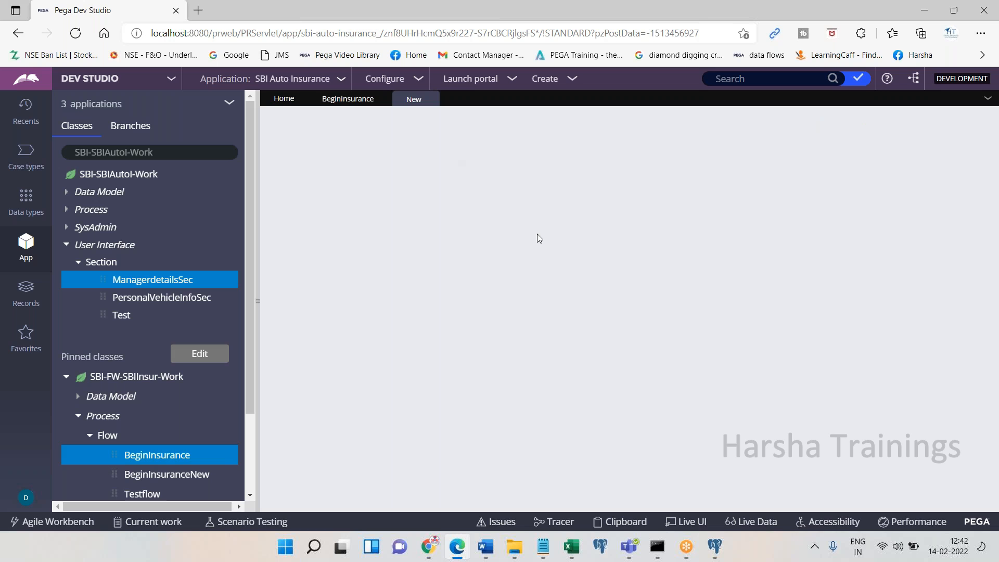
left_click(354, 102)
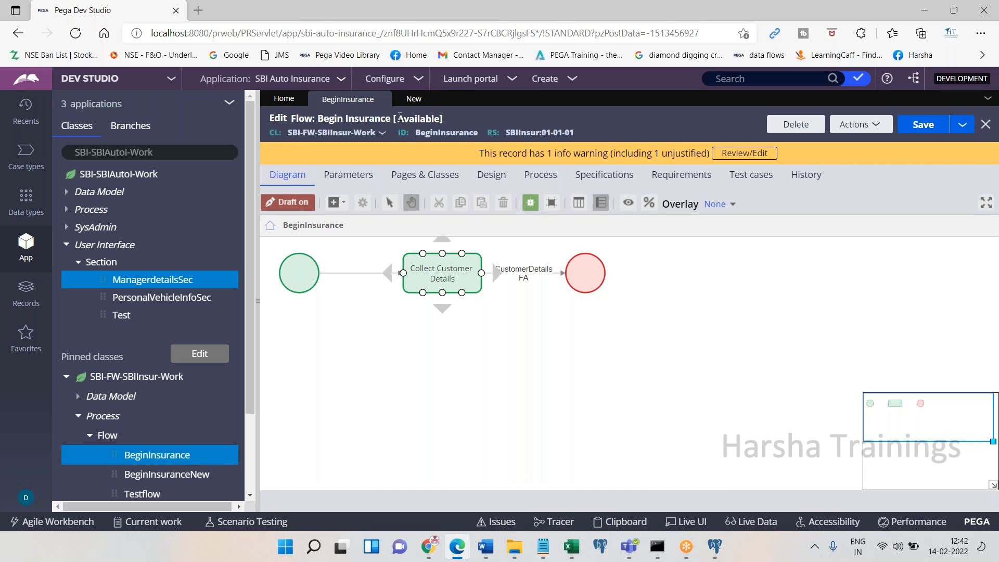
left_click(414, 99)
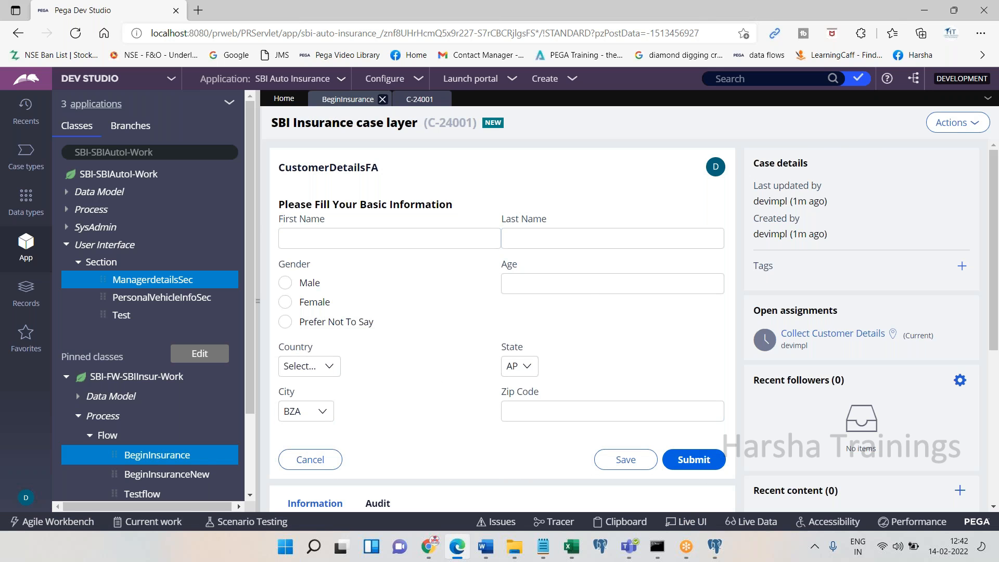
left_click(347, 98)
Open the CustomerDetails section through the connector's CustomerDetailsFA flow action
right_click(533, 280)
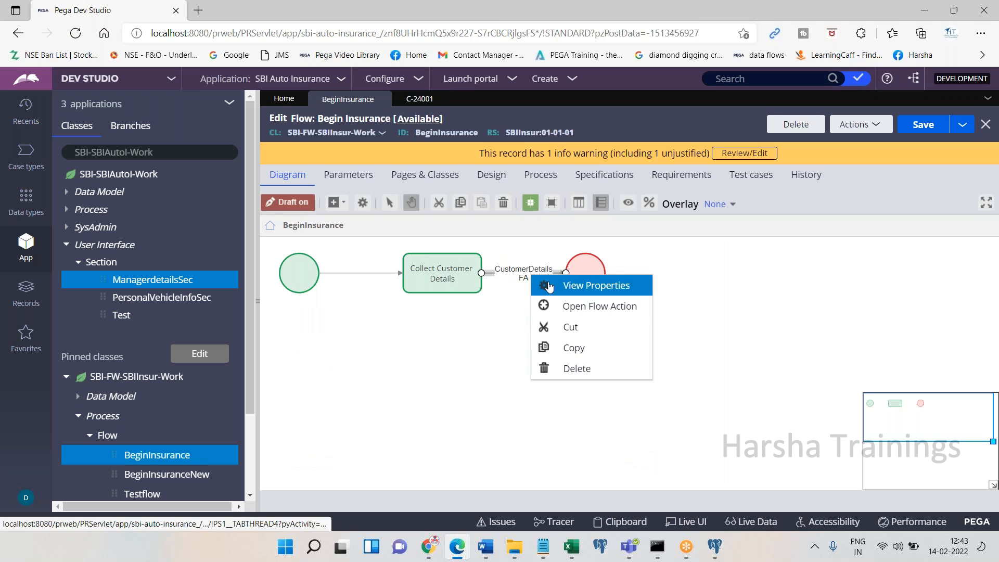
left_click(564, 306)
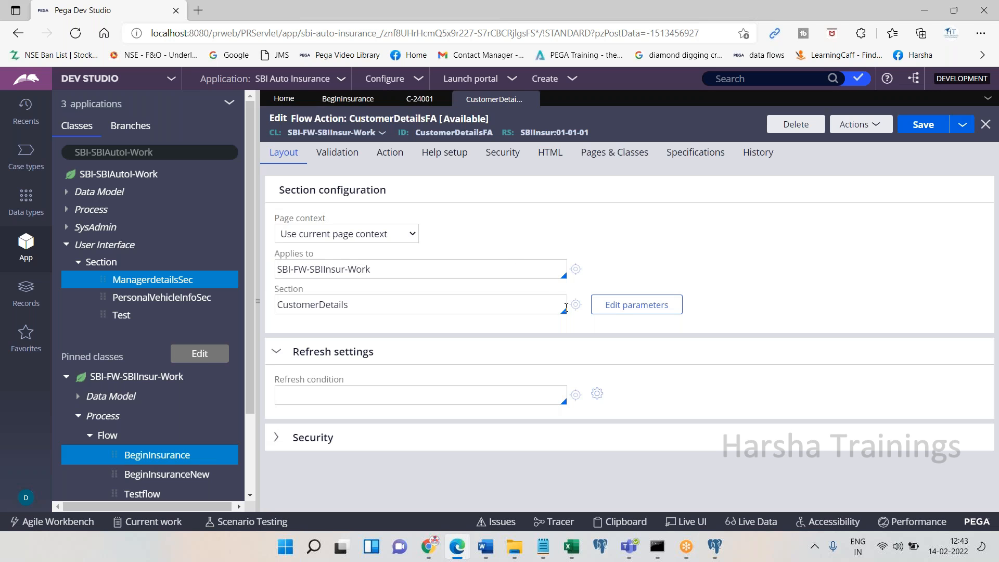
left_click(576, 304)
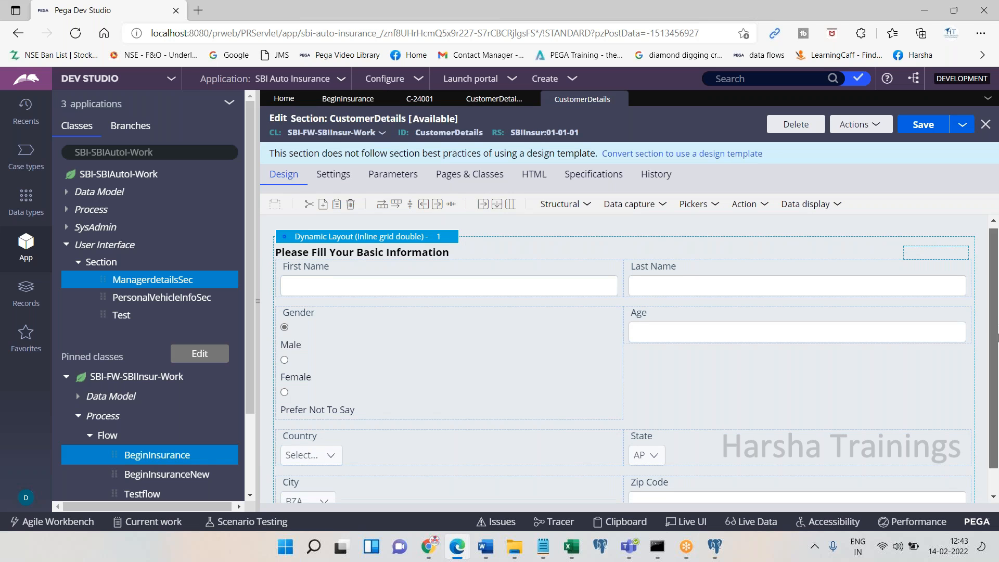
Return to the running case C-24001
scroll(997, 311, "down", 1)
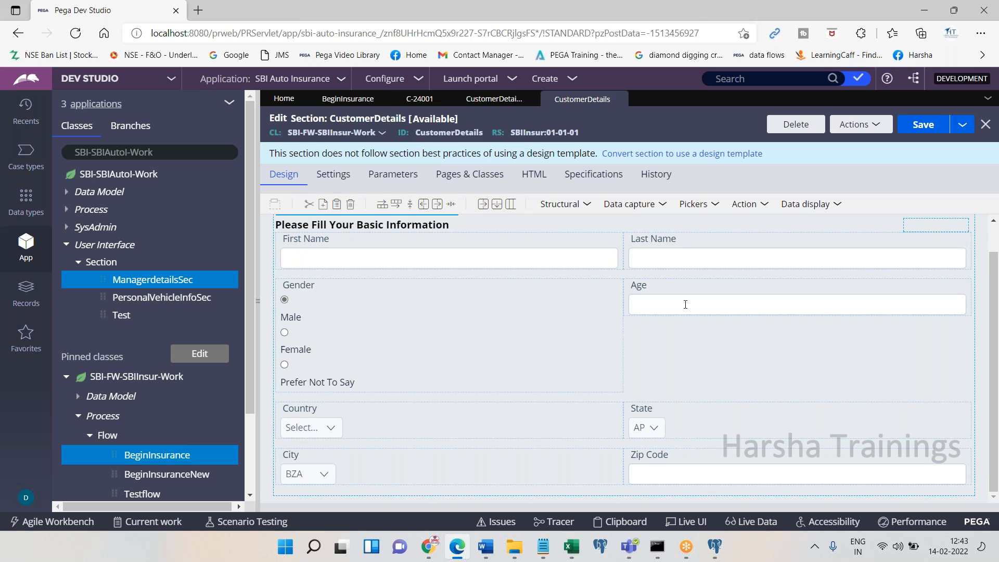
left_click(736, 17)
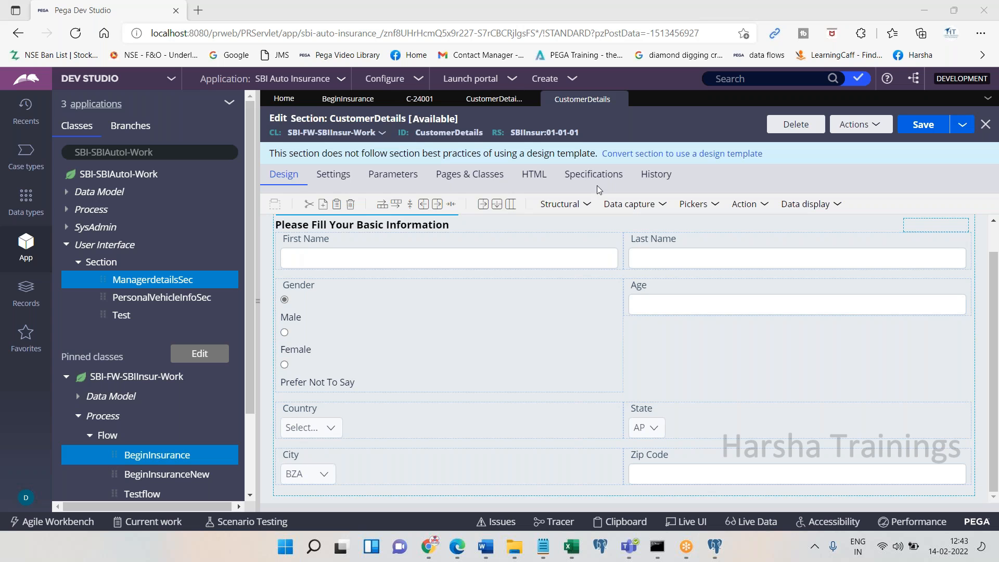
left_click(417, 101)
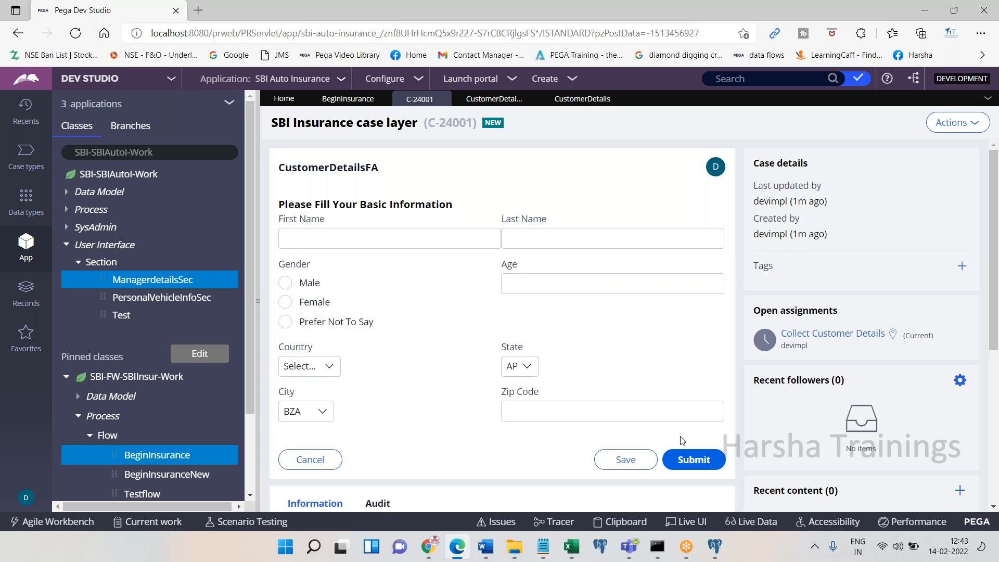
Submit case C-24001's customer details form and go back to the CustomerDetails section design
left_click(686, 460)
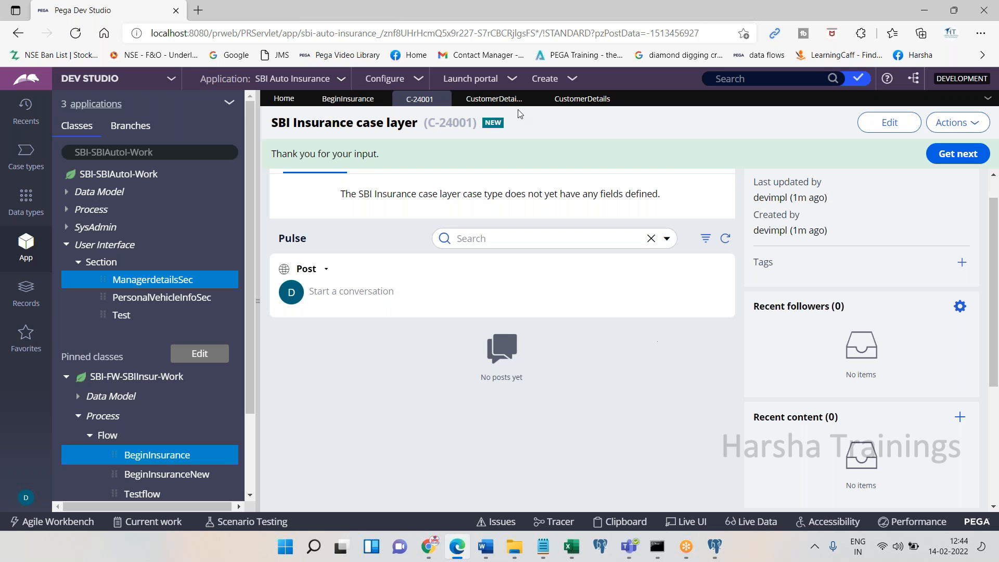
left_click(494, 99)
left_click(595, 98)
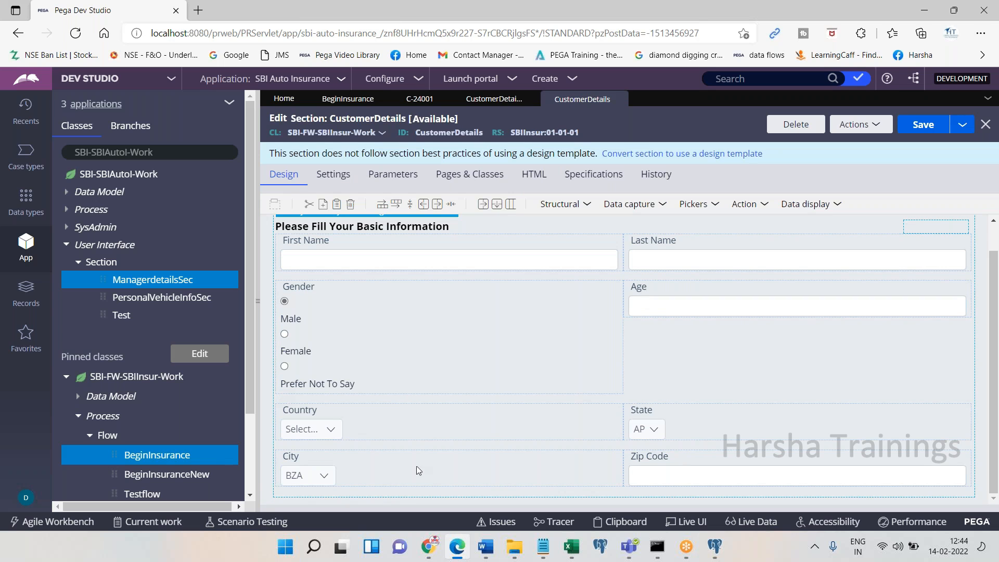
left_click(427, 554)
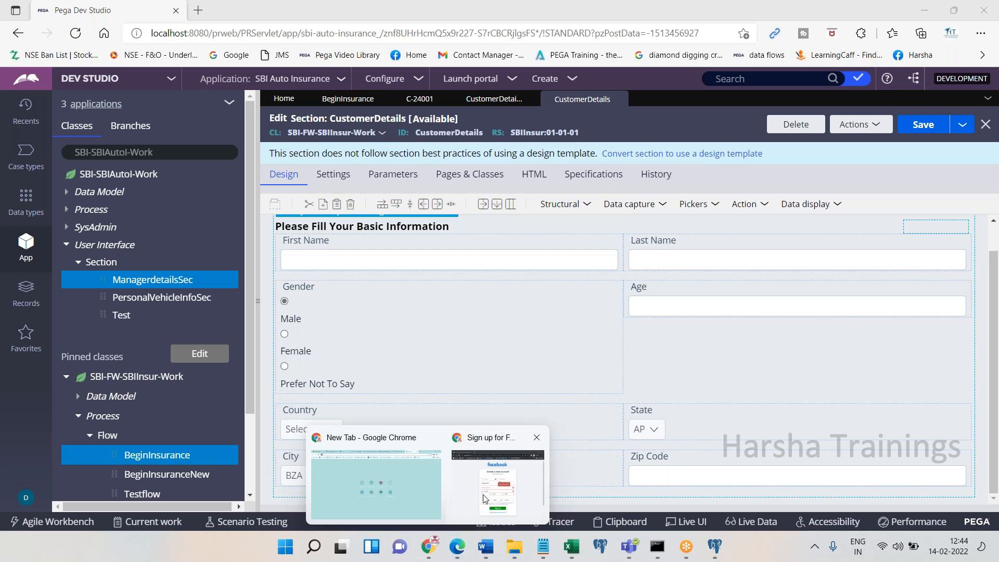
left_click(483, 498)
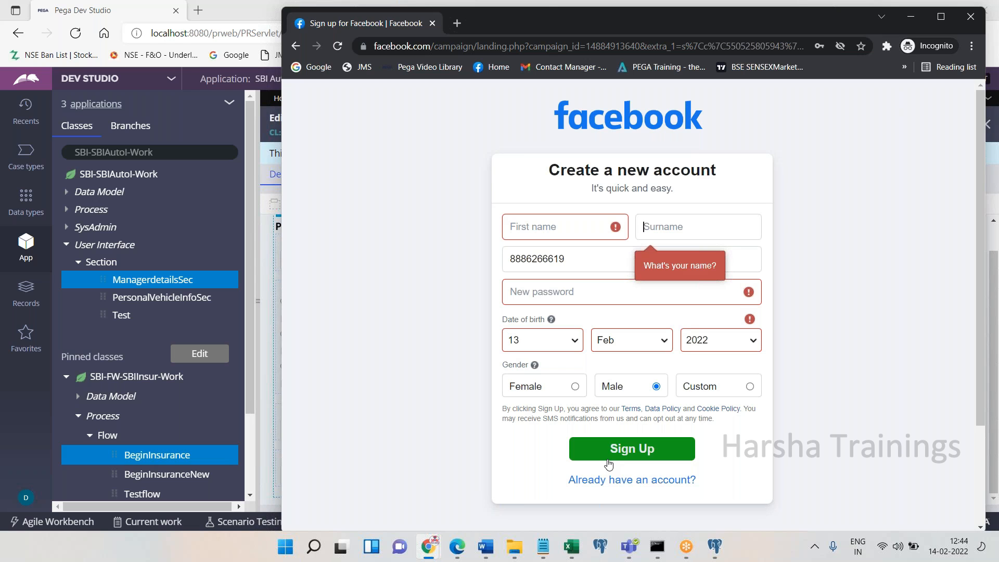
left_click(456, 546)
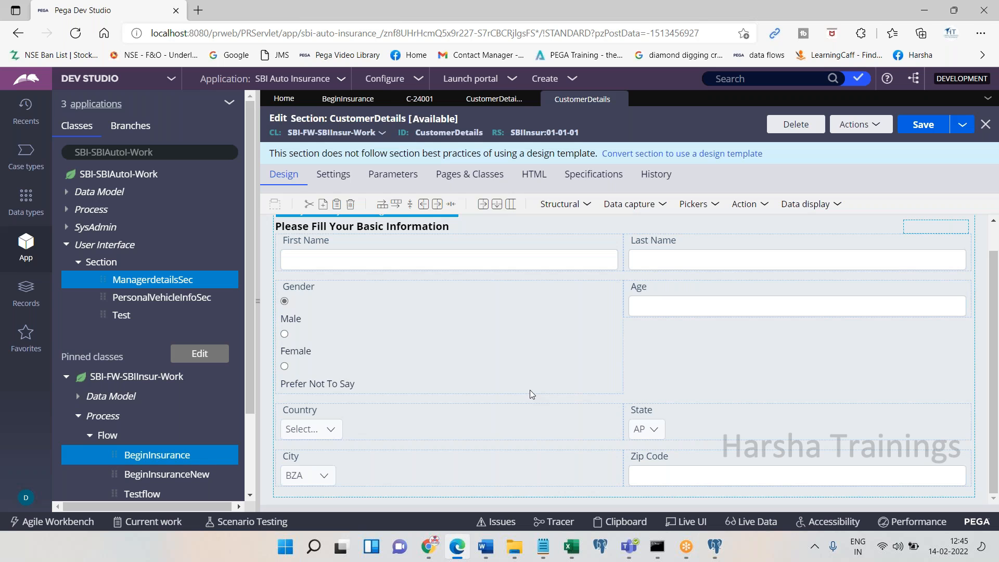
Switch to the CustomerDetailsFA tab to show its Edit Flow Action form
left_click(482, 101)
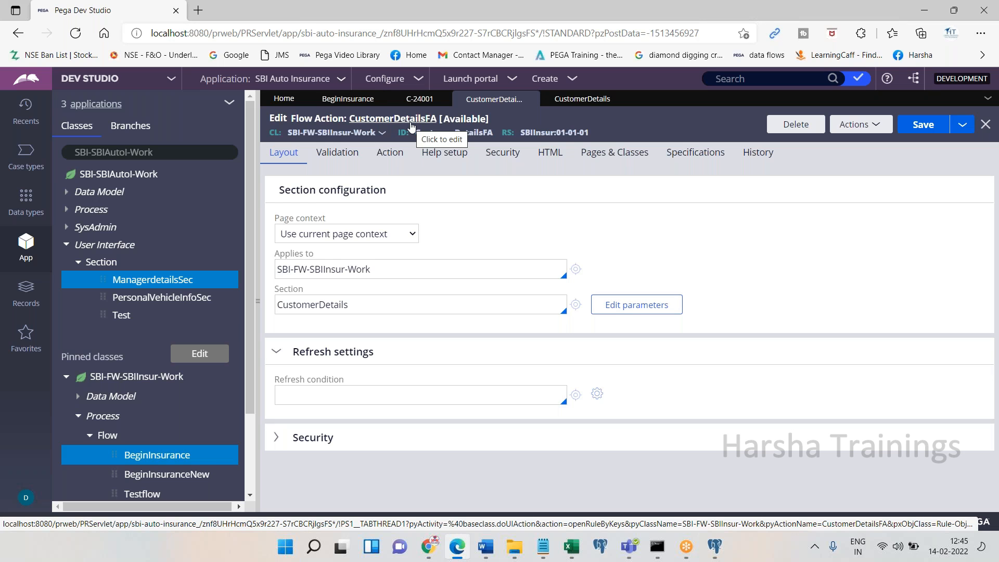
Bring up the Section choices CustomerDetails, CustomerSec and ManagerSec on the Layout tab
double_click(281, 289)
left_click(352, 305)
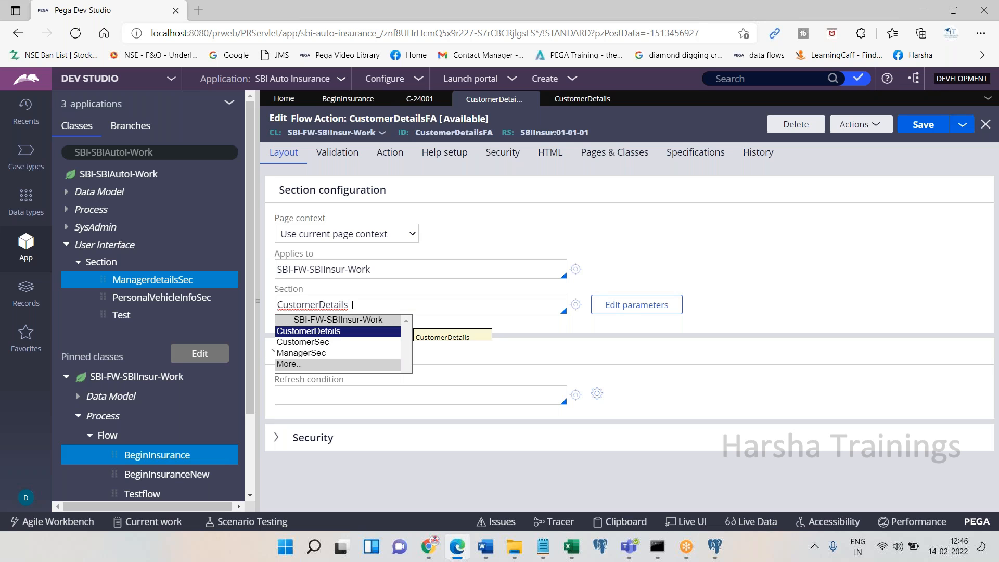
Pick CustomerSec as the flow action's section
left_click(328, 341)
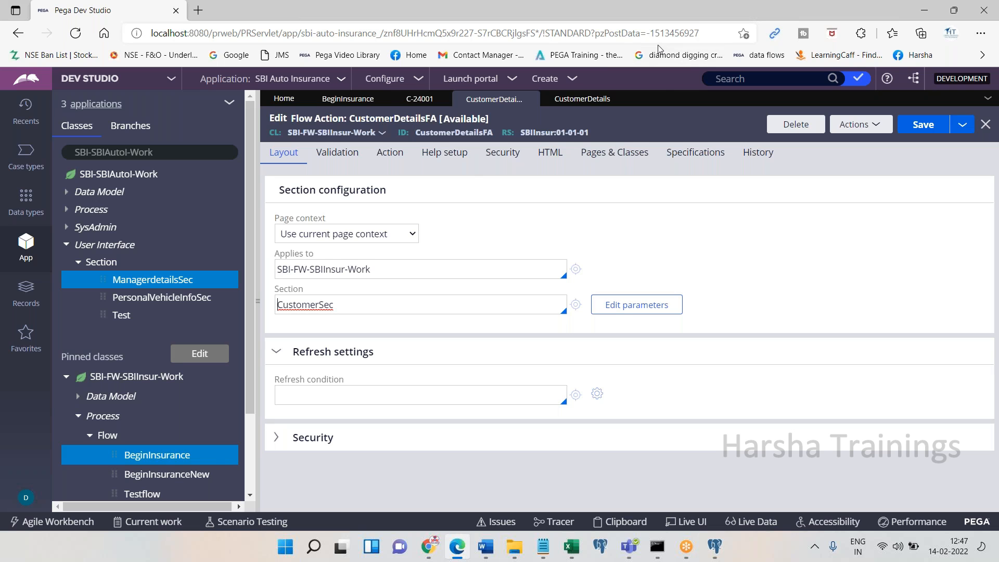
left_click(736, 21)
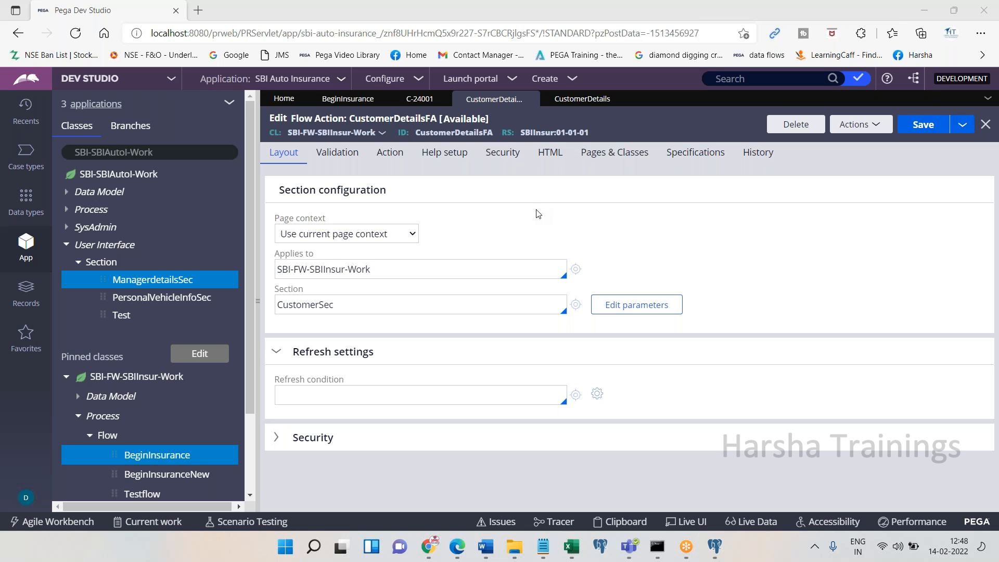
Go back via the CustomerDetails and CustomerDetailsFA tabs to the BeginInsurance flow's Actions menu
left_click(582, 99)
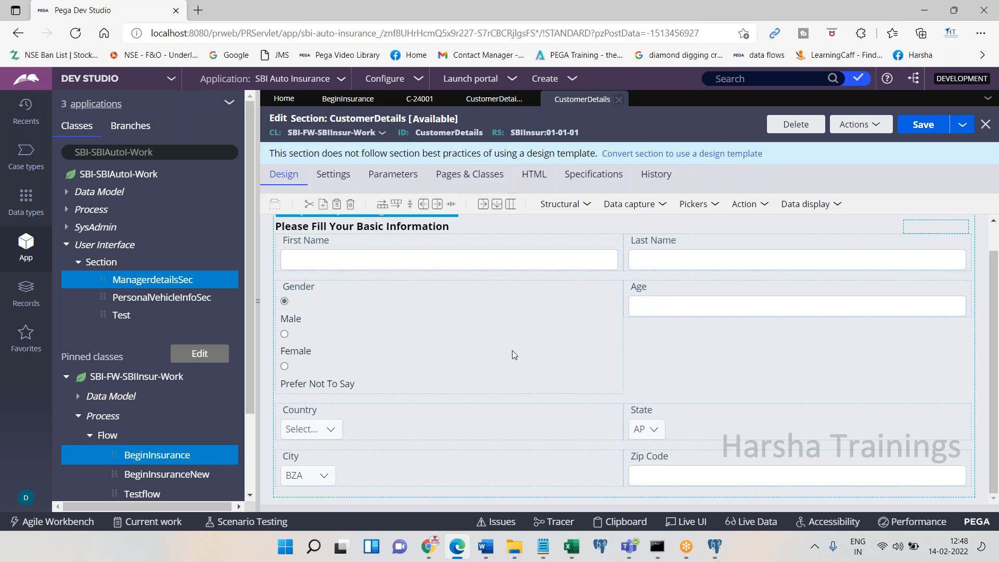
left_click(474, 104)
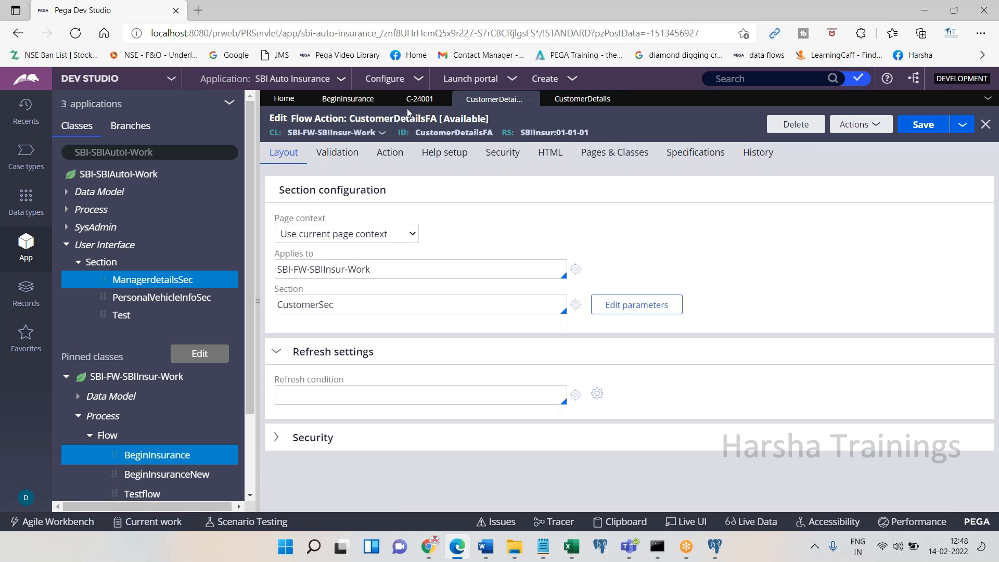
left_click(347, 99)
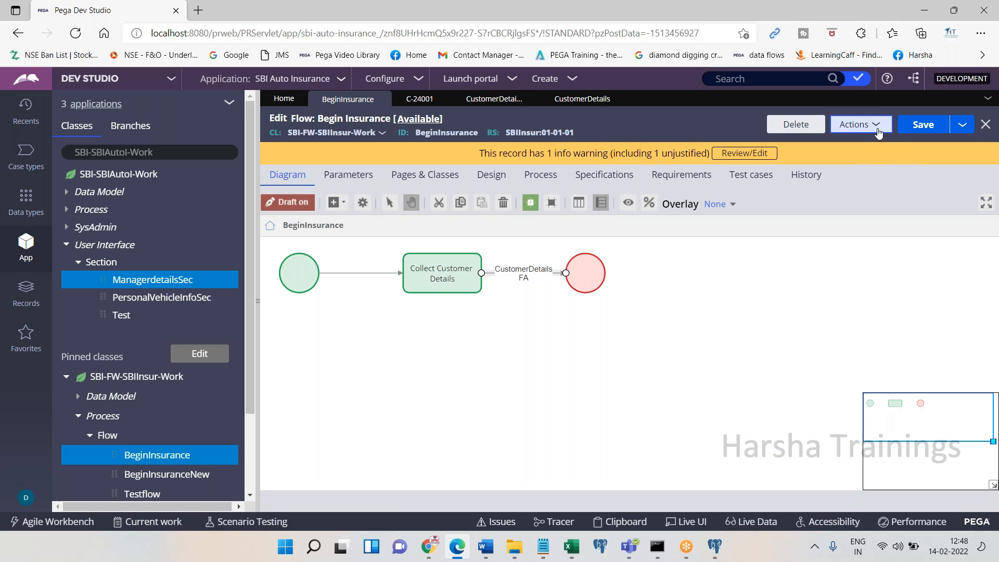
left_click(858, 124)
Create a new flow labelled 'sdfsdfs' and open it
left_click(796, 352)
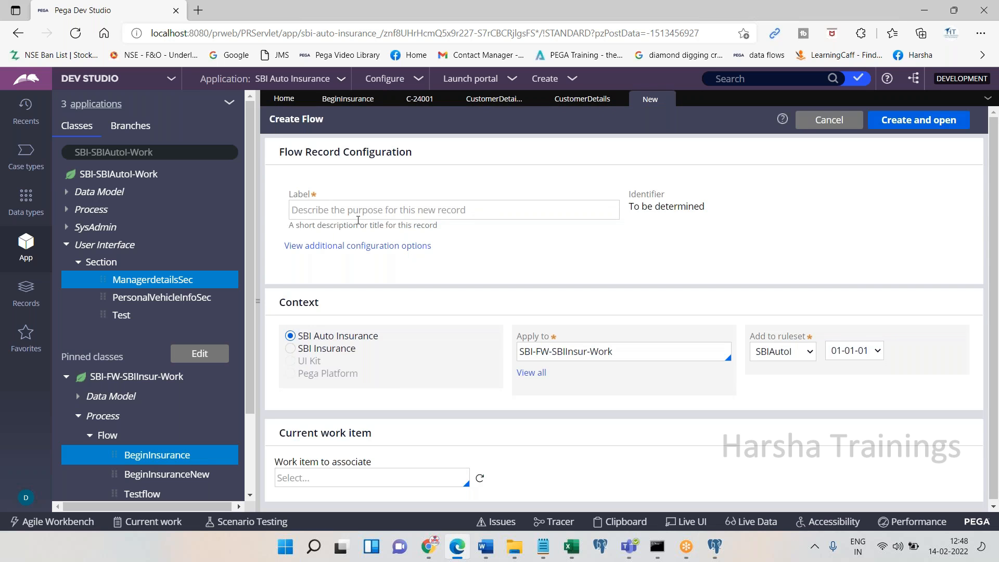
left_click(359, 214)
type("sdfsdfs")
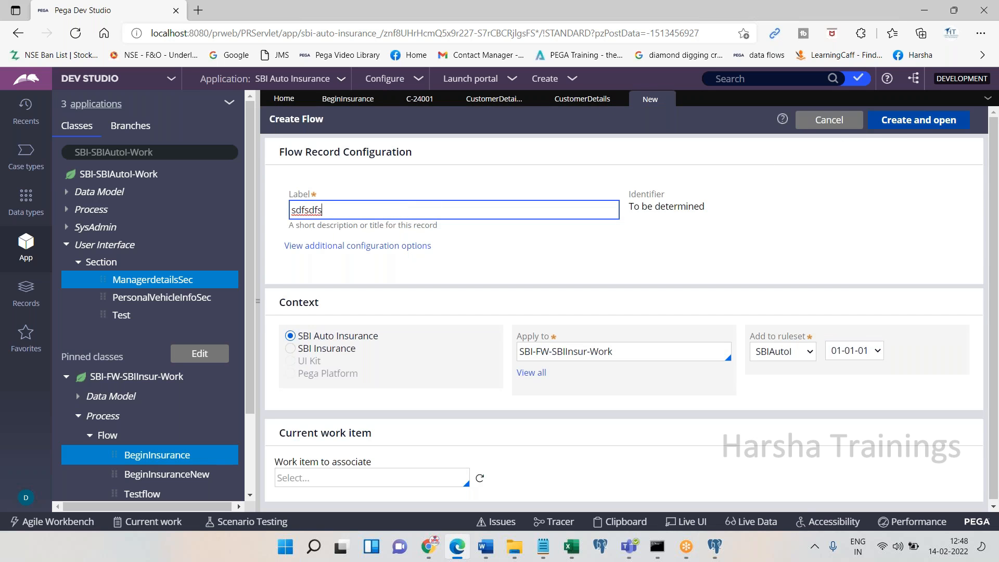
left_click(916, 120)
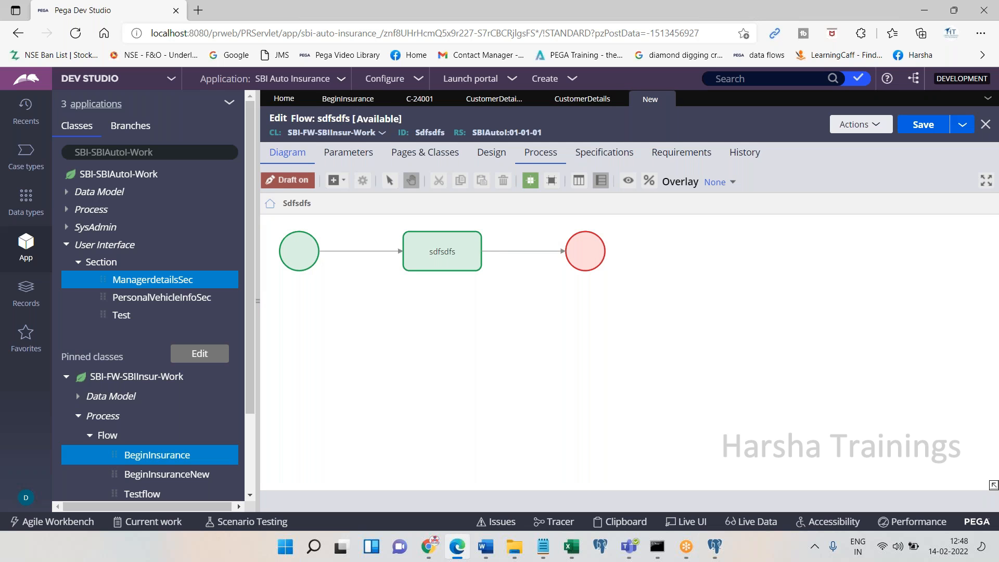
left_click(334, 180)
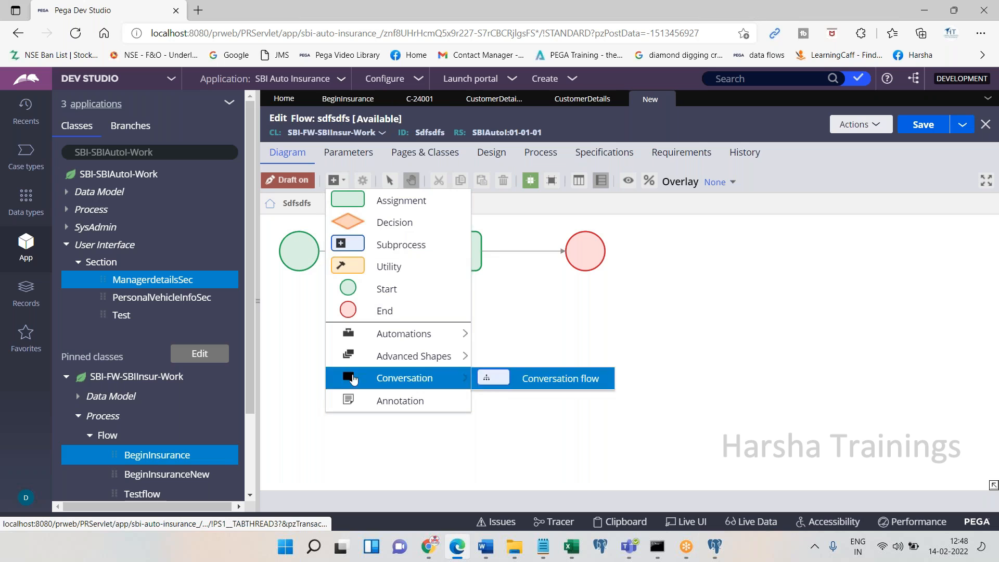
left_click(837, 368)
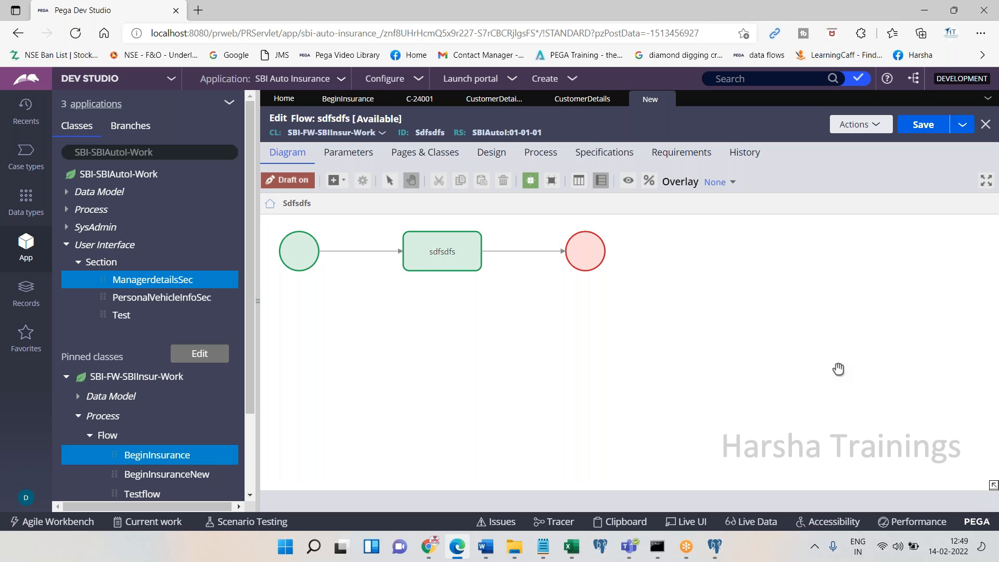
Inspect the Start and sdfsdfs assignment shapes, then bring up the list of addable shapes
mouse_move(295, 283)
left_click(306, 247)
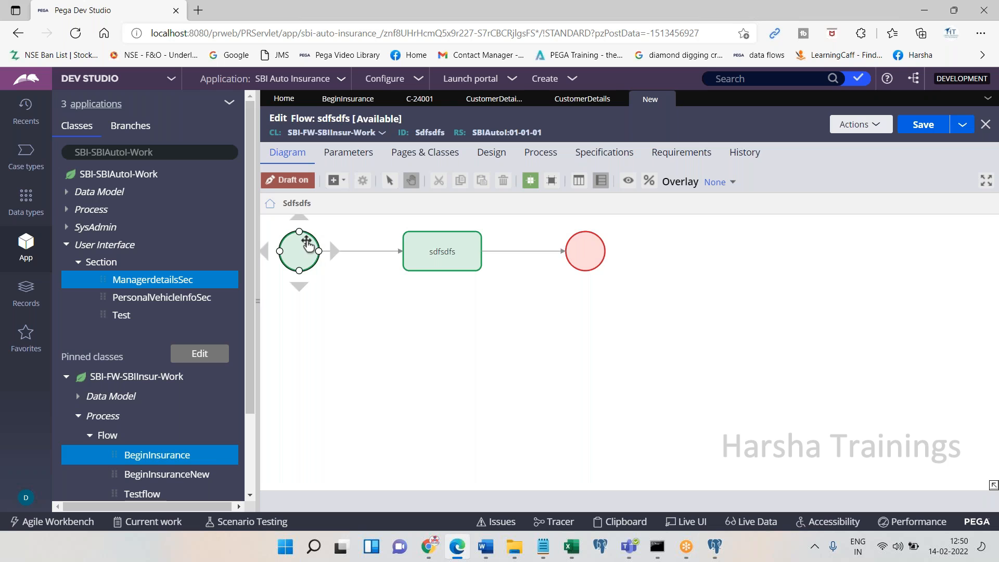
left_click(327, 284)
left_click(434, 254)
left_click(504, 297)
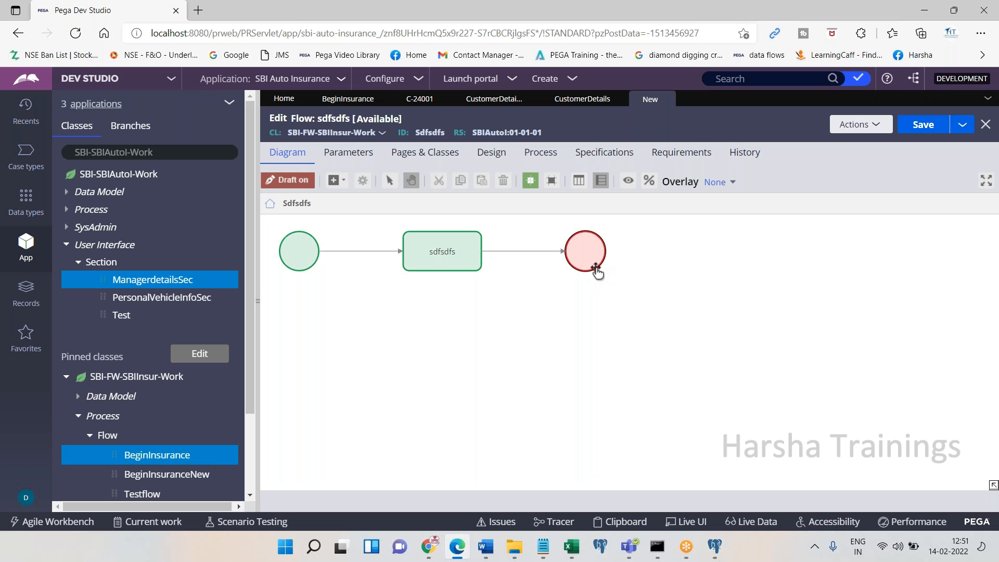
left_click(312, 256)
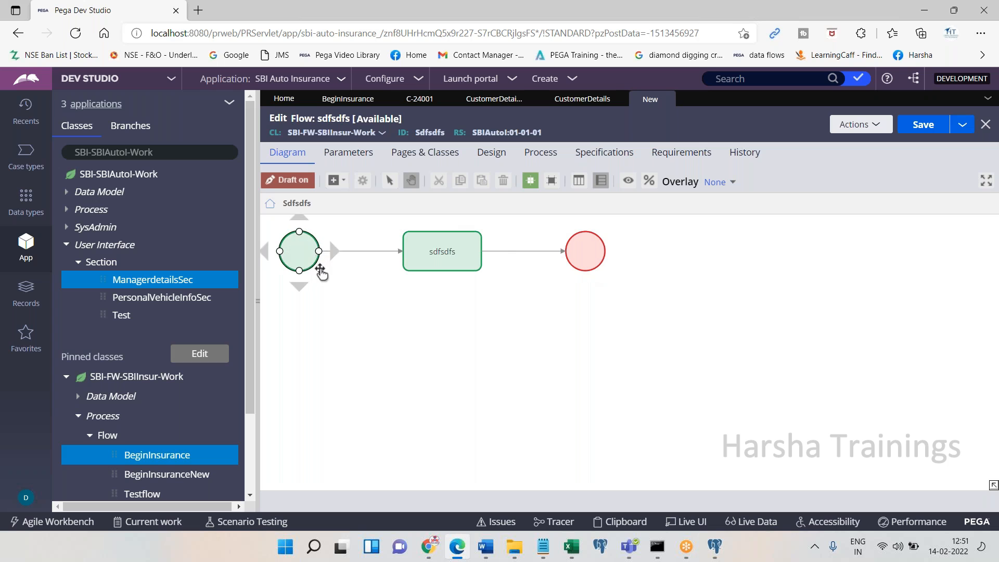
left_click(324, 330)
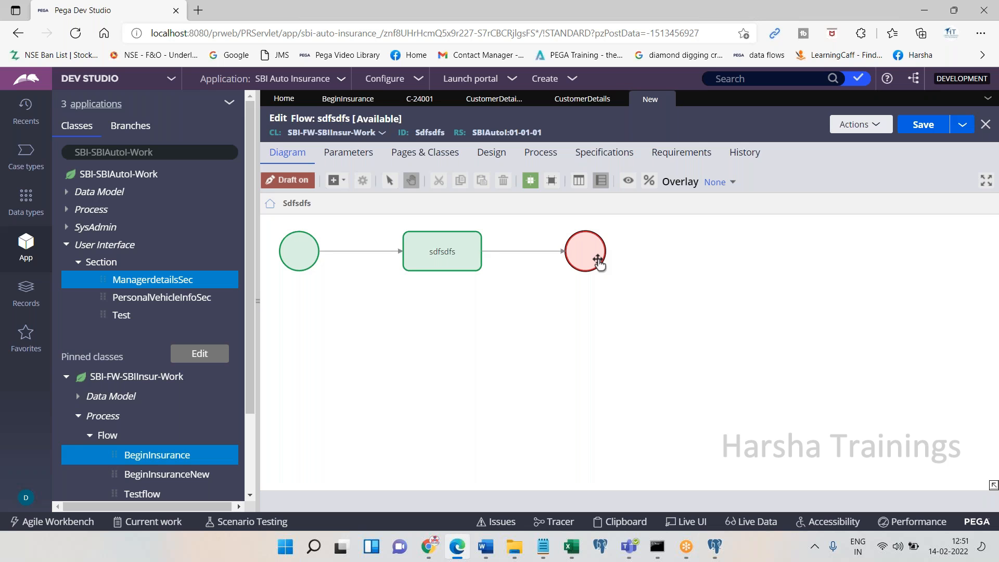
left_click(442, 254)
left_click(335, 180)
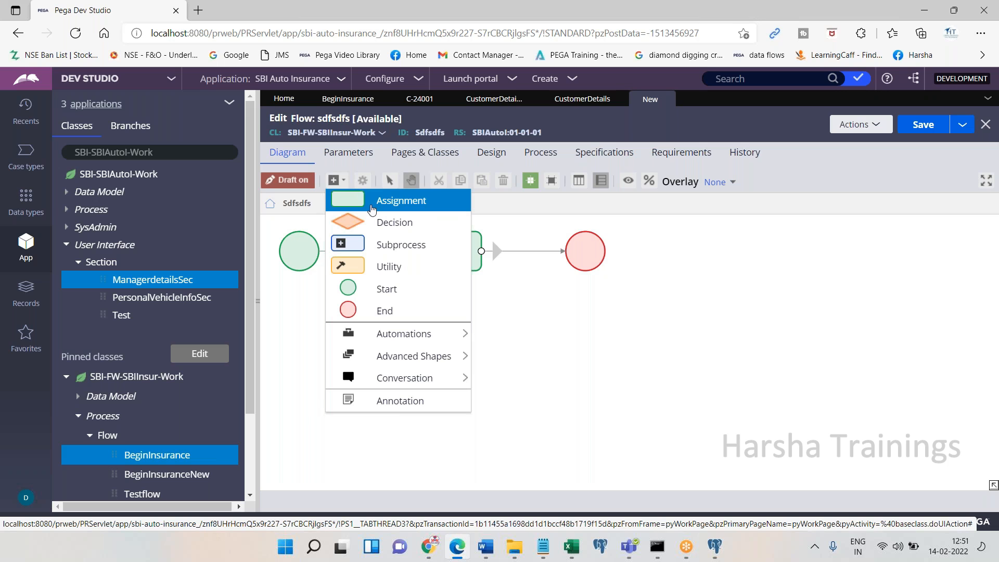
Dismiss the shape list and relabel the sdfsdfs assignment shape as 'Assignment'
left_click(590, 349)
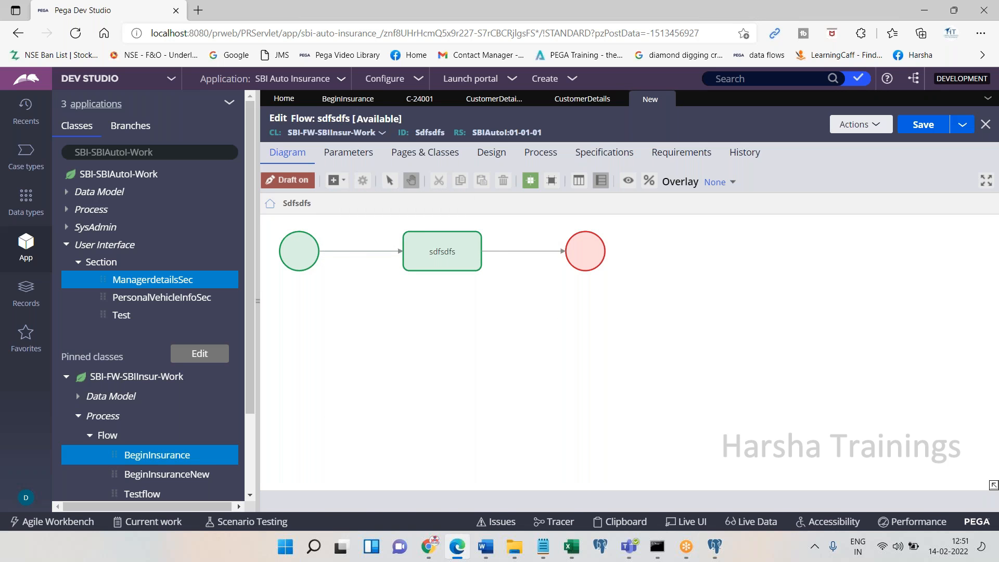
left_click(439, 251)
left_click(440, 251)
type("Assignment")
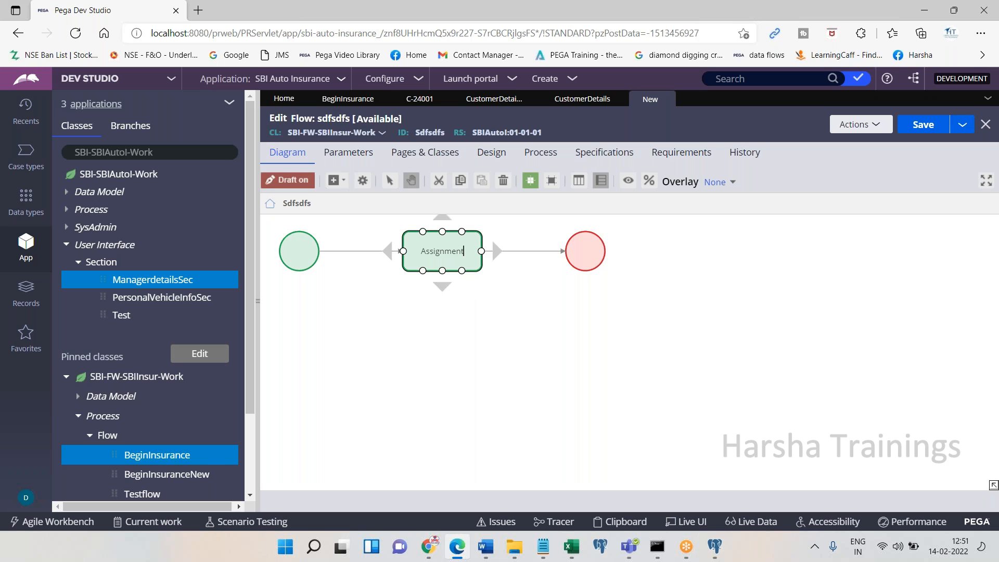
left_click(491, 238)
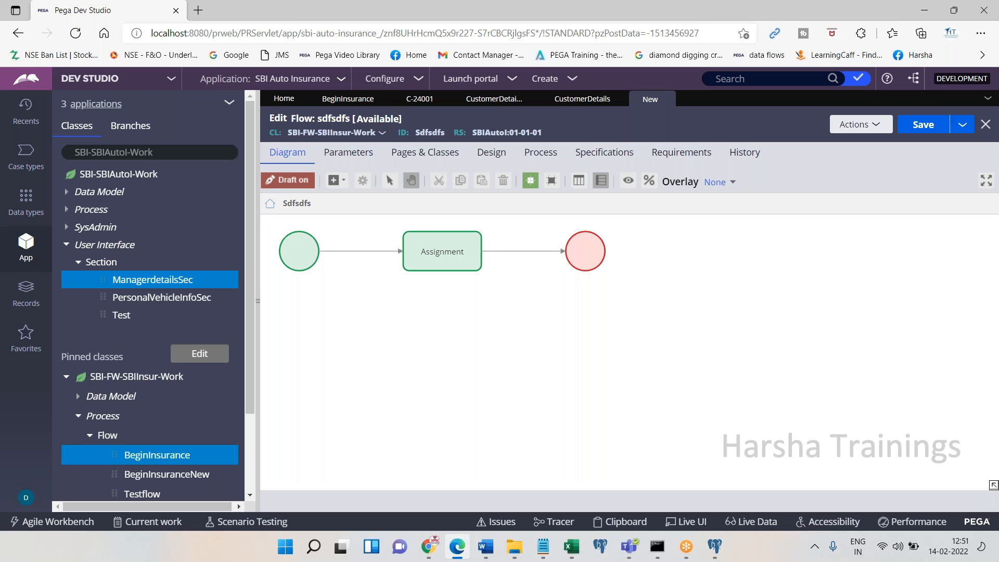
In a new Notepad note, write 'Transaction = Flow = Work flow = Work'
left_click(318, 241)
left_click(525, 545)
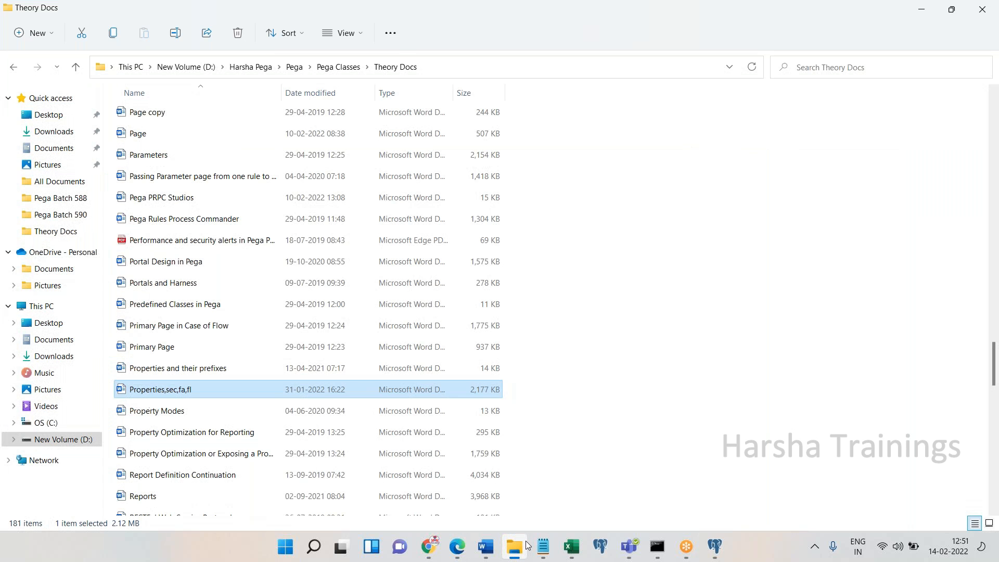
left_click(542, 545)
type("Taa")
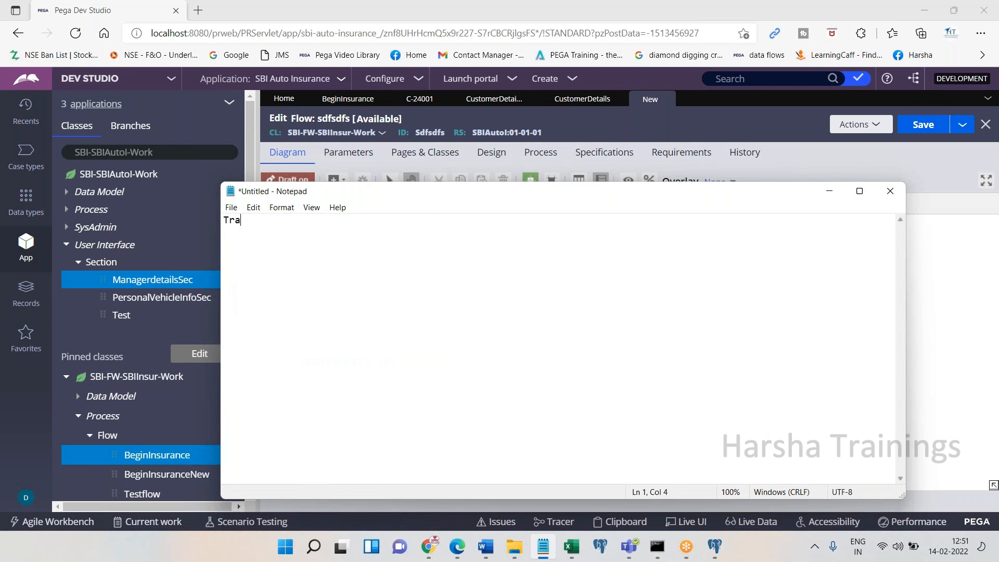
type("nsaction -")
key("BackSpace")
key("BackSpace")
type("= Flow = Work")
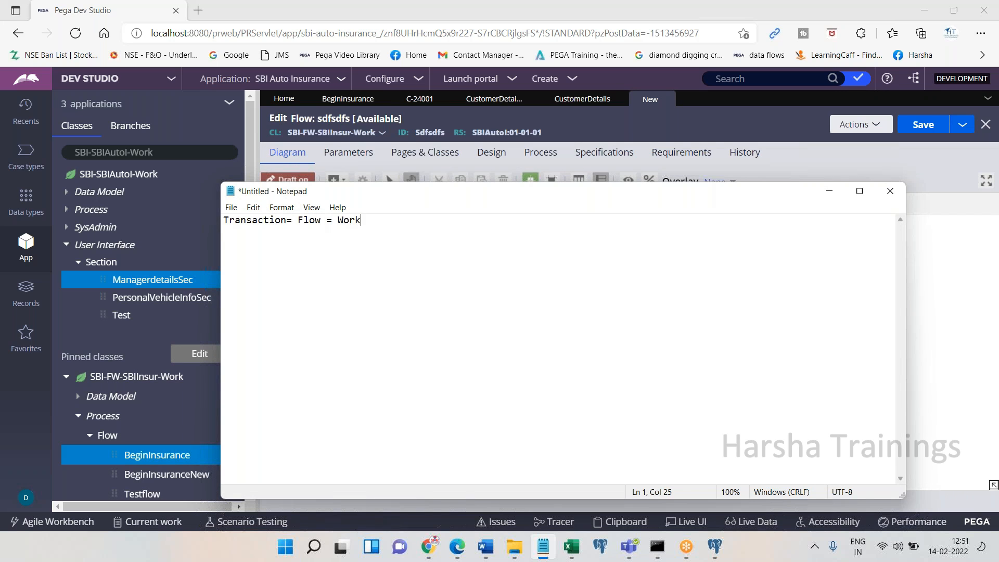
type(" flow = Work")
left_click(286, 220)
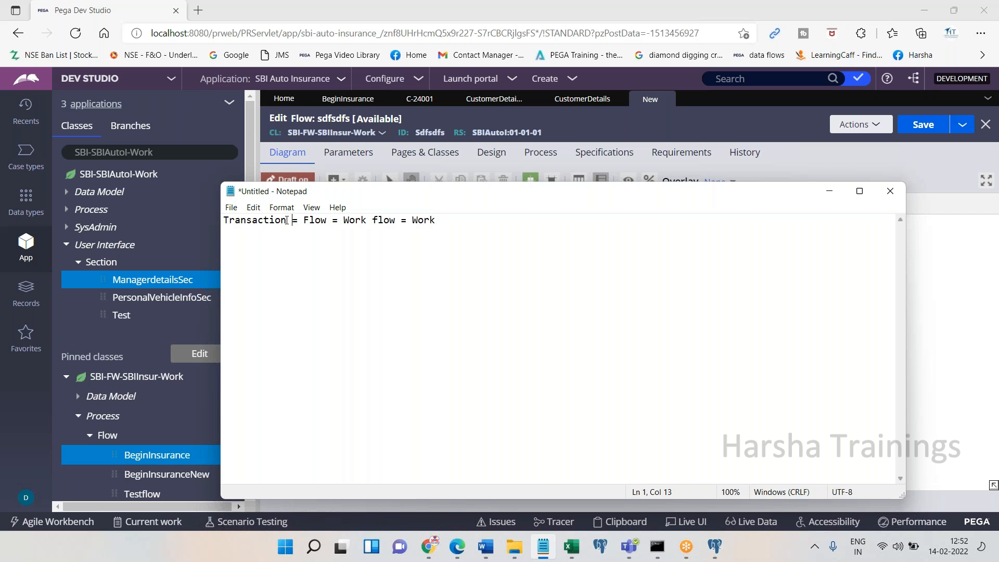
Add a second line reading 'Assignment = Task'
left_click(488, 223)
key("Return")
key("Return")
key("Return")
type("Assignment = Tasl")
key("BackSpace")
type("k")
Bring the Pega Dev Studio window with the sdfsdfs flow back in front of Notepad
left_click(735, 111)
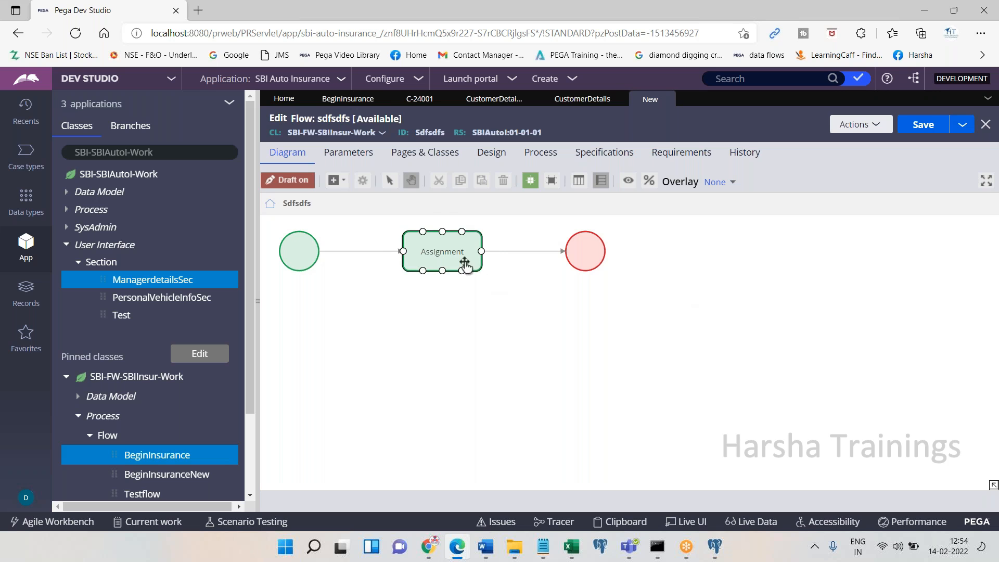
left_click(440, 266)
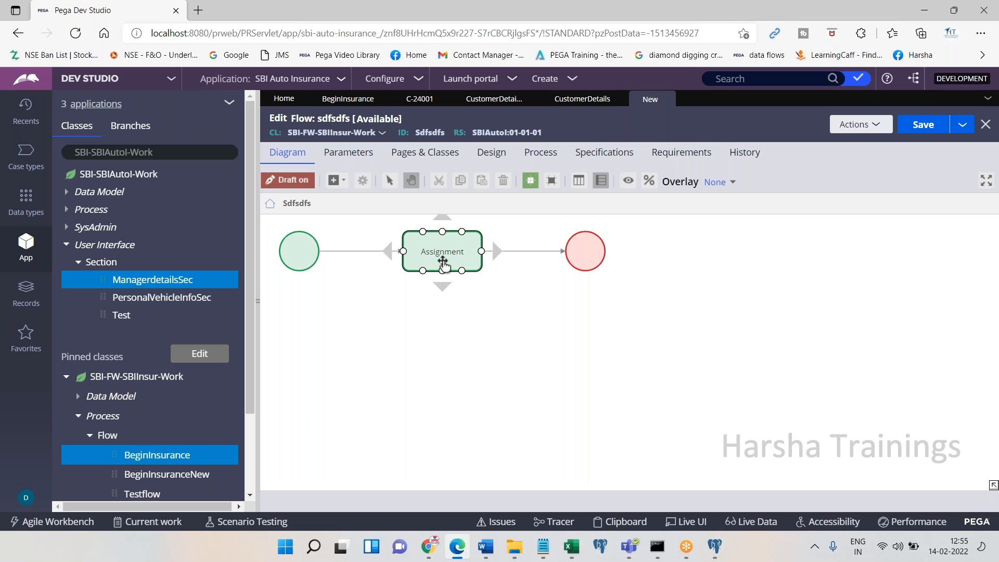
Set the Assignment-to-End connector's flow action and connector name to CustomerDetailsFA and submit
left_click(533, 252)
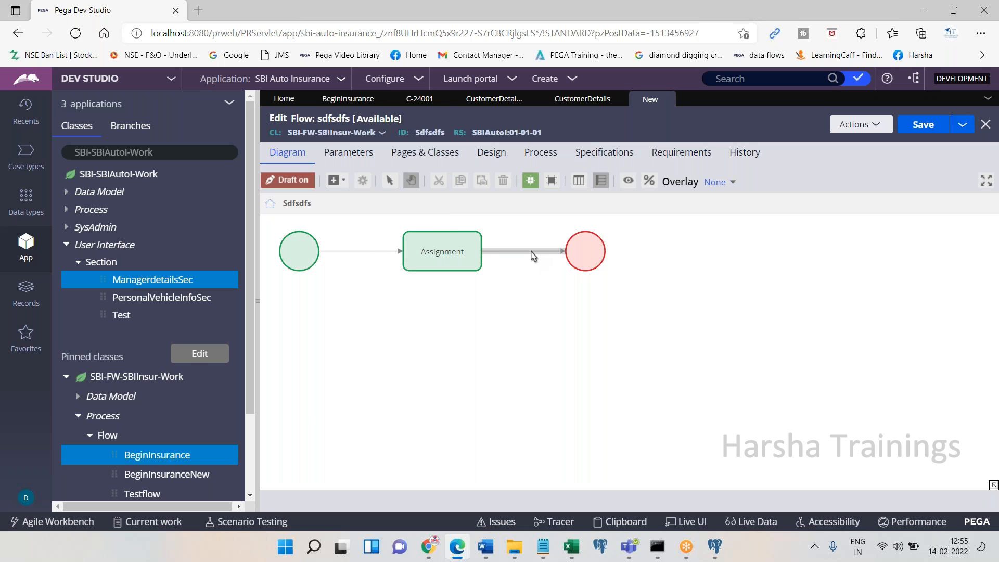
double_click(533, 252)
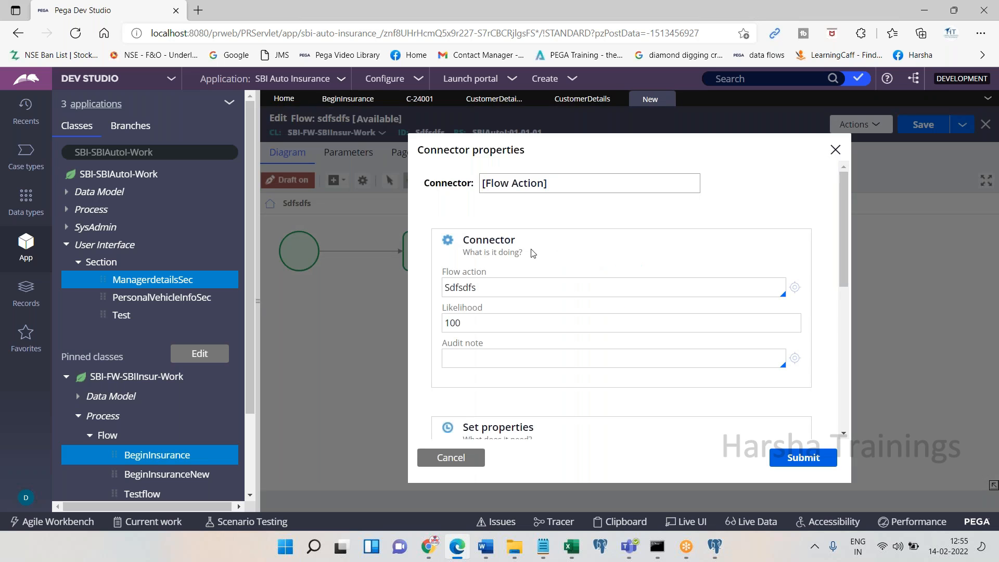
double_click(509, 285)
key("BackSpace")
left_click(501, 324)
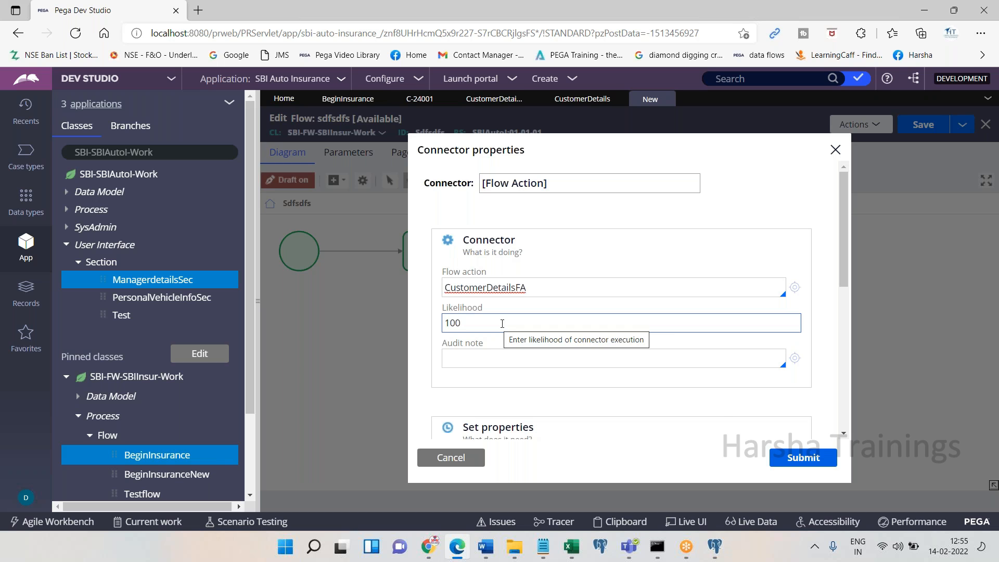
double_click(562, 288)
key("ctrl+c")
left_click(567, 183)
key("ctrl+a")
key("ctrl+v")
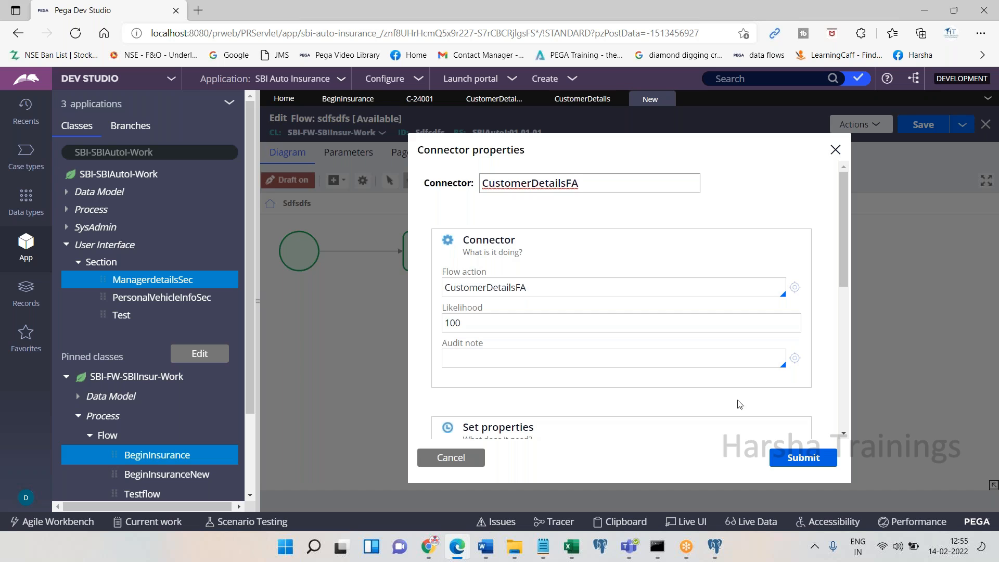
left_click(803, 458)
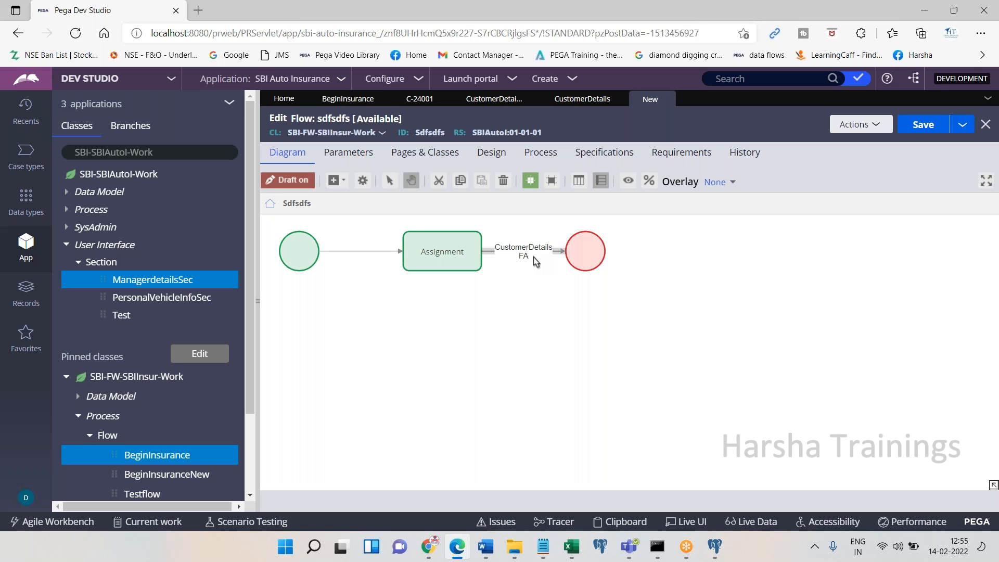
Replace the Notepad notes with 'Create all the required properties' and 'Section -- prop'
left_click(543, 546)
key("ctrl+a")
key("BackSpace")
type("Create all the re")
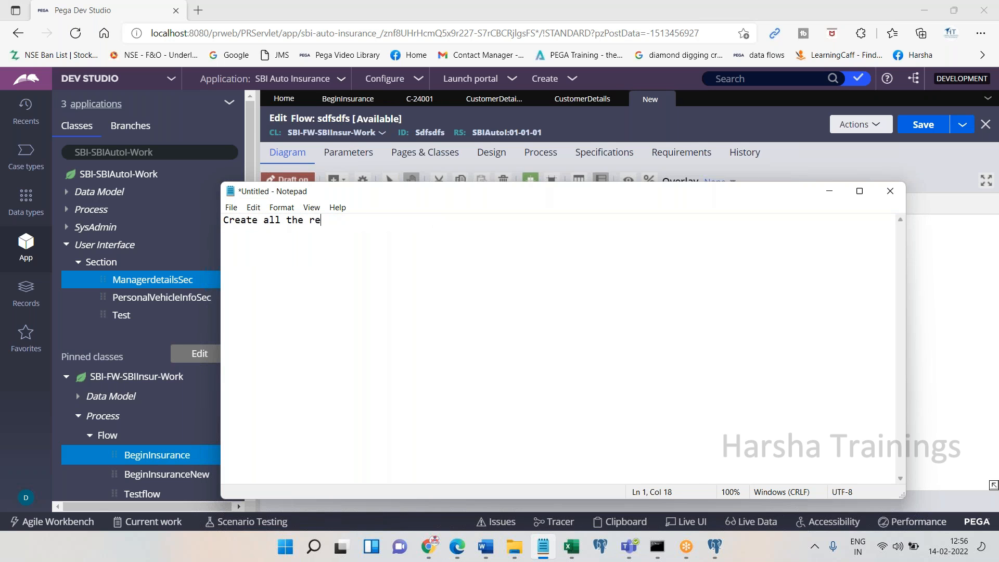
type("quired properties")
key("Return")
key("Return")
type("Se")
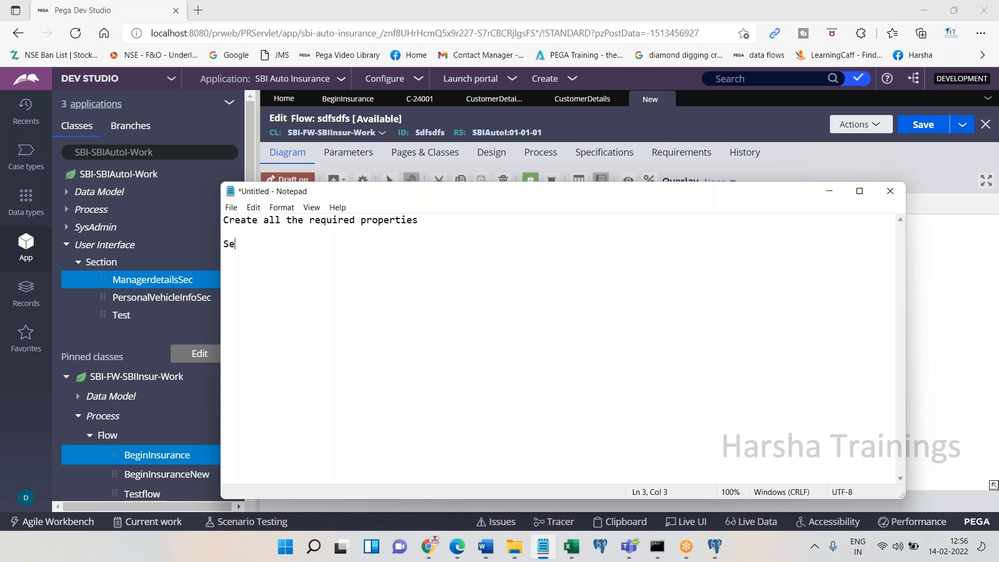
type("ction -- orog")
key("BackSpace")
key("BackSpace")
key("BackSpace")
key("BackSpace")
type("prop")
Add notes 'Flow action - Section' and a Flow-to-Assignment outward connection flow action line
key("Return")
type("Flow ac")
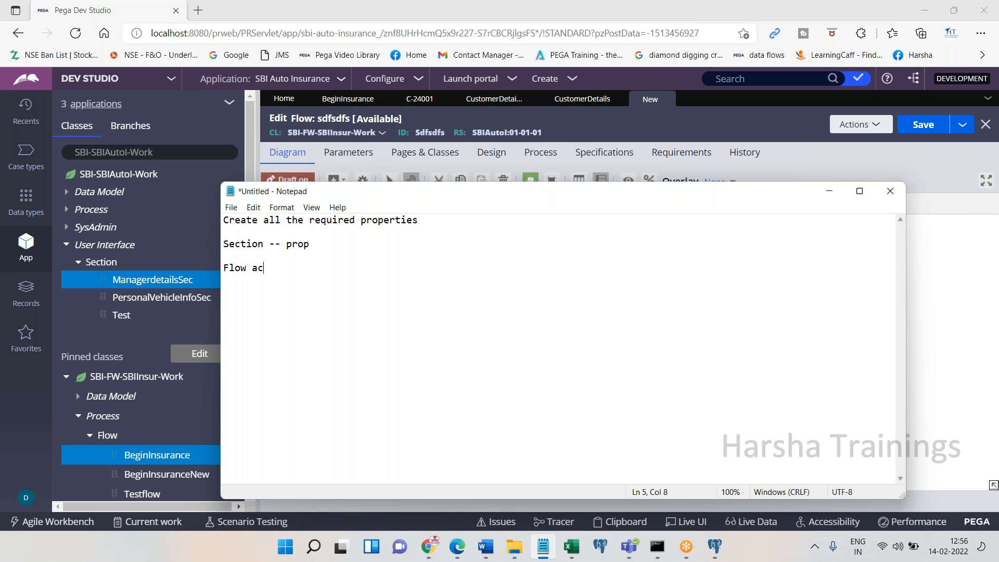
type("tion - Section")
key("Return")
type("Flow --> As")
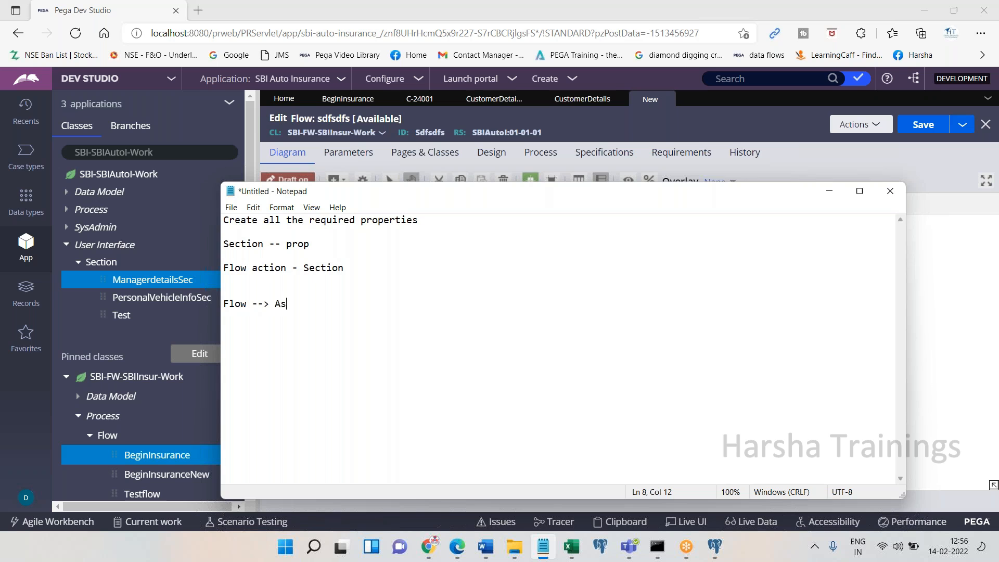
type("signment outward conn")
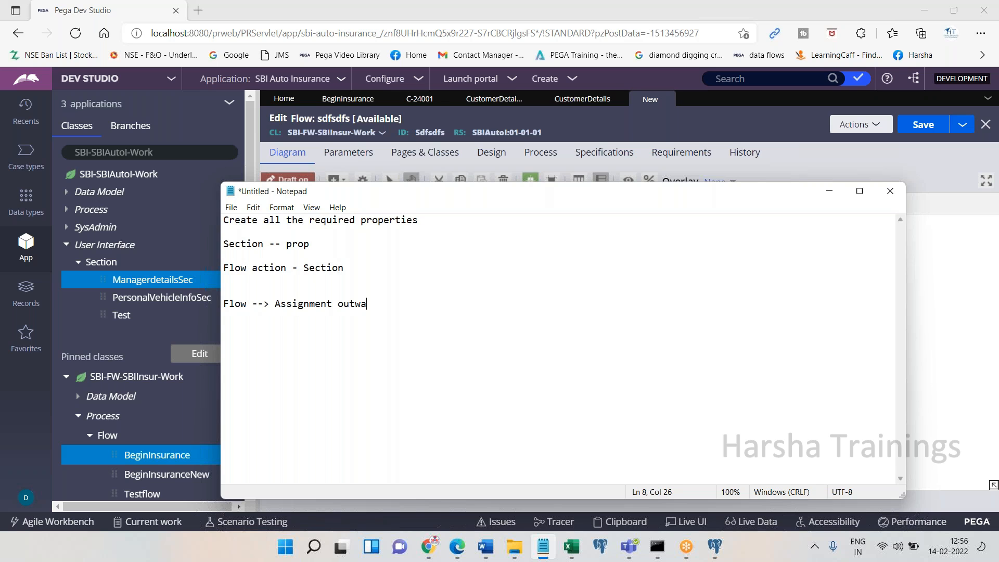
type("n --. Flow action")
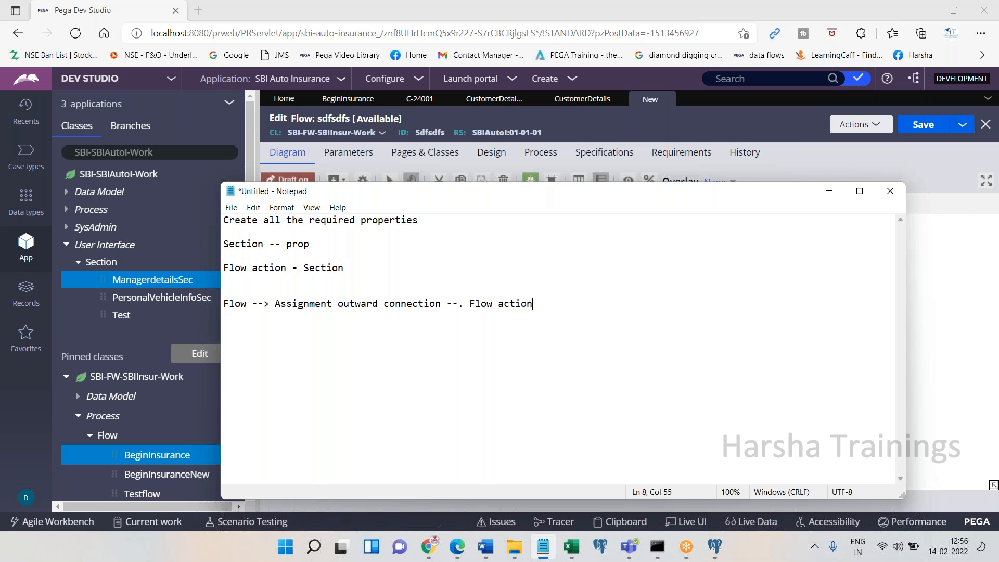
left_click(720, 125)
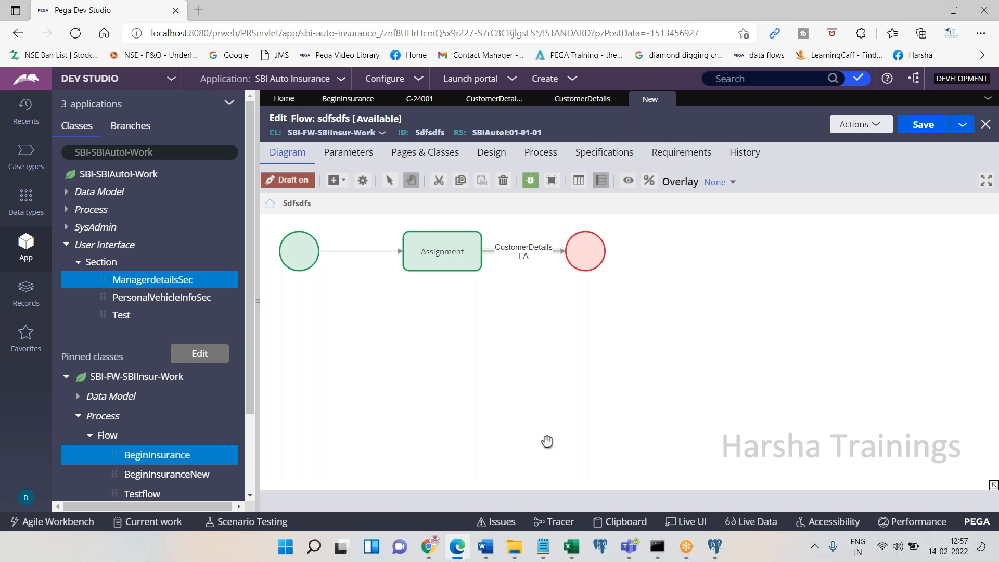
Switch to the Word document Properties,sec,fa,fl showing the form-to-database diagram
left_click(485, 546)
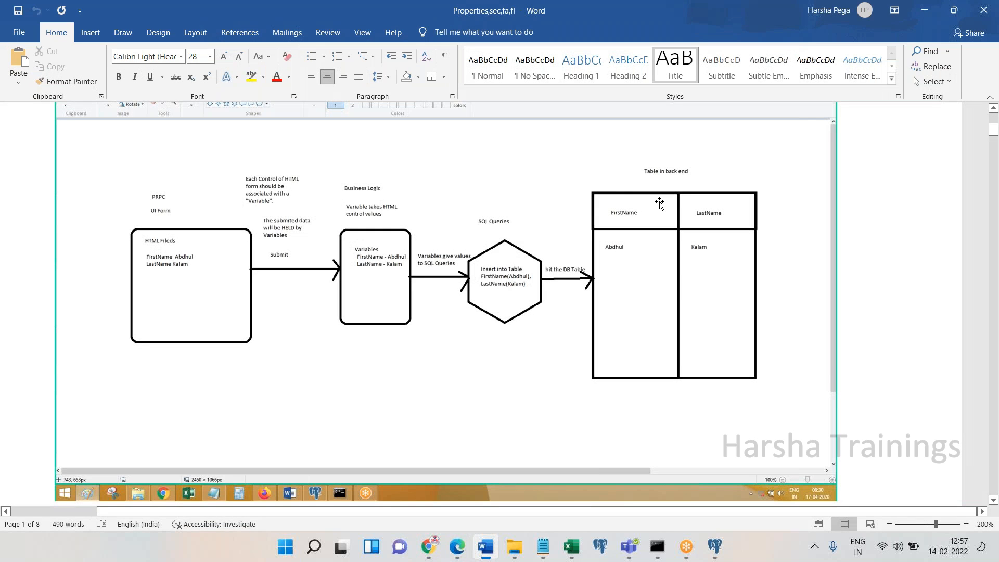
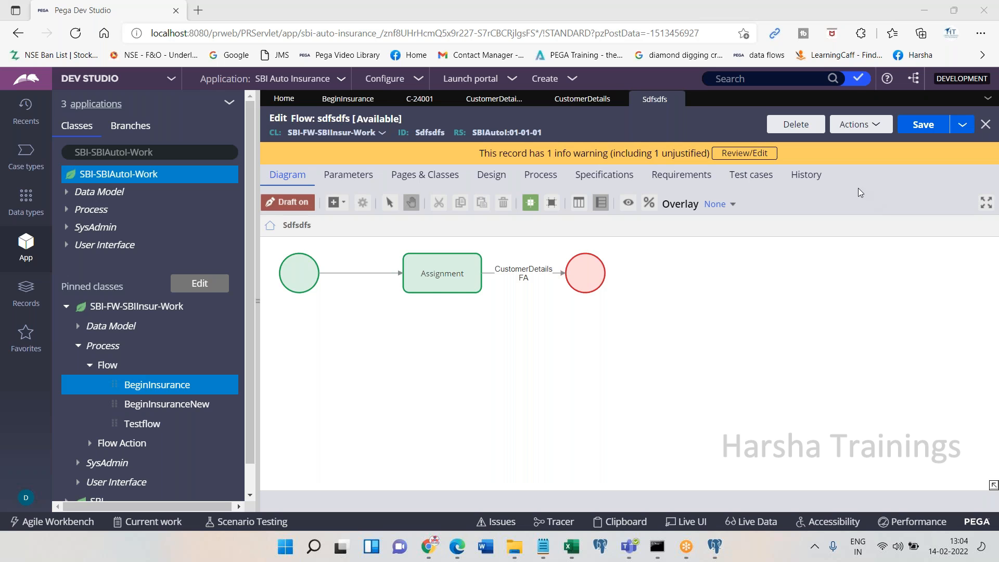
Log the current operator off Dev Studio from the avatar menu at bottom left
left_click(773, 55)
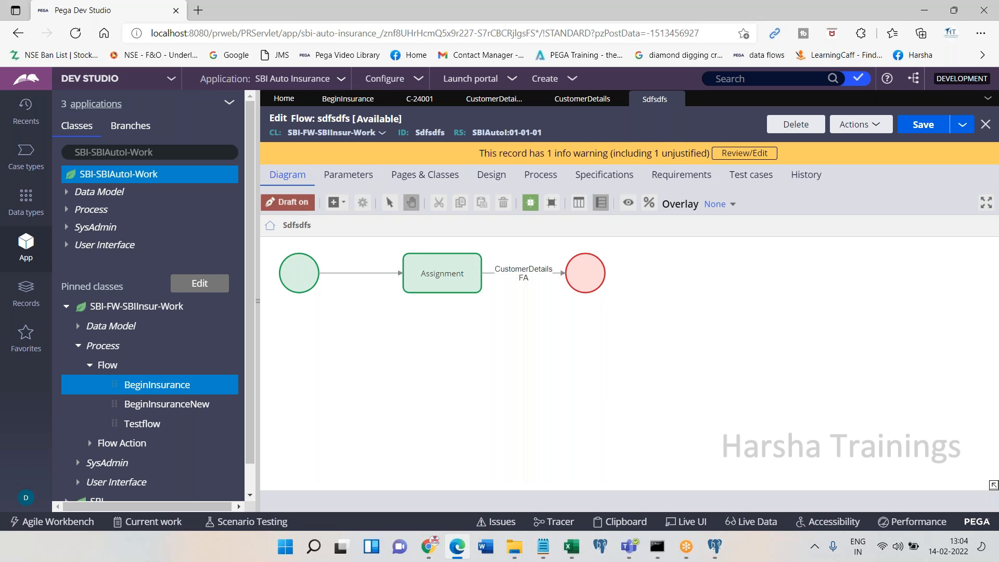
left_click(26, 497)
left_click(55, 483)
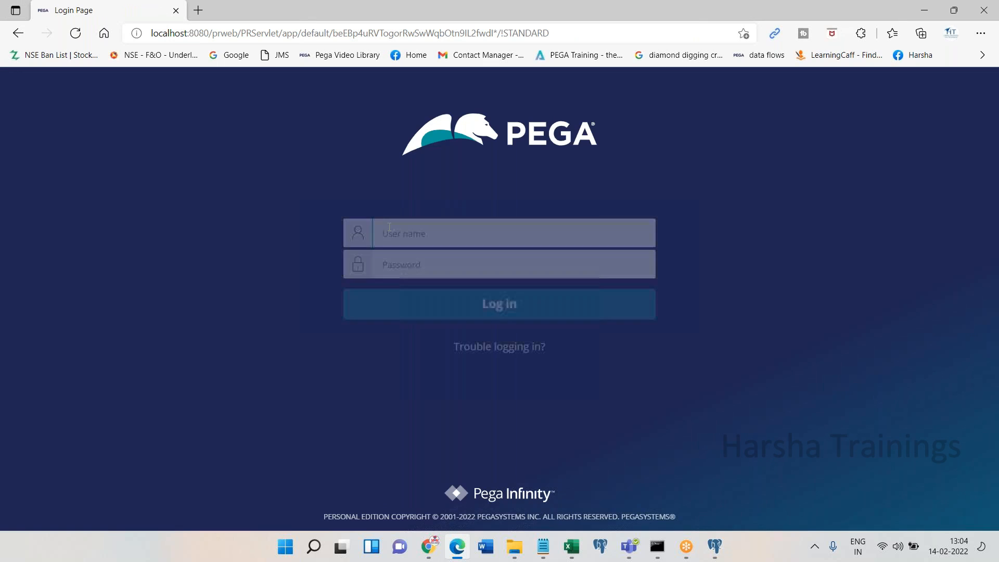
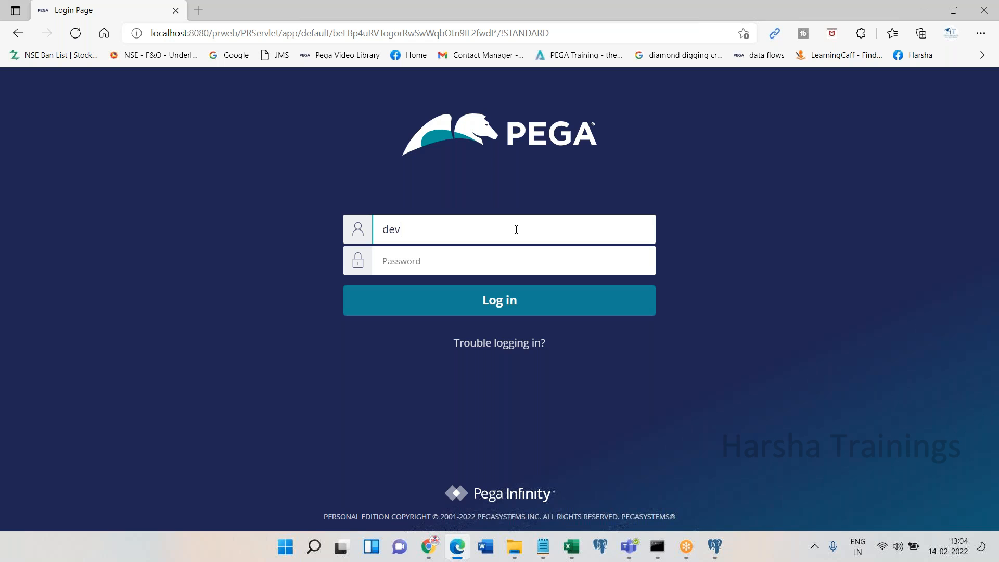
Sign in to Pega Platform with the other operator's e-mail username and password
key("Tab")
type("rules")
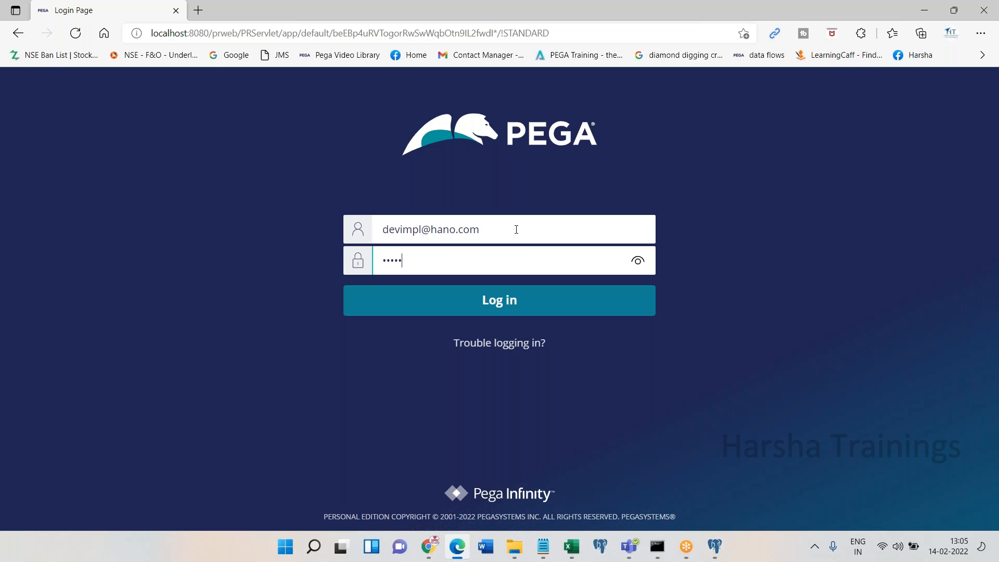
key("Return")
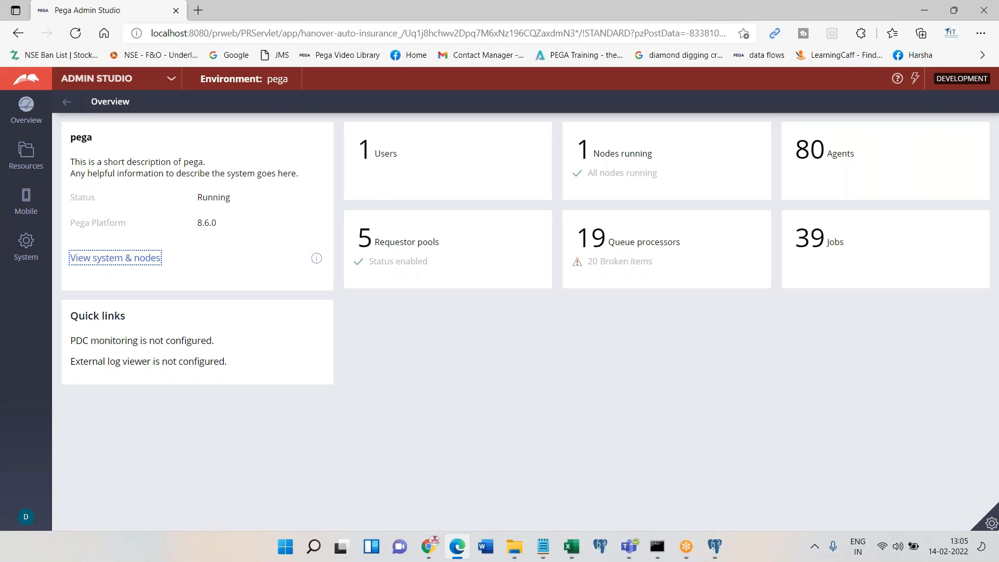
Switch from Admin Studio to Dev Studio and show the App explorer class list
left_click(103, 86)
left_click(88, 123)
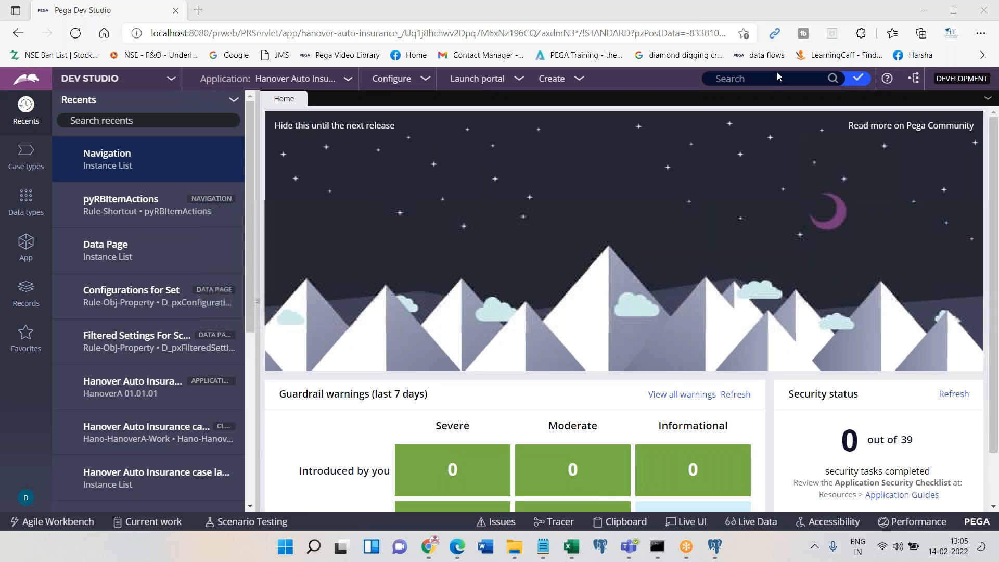
left_click(26, 247)
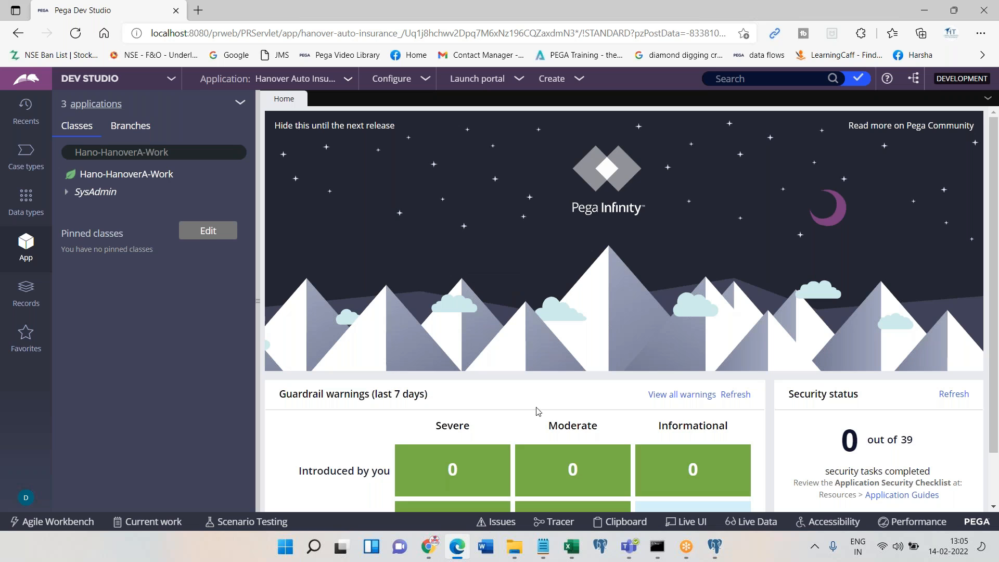
Create a blank Word document saved as 'Pega Class FEB 14 - 592' in Pega Batch 592
left_click(485, 547)
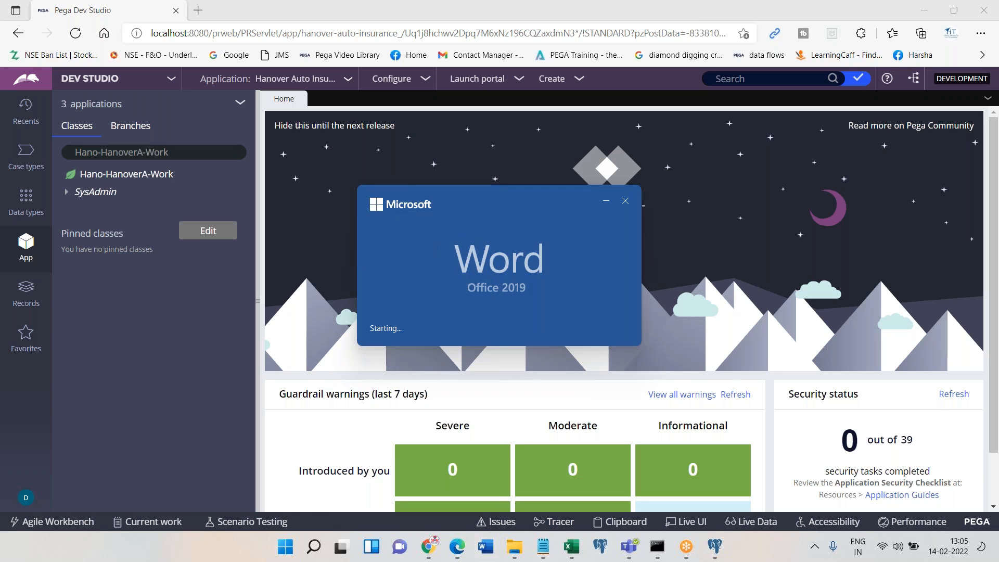
left_click(358, 286)
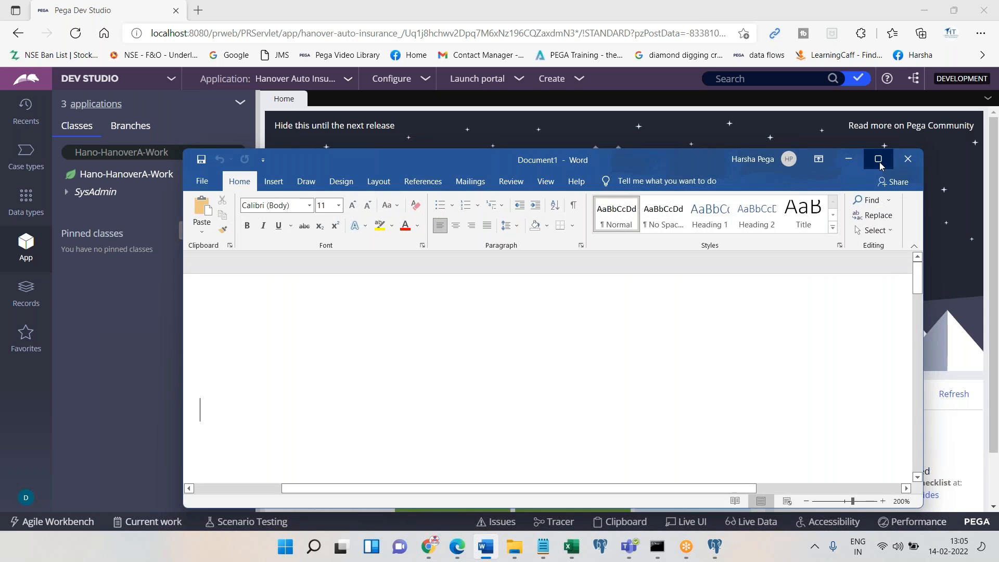
left_click(878, 158)
left_click(20, 33)
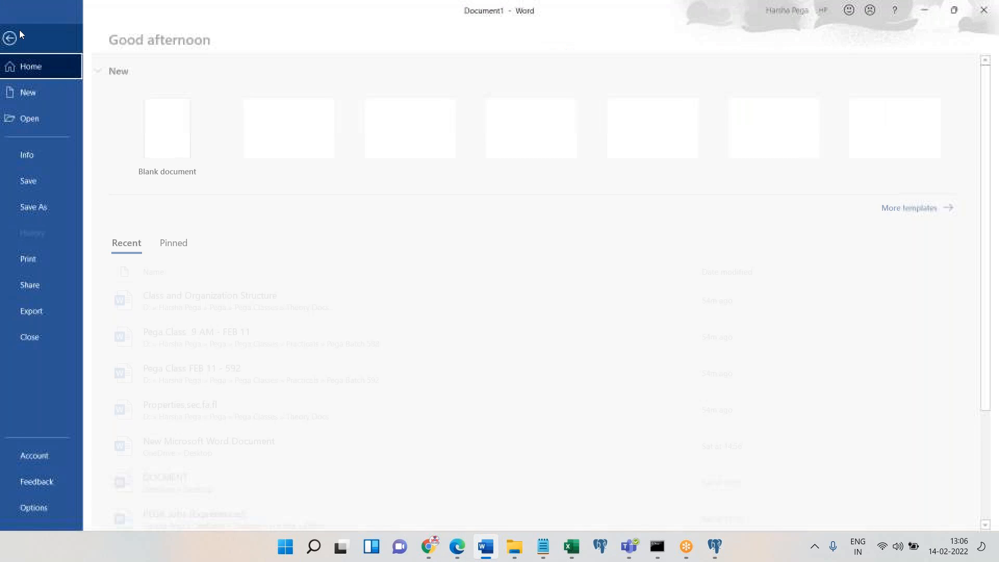
left_click(39, 180)
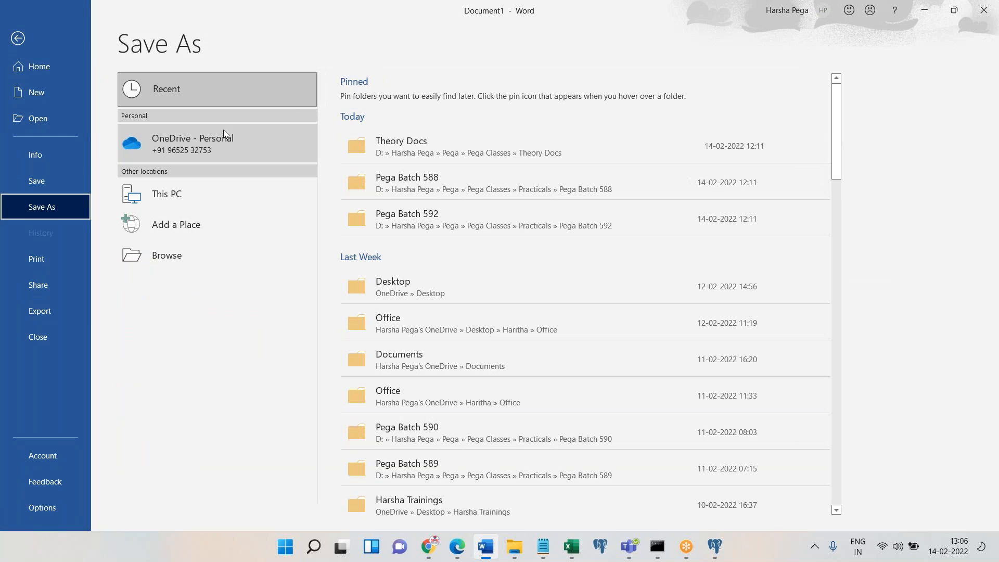
left_click(463, 224)
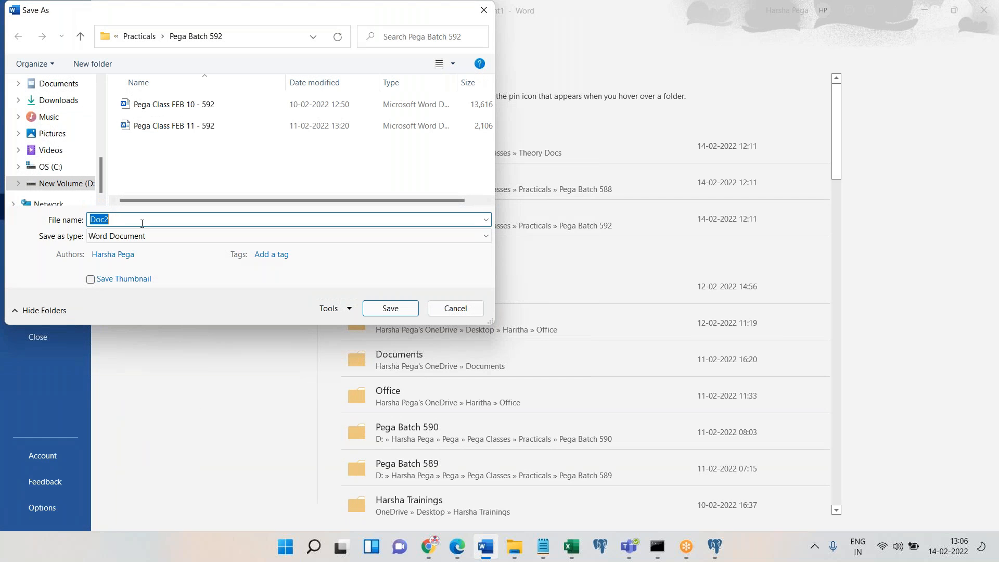
left_click(173, 126)
left_click(148, 219)
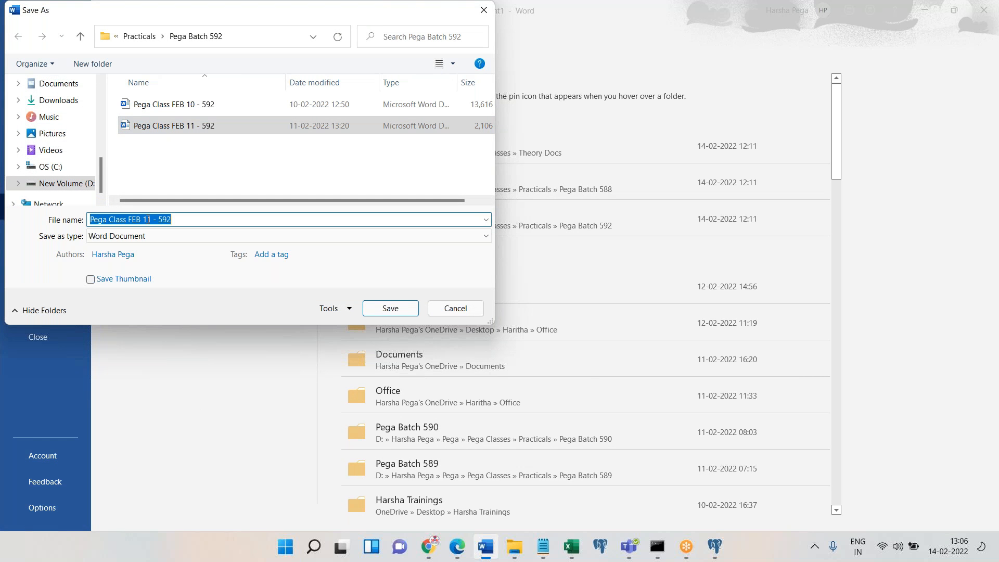
left_click(148, 219)
key("BackSpace")
type("4")
key("Return")
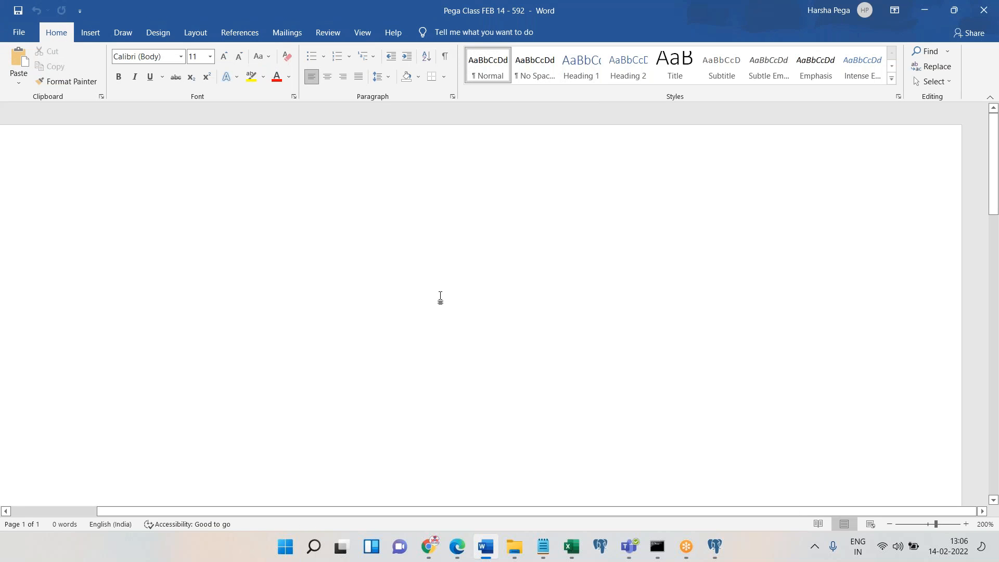
Add the centred Title heading 'Working with Properties, section, flow action, flow'
type("Working with POr")
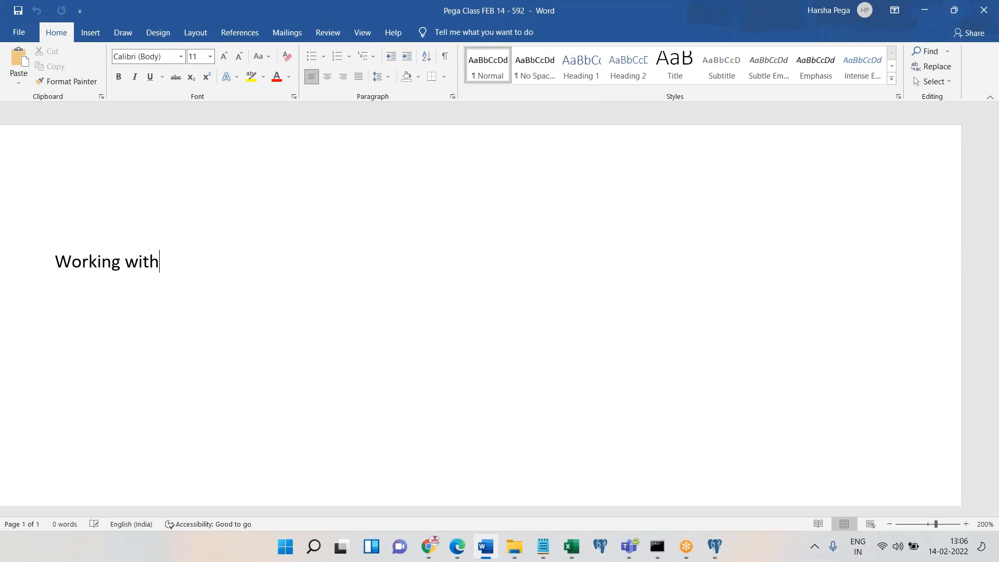
key("BackSpace")
key("BackSpace")
type("roperties, section")
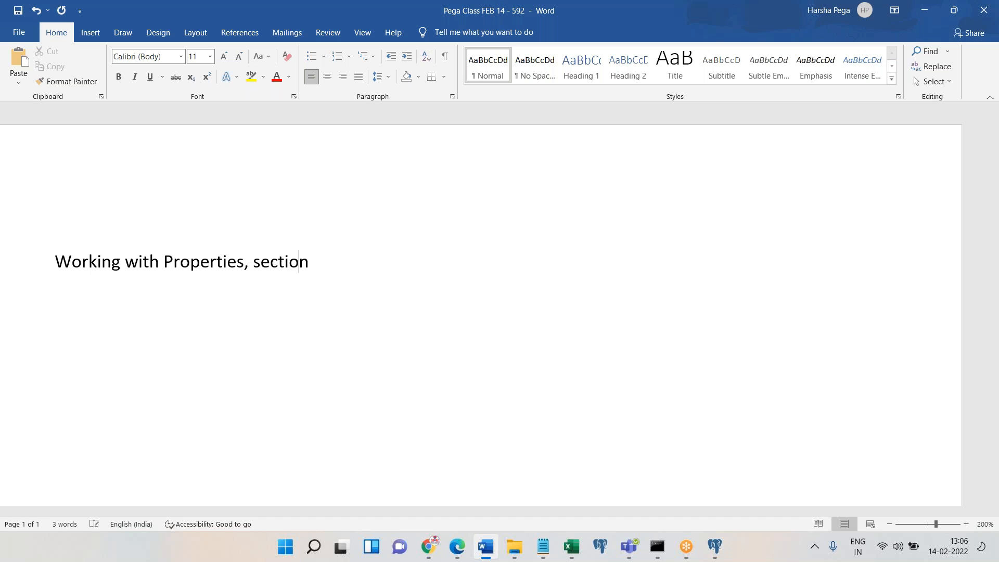
type(", flow action, flow")
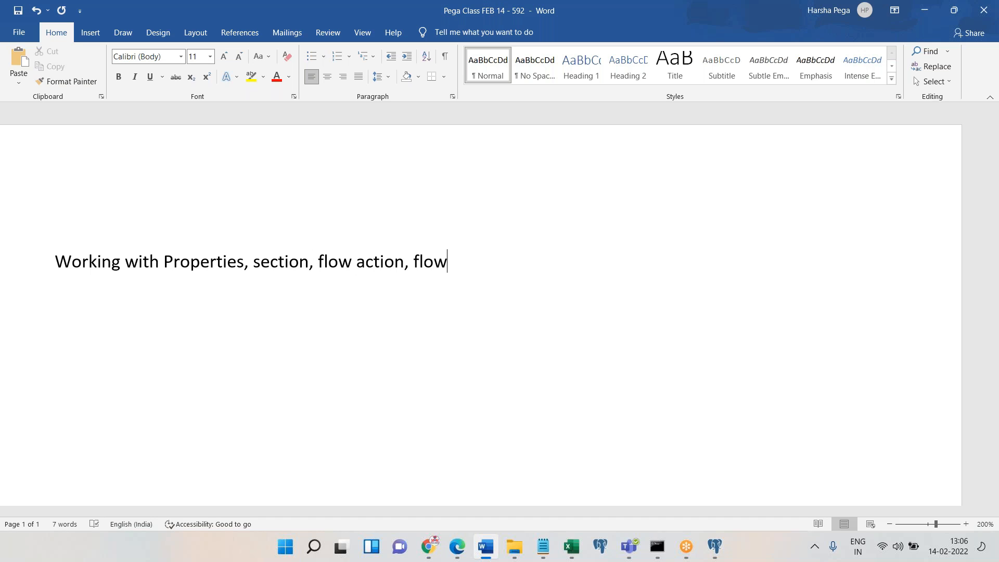
key("ctrl+a")
left_click(671, 64)
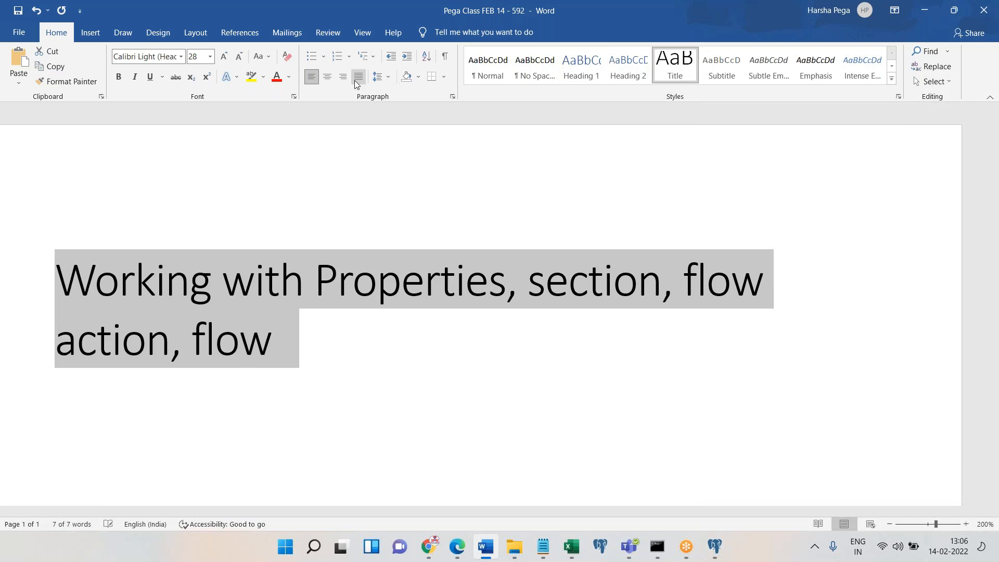
left_click(327, 77)
key("Return")
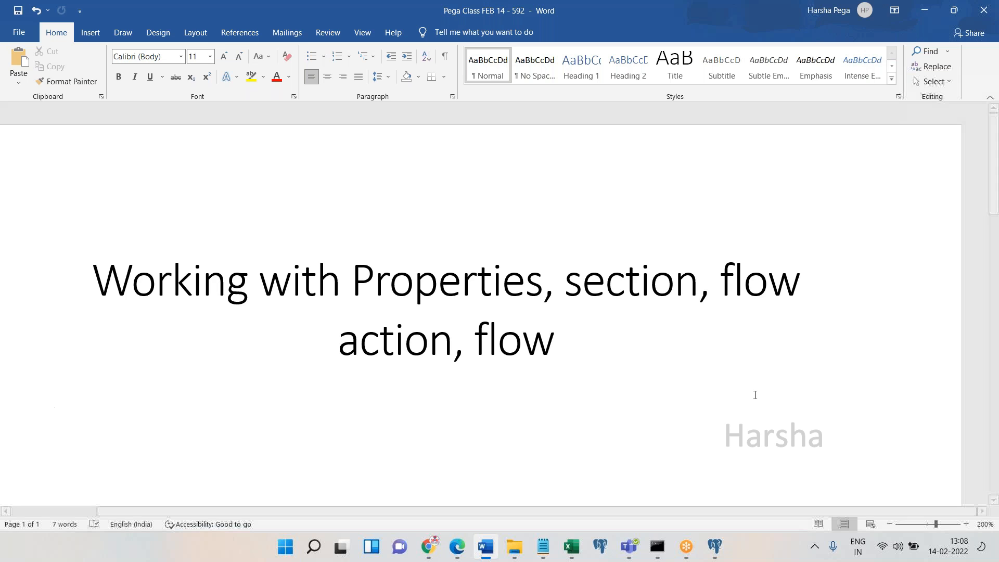
Type 'Creating Customer Form.' and start a numbered item '1. Creating Properties'
type("Creating Customer Fo")
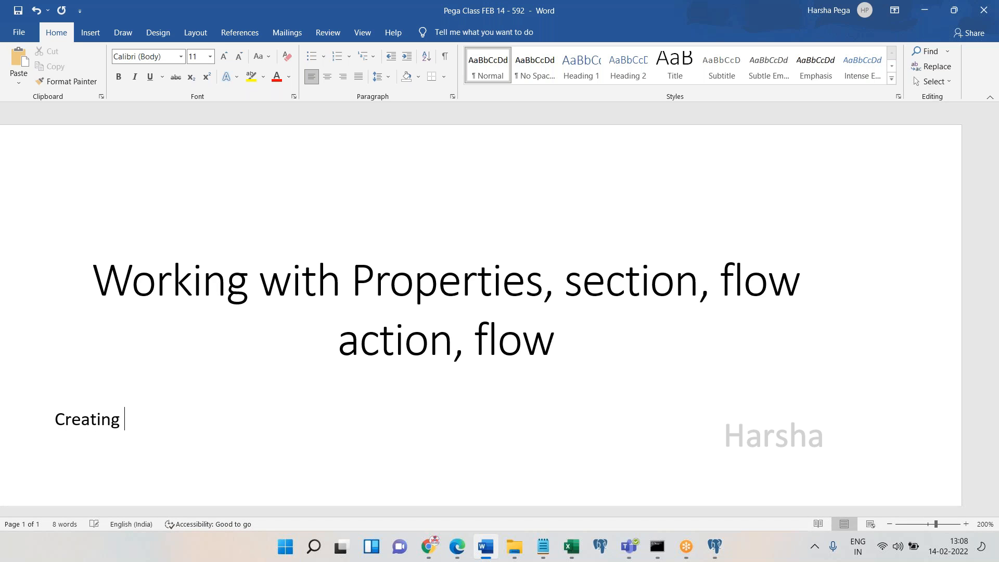
type("rm.")
key("Return")
type("q")
key("BackSpace")
type(".")
key("BackSpace")
type("1. Creating")
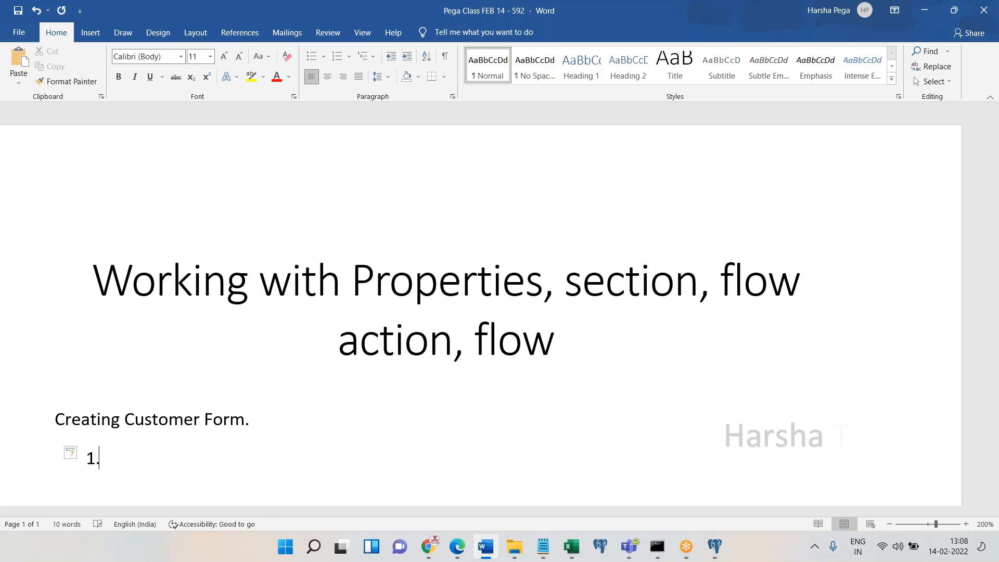
type(" Properties")
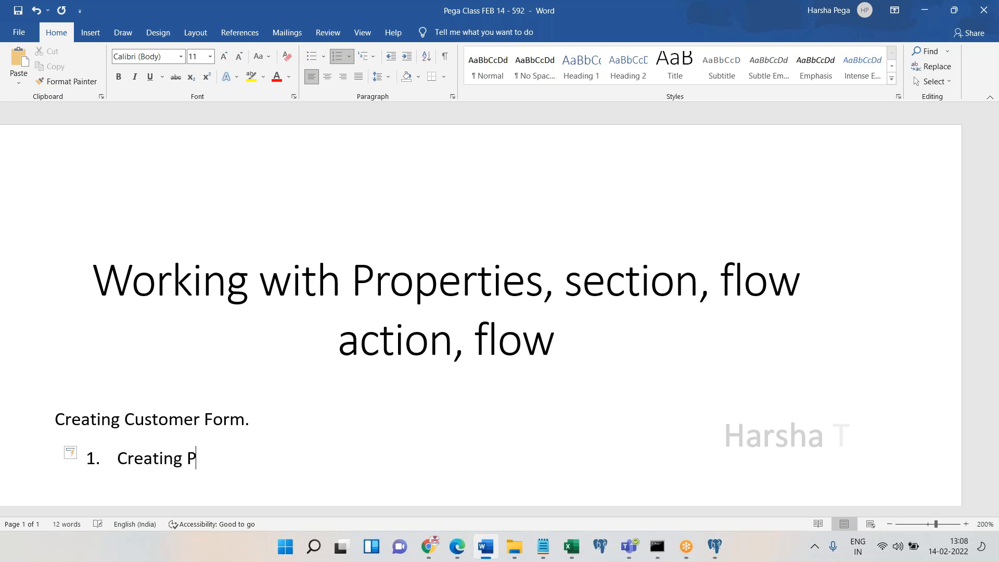
Add an unnumbered 'First Name' line beneath the Creating Properties item
key("Return")
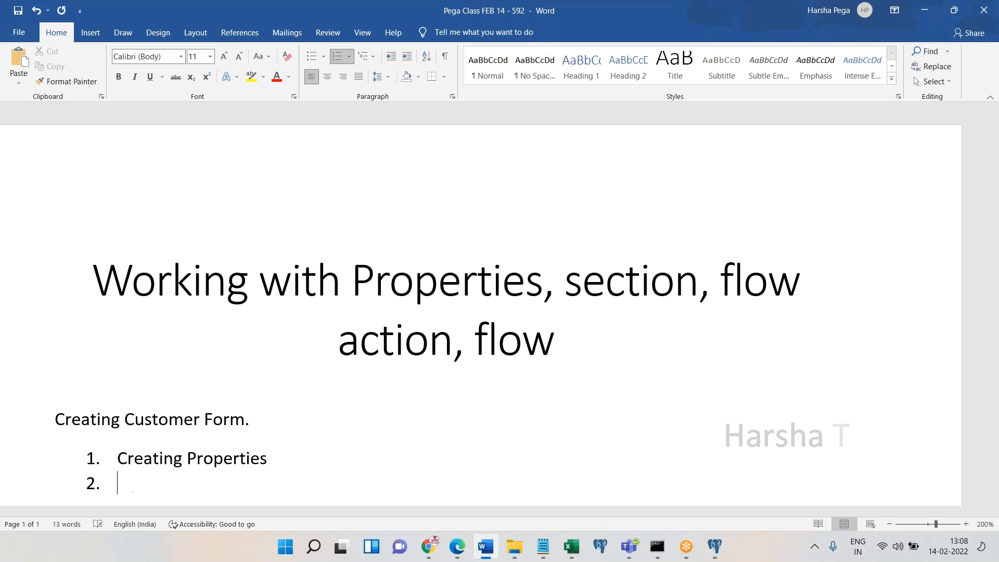
key("BackSpace")
key("Return")
type("FirstName")
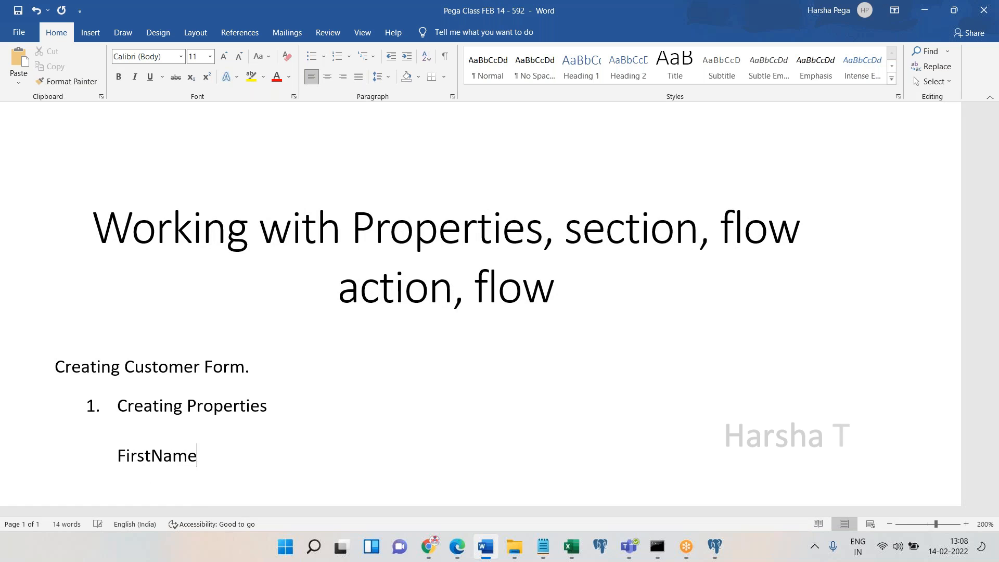
key("Return")
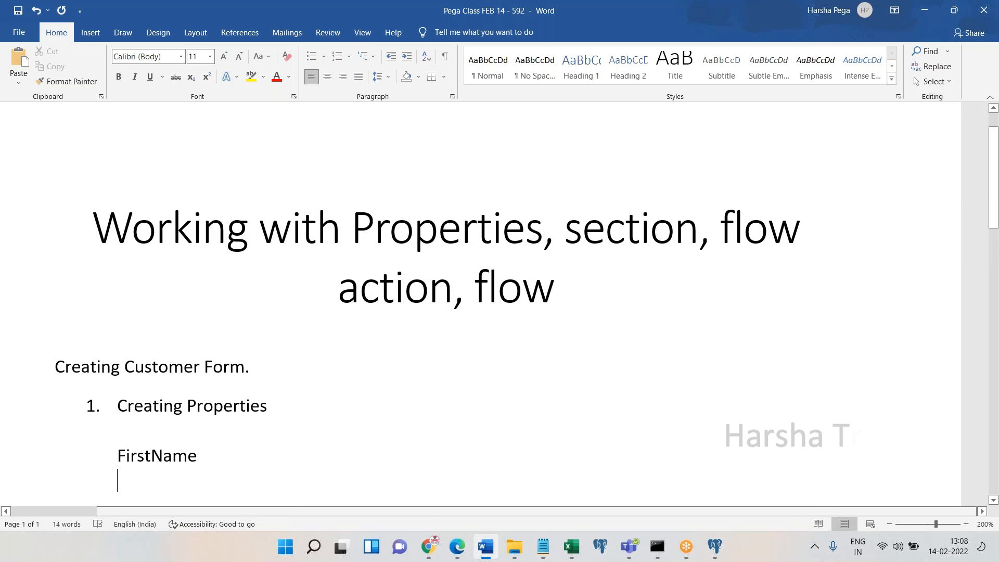
left_click(151, 455)
left_click(229, 456)
key("Down")
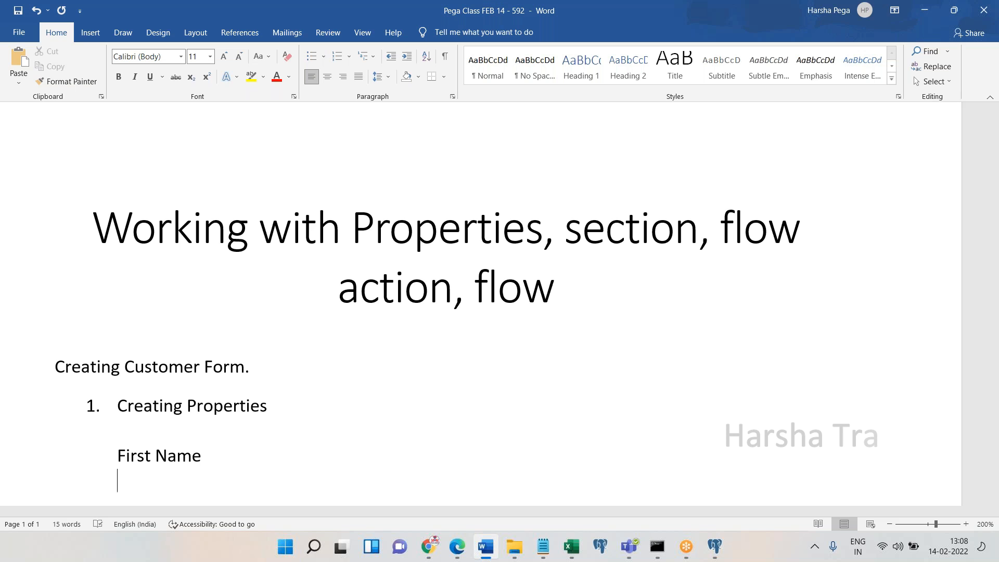
left_click(453, 554)
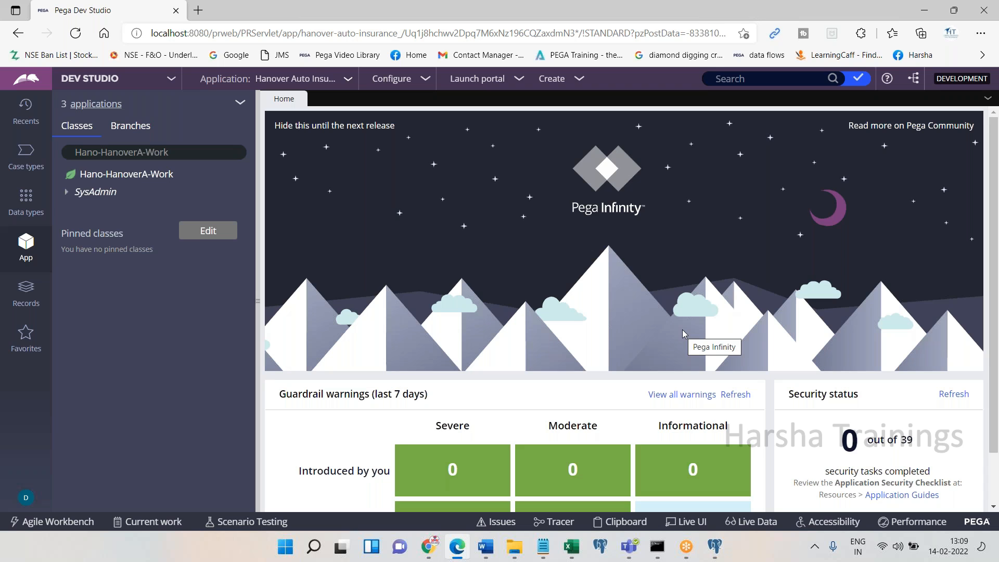
Filter the class explorer down to the Hano-FW-HanoverI-Work class
left_click(96, 103)
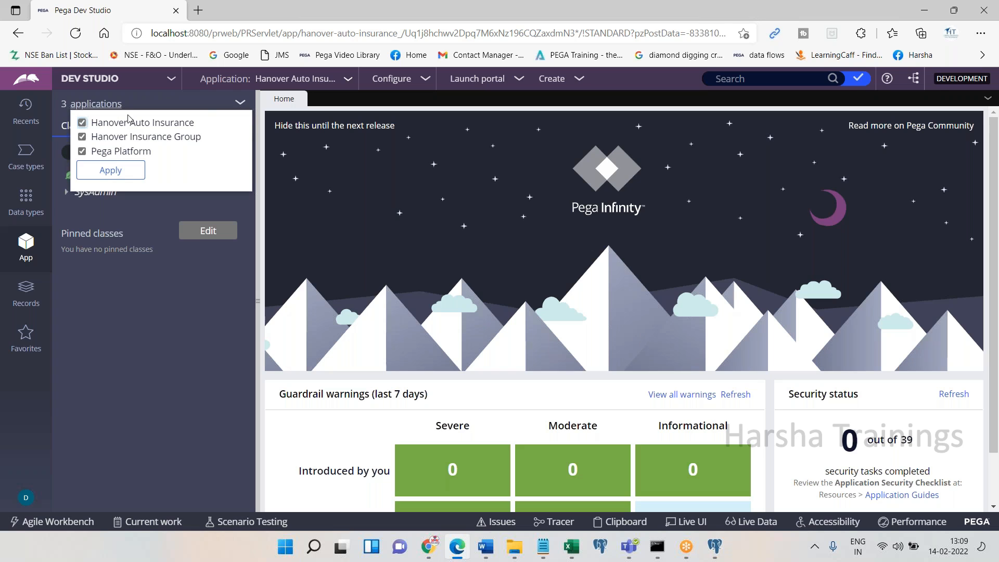
left_click(188, 284)
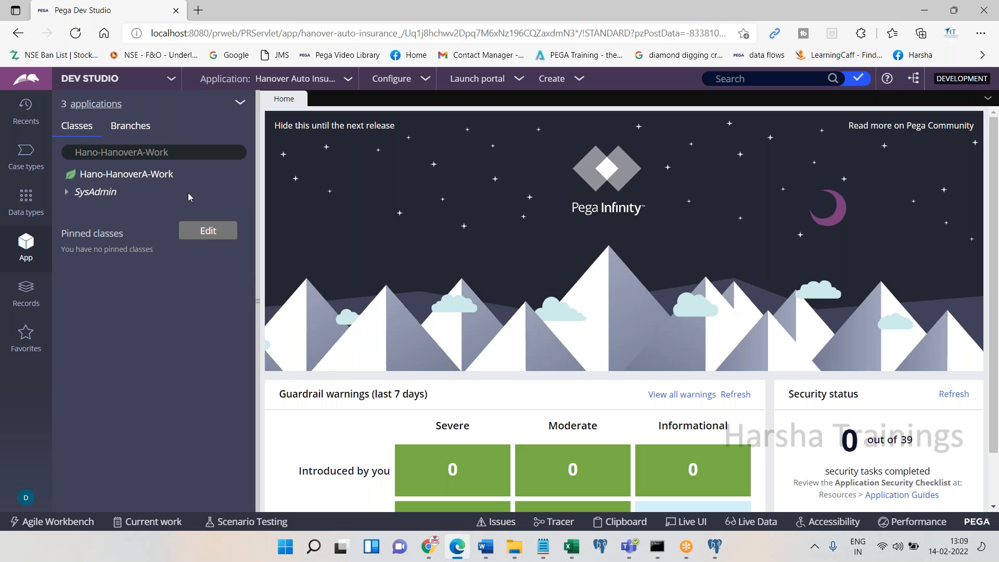
left_click(188, 154)
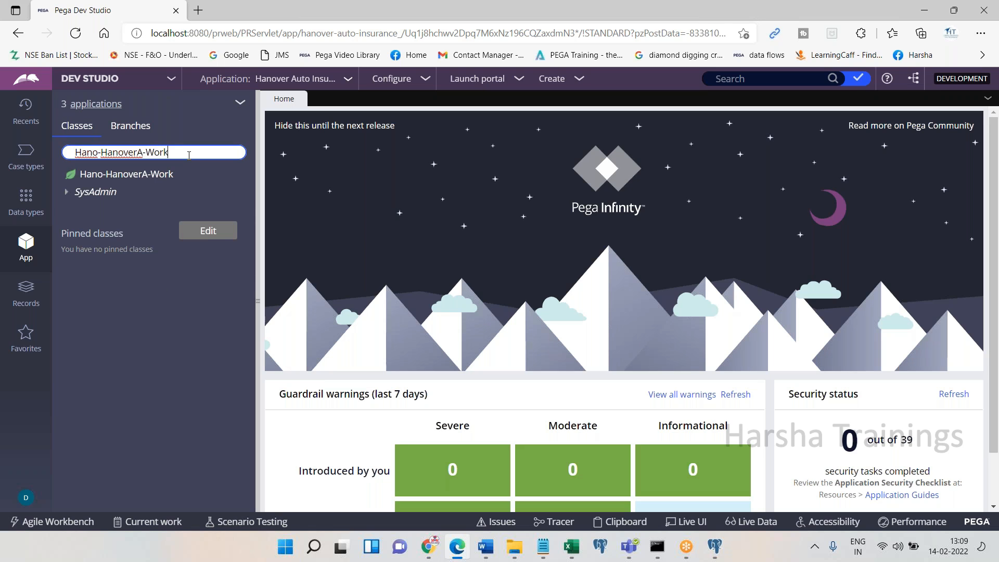
key("BackSpace")
key("BackSpace")
key("BackSpace")
key("BackSpace")
key("BackSpace")
key("BackSpace")
key("BackSpace")
key("BackSpace")
key("BackSpace")
key("BackSpace")
key("BackSpace")
key("BackSpace")
key("BackSpace")
key("BackSpace")
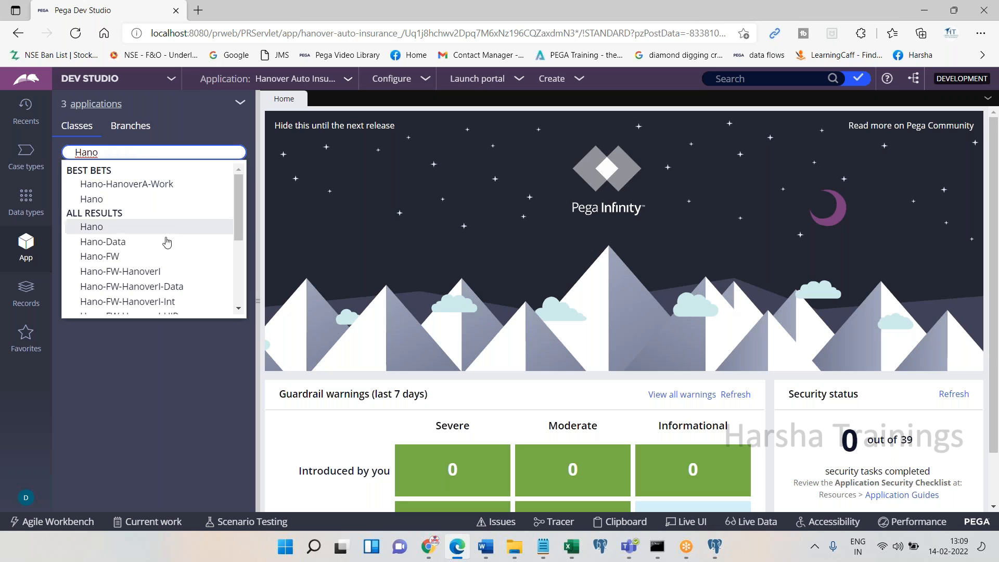
scroll(200, 307, "down", 2)
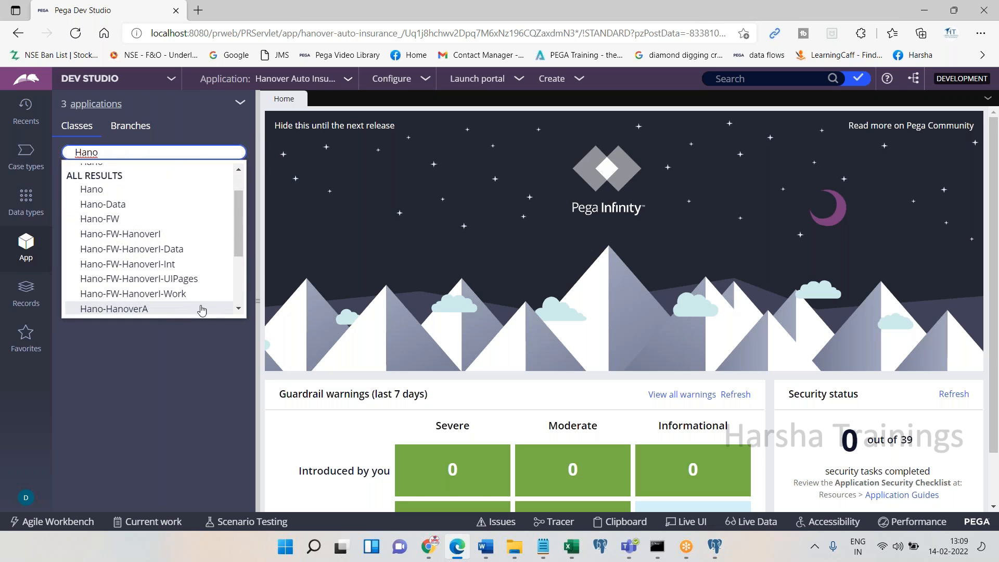
left_click(184, 294)
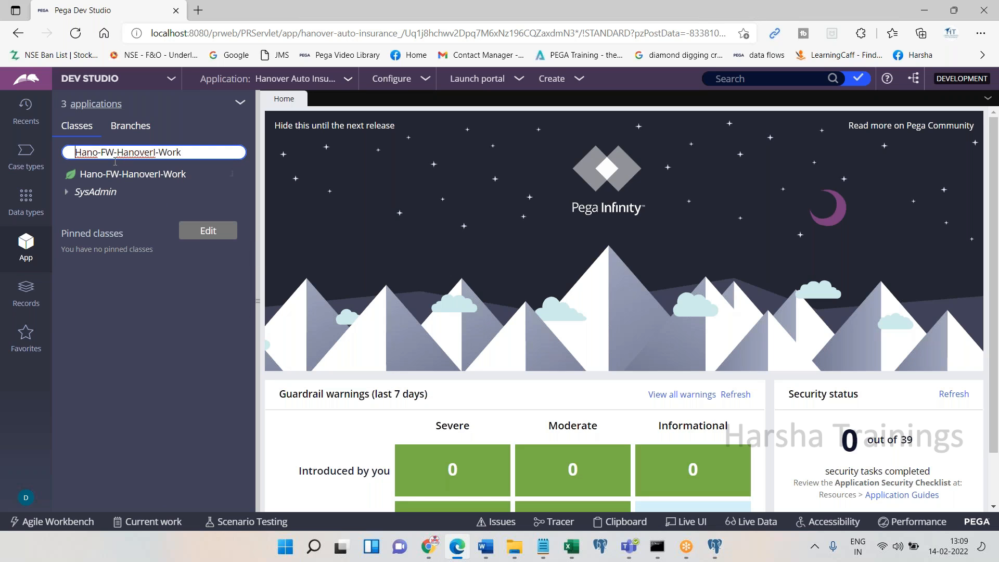
key("ctrl+a")
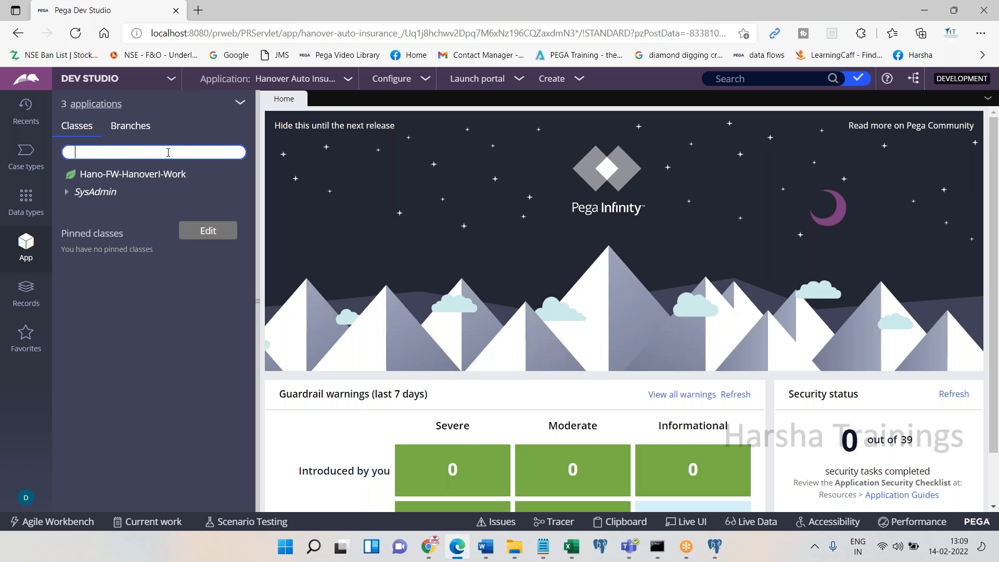
type("Hano-HanoverA-Work")
key("Tab")
left_click(104, 152)
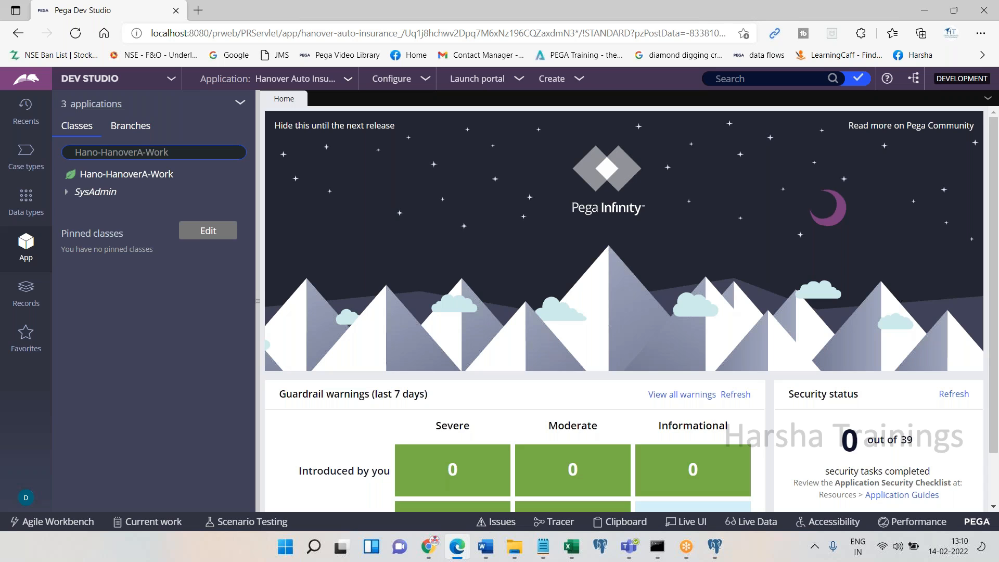
left_click(192, 149)
key("BackSpace")
key("BackSpace")
key("BackSpace")
key("BackSpace")
key("BackSpace")
key("BackSpace")
key("BackSpace")
key("BackSpace")
key("BackSpace")
key("BackSpace")
key("BackSpace")
key("BackSpace")
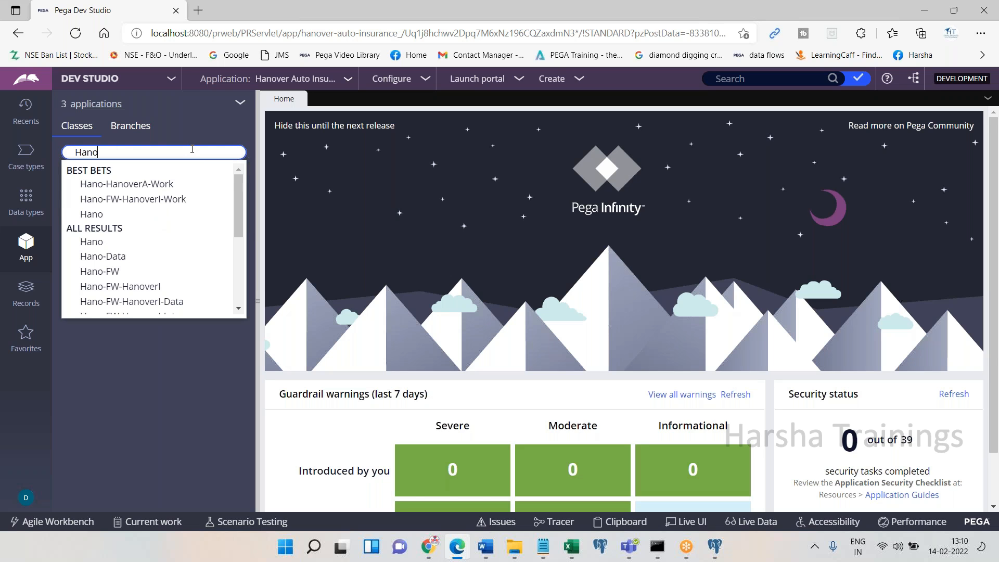
scroll(240, 240, "down", 2)
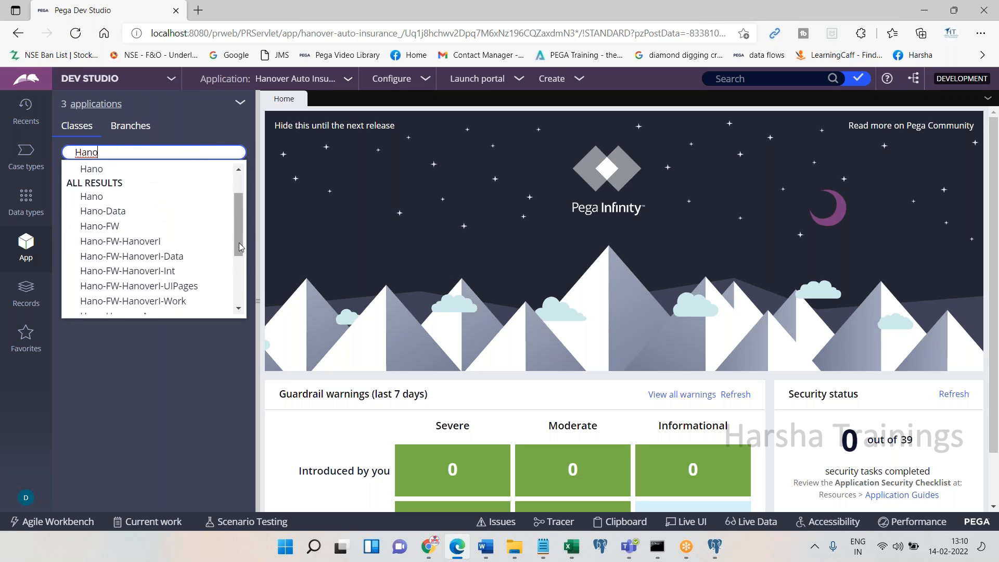
left_click(175, 219)
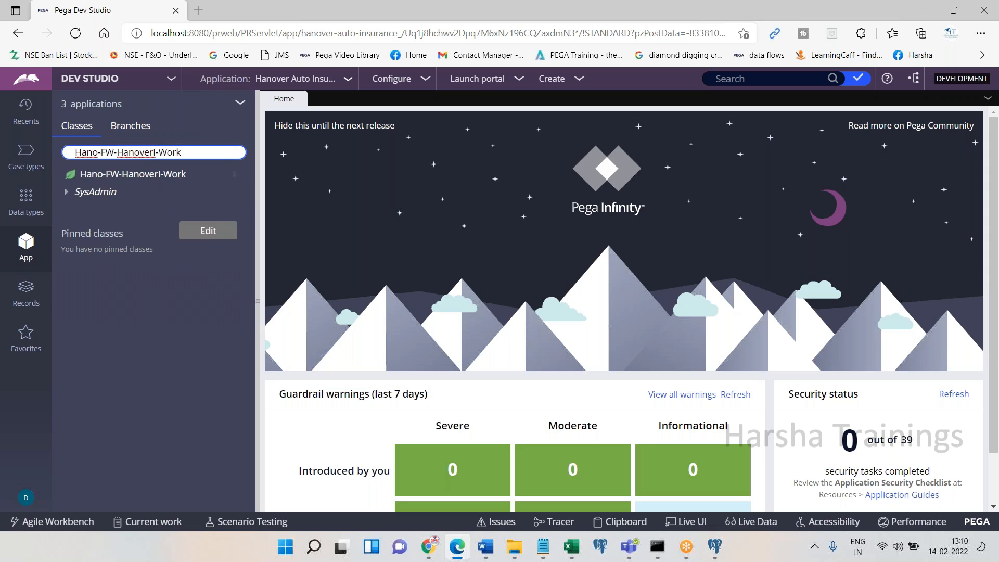
Refresh the Hano-FW-HanoverI-Work class, then refresh all classes
right_click(144, 178)
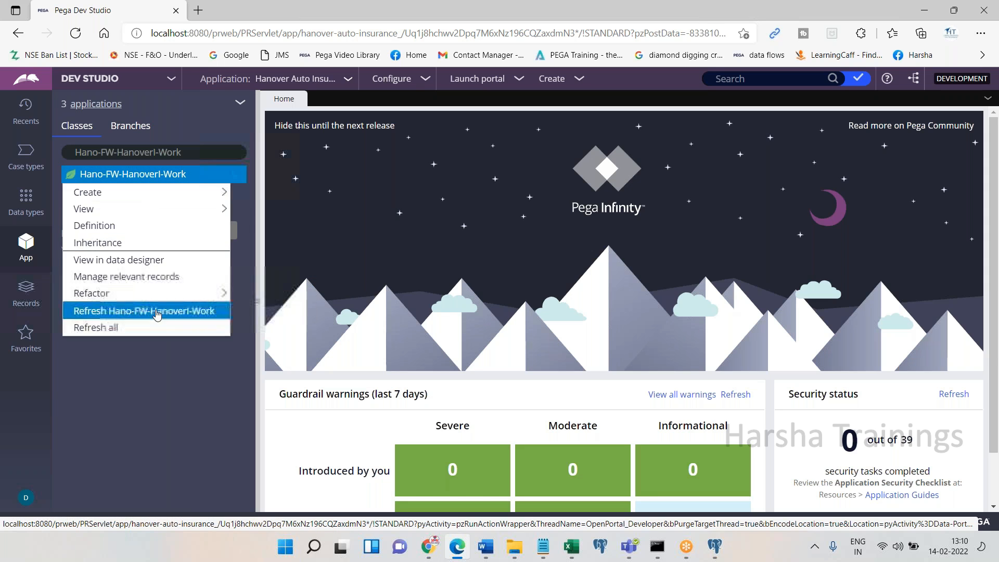
left_click(112, 311)
right_click(111, 179)
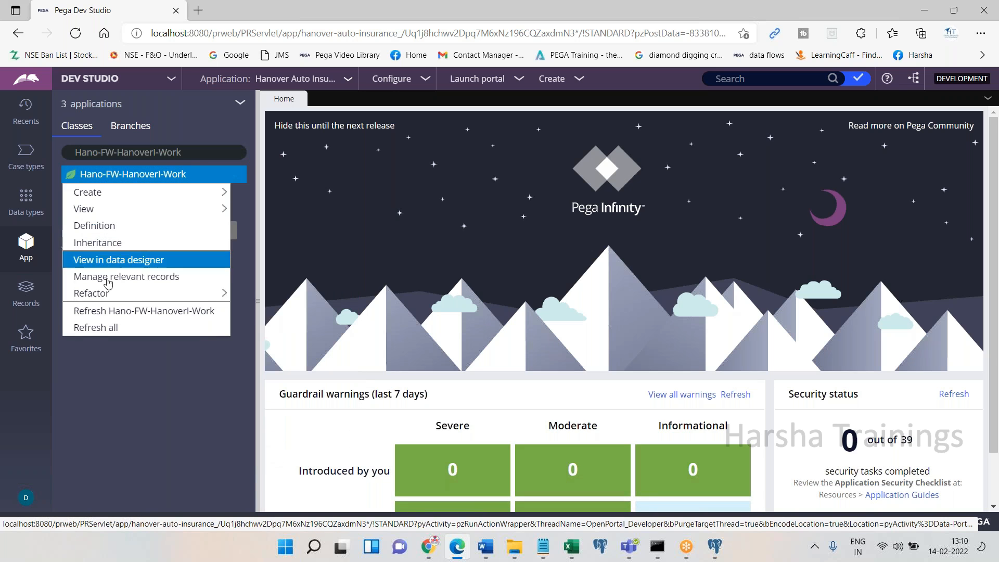
left_click(102, 328)
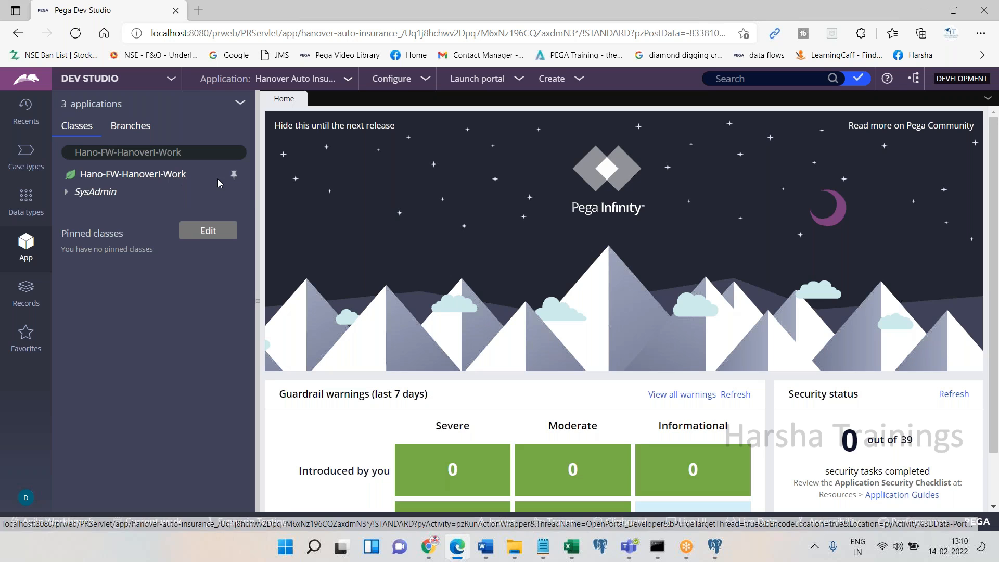
Pin Hano-FW-HanoverI-Work and clear the class filter back to Hano-HanoverA-Work
left_click(234, 181)
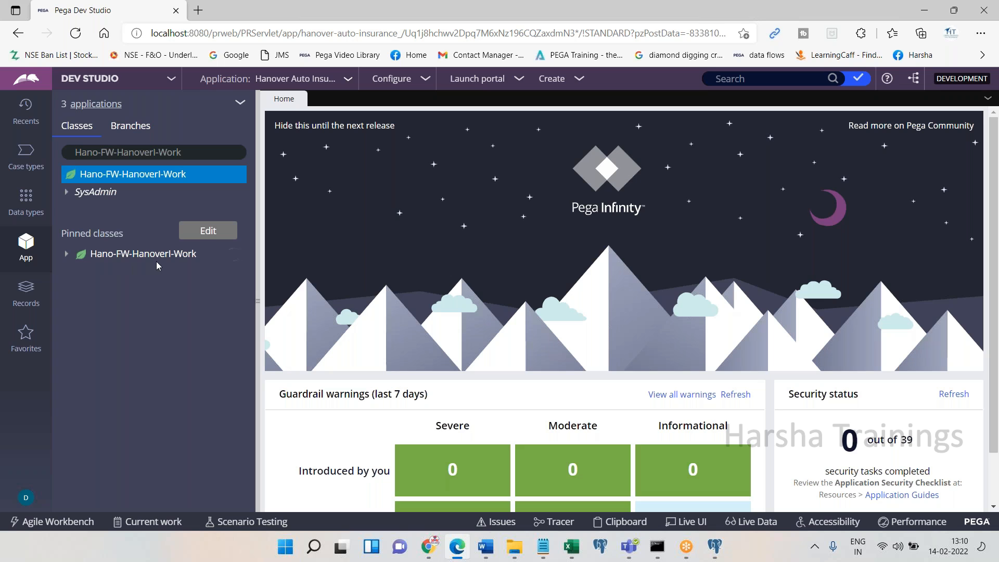
left_click(189, 153)
key("ctrl+a")
key("BackSpace")
key("Tab")
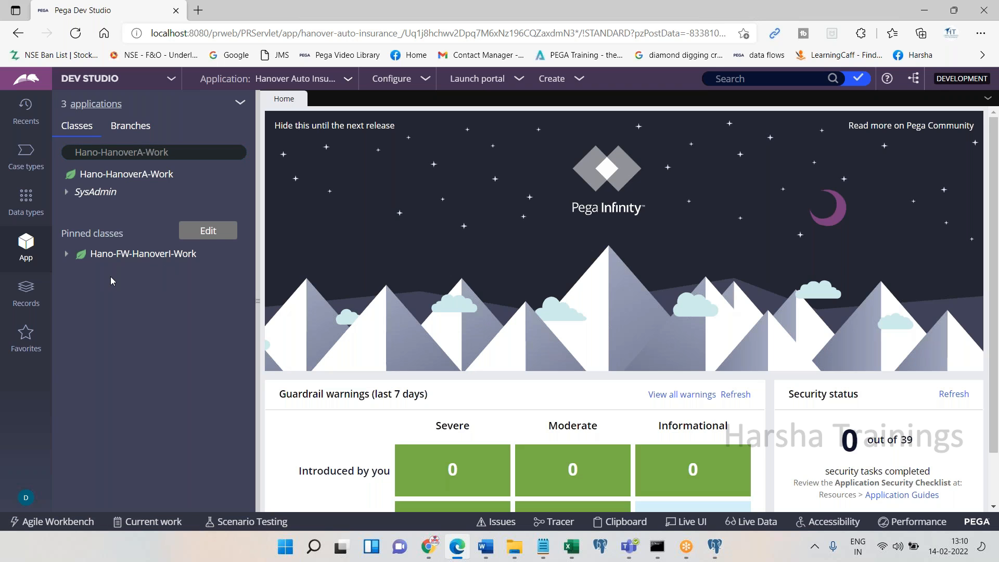
Start a new property in the pinned Hano-FW-HanoverI-Work class via Create > Data Model > Property
right_click(139, 263)
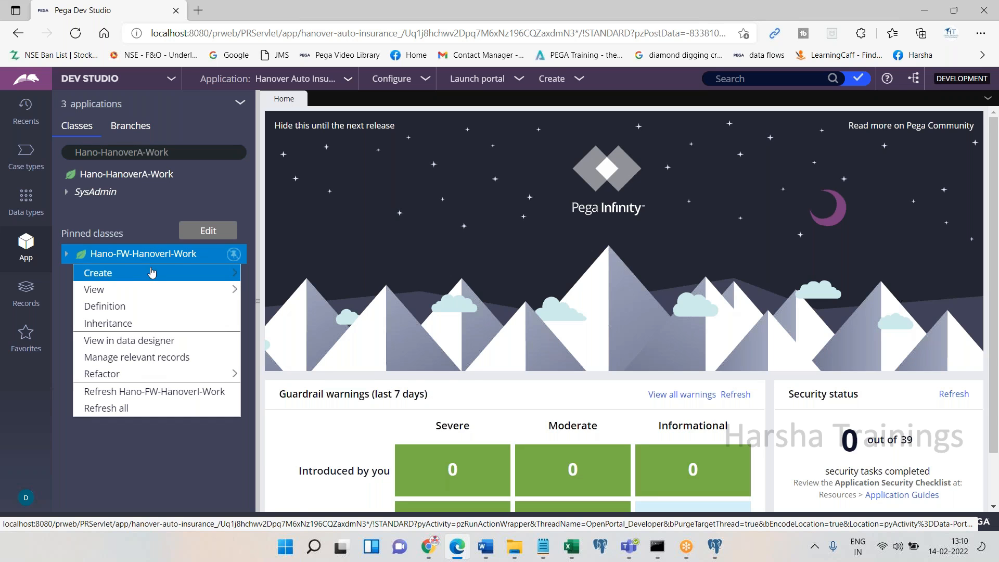
mouse_move(229, 273)
mouse_move(275, 291)
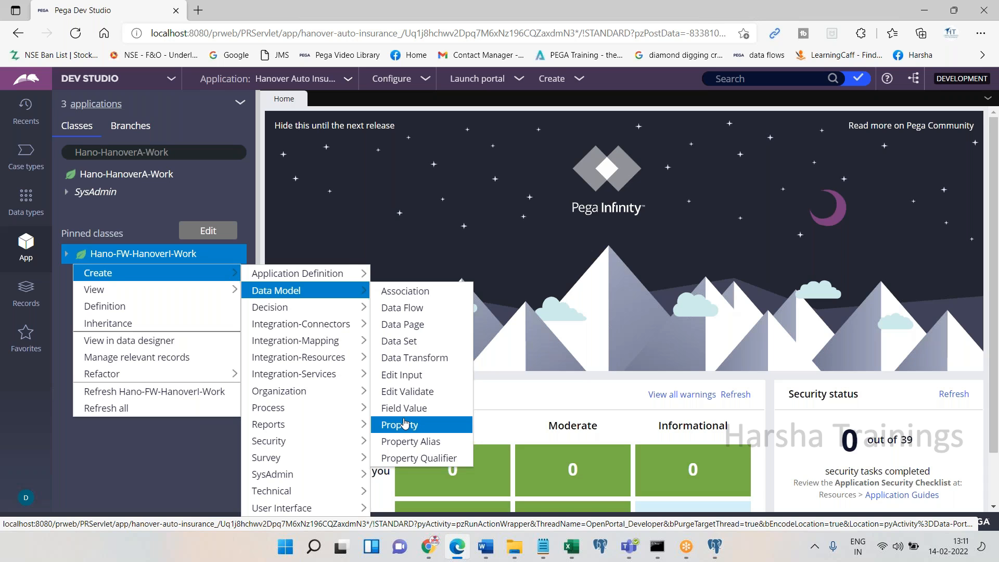
left_click(190, 441)
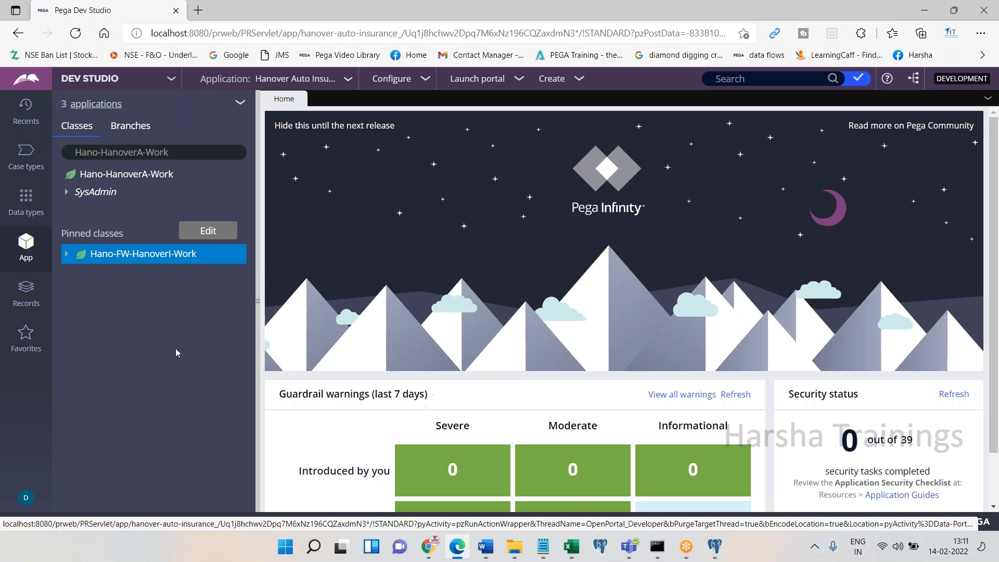
left_click(120, 259)
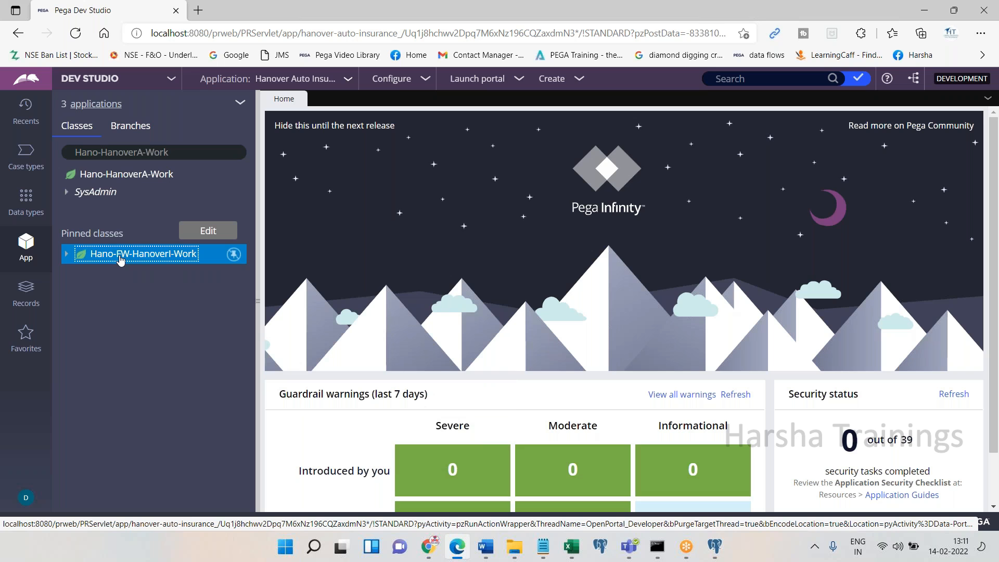
right_click(120, 259)
mouse_move(125, 274)
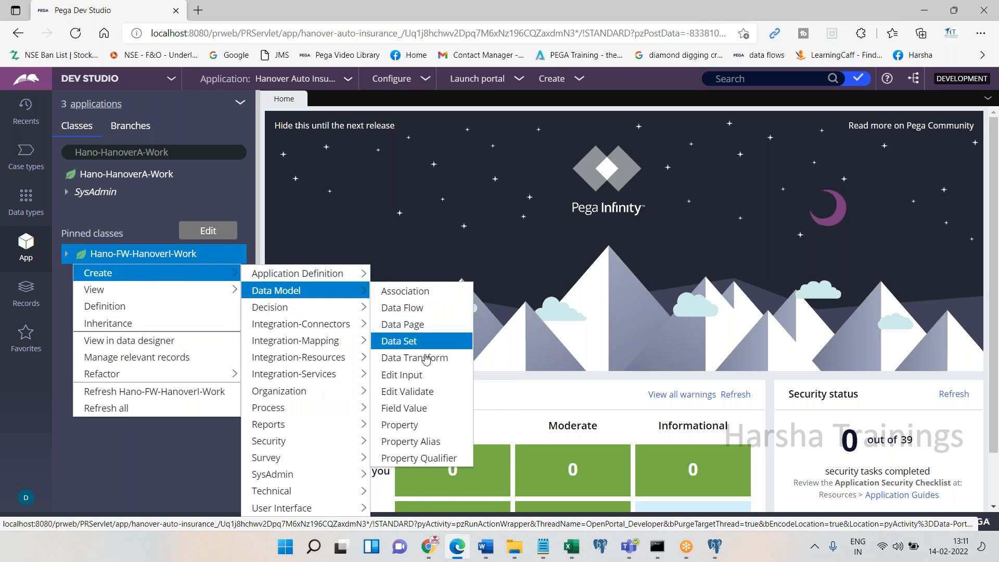
left_click(422, 433)
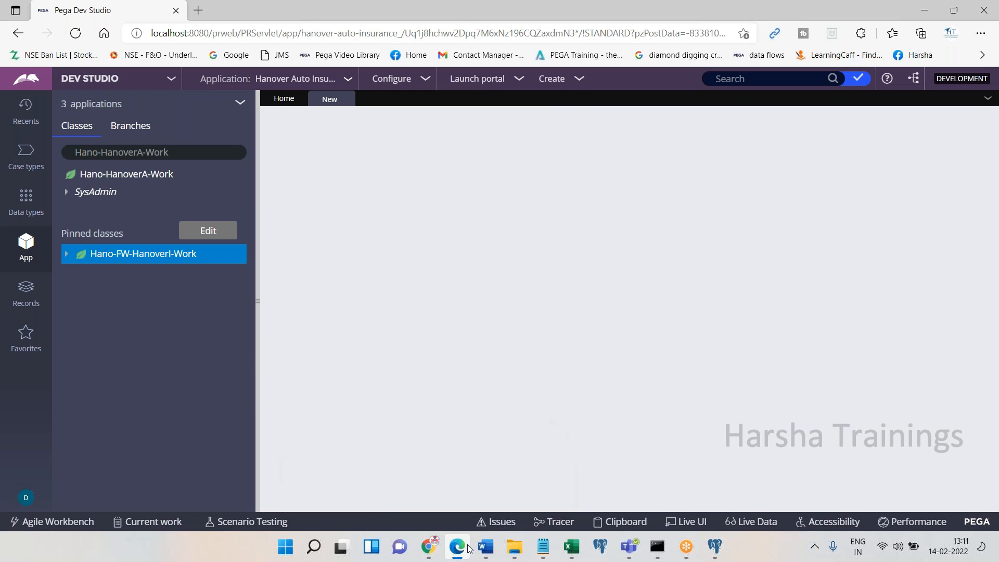
Paste a screenshot of the menu path into the Word notes
left_click(484, 547)
key("ctrl+v")
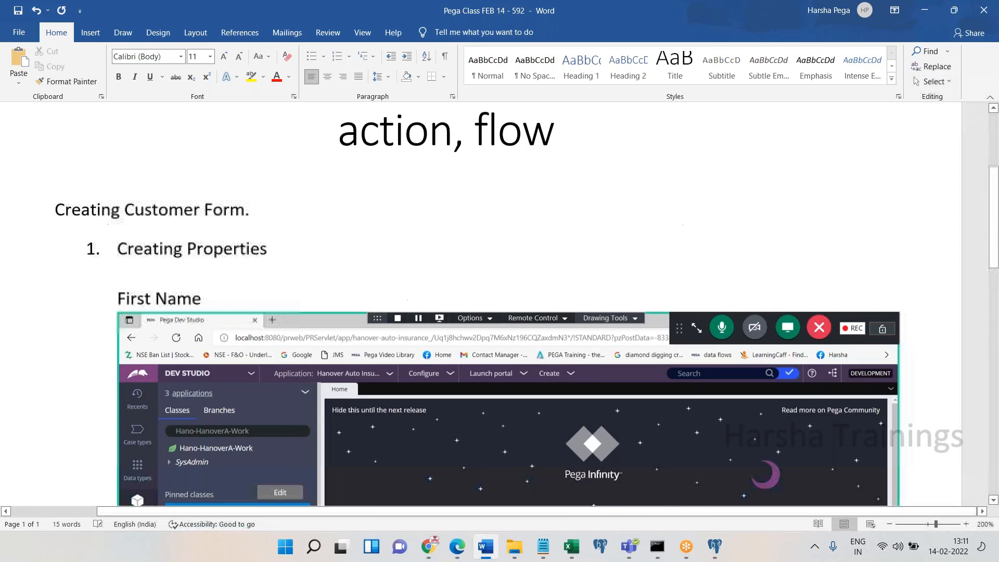
scroll(499, 304, "down", 5)
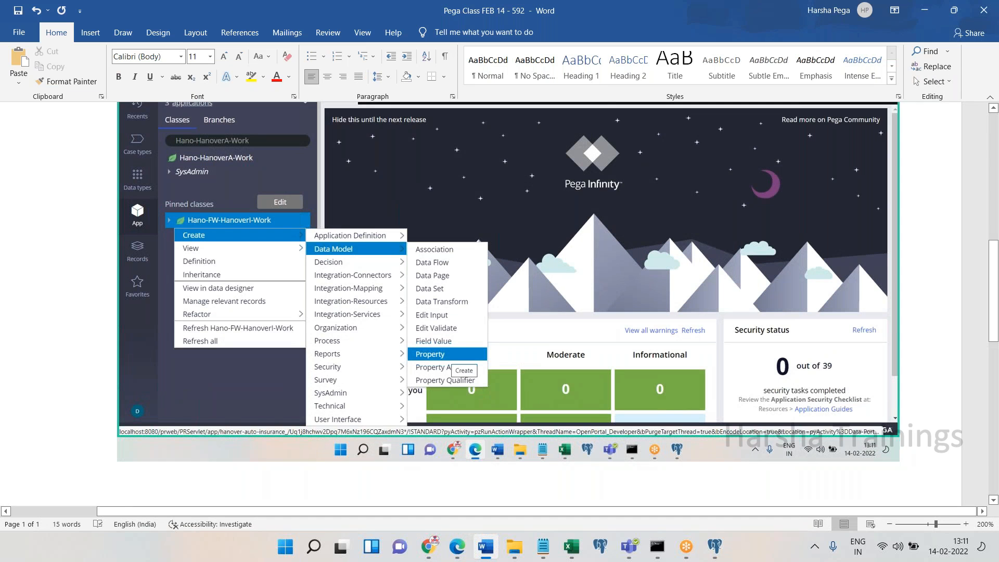
scroll(499, 304, "down", 1)
key("alt+Tab")
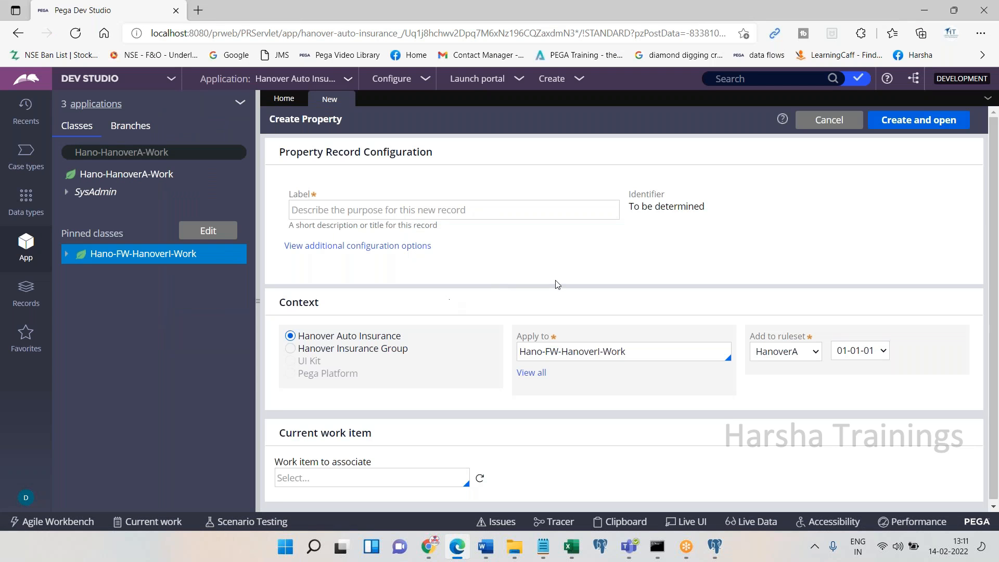
Enter 'First Name' as the property label, generating identifier FirstName
left_click(459, 553)
left_click(461, 553)
left_click(322, 201)
type("First")
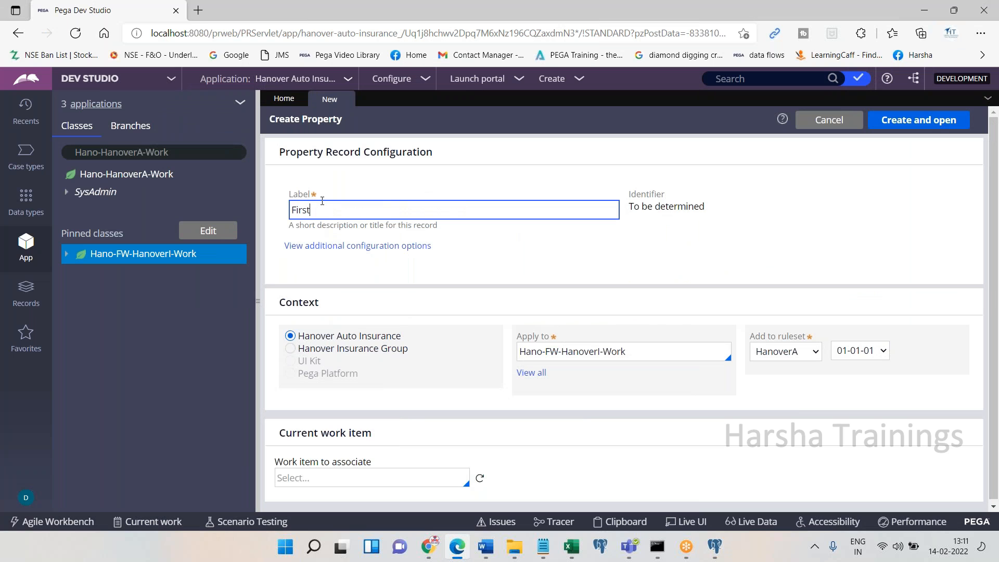
type(" Name")
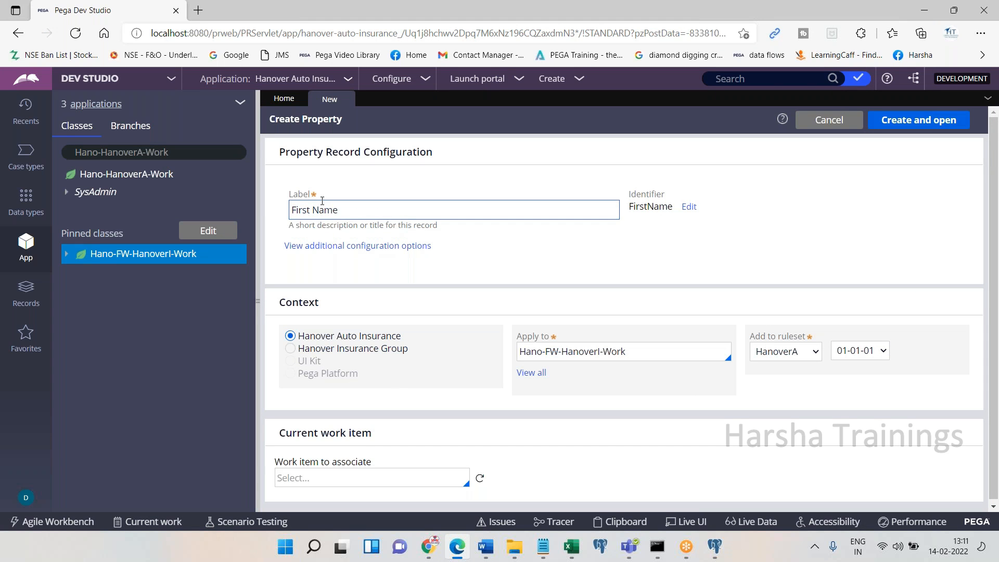
Paste a screenshot of the filled Create Property form into the Word notes
left_click(454, 553)
key("ctrl+v")
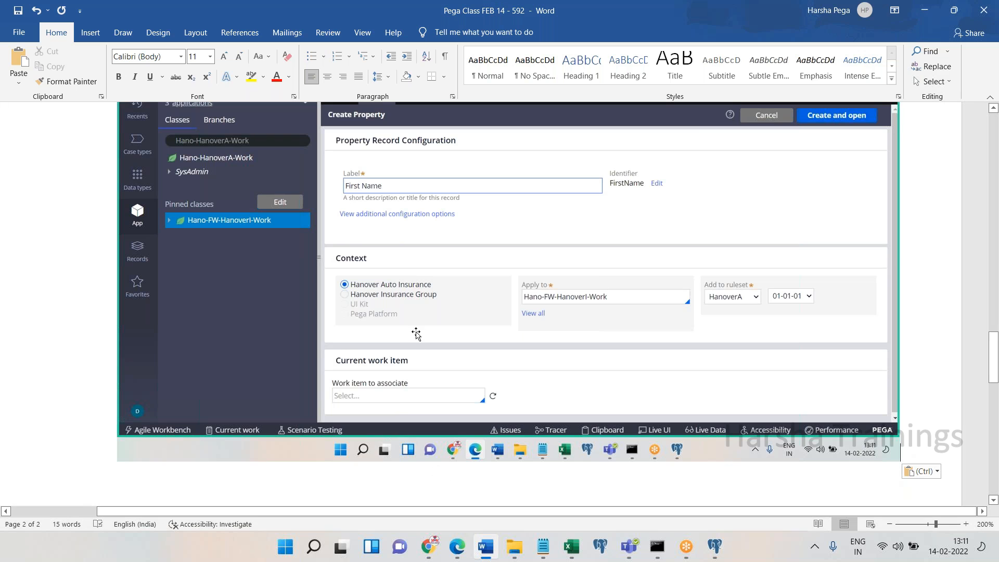
left_click(467, 554)
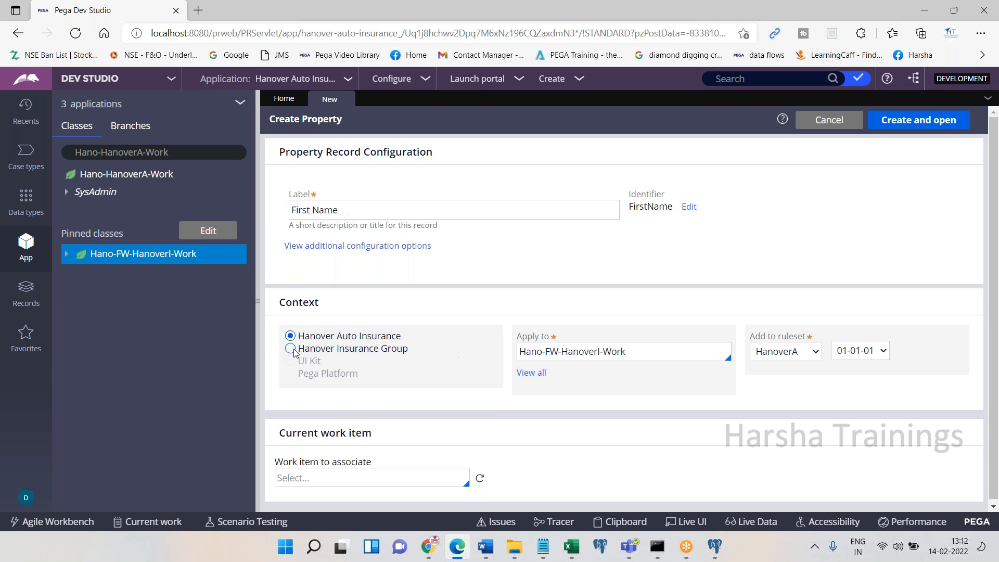
Choose the Hanover Insurance Group context and select the Hano-FW-HanoverI-Work Apply to class
left_click(456, 554)
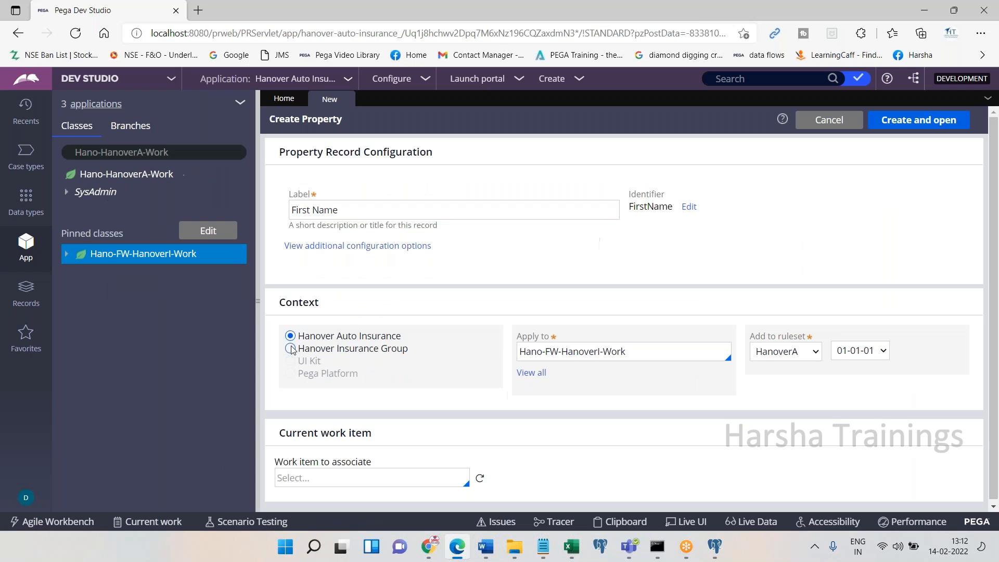
left_click(290, 348)
left_click_drag(294, 349, 426, 352)
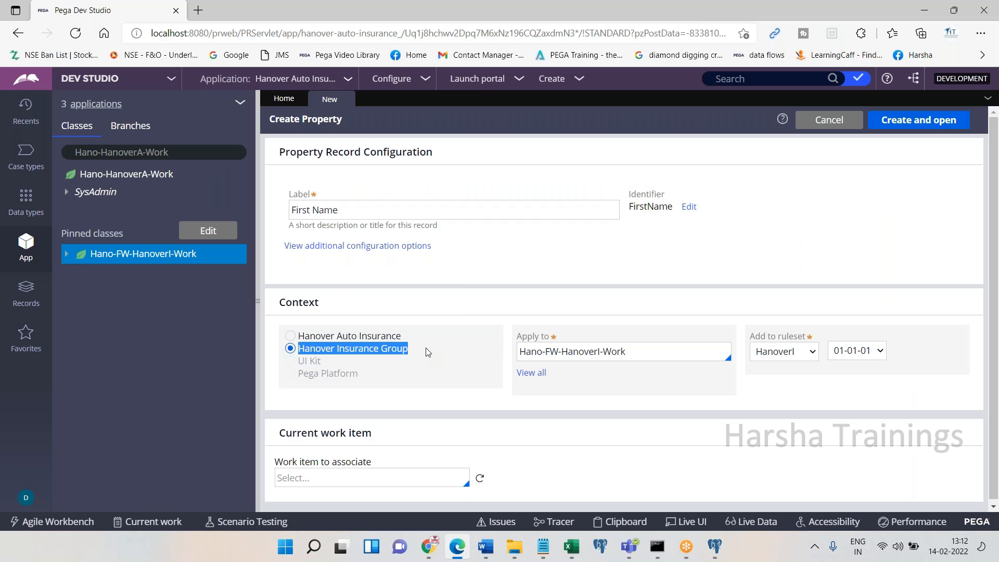
left_click(456, 550)
left_click(456, 551)
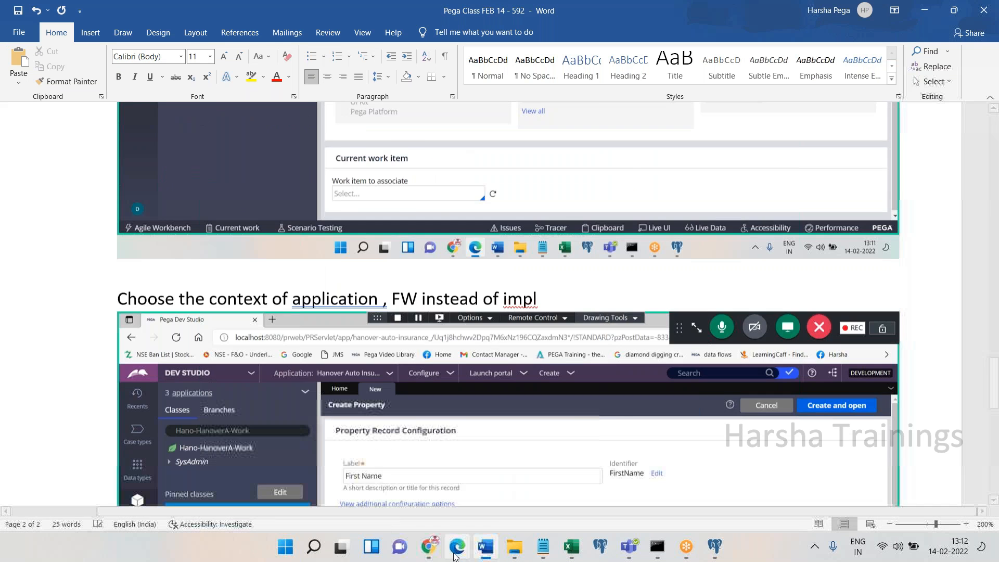
triple_click(636, 348)
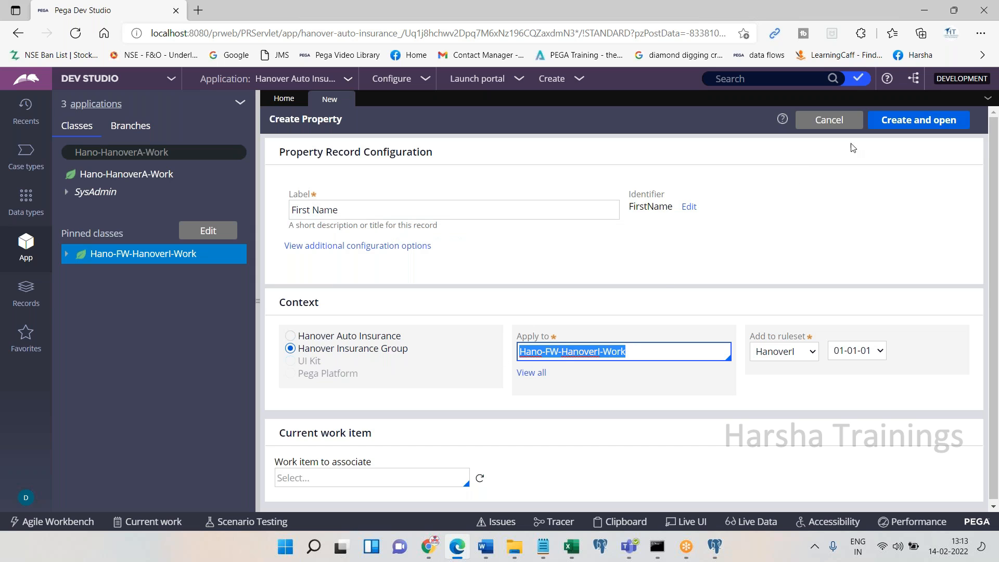
Note 'Click on create an open' with a screenshot in Word, then create and open the property
left_click(455, 546)
type("Click ")
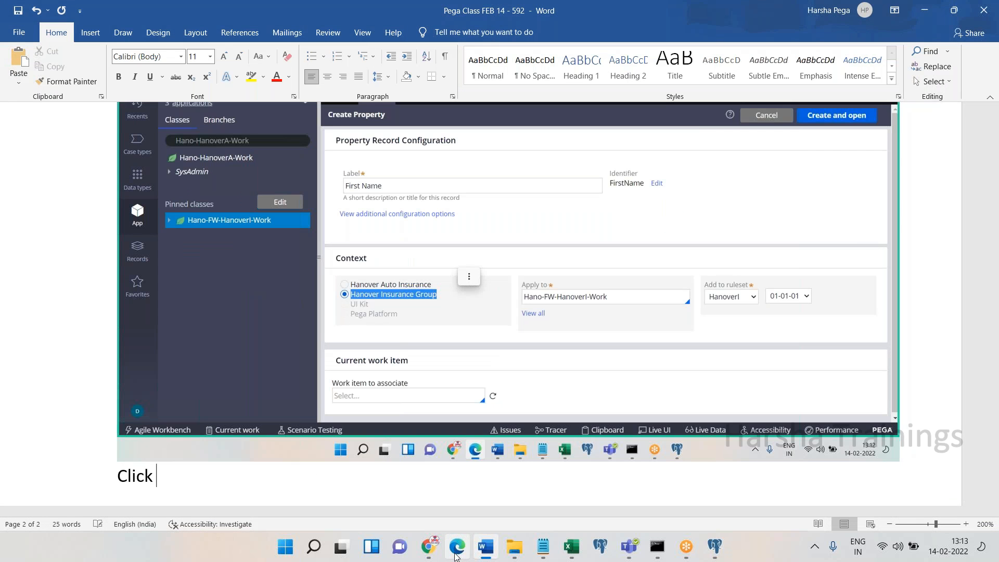
type("on create an open")
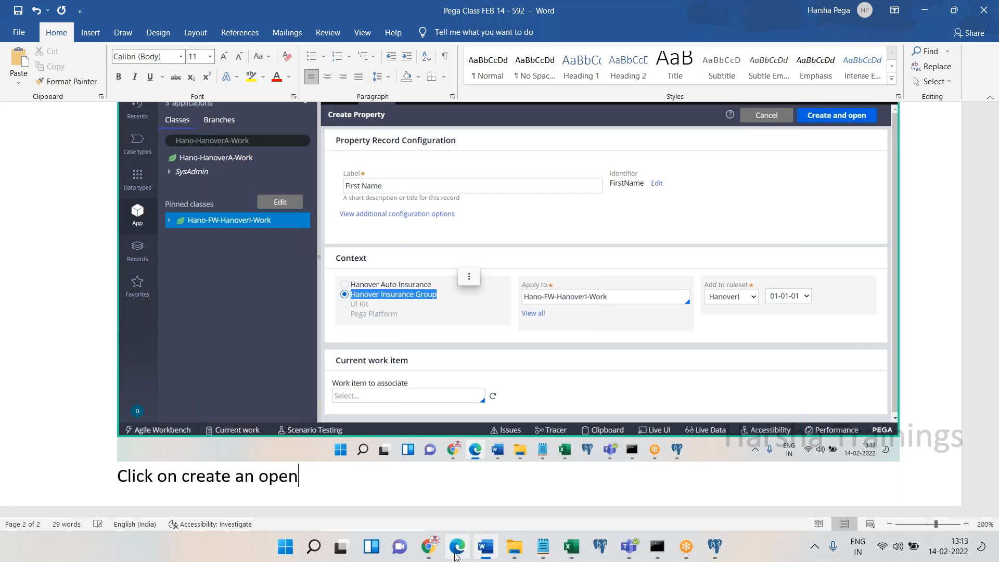
key("Return")
key("ctrl+v")
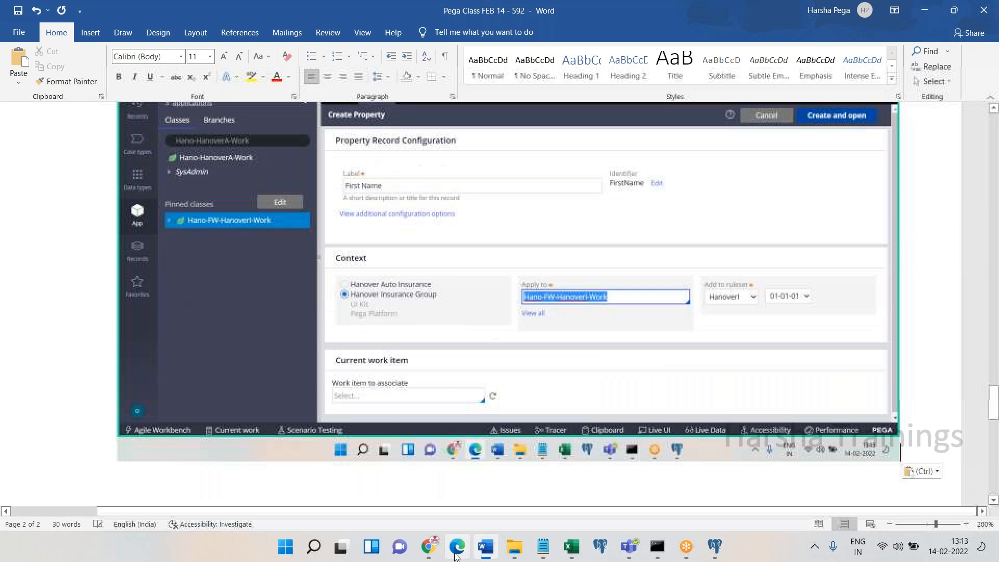
left_click(456, 546)
left_click(913, 118)
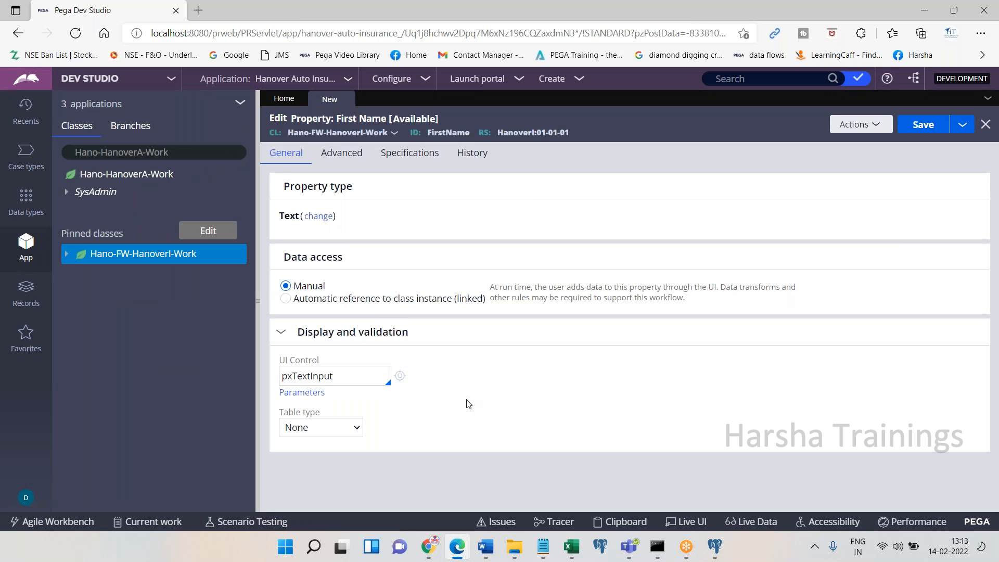
Paste a property form screenshot into Word and review property types, keeping Text
left_click(457, 554)
key("ctrl+v")
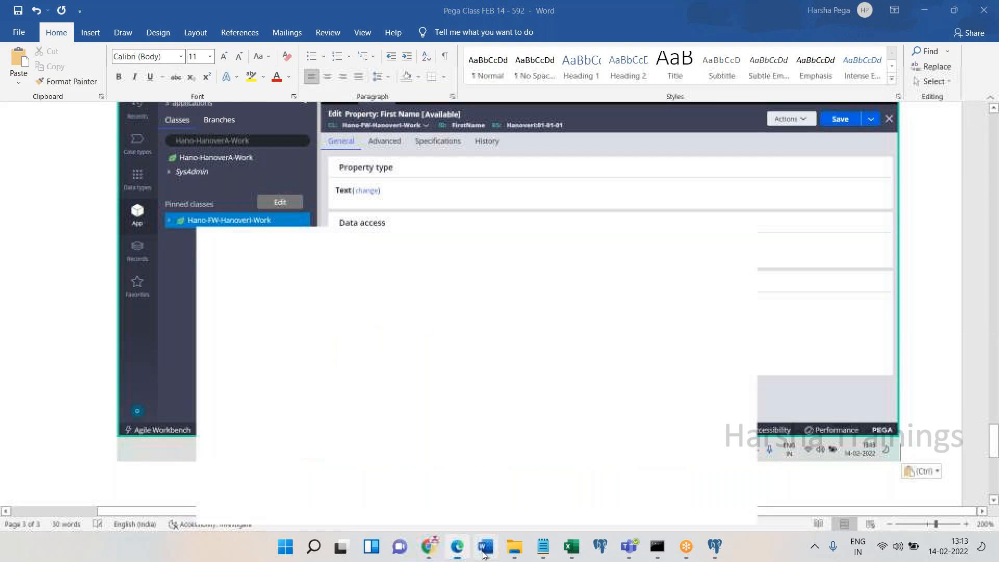
left_click(456, 546)
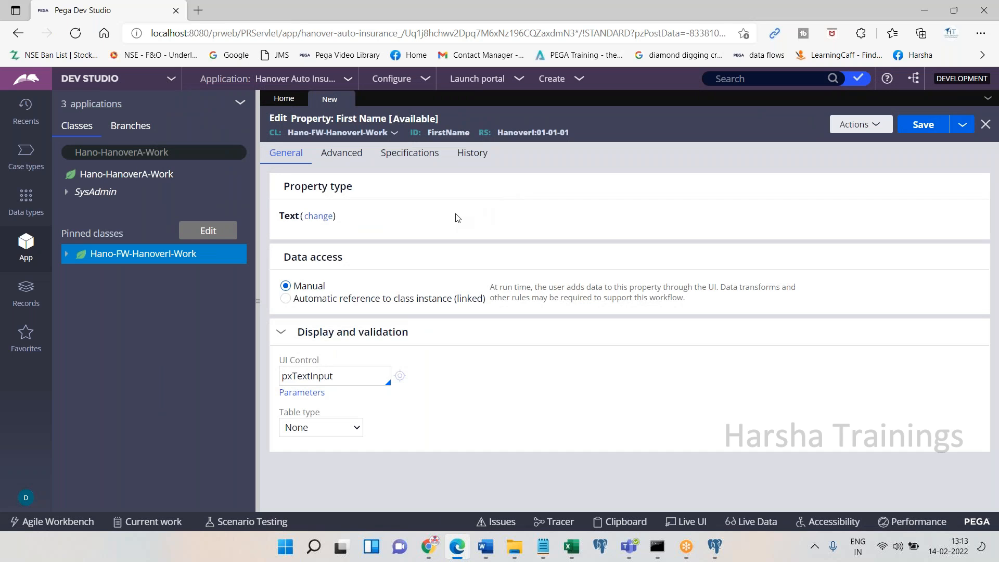
left_click(323, 220)
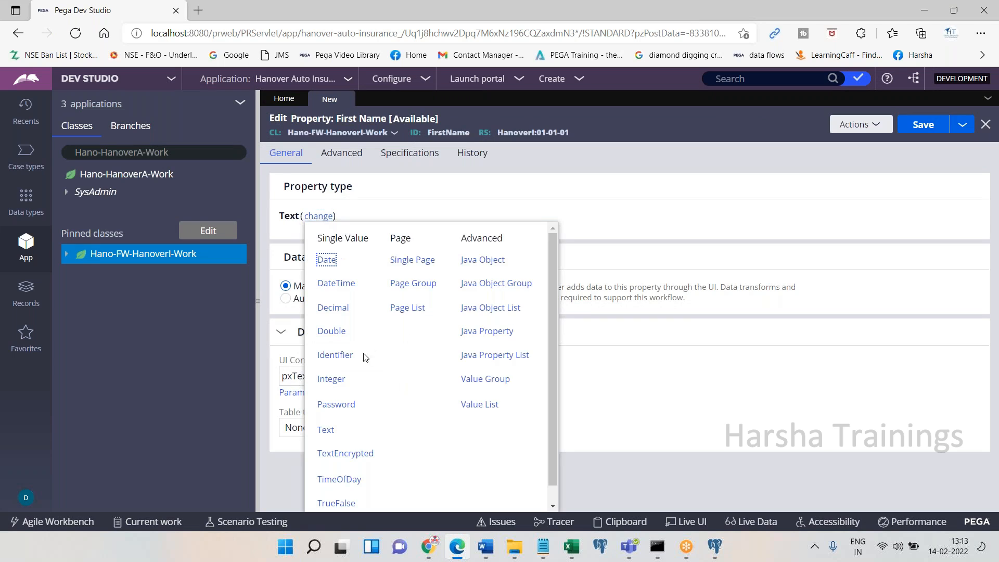
left_click(730, 222)
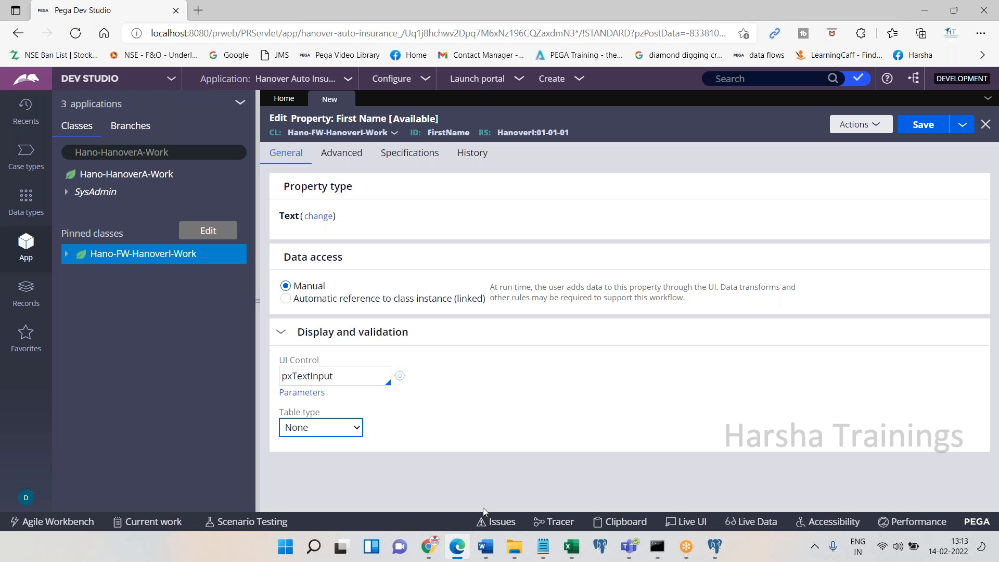
Note 'Accept this default and save' in Word and save the First Name property
left_click(457, 547)
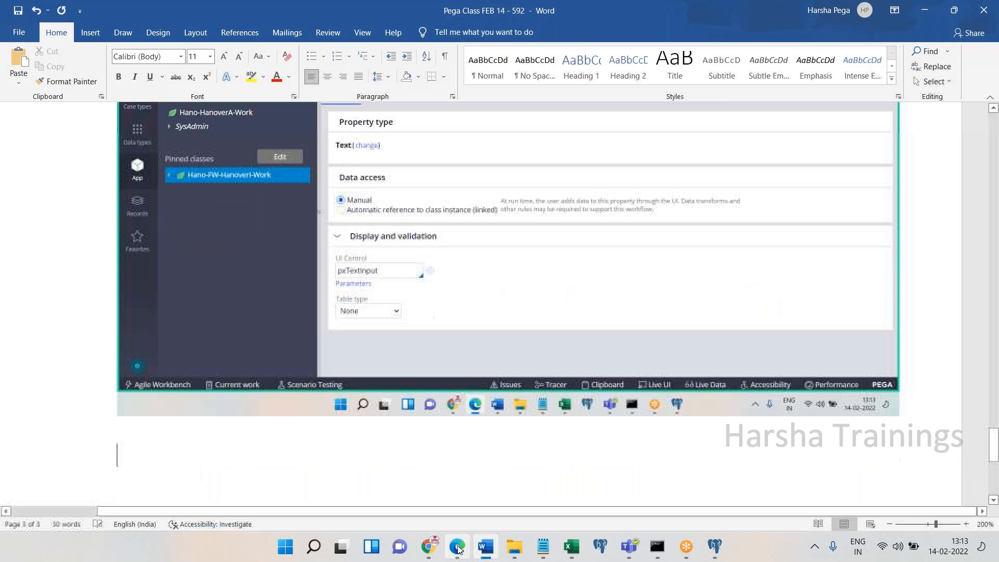
type("Accept this ")
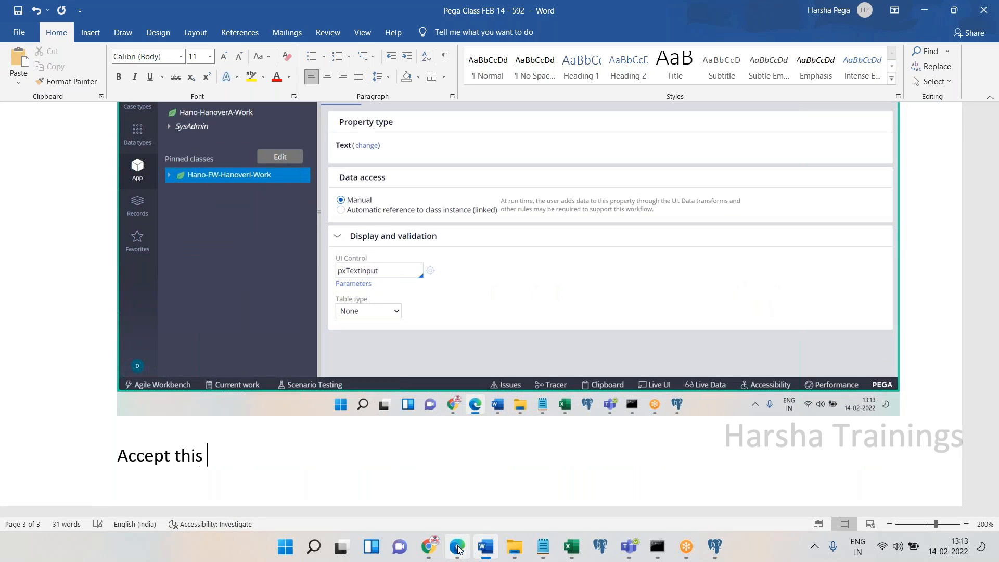
type("default and save")
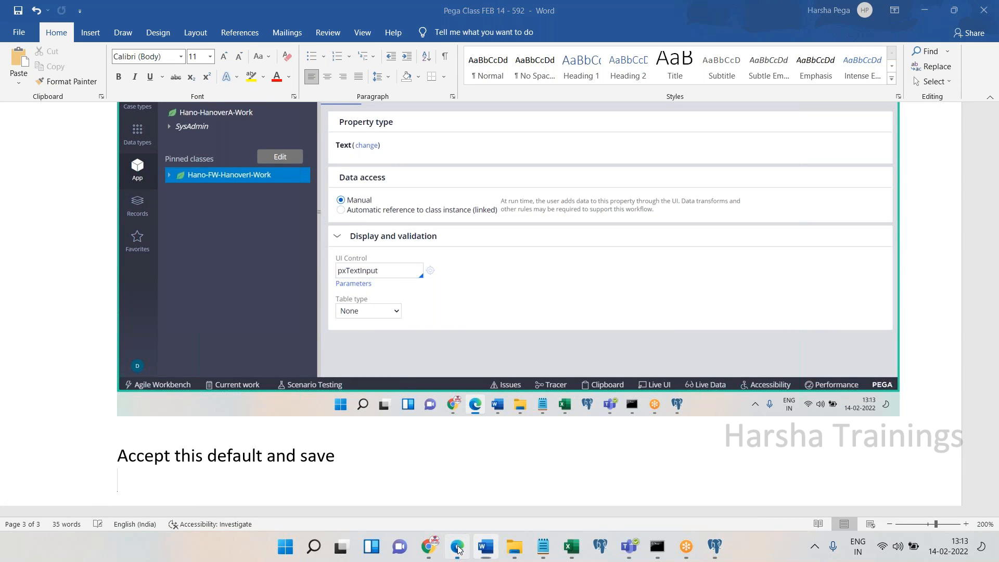
left_click(458, 548)
left_click(920, 125)
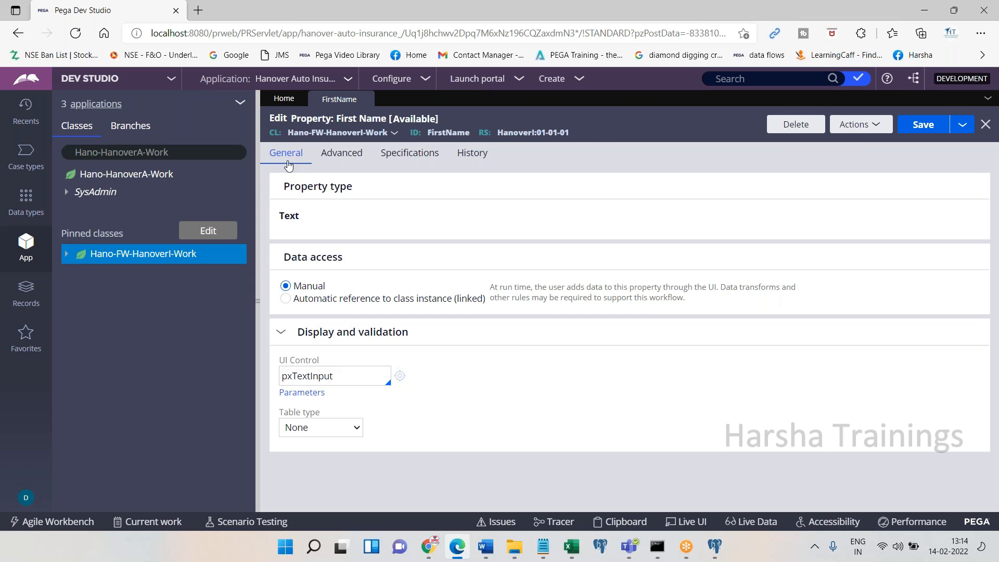
Save FirstName again and note a screenshot plus 'Right click on FW work class, refresh' in Word
left_click(933, 122)
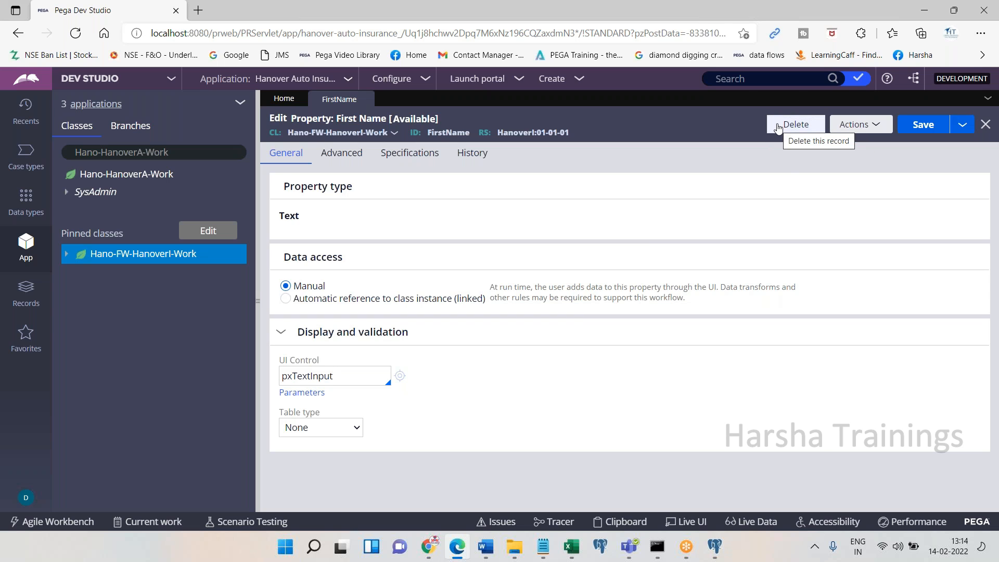
left_click(457, 549)
key("ctrl+v")
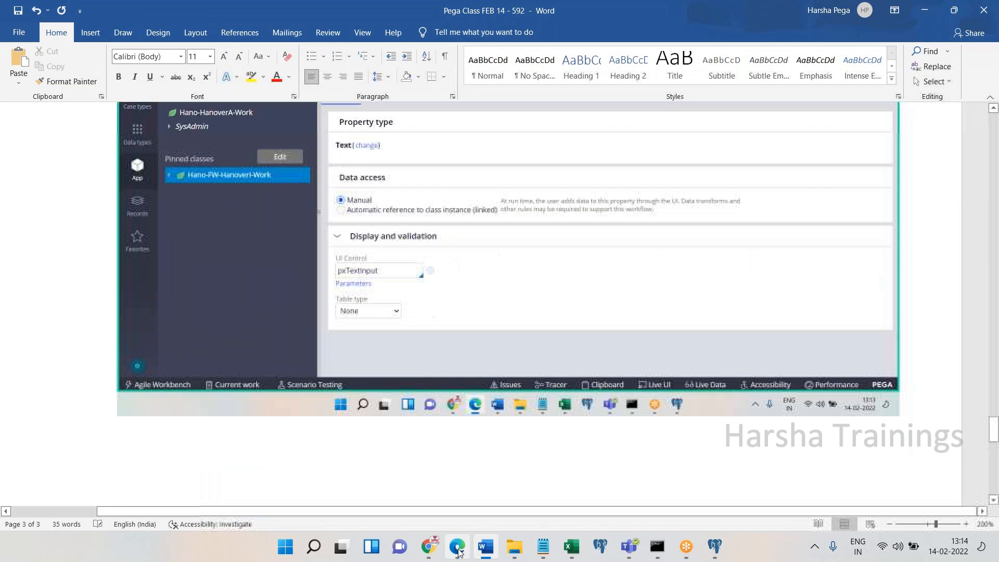
type("Right click o")
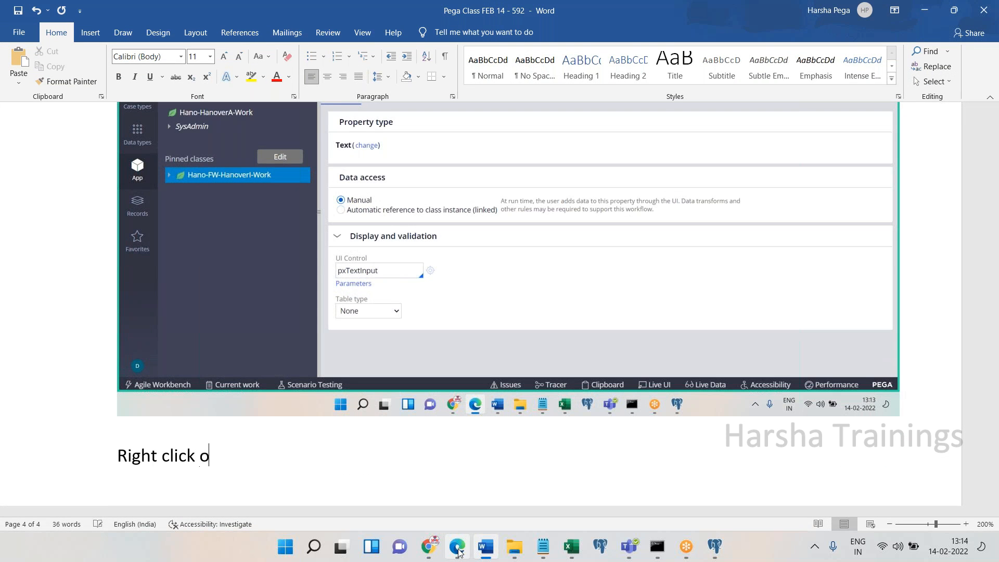
type("n FW class")
key("BackSpace")
key("BackSpace")
key("BackSpace")
key("BackSpace")
key("BackSpace")
key("BackSpace")
type("work class, refresh")
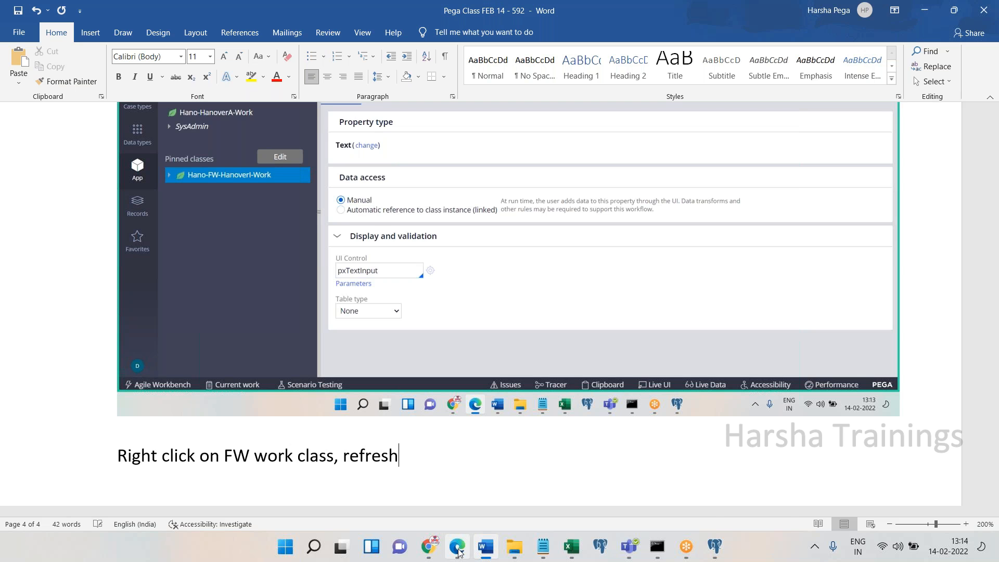
key("Return")
Close the FirstName tab and reopen FirstName from Hano-FW-HanoverI-Work > Data Model > Property
left_click(457, 546)
left_click(365, 99)
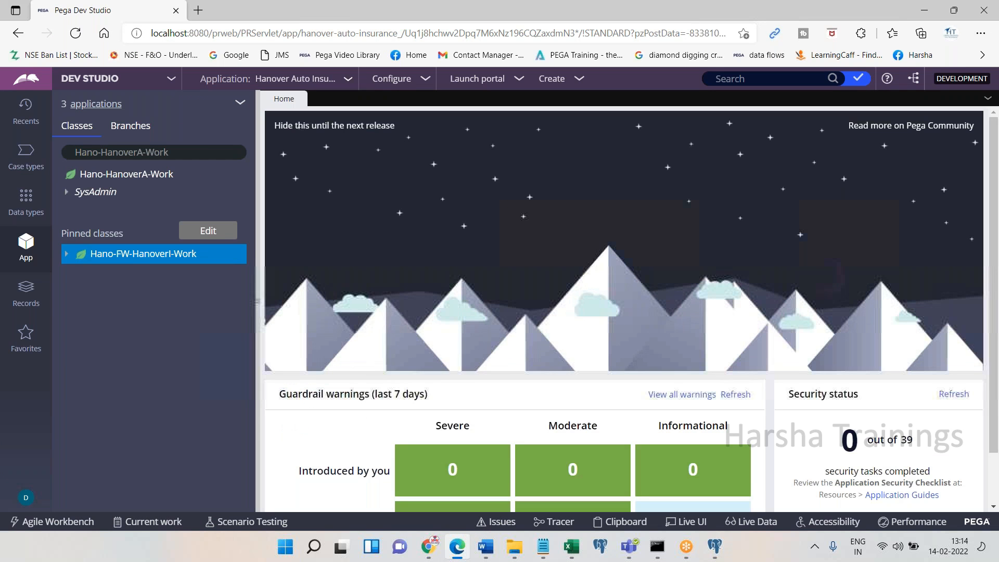
left_click(218, 254)
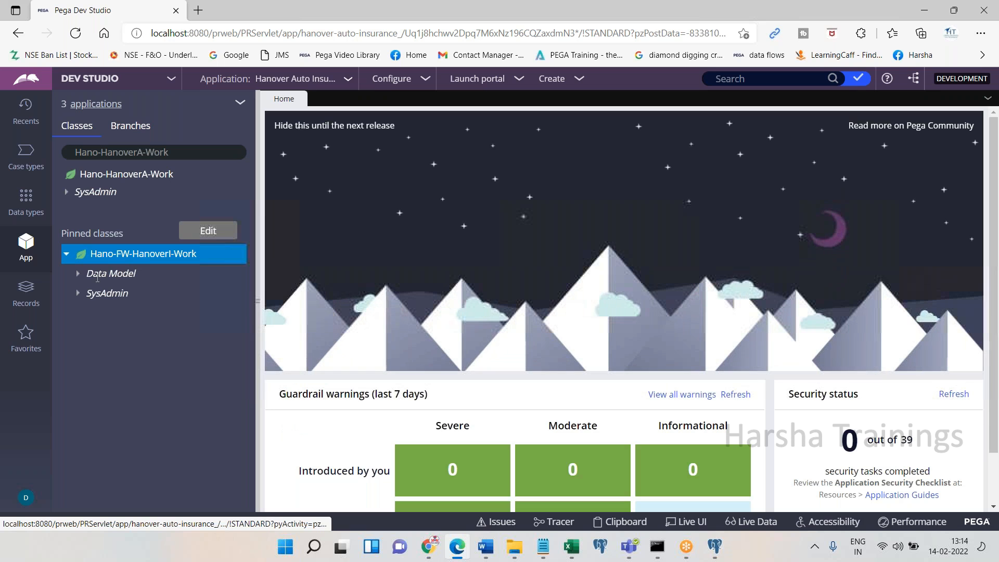
left_click(78, 273)
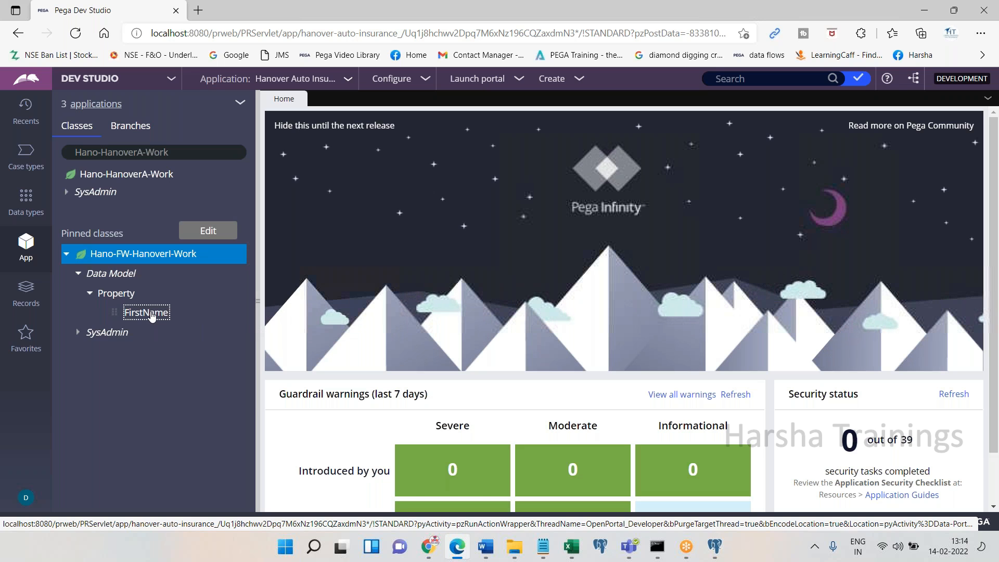
left_click(151, 313)
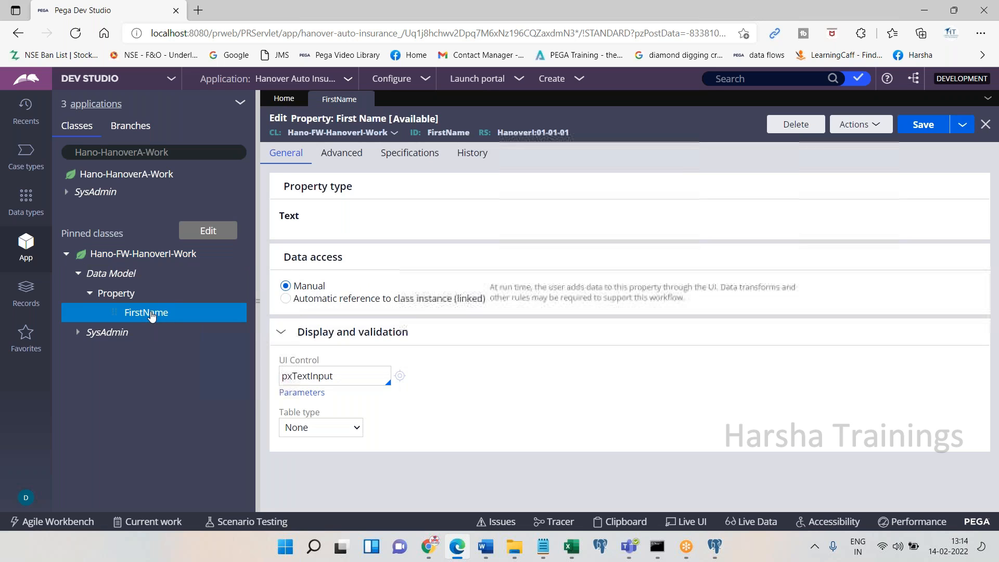
Note 'Done.' and 'Last Name' in Word, close FirstName and collapse Data Model
left_click(458, 545)
type("one.")
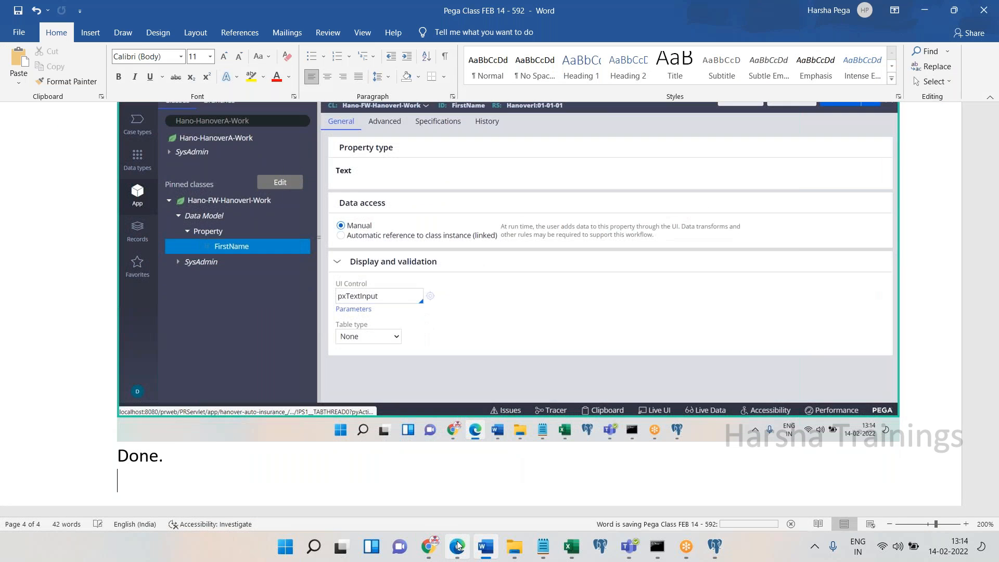
left_click(457, 545)
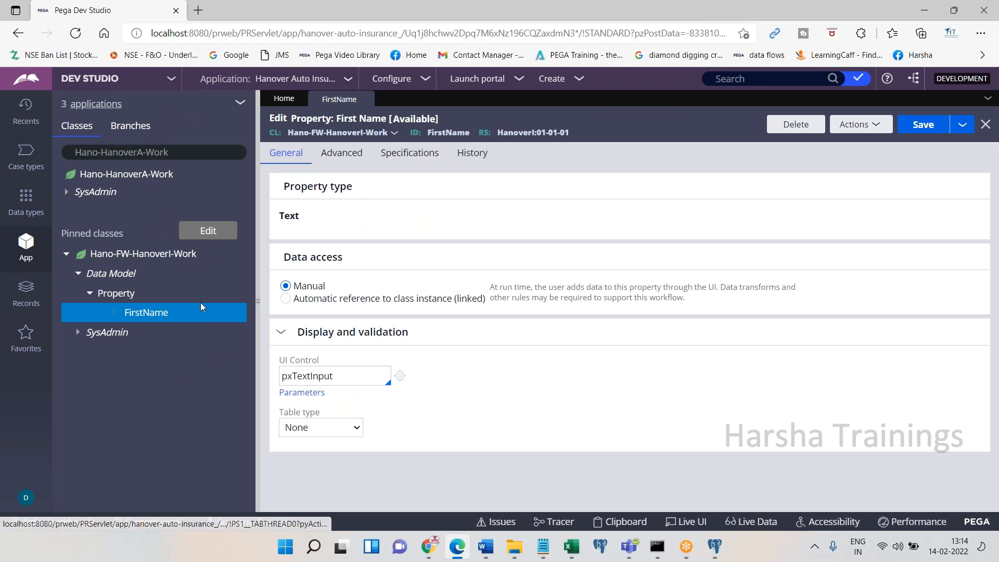
left_click(365, 99)
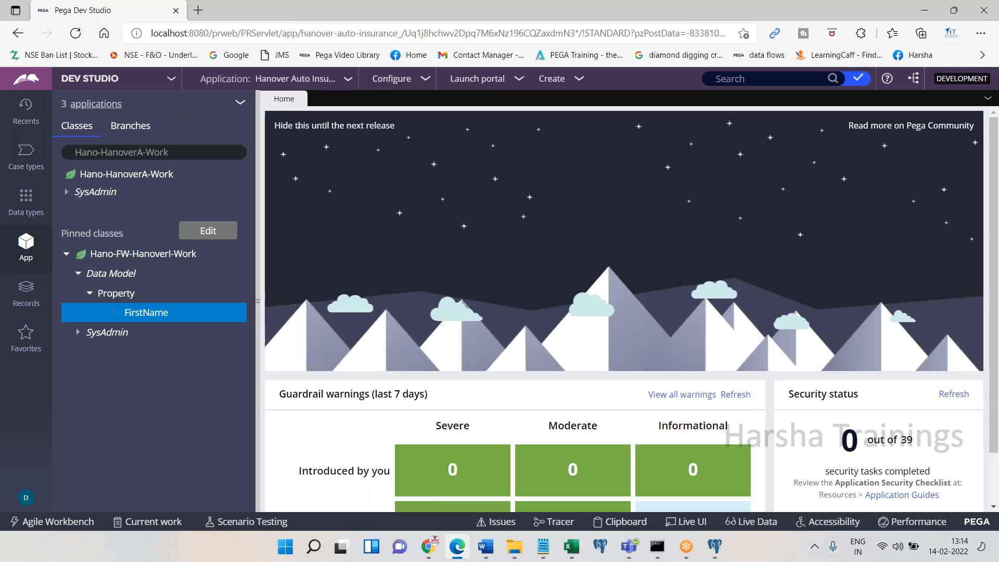
left_click(457, 547)
key("Return")
key("Return")
key("Return")
key("Return")
key("Return")
type("Last Name")
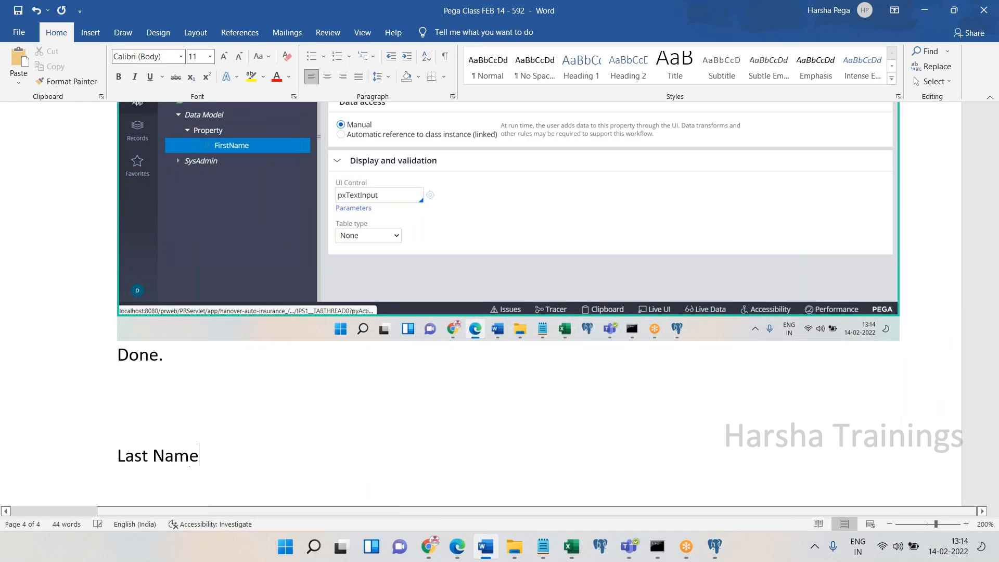
key("Return")
left_click(460, 555)
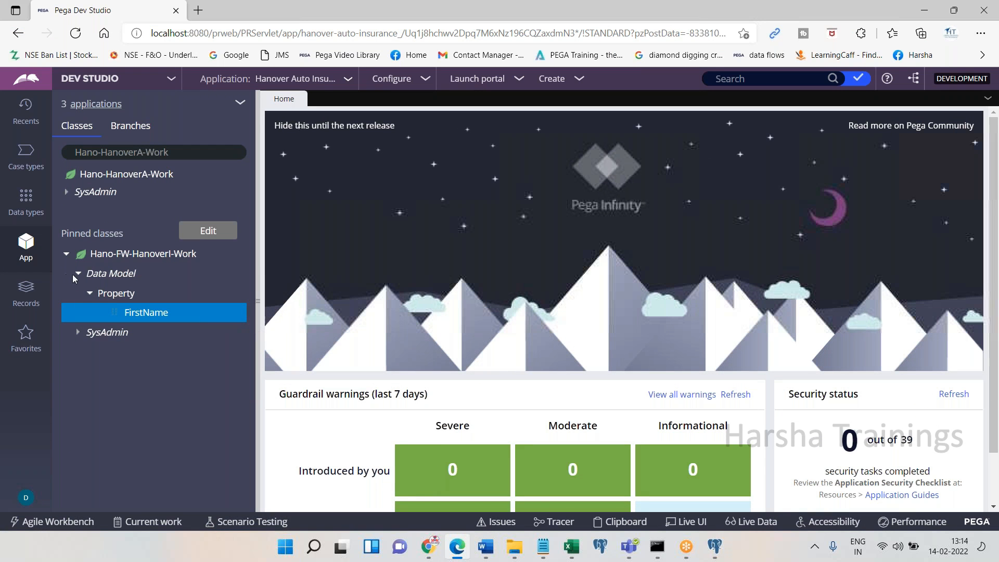
left_click(78, 273)
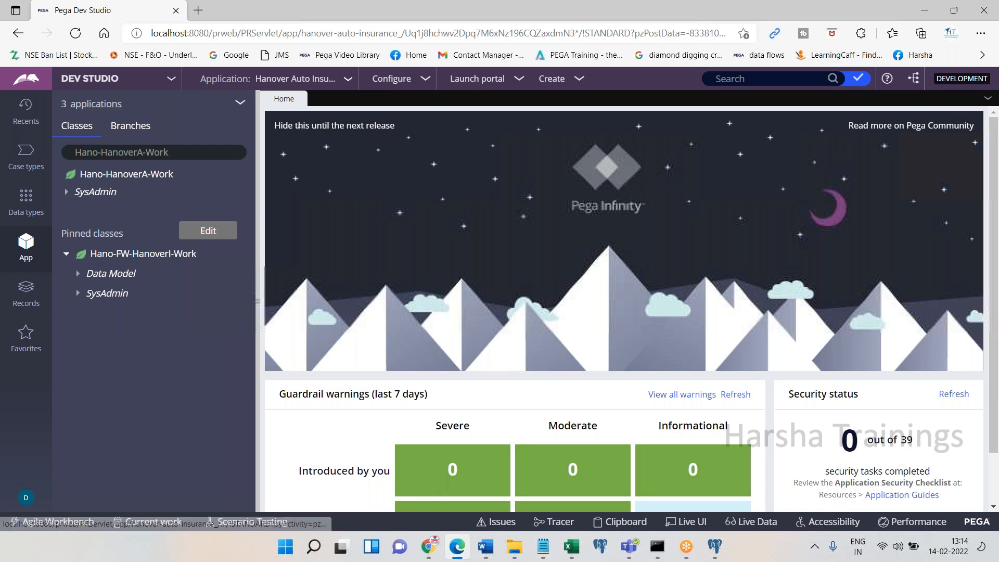
Create and save a Text property labelled 'Last Name' (ID LastName) in Hano-FW-HanoverI-Work
right_click(103, 260)
mouse_move(156, 273)
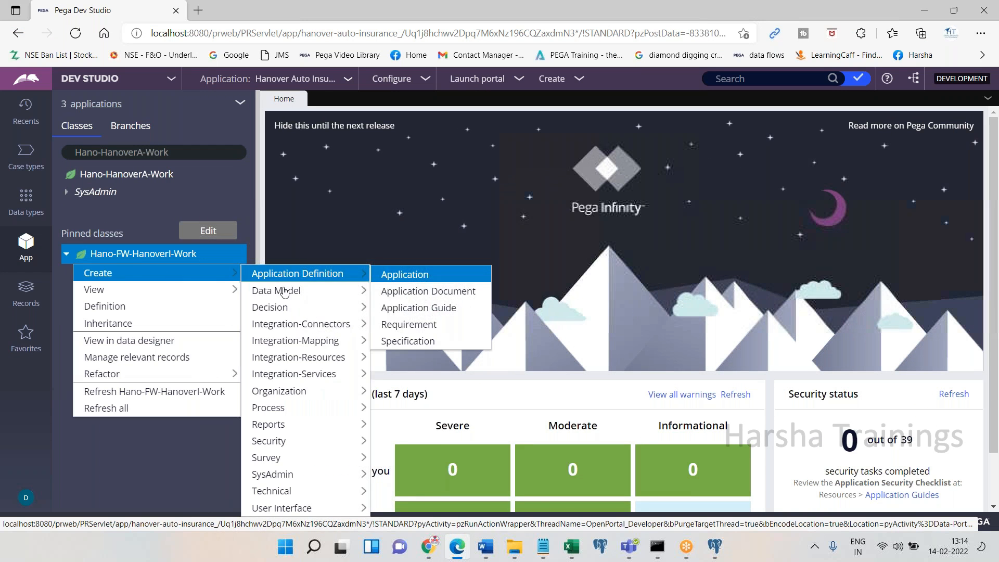
mouse_move(284, 292)
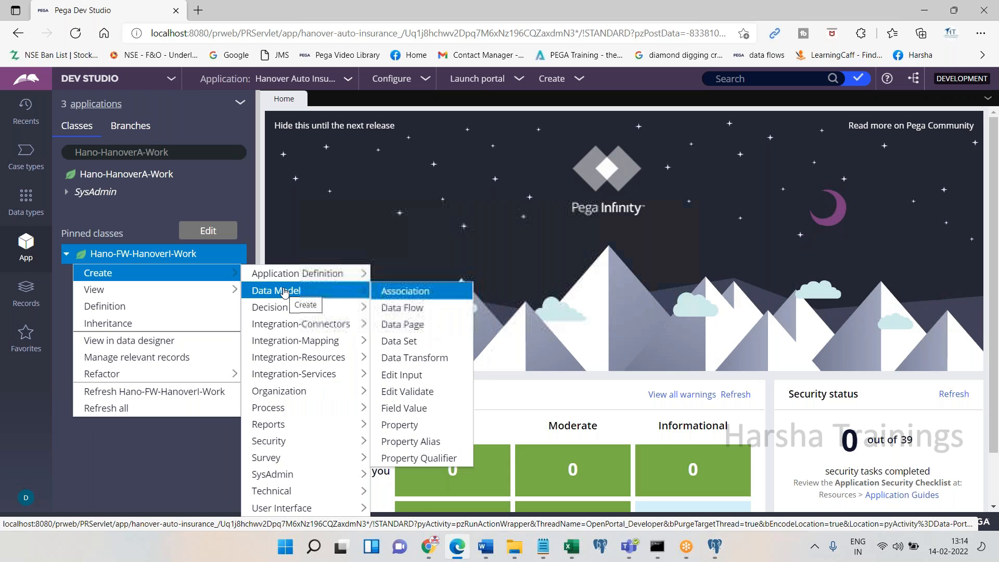
left_click(415, 425)
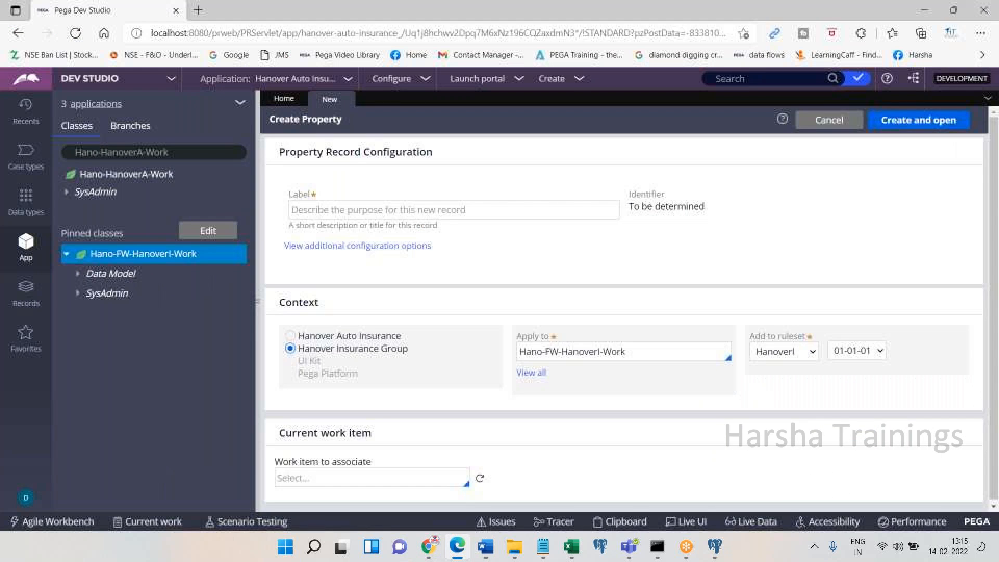
left_click(371, 210)
type("Last NAme")
key("BackSpace")
key("BackSpace")
key("BackSpace")
type("ame")
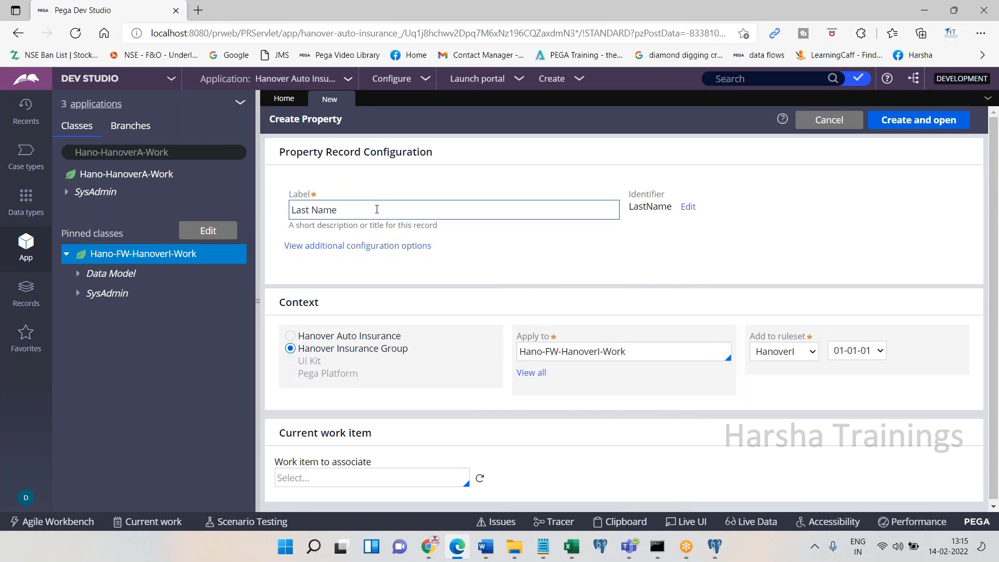
left_click(921, 124)
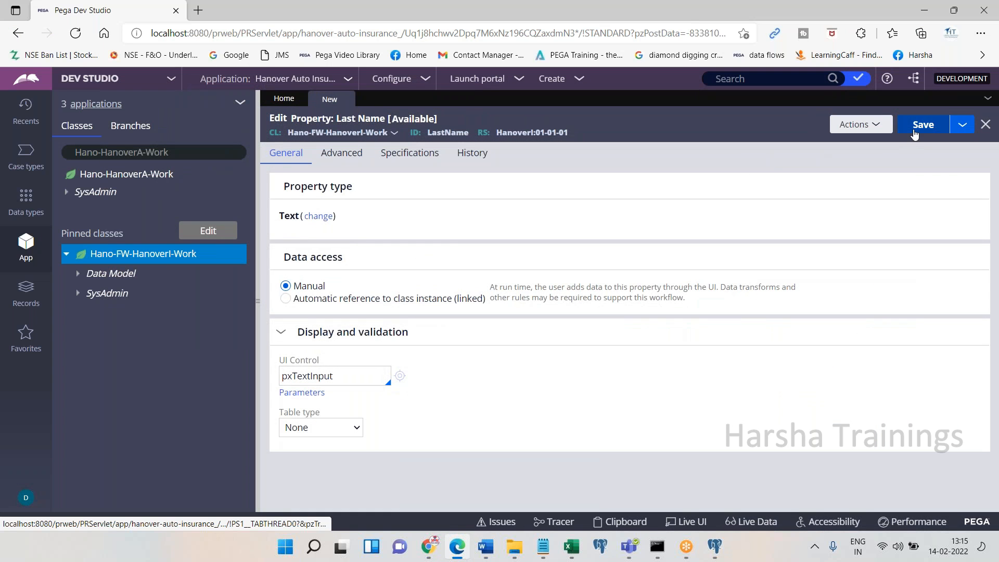
left_click(913, 132)
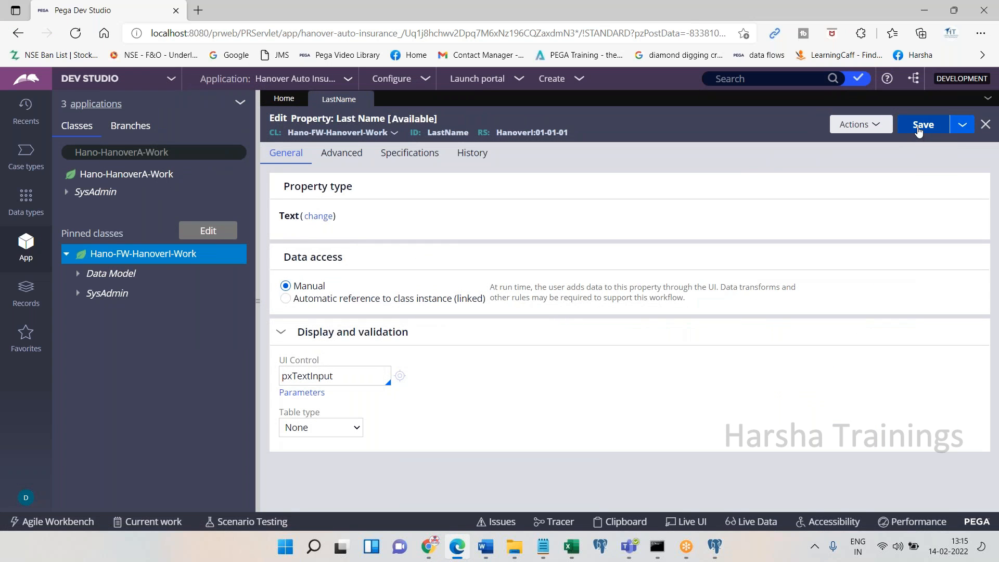
Paste the Last Name screenshot into Word with 'Save. Done.' and 'Gender' lines beneath
left_click(466, 551)
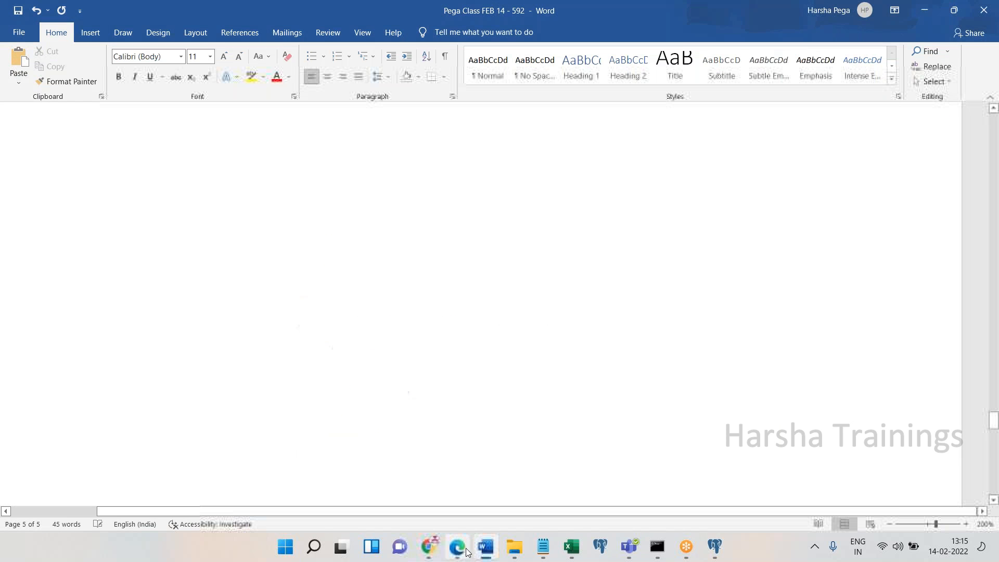
key("ctrl+v")
type("Save. Doen.")
key("Return")
key("Return")
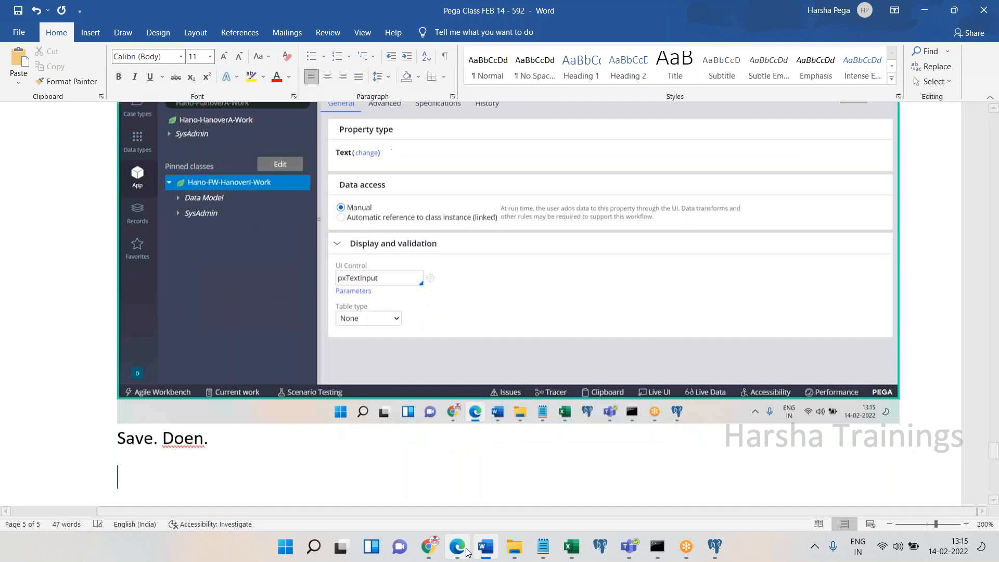
key("BackSpace")
key("BackSpace")
key("BackSpace")
key("BackSpace")
key("BackSpace")
key("BackSpace")
type("ne.")
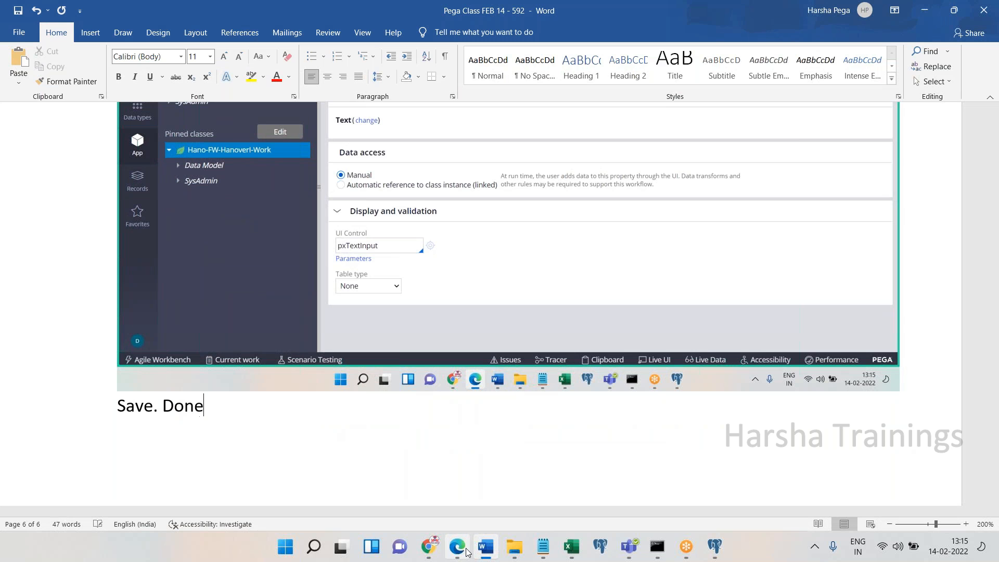
type("Gender")
key("Return")
left_click(466, 552)
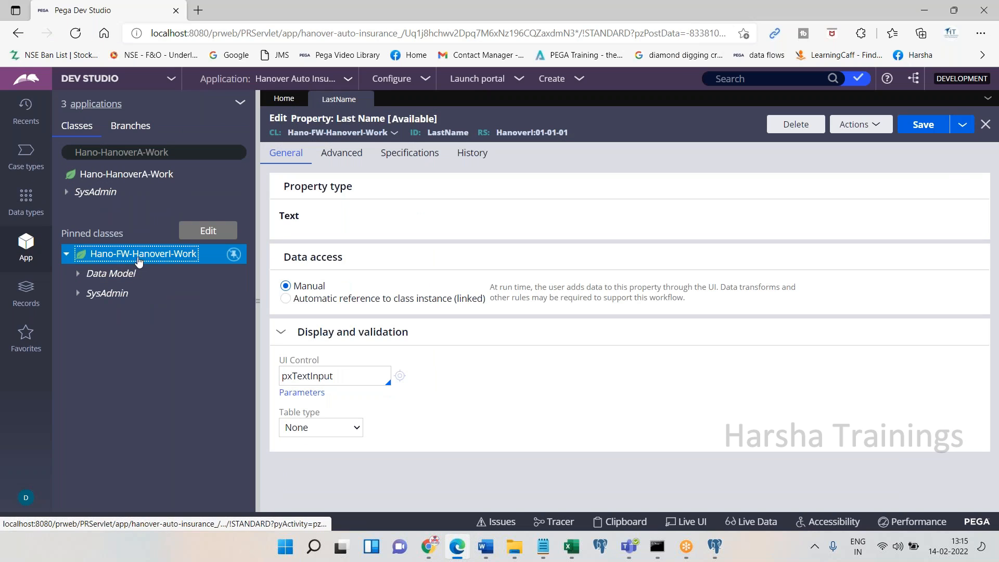
Create a property labelled 'Gender' via Create > Data Model > Property and open it
right_click(148, 254)
mouse_move(150, 274)
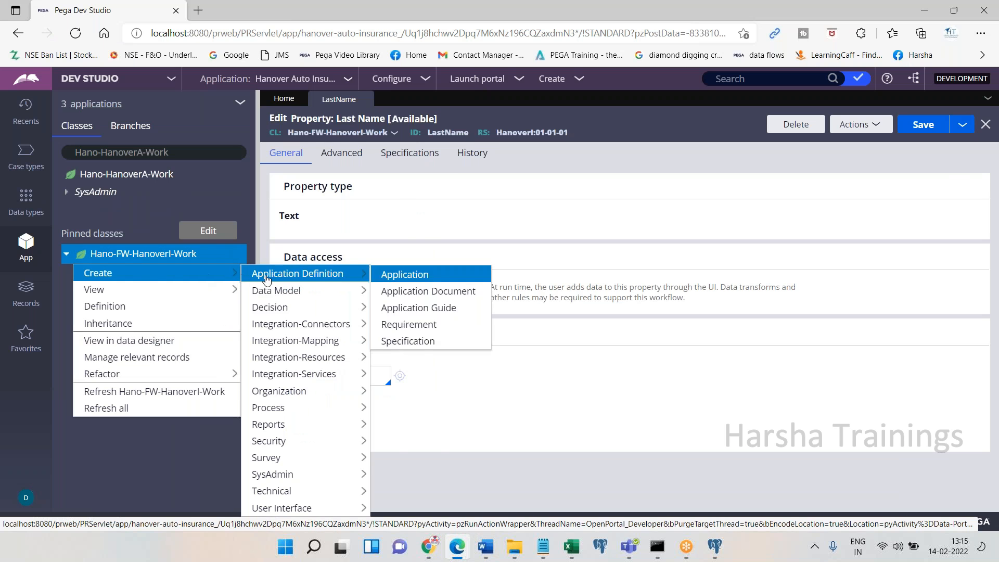
mouse_move(312, 290)
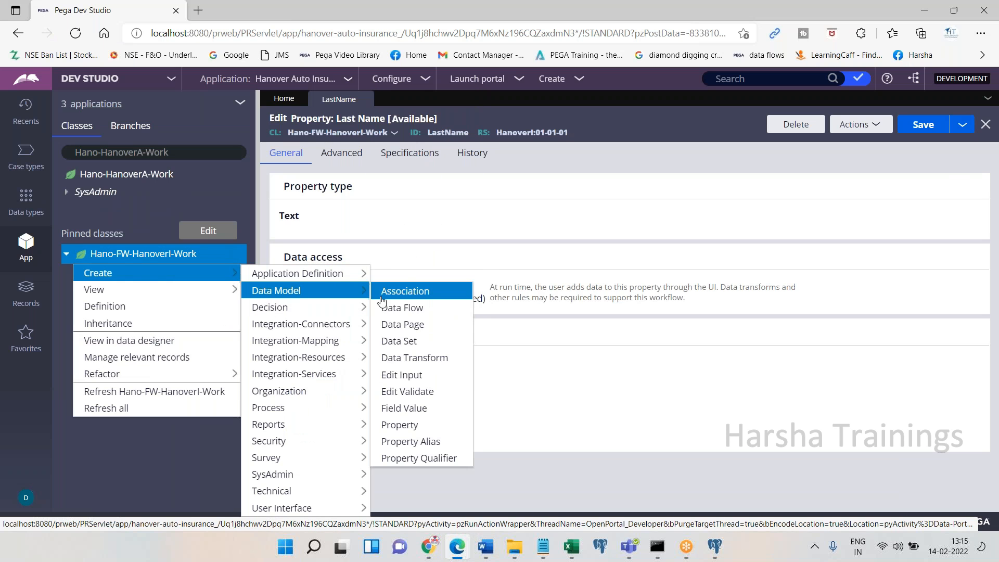
left_click(395, 426)
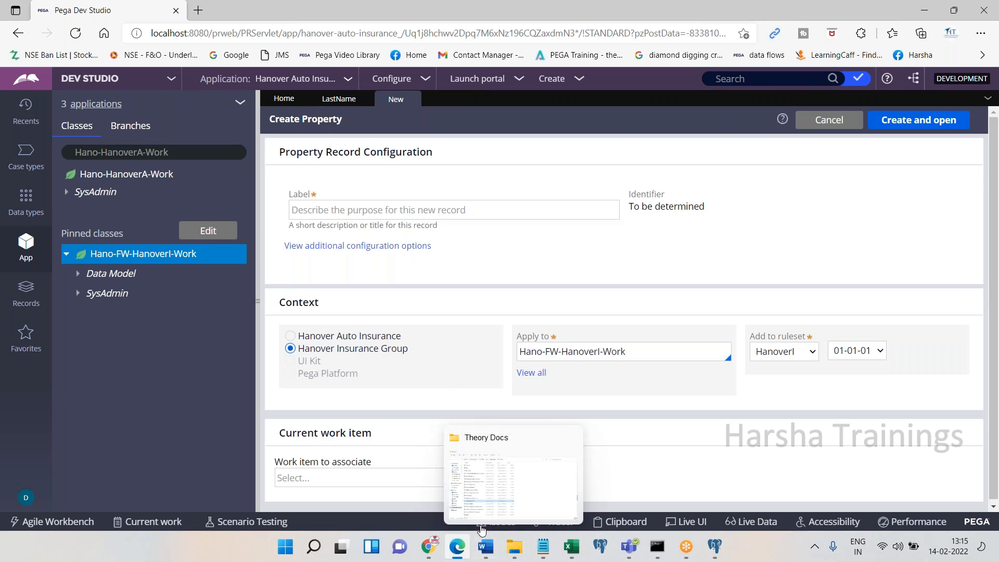
left_click(458, 546)
left_click(458, 545)
left_click(362, 214)
type("Gender")
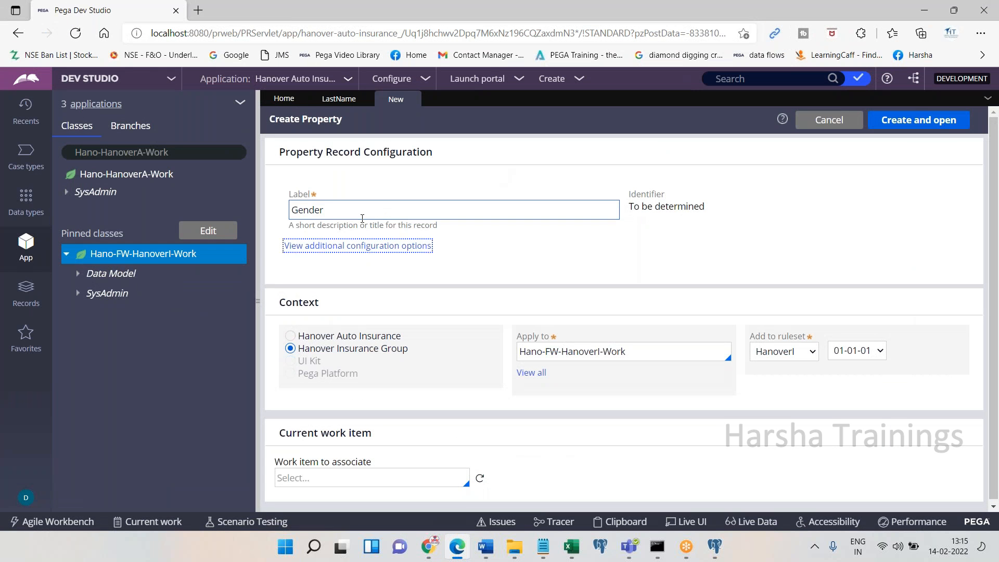
left_click(920, 122)
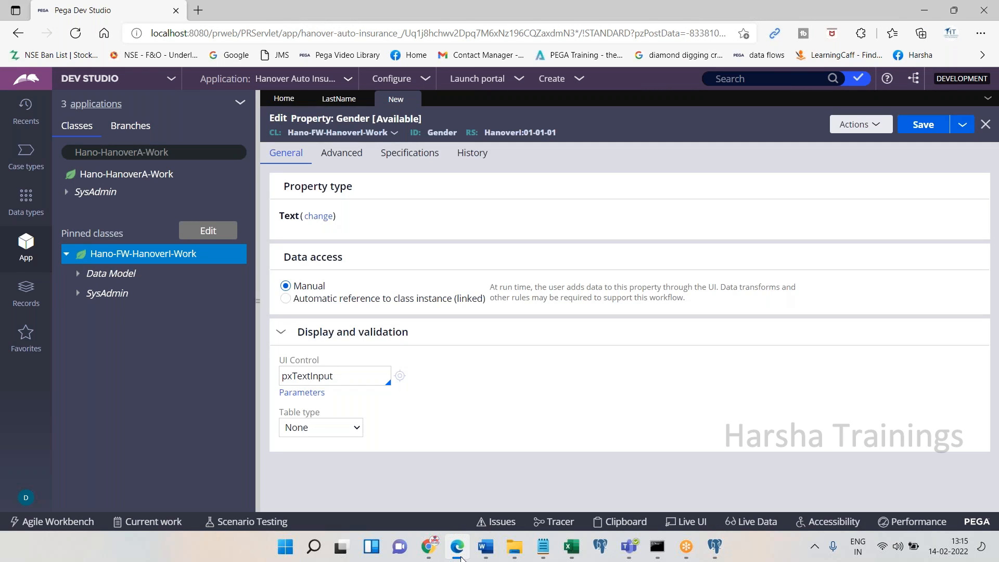
left_click(458, 553)
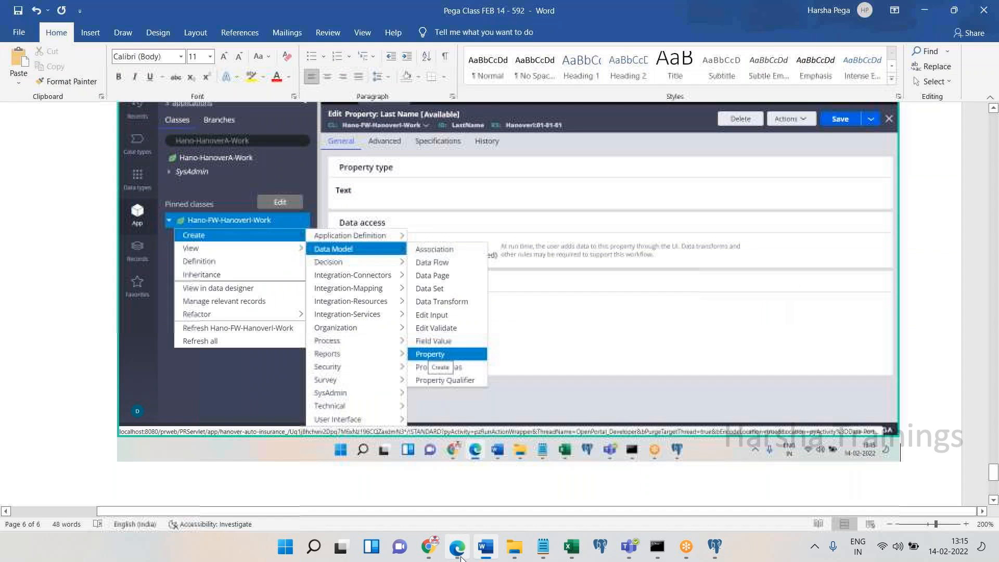
left_click(460, 556)
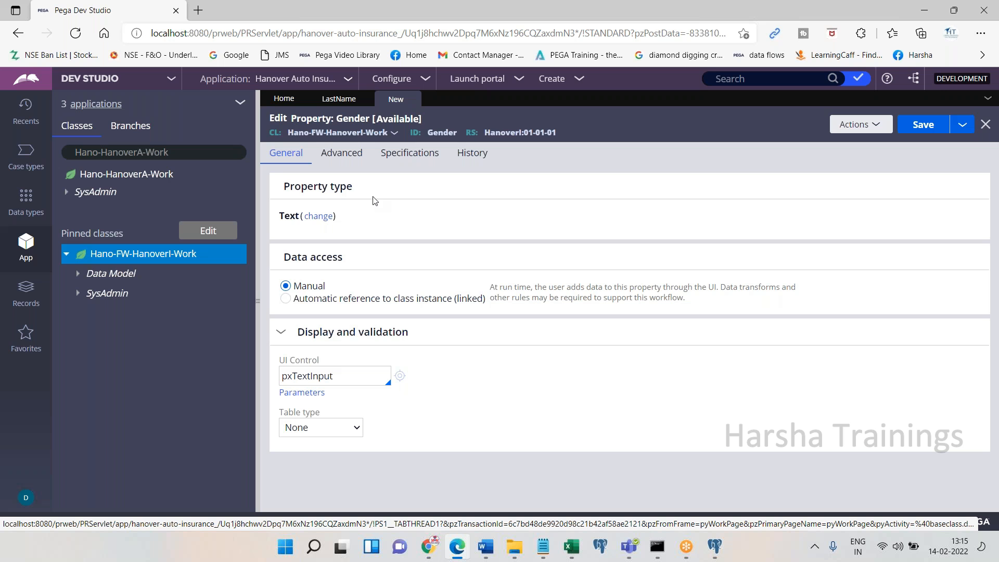
Replace the Gender property's pxTextInput UI control with pxRadioButtons
double_click(347, 371)
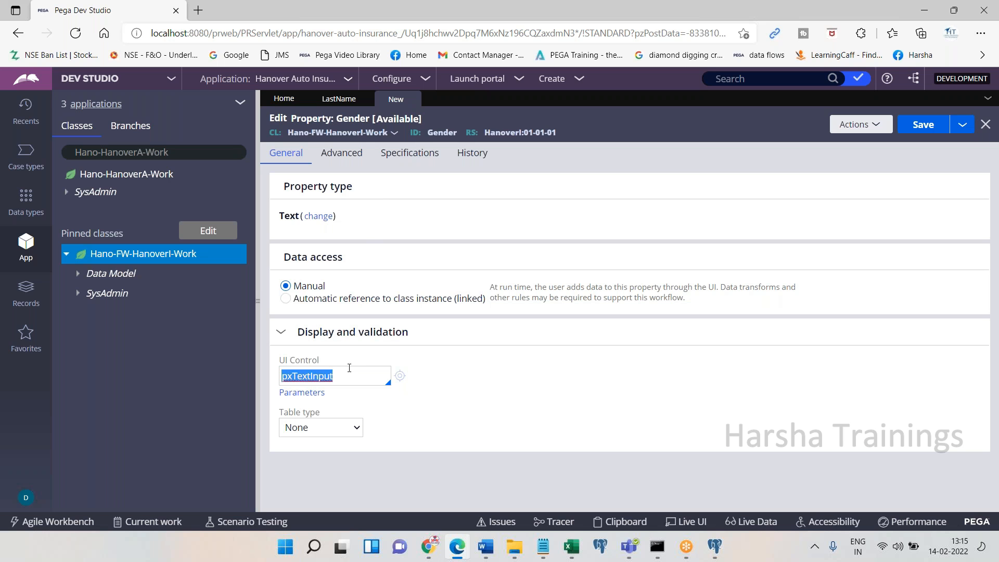
left_click(456, 546)
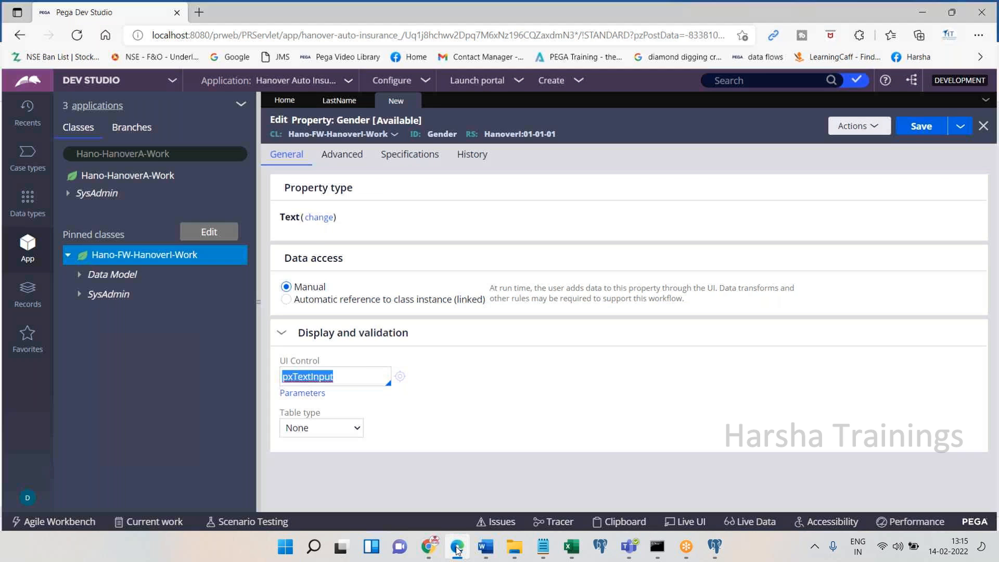
scroll(499, 312, "down", 2)
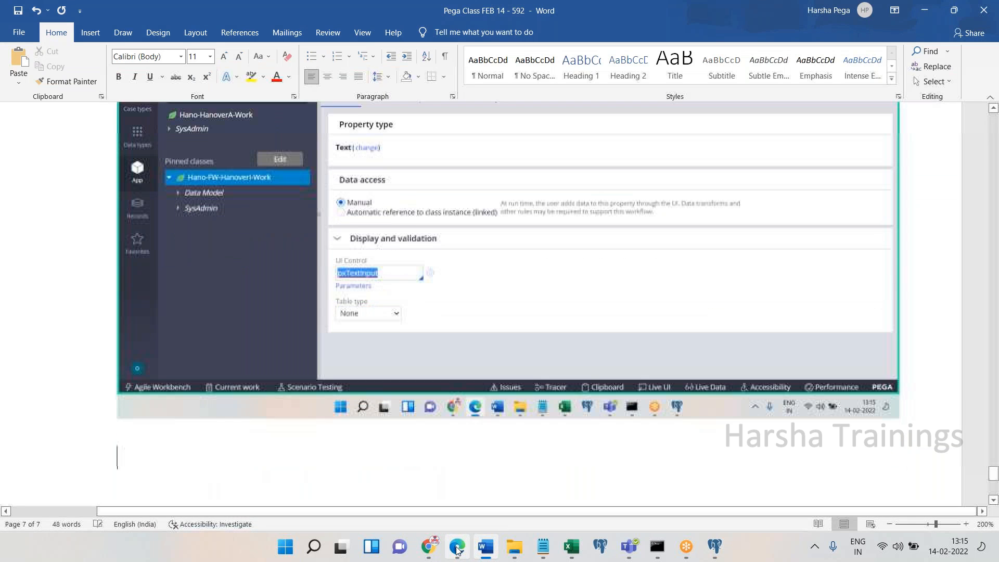
left_click(457, 546)
left_click(352, 377)
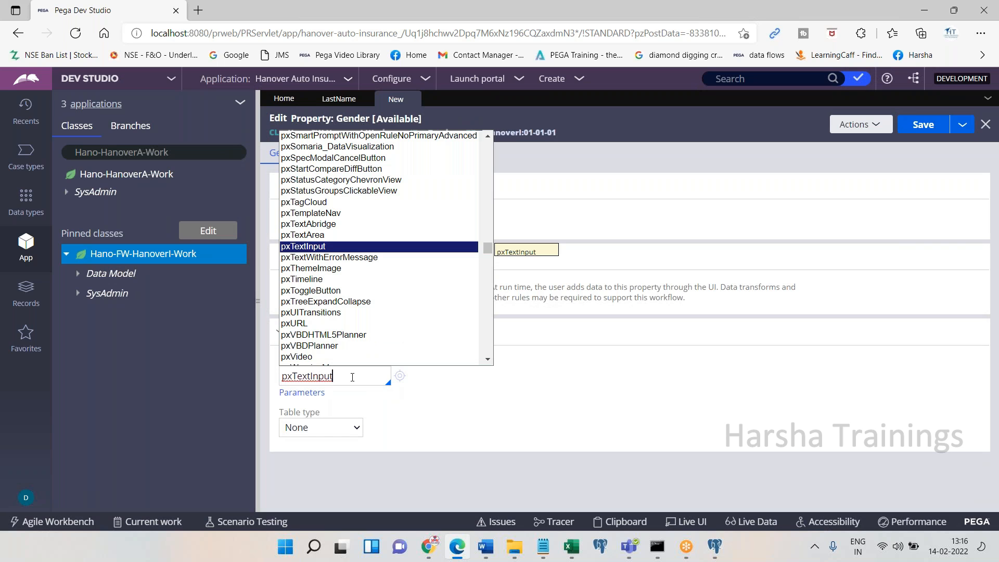
left_click(276, 383)
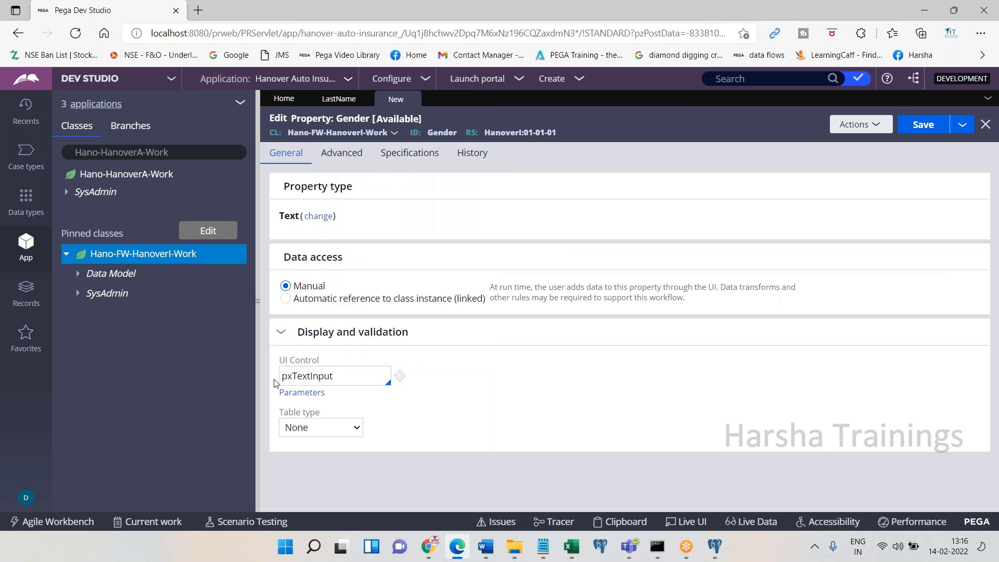
key("BackSpace")
key("BackSpace")
key("BackSpace")
key("BackSpace")
key("BackSpace")
key("BackSpace")
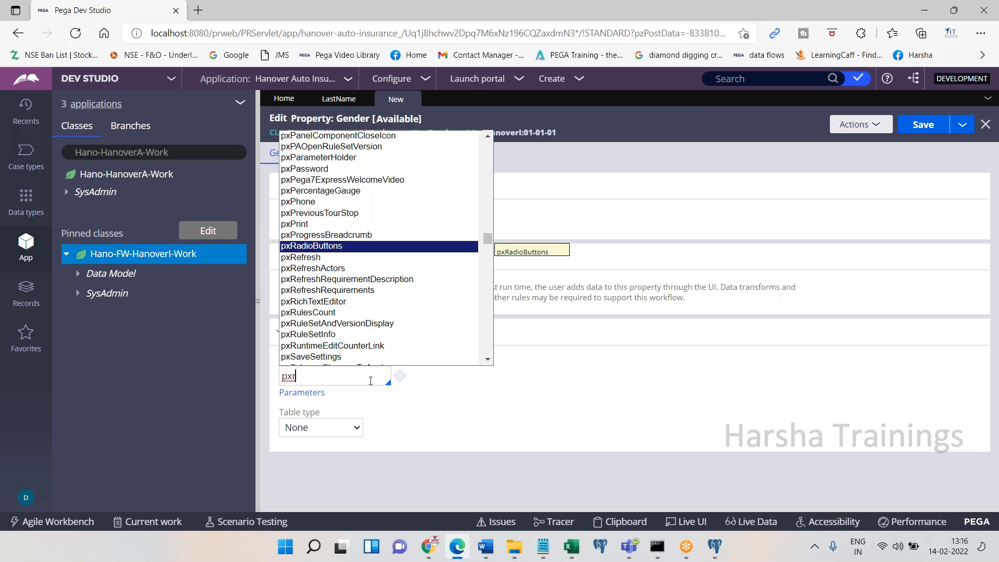
key("Return")
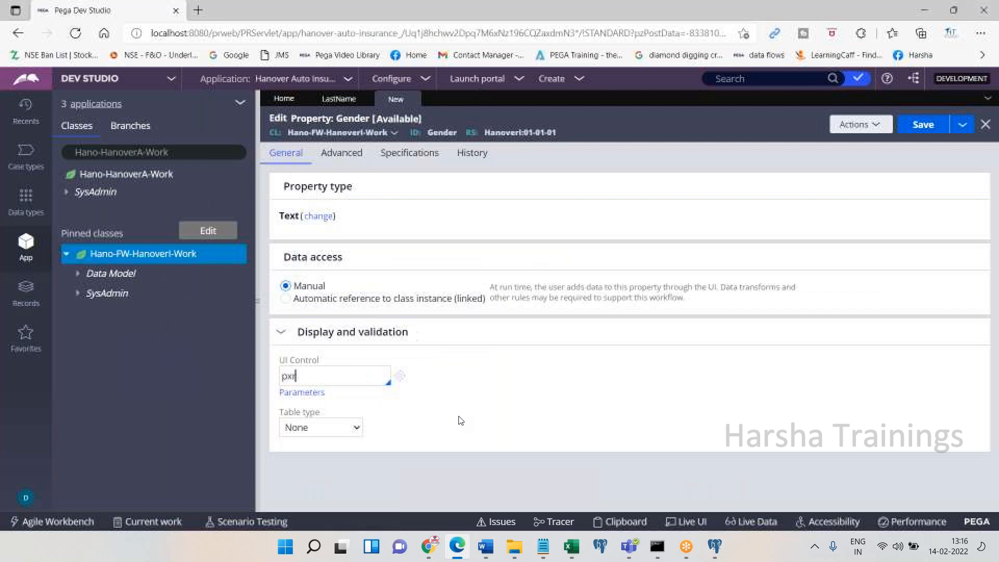
key("Tab")
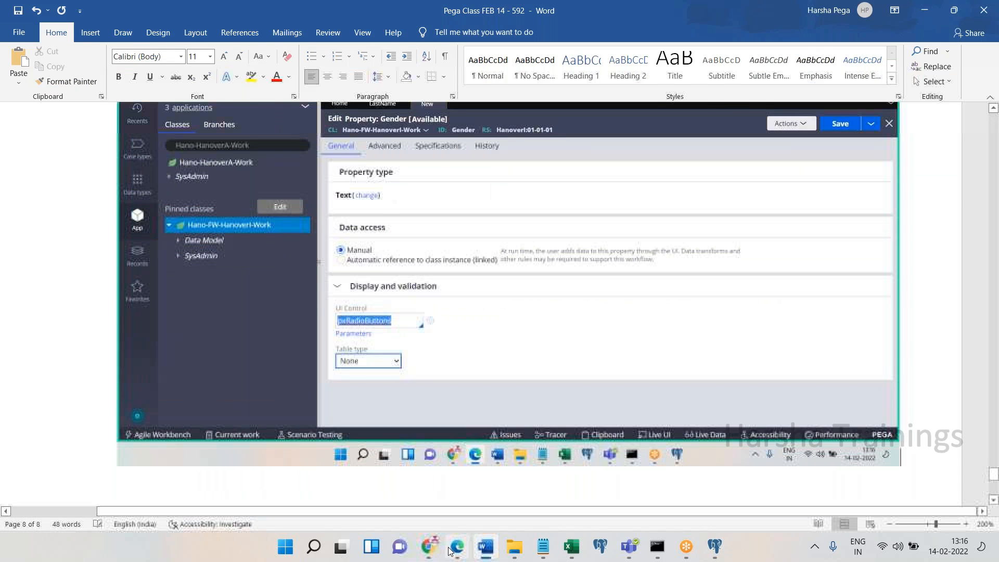
left_click(450, 548)
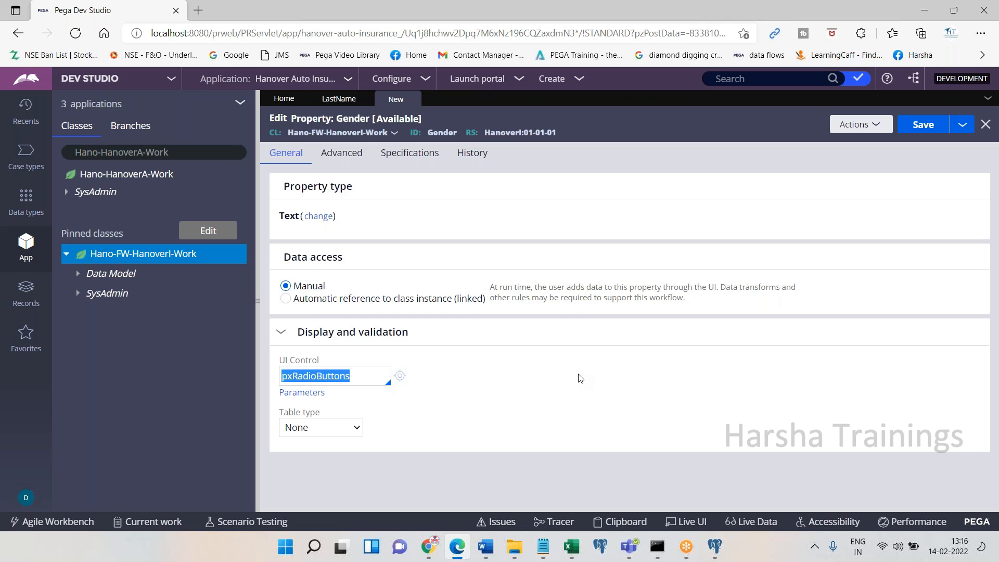
Set Gender's table type to Local List with values Male, Female and Prefer Not To Say
left_click(334, 427)
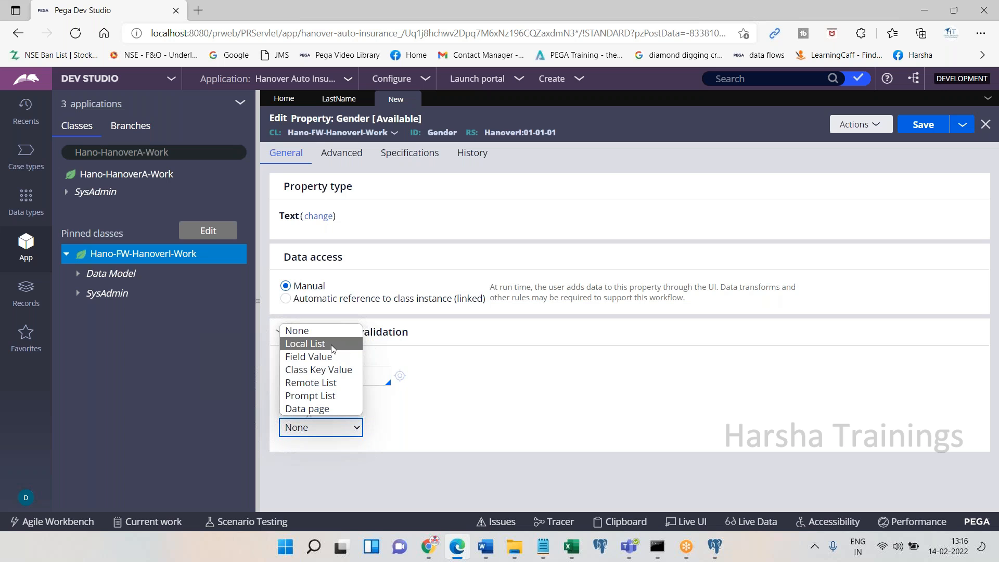
left_click(332, 344)
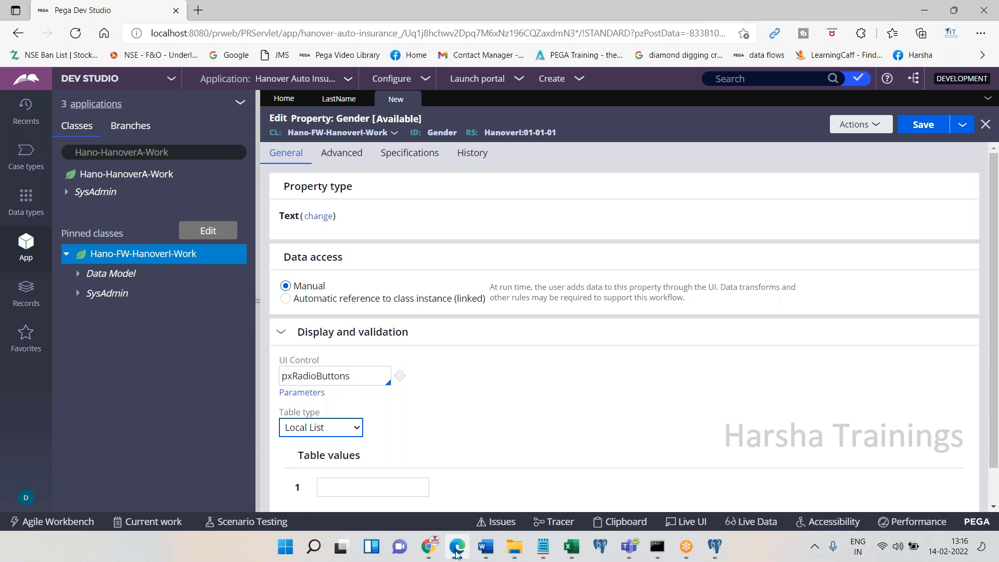
left_click(456, 556)
left_click(456, 548)
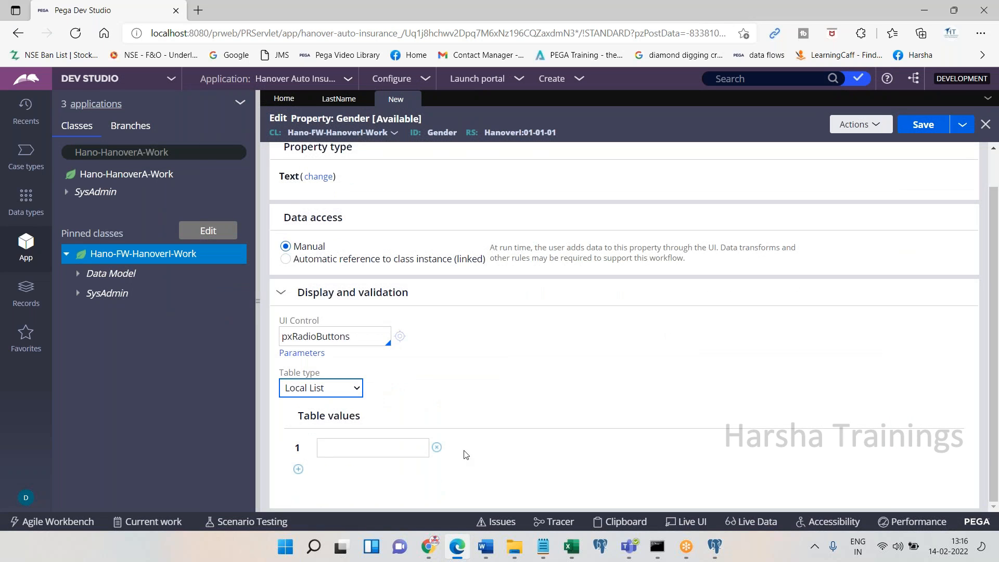
left_click(386, 451)
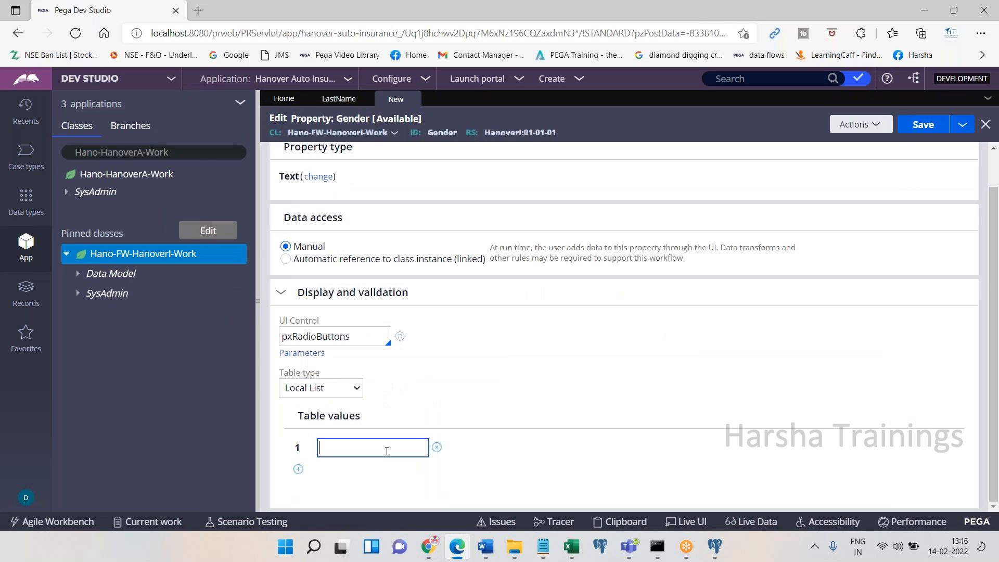
type("Male")
left_click(298, 469)
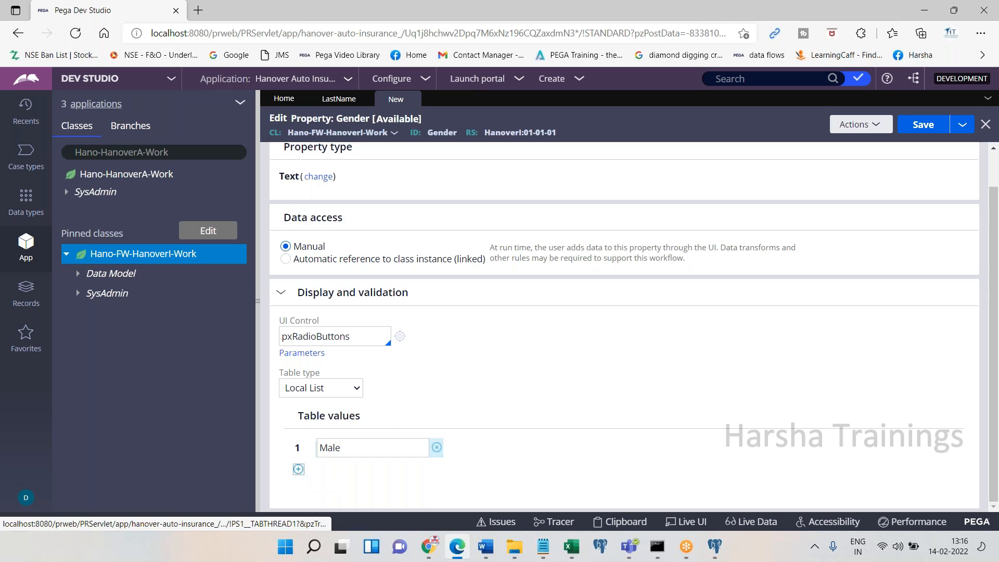
type("Female")
left_click(298, 488)
type("Prefer Not To ")
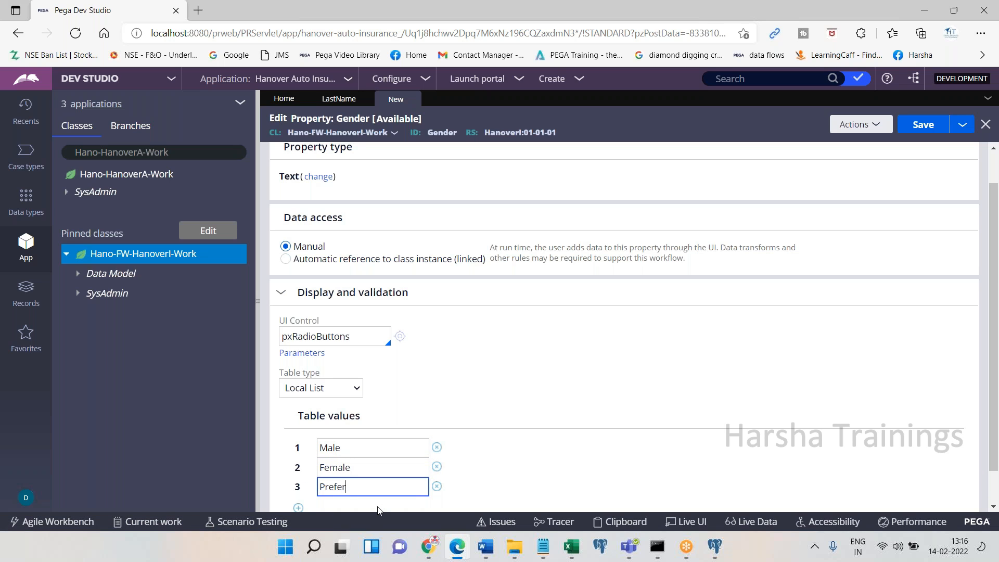
type("Say")
Save the Gender property and note 'Save. Done.' in Word
left_click(923, 126)
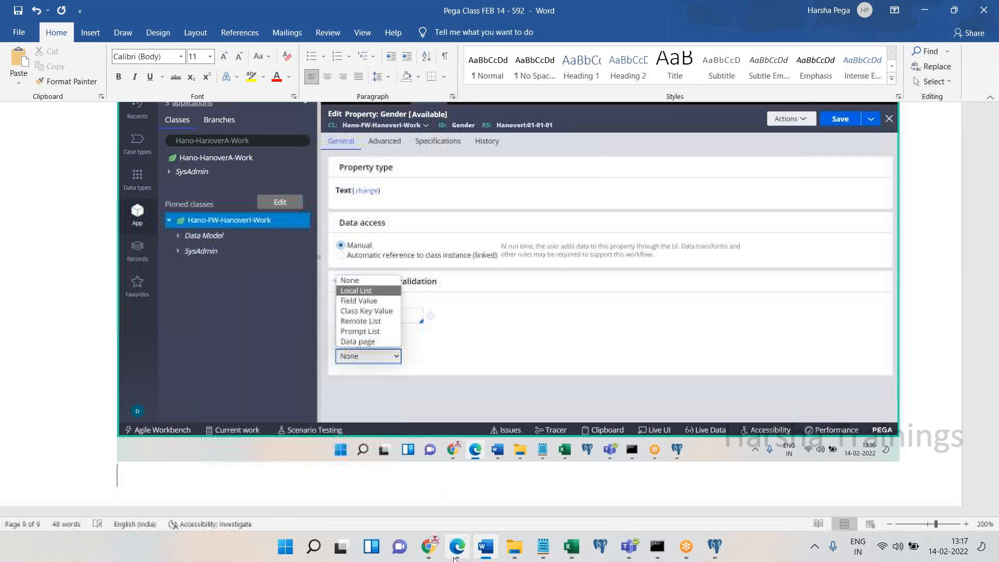
type("Save. Done.")
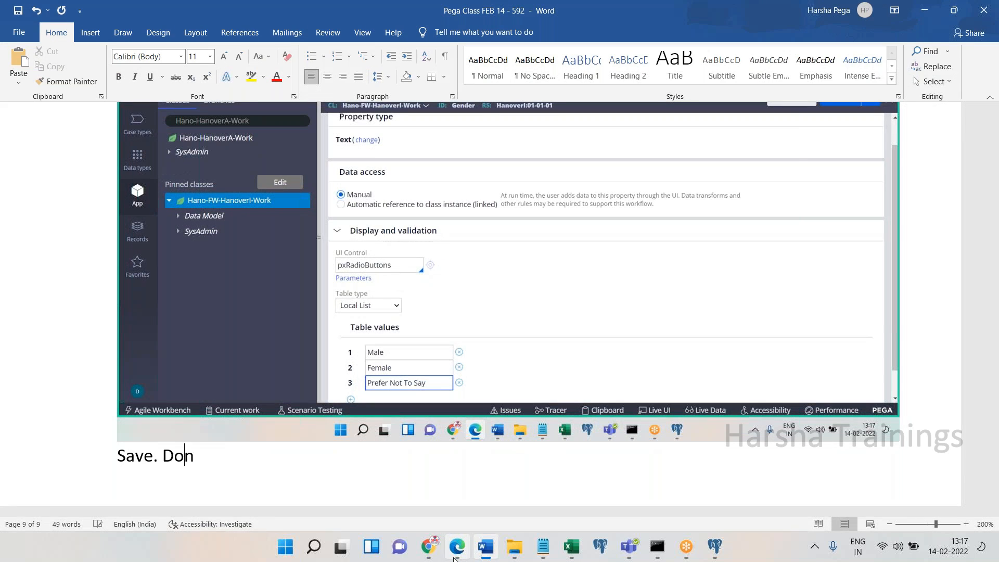
key("Return")
left_click(455, 555)
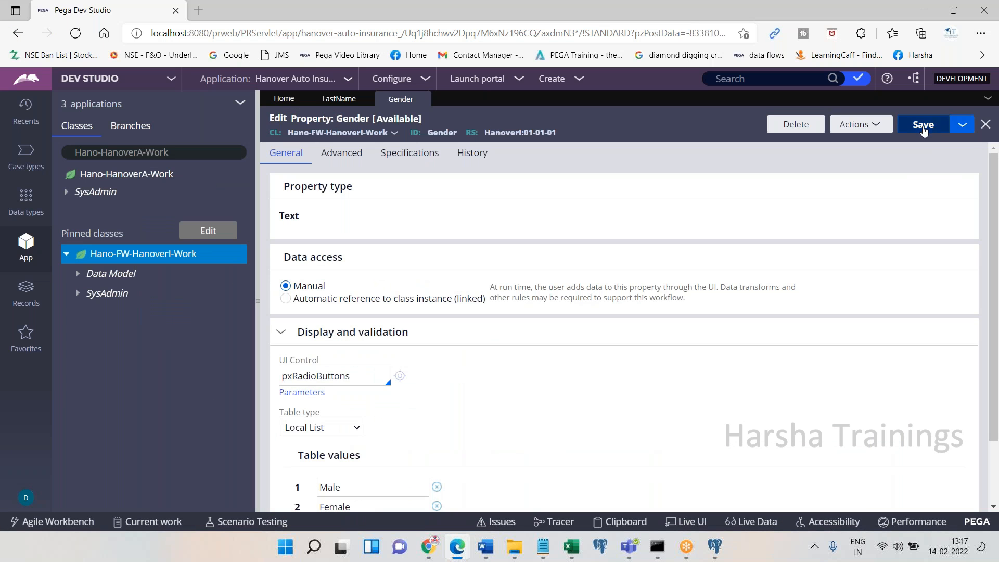
left_click(923, 128)
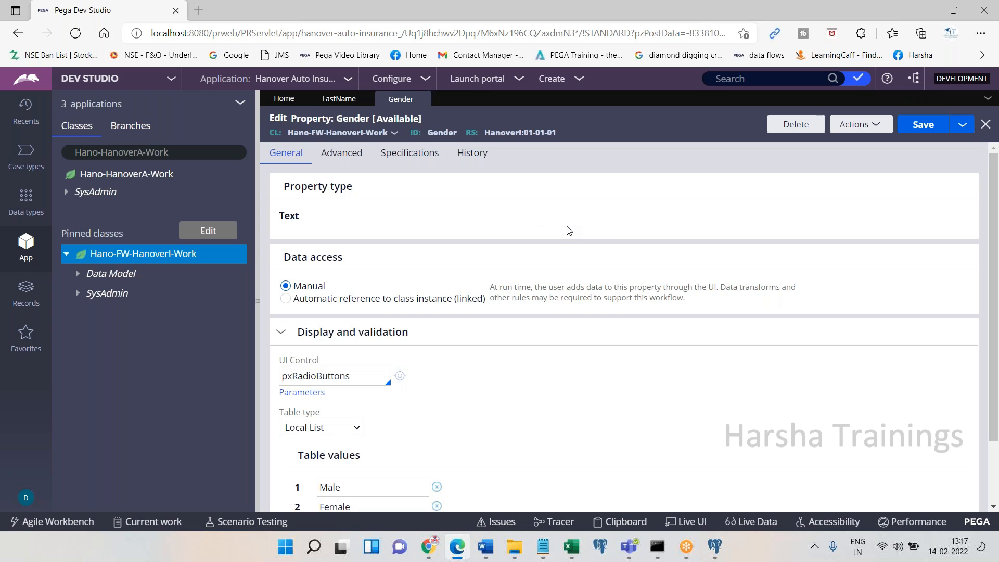
Create a property labelled 'Age' from the Actions menu and note 'Age' in Word
left_click(873, 129)
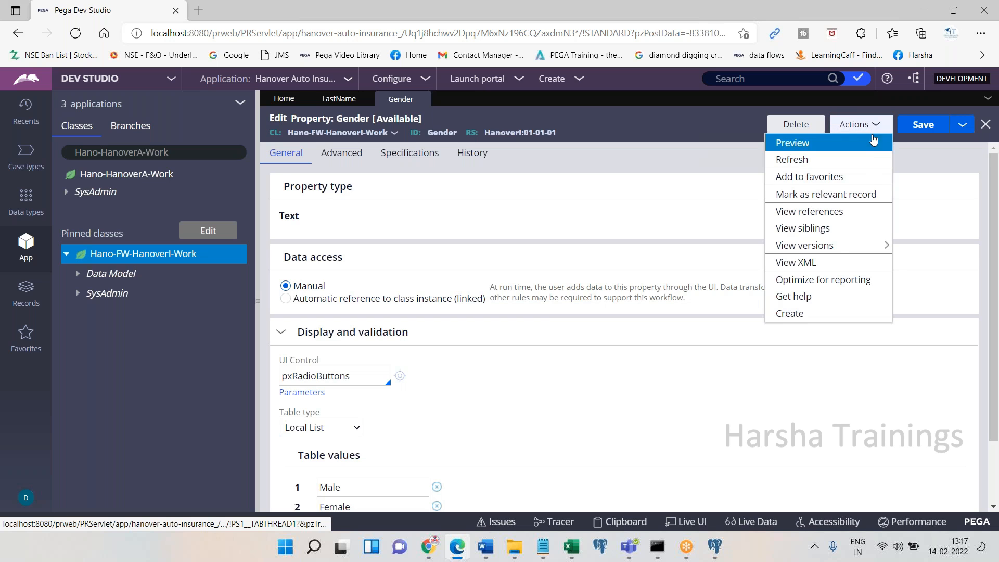
left_click(798, 314)
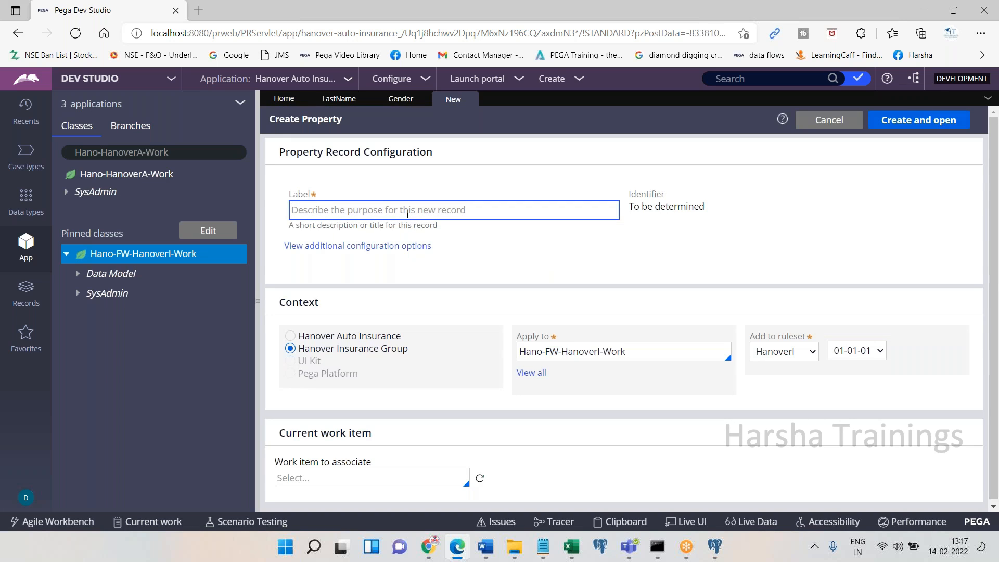
type("Age")
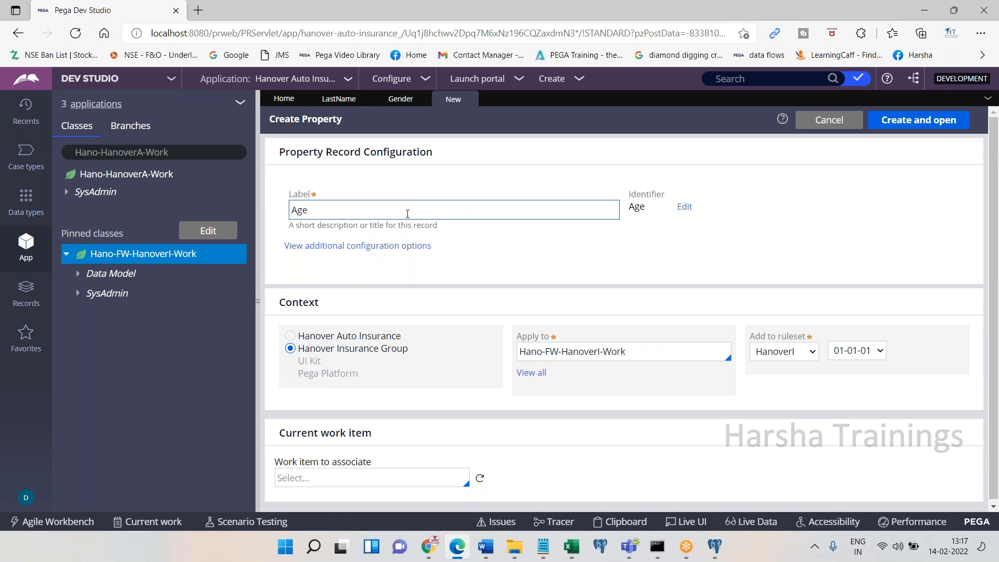
left_click(936, 120)
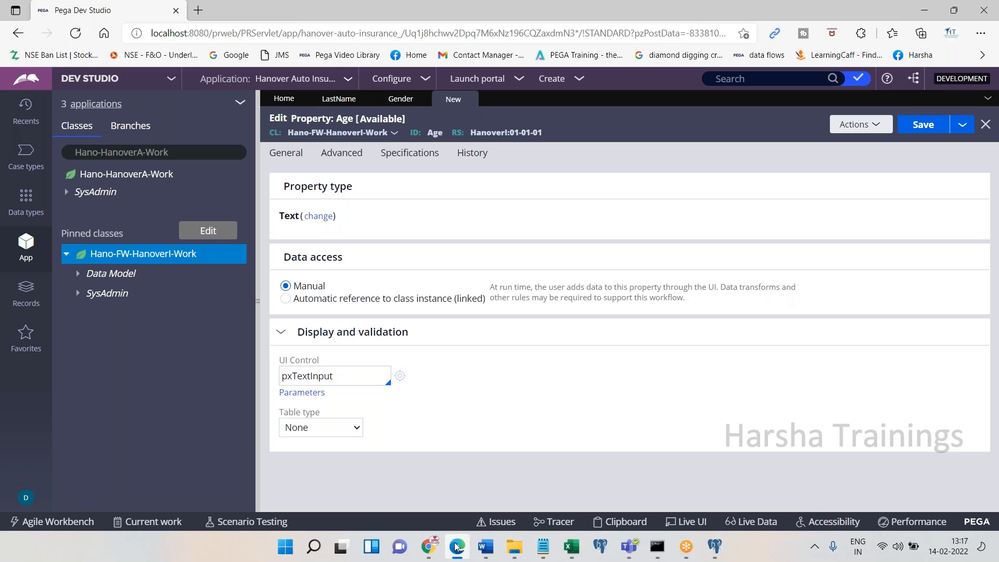
left_click(456, 546)
type("Age")
left_click(455, 546)
Pick Integer as the Age type and note 'click on change and choose integer' with a screenshot
left_click(457, 546)
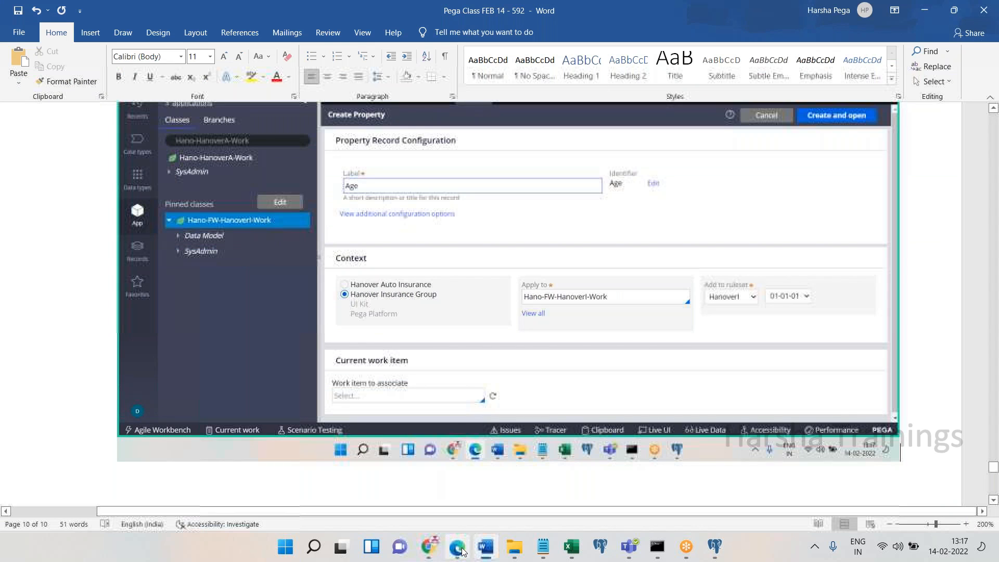
left_click(456, 546)
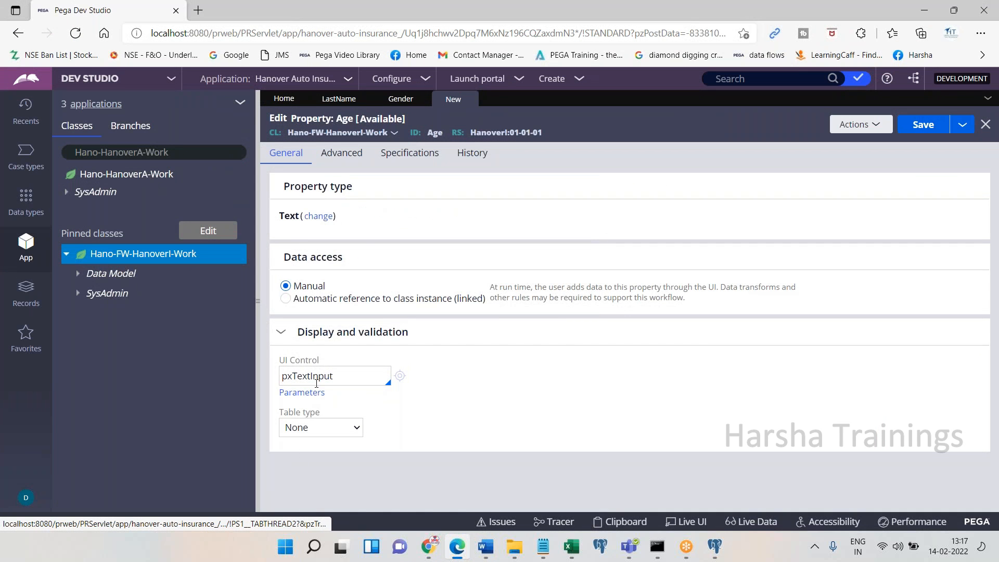
left_click(329, 220)
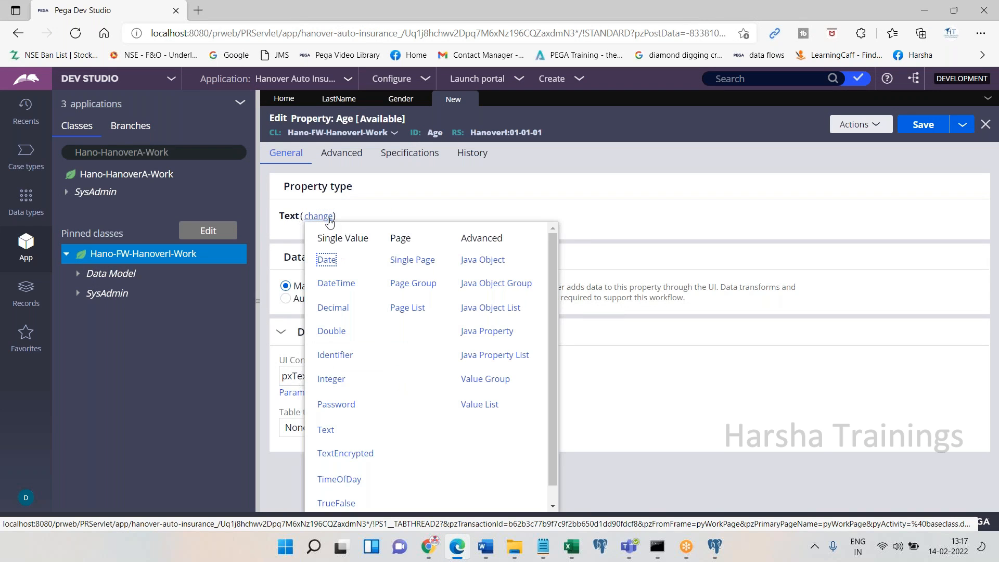
double_click(329, 388)
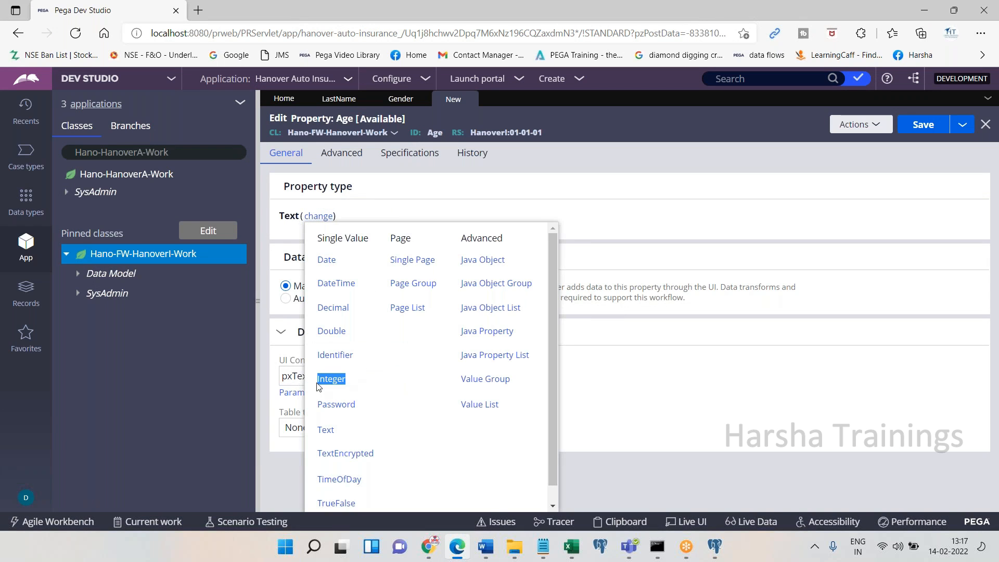
left_click(459, 550)
type("k on change ")
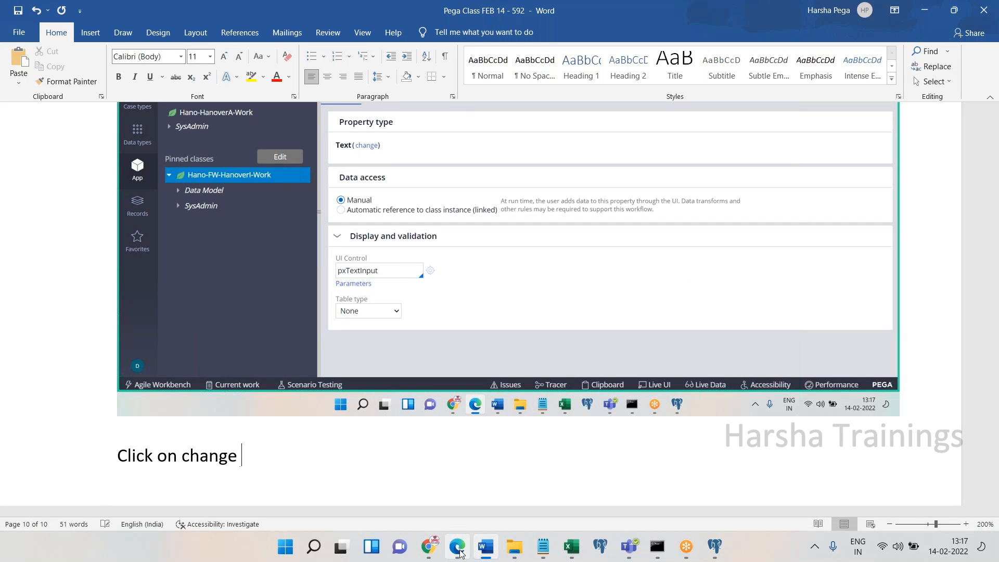
type("and choose integer")
key("Return")
key("ctrl+v")
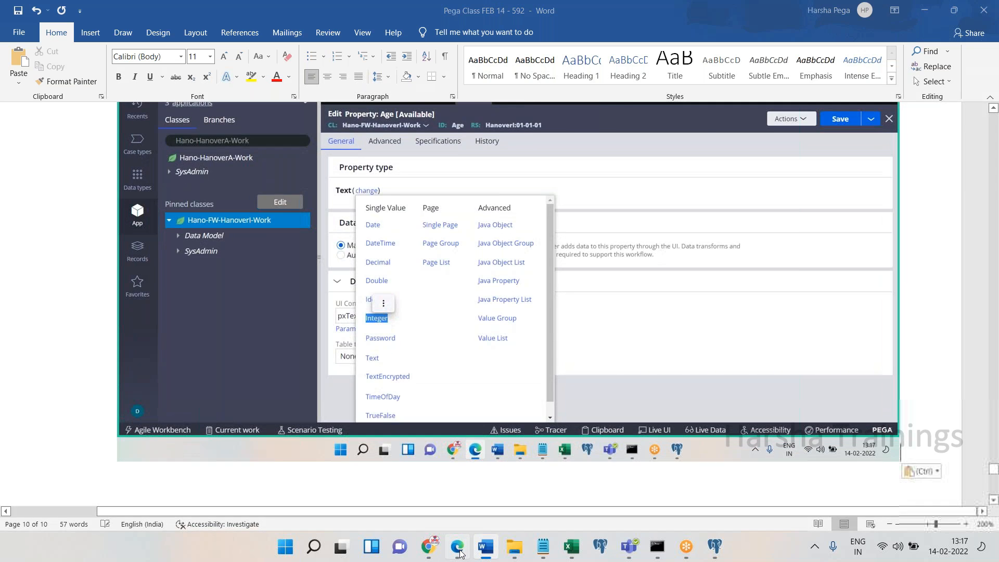
left_click(458, 547)
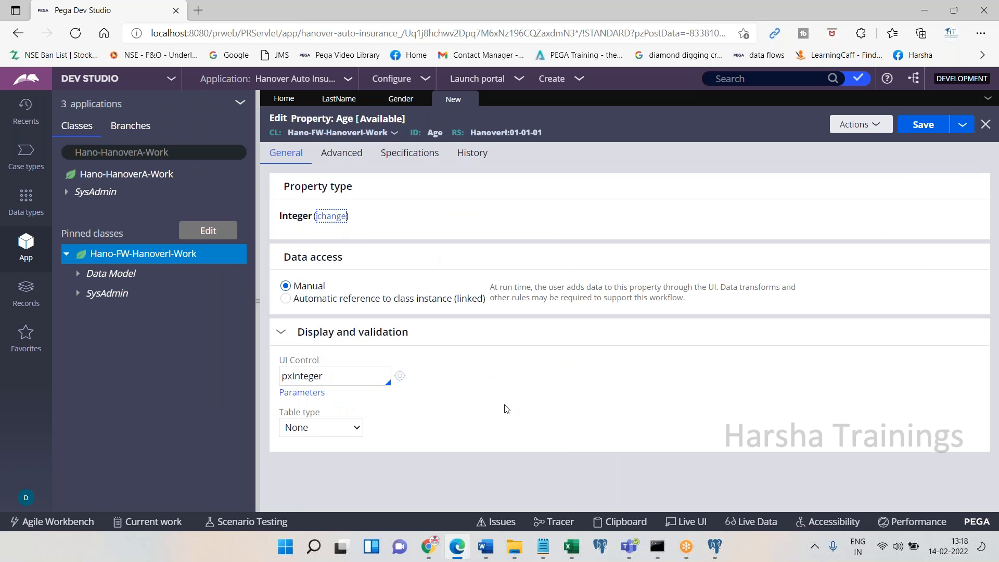
left_click(457, 552)
left_click(458, 556)
Reselect the Age type as Integer and add the form screenshot with 'Save. Done.' to Word
left_click(332, 216)
left_click(338, 429)
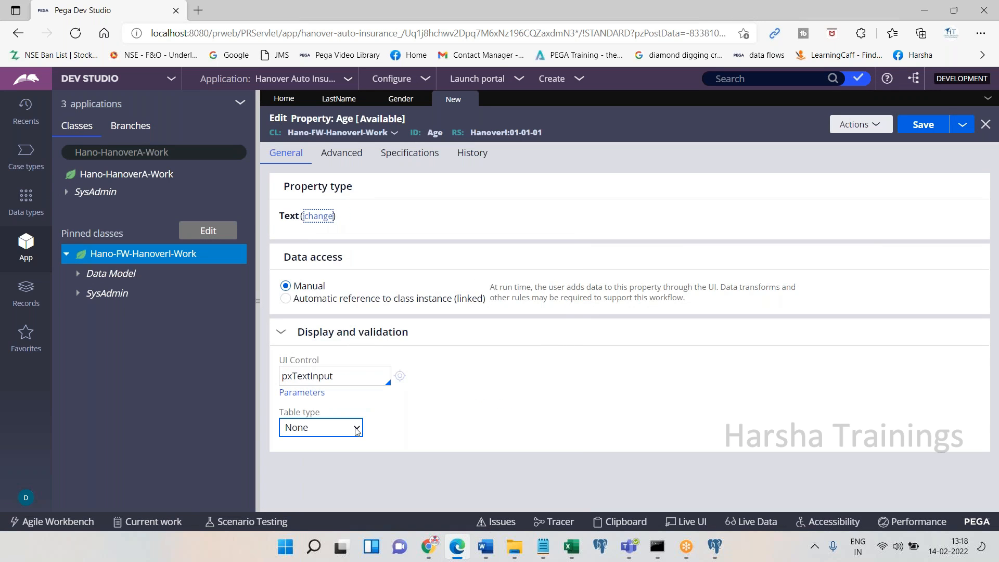
left_click(323, 217)
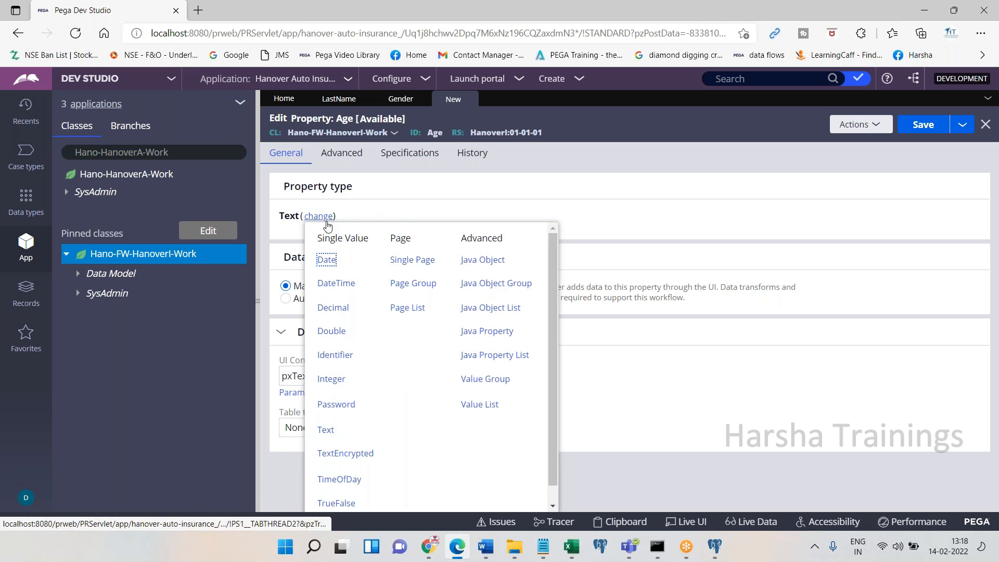
left_click(333, 386)
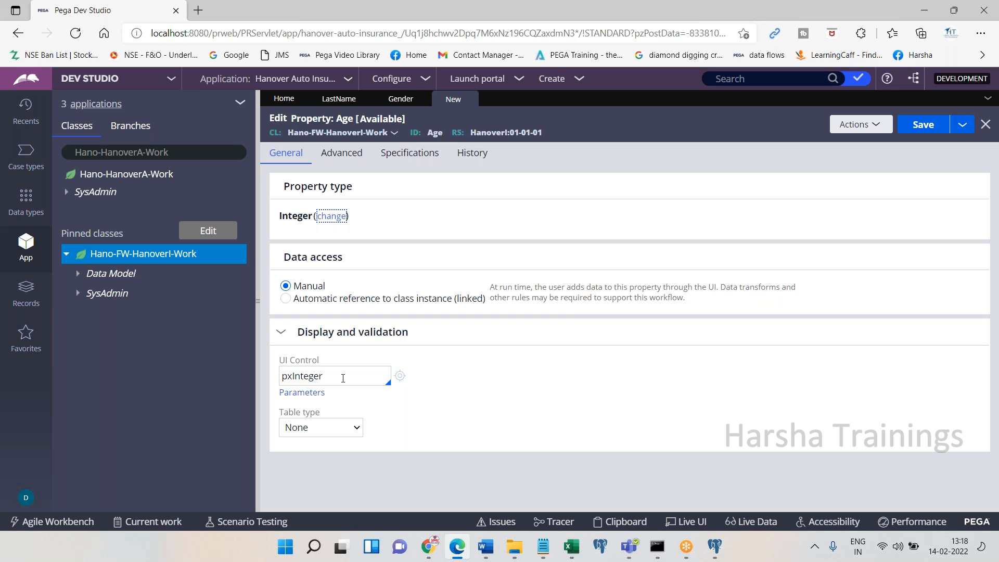
left_click(467, 556)
key("ctrl+v")
key("Return")
type("Save. Done.")
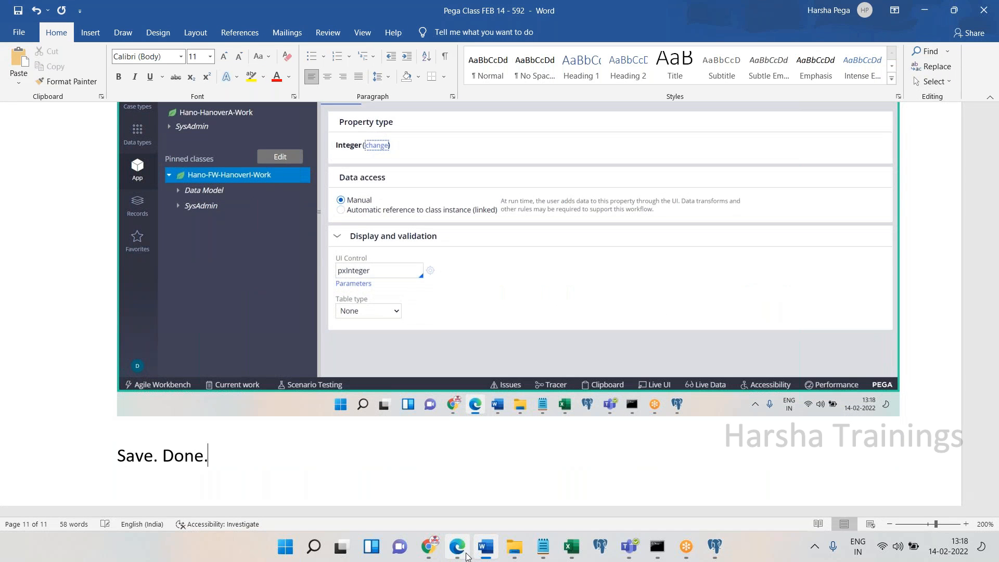
key("Return")
left_click(467, 556)
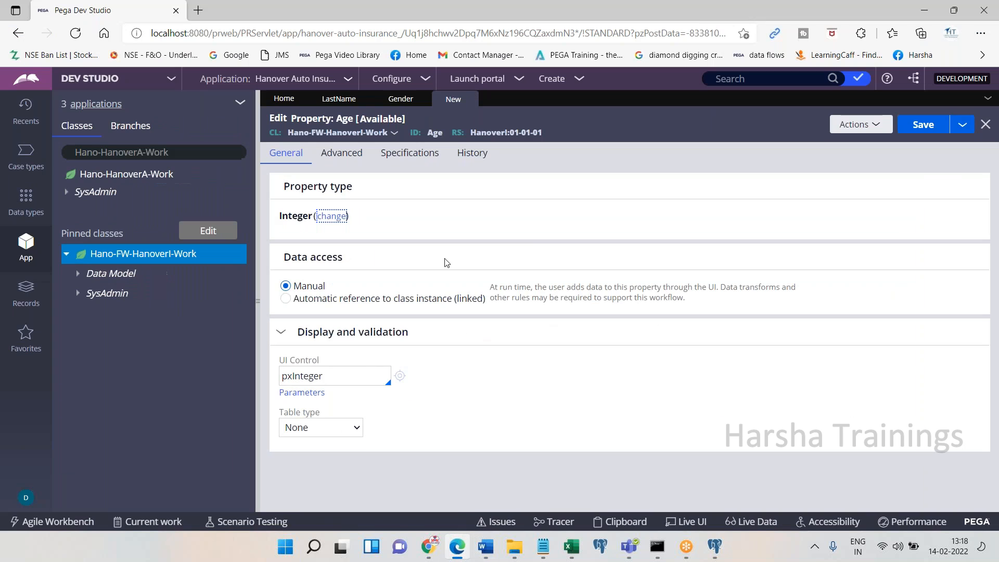
Save the Age property and preview it, moving the blank preview window aside
left_click(932, 126)
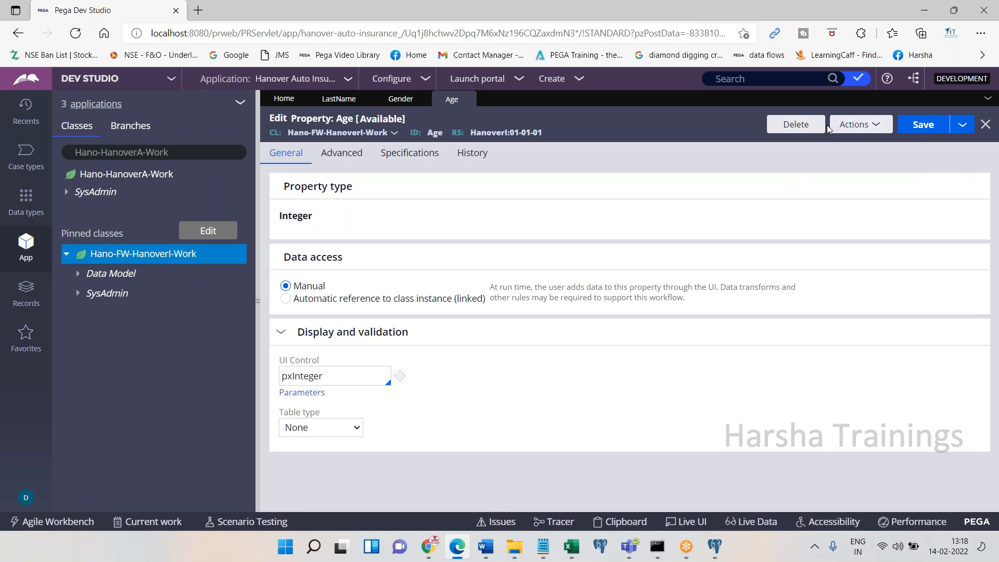
left_click(879, 124)
left_click(874, 141)
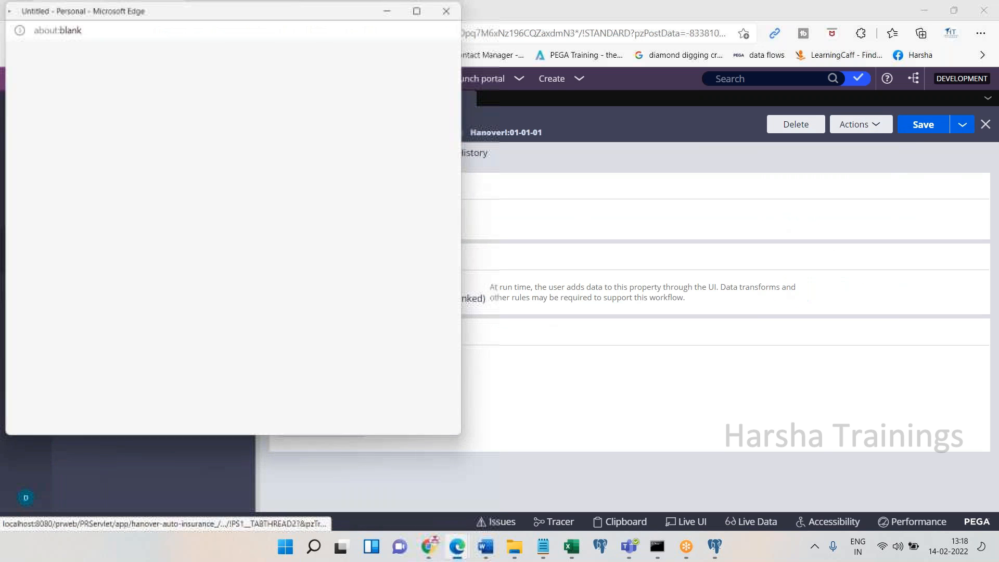
left_click_drag(305, 7, 296, 75)
Close the preview, create a 'Country' property and begin retyping its UI control as pxDropd
left_click(436, 77)
left_click(862, 124)
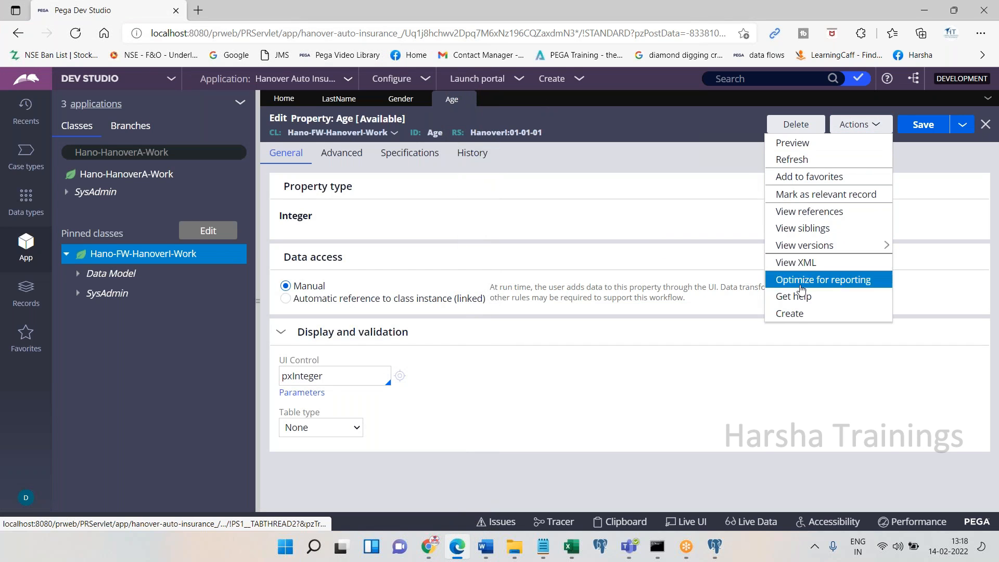
left_click(799, 310)
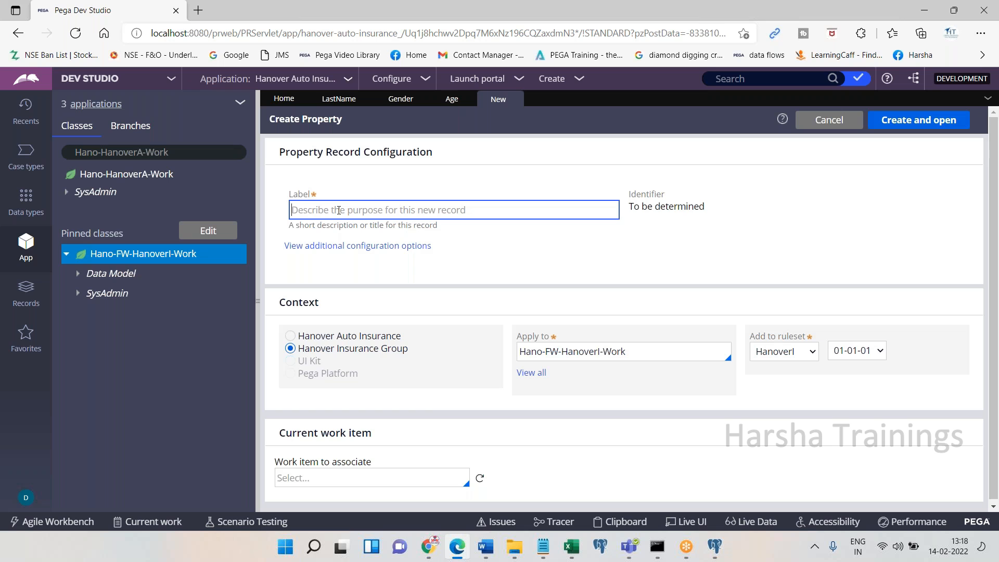
type("Country")
key("Tab")
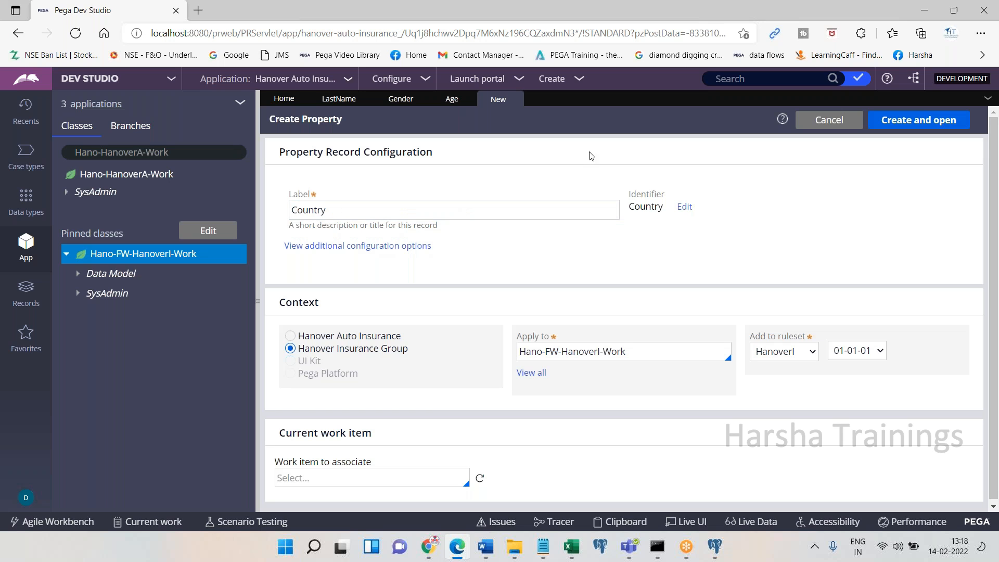
left_click(904, 125)
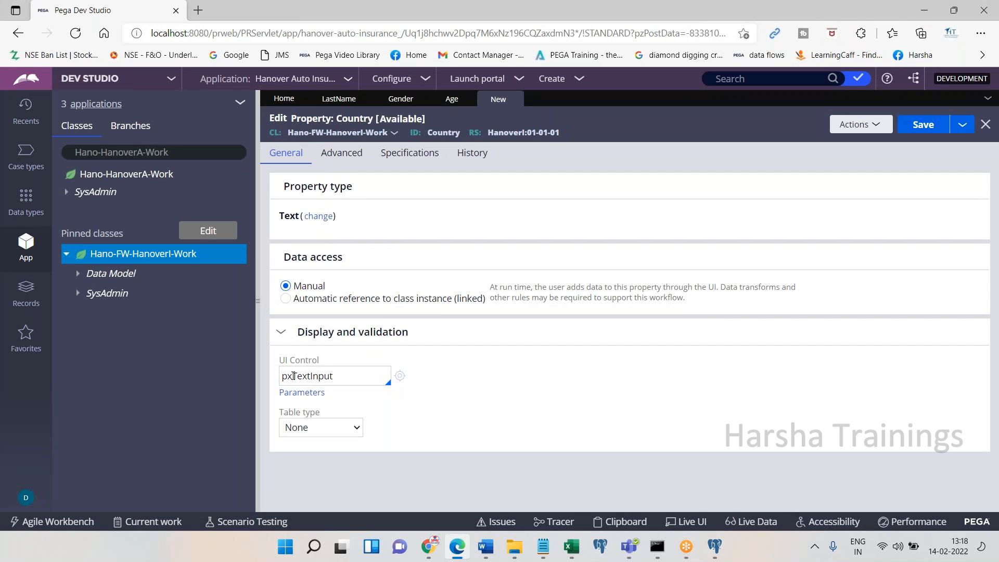
double_click(294, 375)
type("pxDropd")
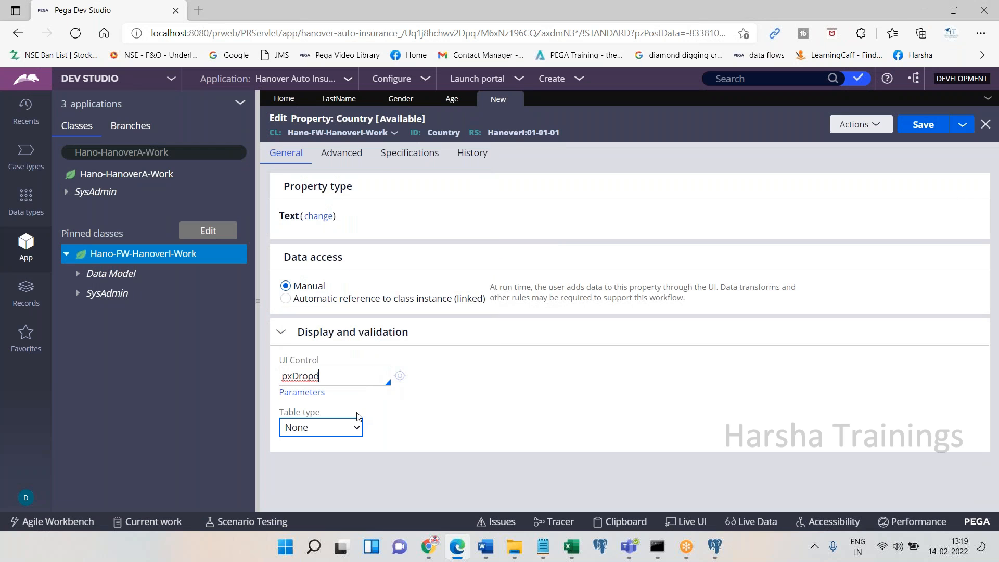
Paste a screenshot into the Word notes and set Country's table type to Local List
left_click(452, 550)
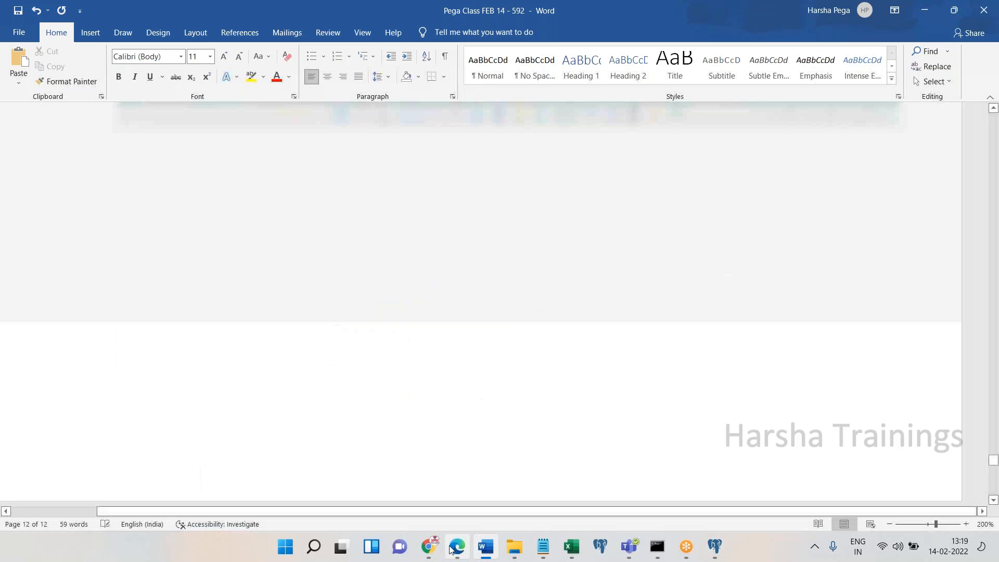
key("ctrl+v")
left_click(451, 550)
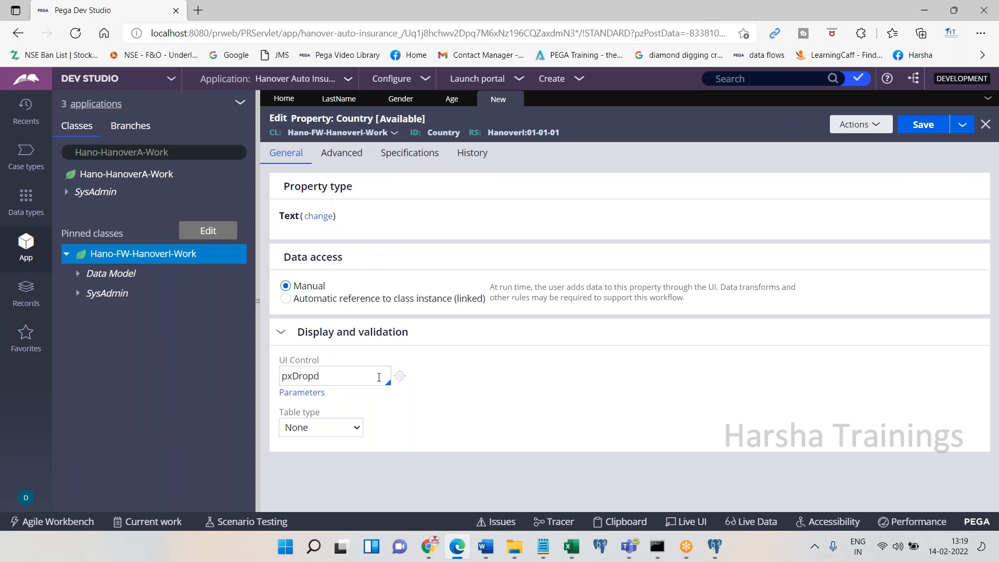
left_click(312, 390)
left_click(343, 427)
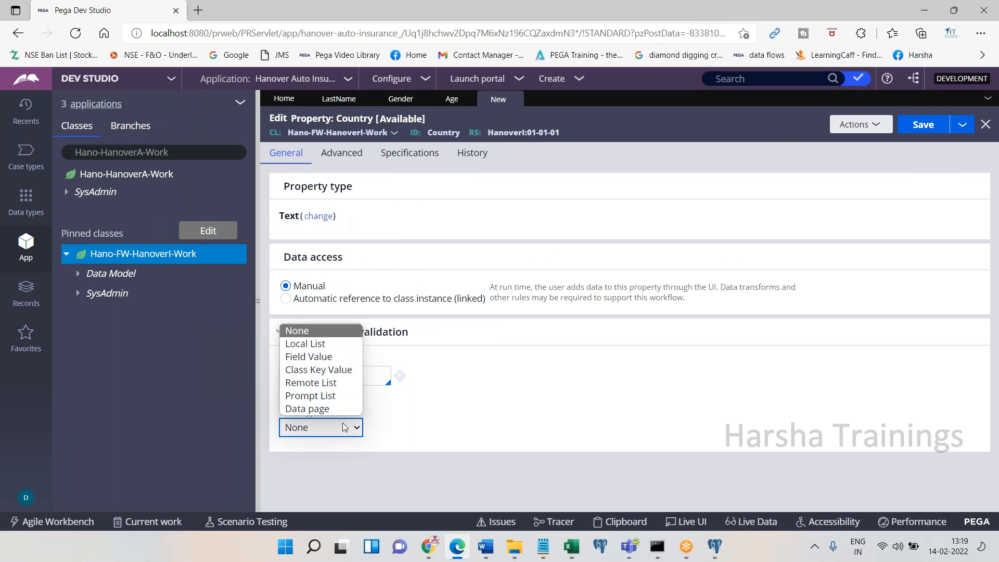
left_click(328, 343)
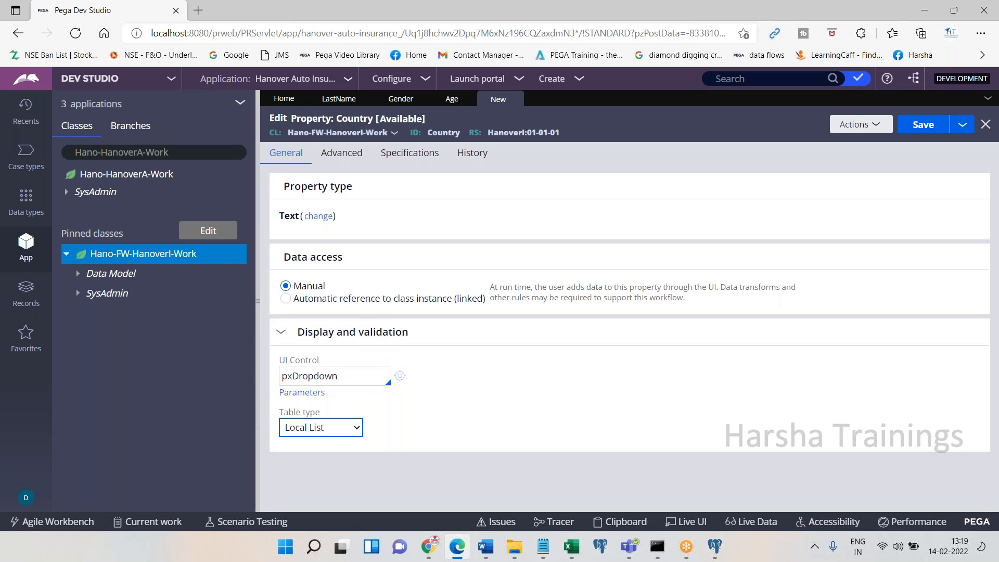
left_click(458, 547)
left_click(458, 547)
Enter INDIA, USA and UK as Country's local list values and save the property
left_click(355, 446)
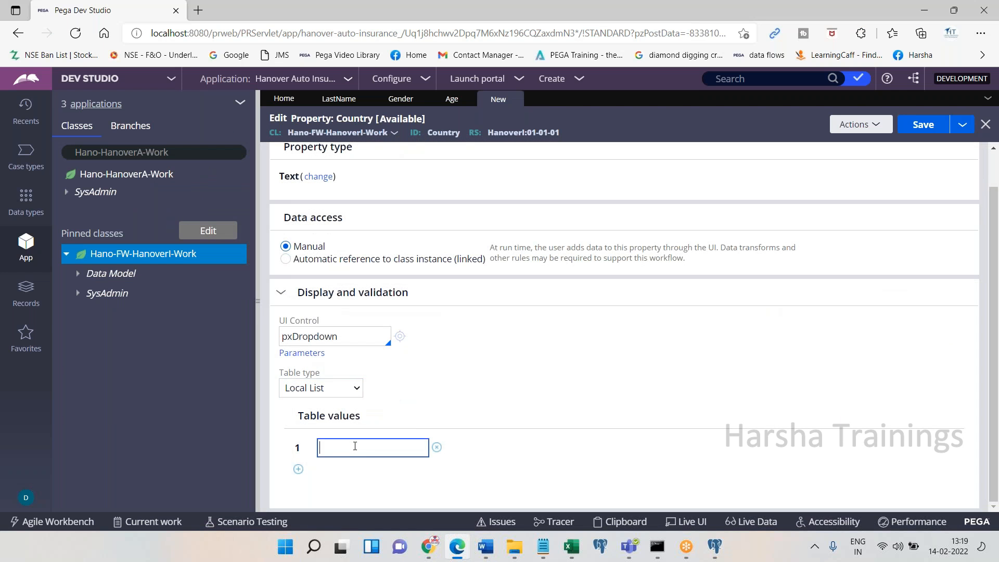
type("INDIA")
left_click(298, 469)
type("USA")
left_click(298, 489)
type("UK")
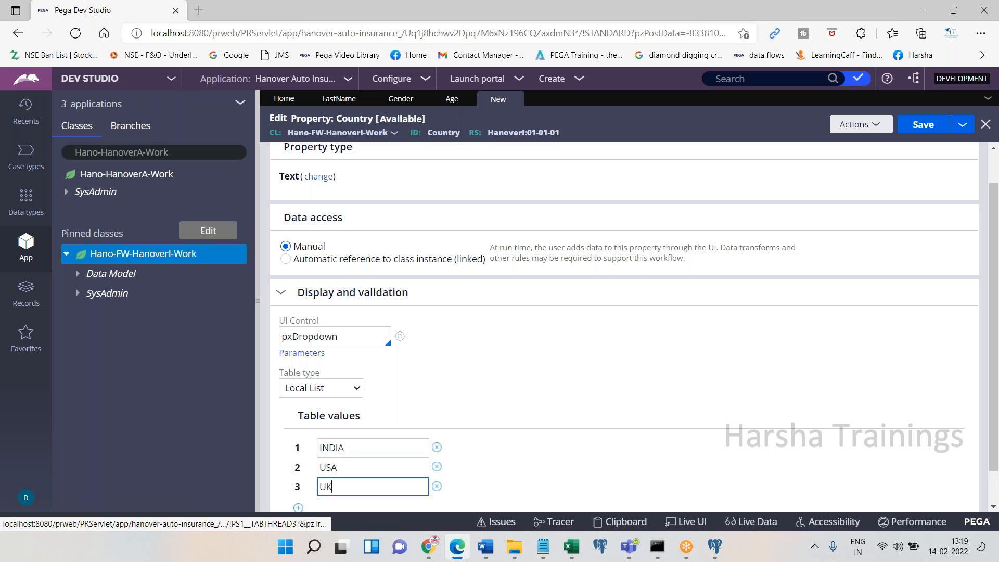
left_click(923, 125)
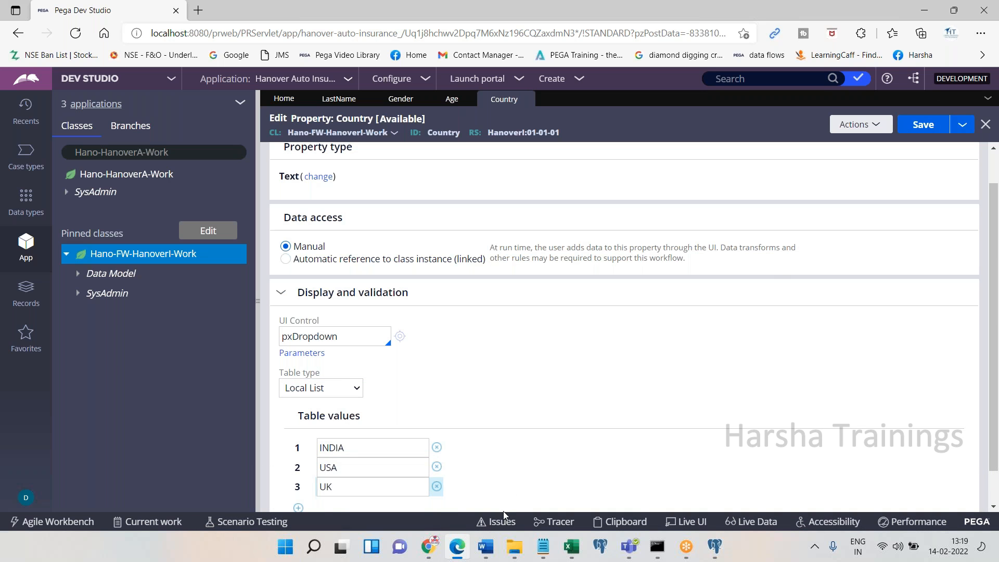
Paste the Country screenshot into Word with the notes 'Save. Done.' and 'State'
key("alt+Tab")
key("ctrl+v")
key("Return")
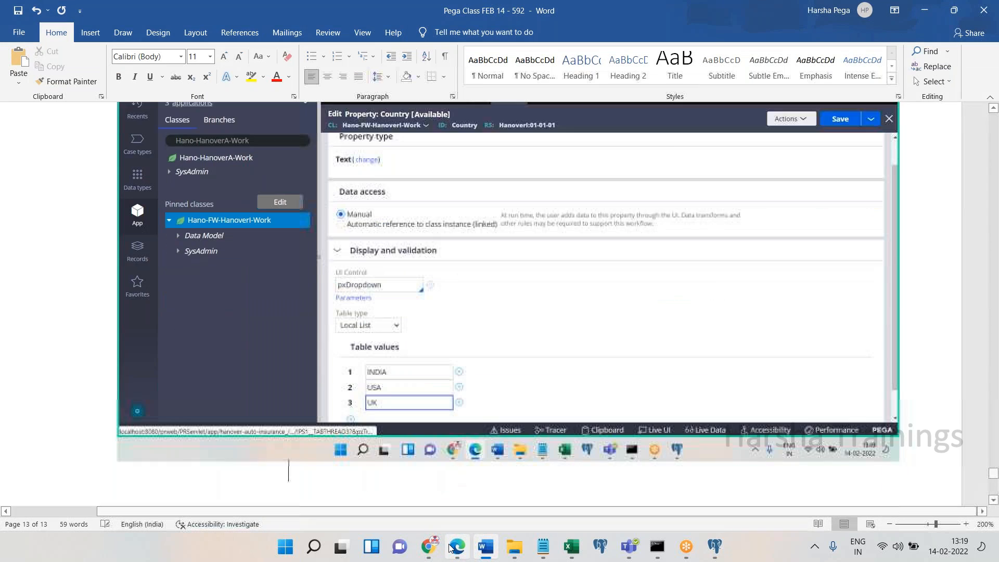
type("Save. Done.")
key("Return")
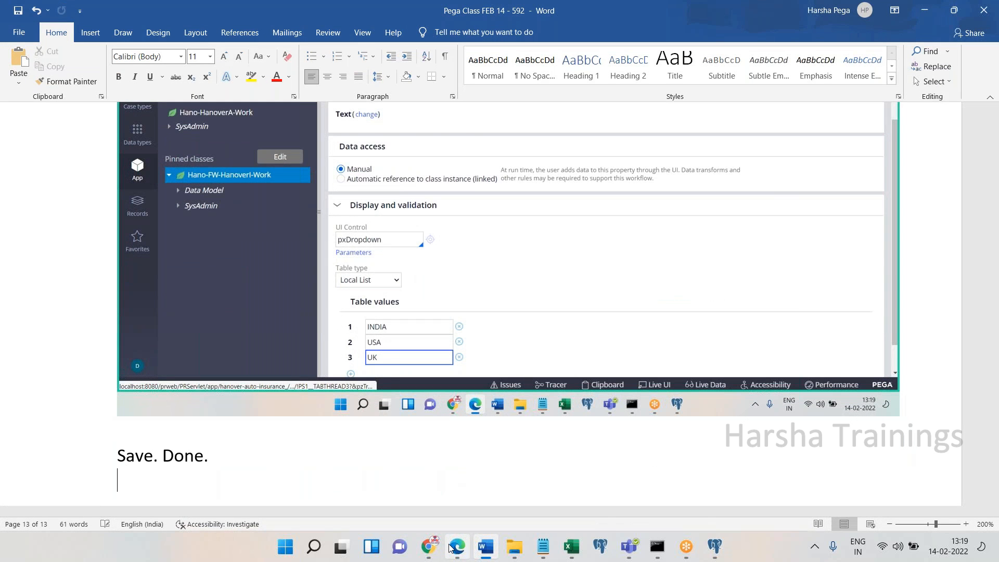
key("Return")
type("State")
key("Return")
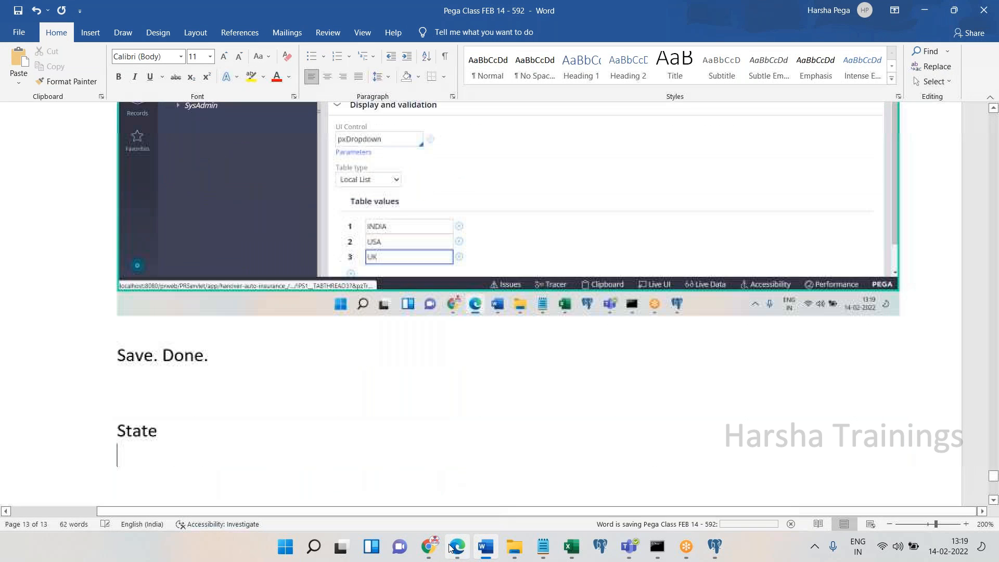
left_click(453, 546)
left_click(856, 124)
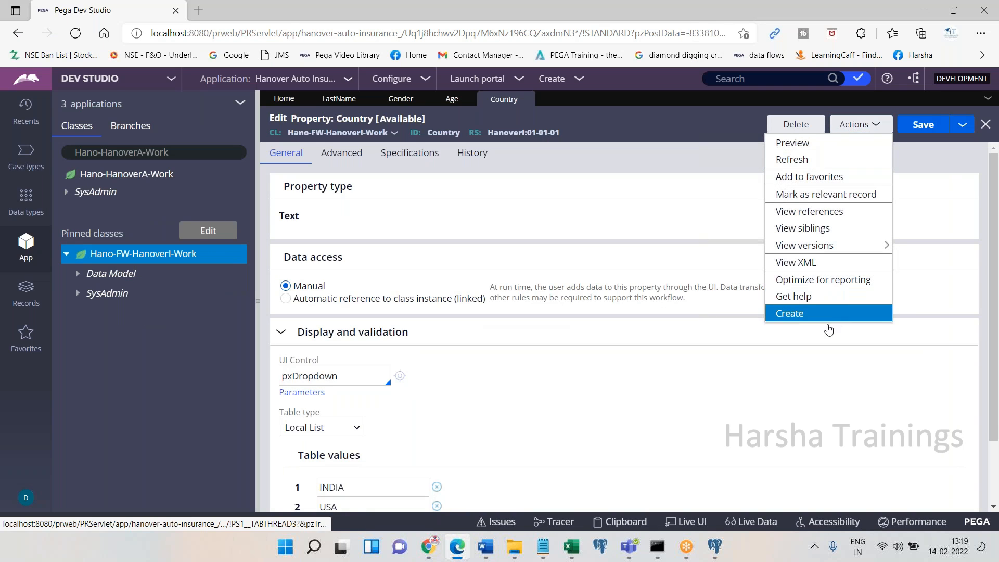
Create a new property labelled State and open it
left_click(780, 312)
type("State")
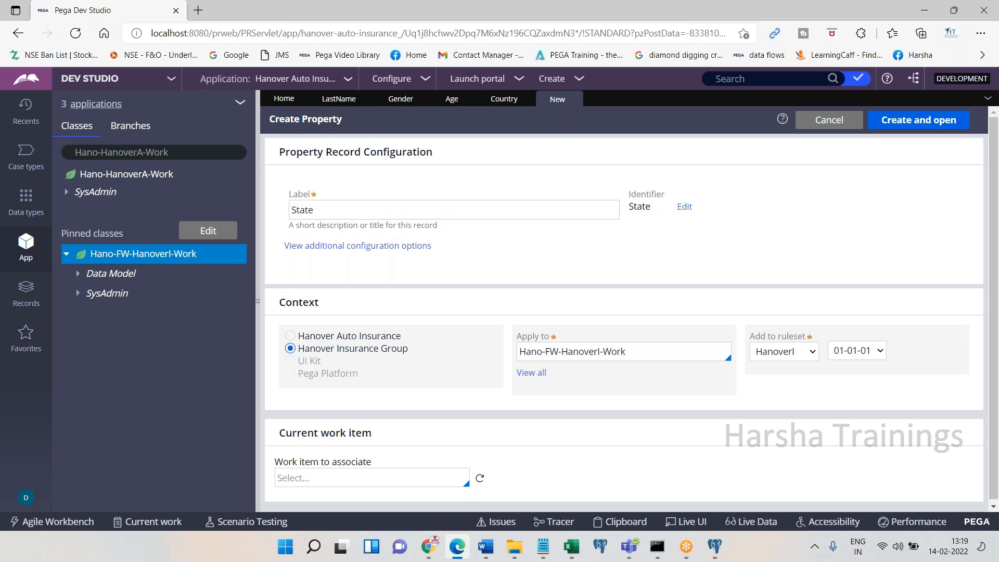
left_click(885, 121)
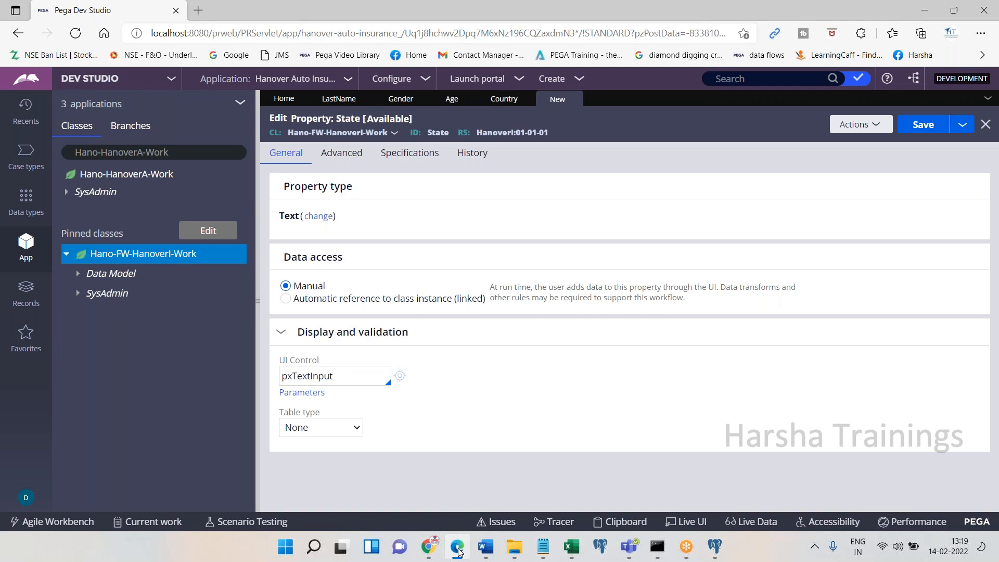
left_click(486, 546)
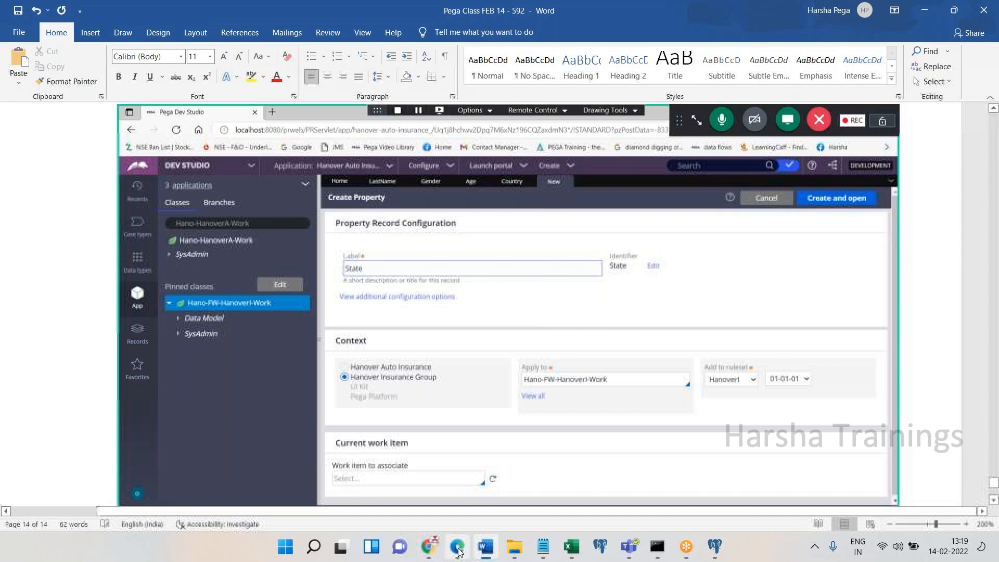
left_click(457, 546)
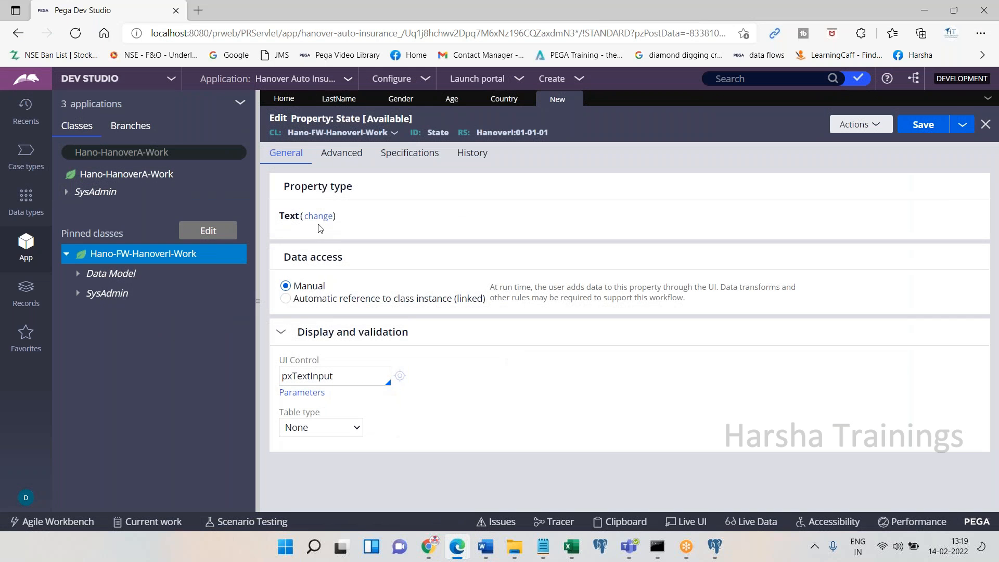
Change State's UI control from pxTextInput to pxDropdown
left_click_drag(297, 376, 403, 381)
key("BackSpace")
key("BackSpace")
type("Dropdown")
key("ctrl+a")
left_click(455, 551)
left_click(454, 555)
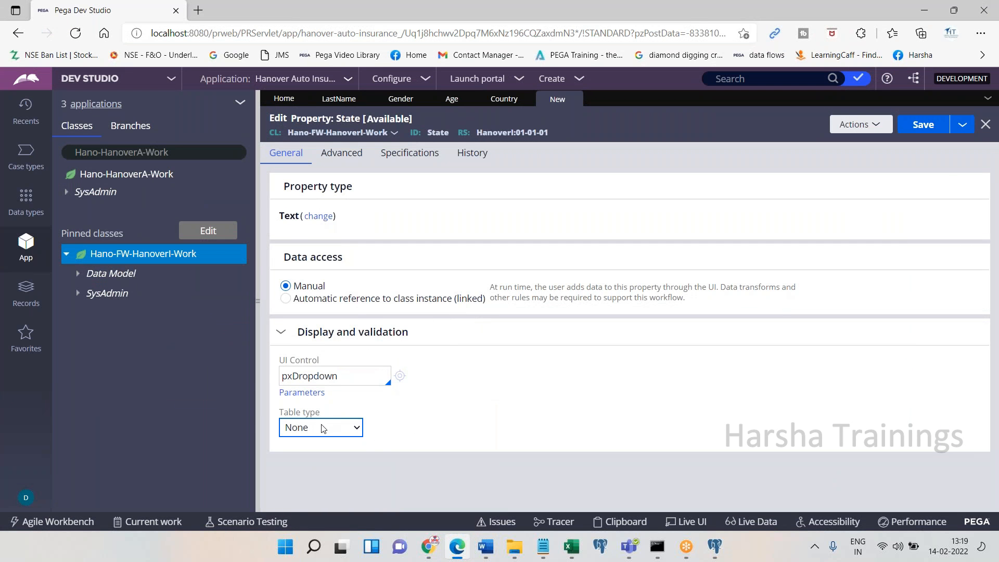
Set State's table type to Local List with values AP, TS, NY and NZ, and save
left_click(323, 427)
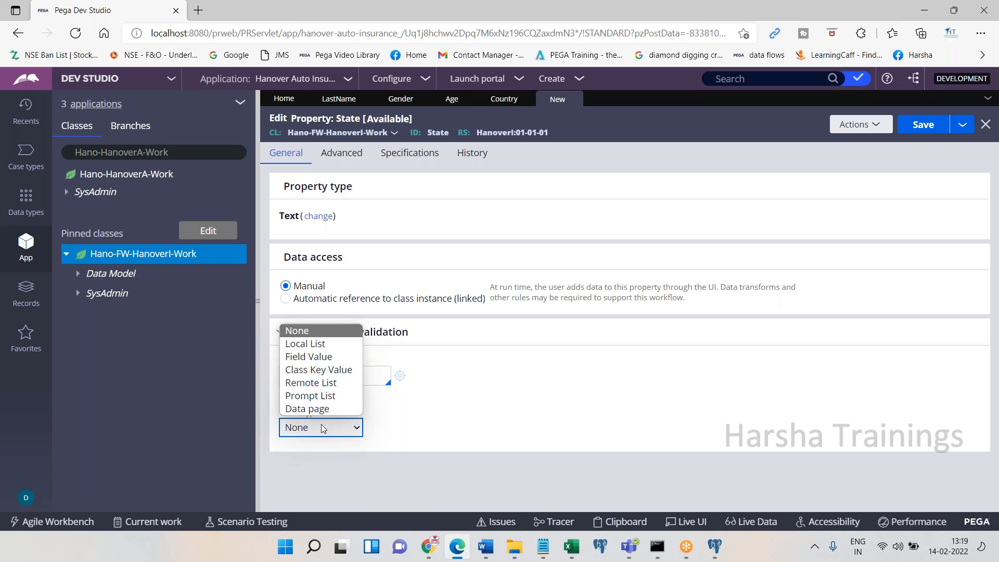
left_click(322, 344)
left_click(354, 486)
type("AP")
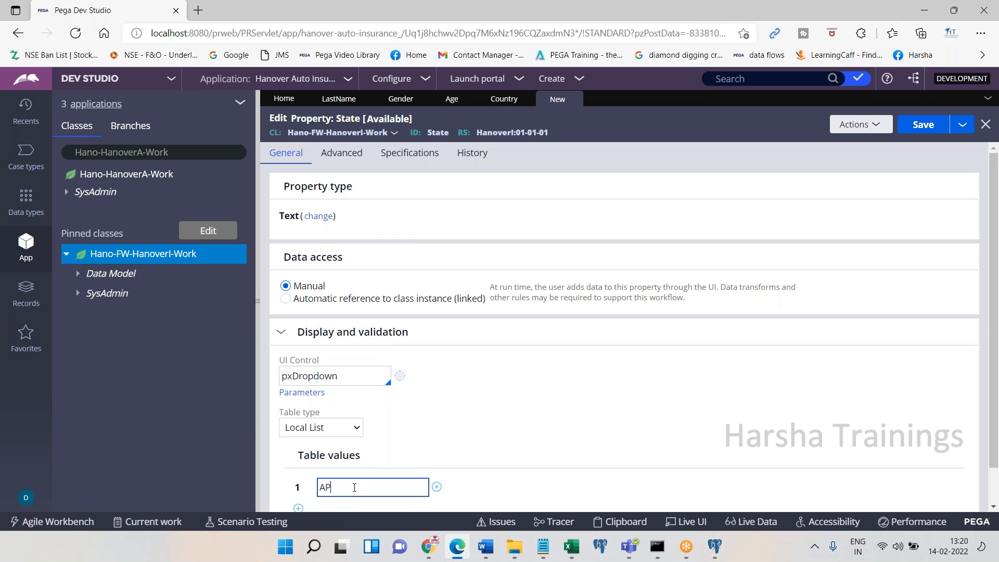
scroll(339, 483, "down", 1)
left_click(298, 487)
type("TS")
left_click(298, 488)
type("NY")
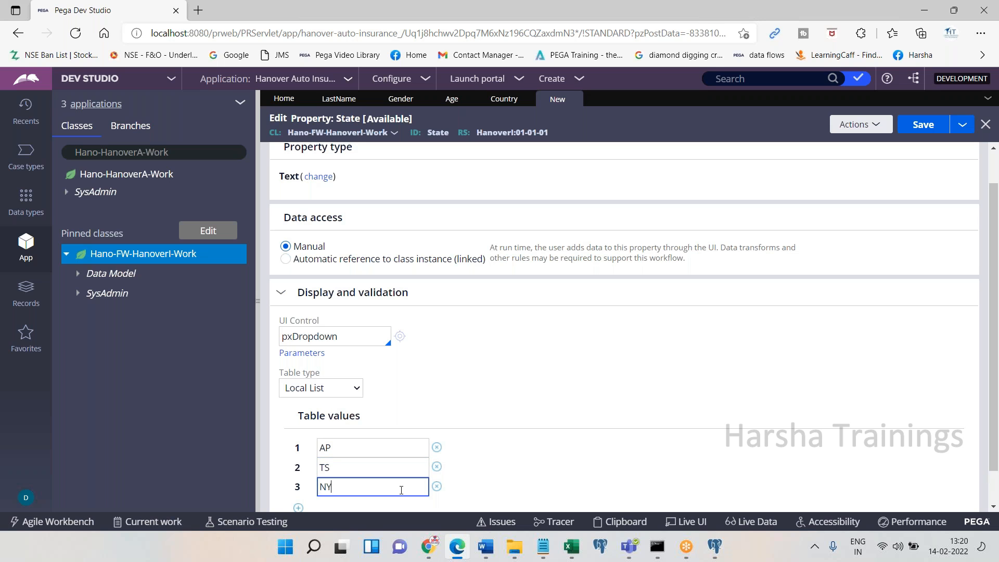
left_click(298, 507)
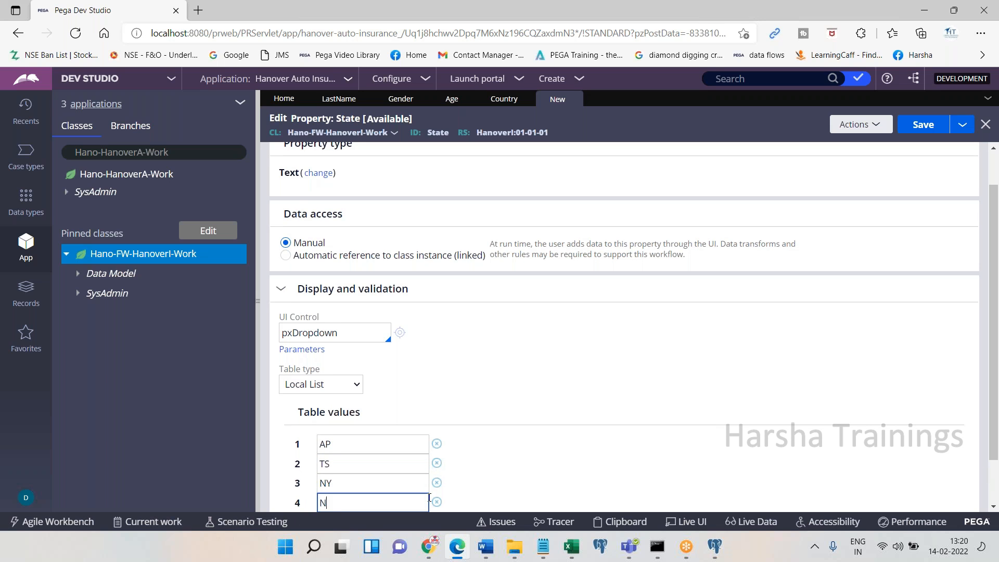
type("NZ")
left_click(931, 127)
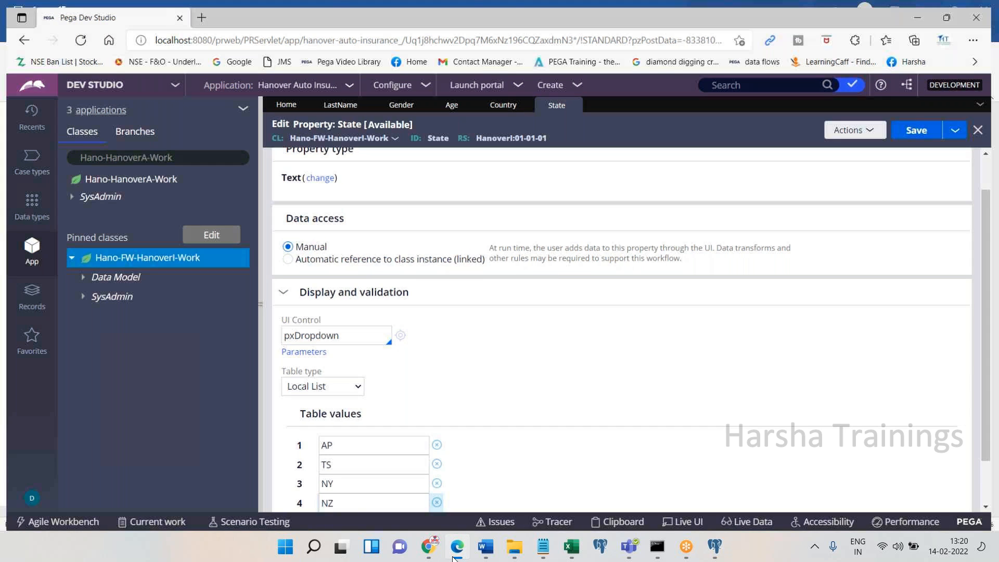
Note 'Save. Done.' for the State property in the Word notes
key("alt+Tab")
type("Save. Done.")
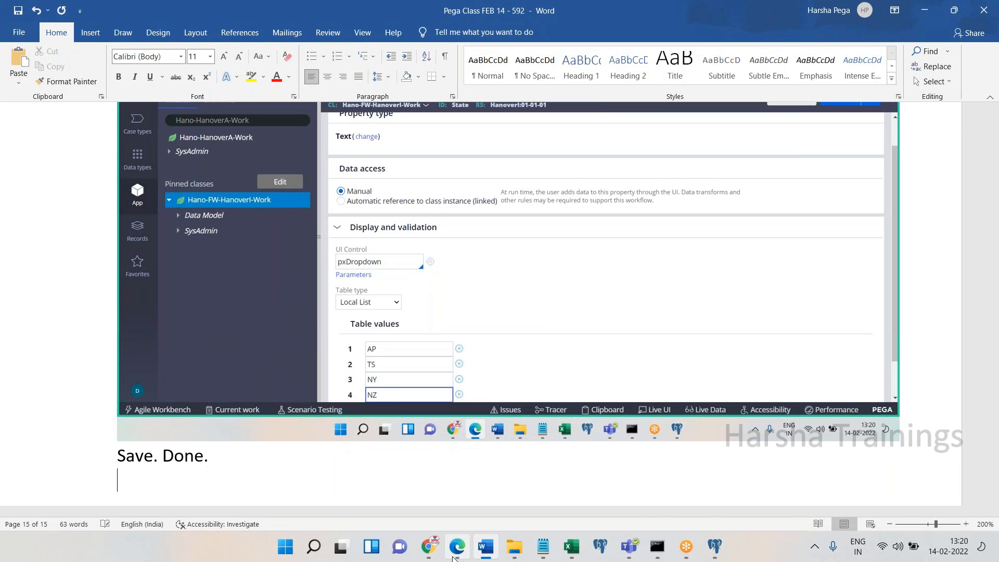
key("alt+Tab")
left_click(856, 124)
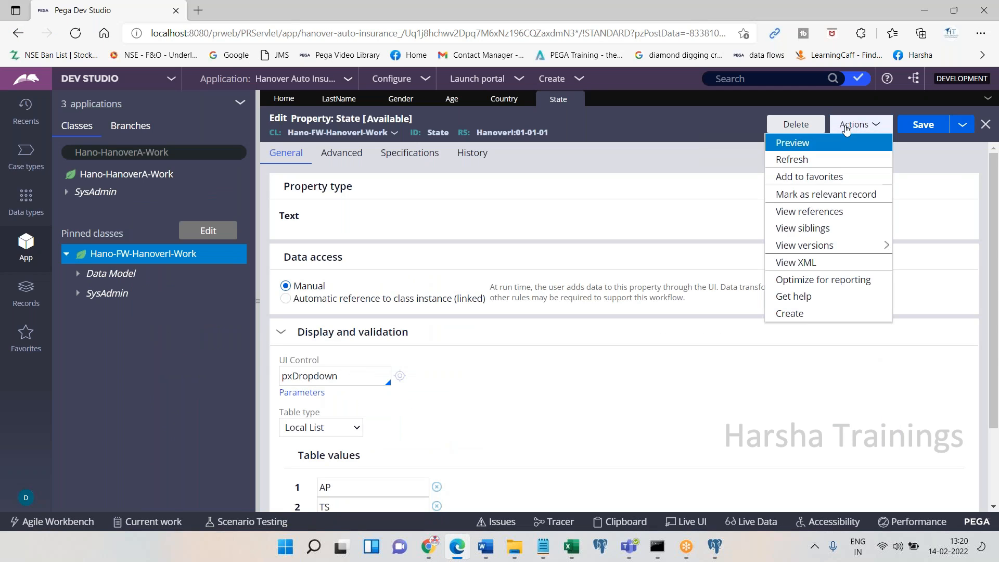
Create and open a new City property, pasting a screenshot into the notes
left_click(789, 312)
left_click(345, 210)
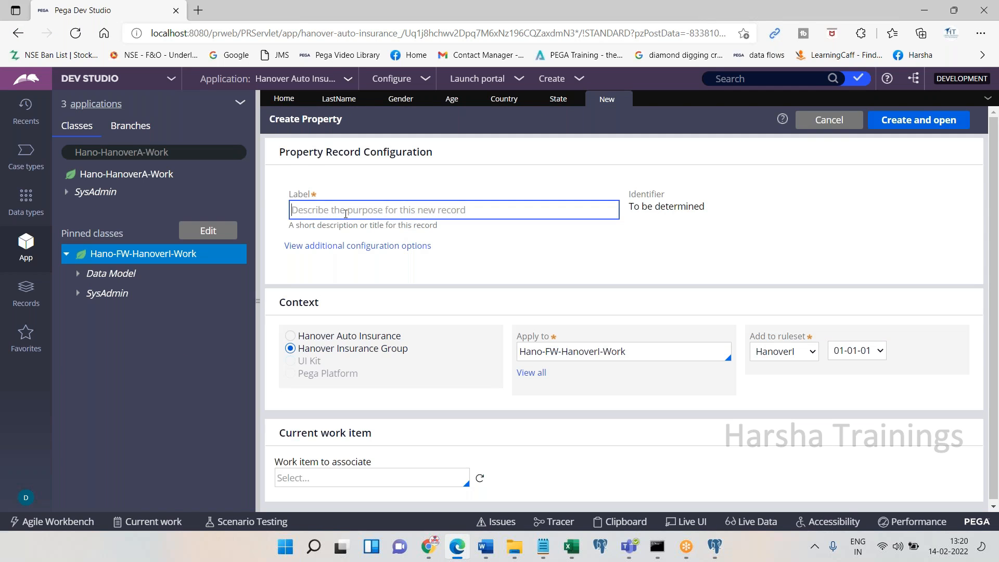
type("City")
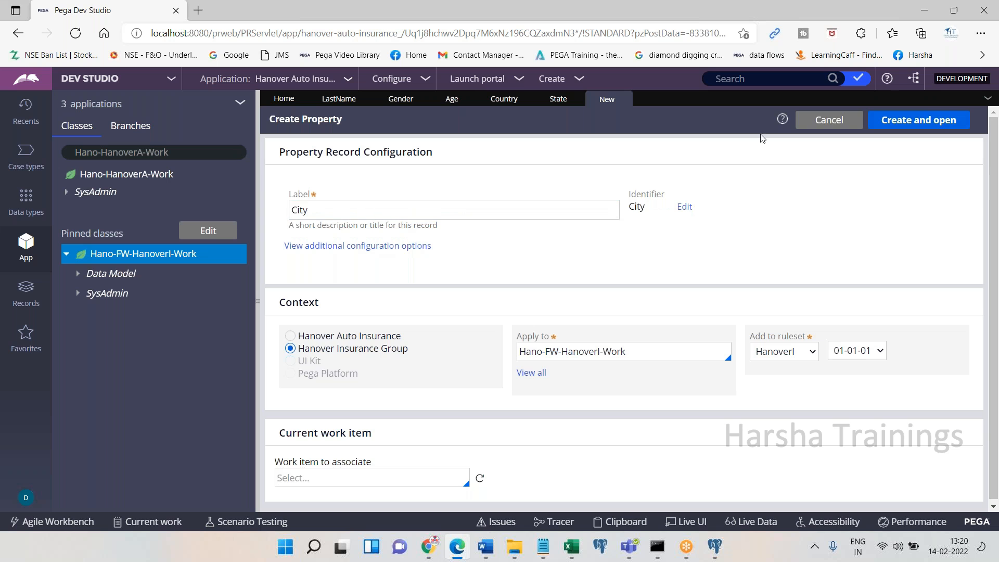
left_click(926, 121)
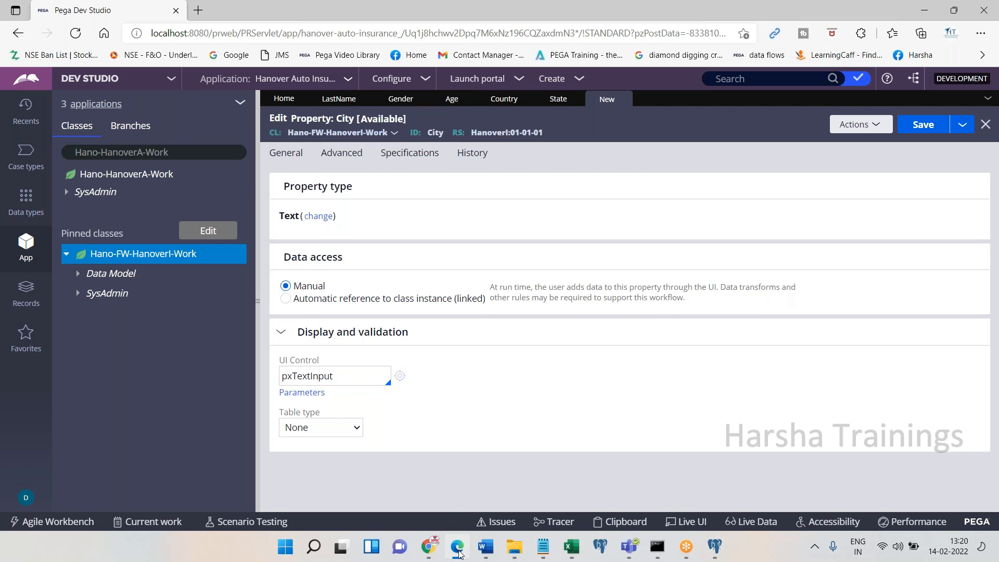
left_click(460, 554)
key("ctrl+v")
left_click(460, 554)
Change City's UI control to pxDropdown
left_click(359, 376)
key("BackSpace")
key("BackSpace")
key("BackSpace")
key("BackSpace")
key("BackSpace")
key("BackSpace")
key("BackSpace")
key("BackSpace")
key("BackSpace")
type("Dropdown")
key("ctrl+a")
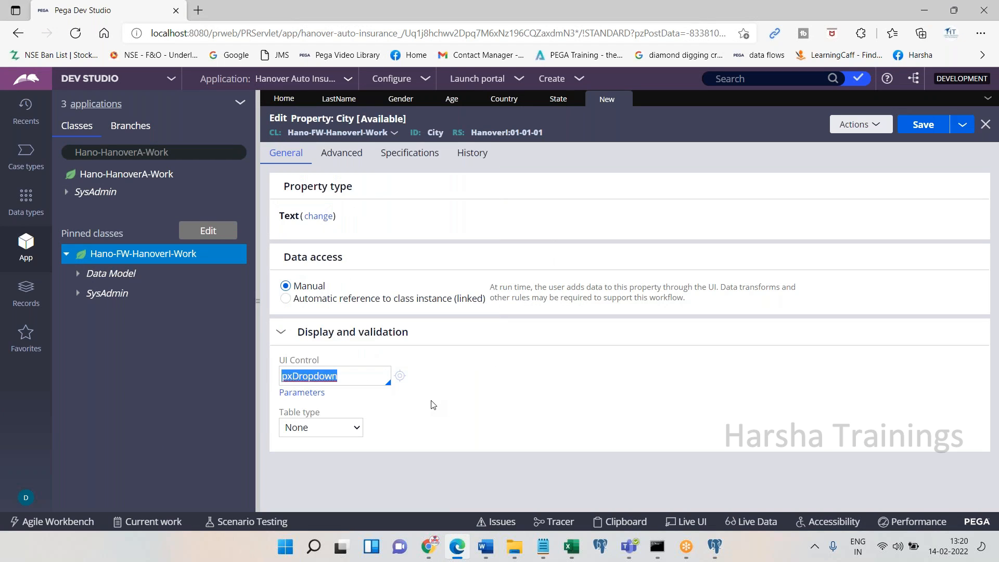
left_click(481, 548)
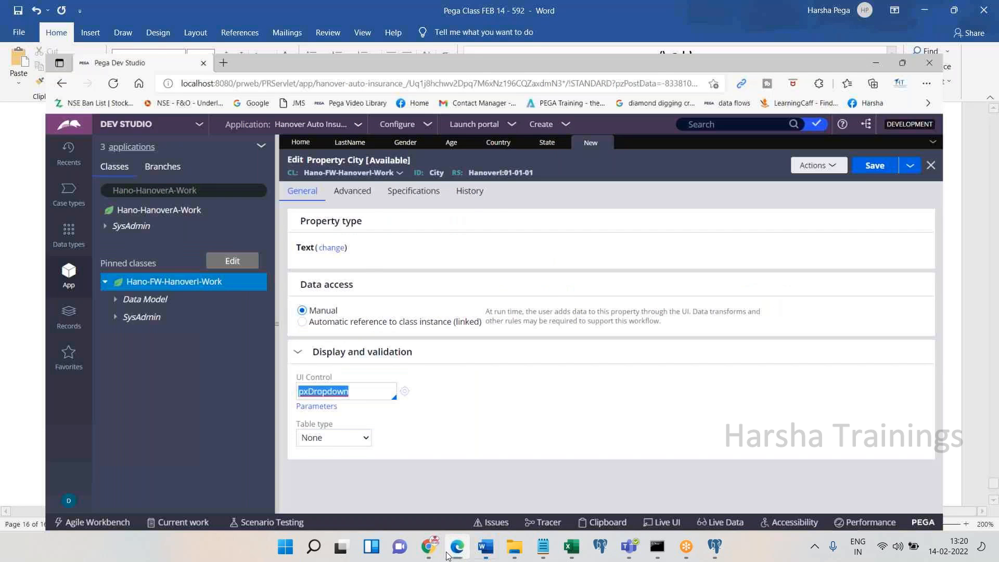
left_click(481, 548)
Set City's table type to Local List with values BZA, HYD and WRNGL, and save
left_click(320, 427)
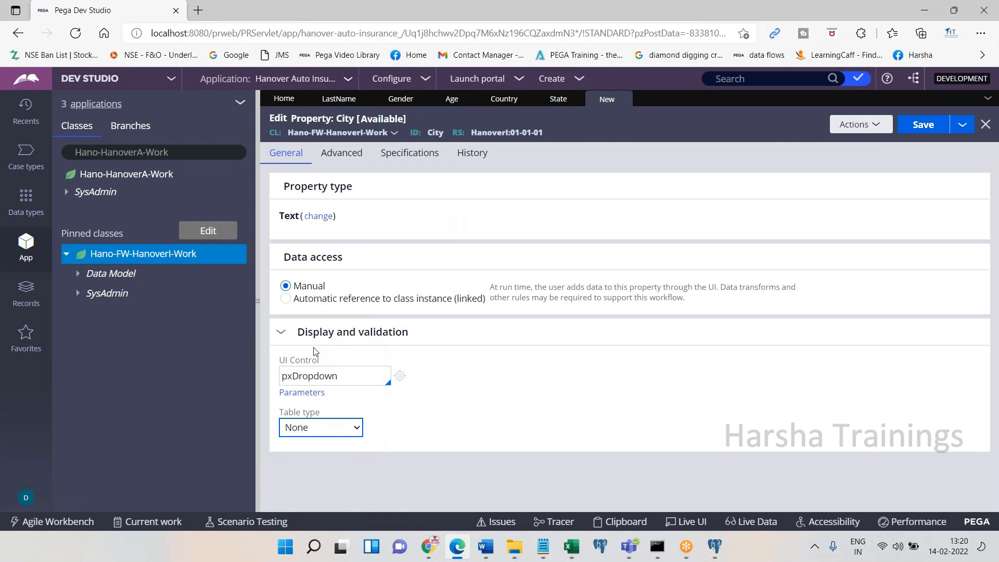
left_click(301, 341)
scroll(632, 385, "down", 1)
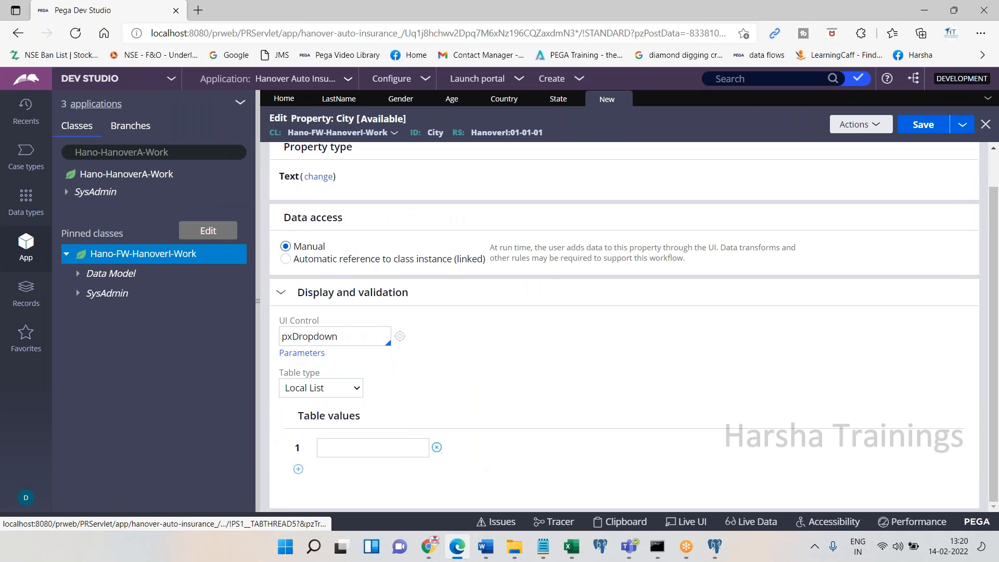
left_click(381, 447)
type("BZA")
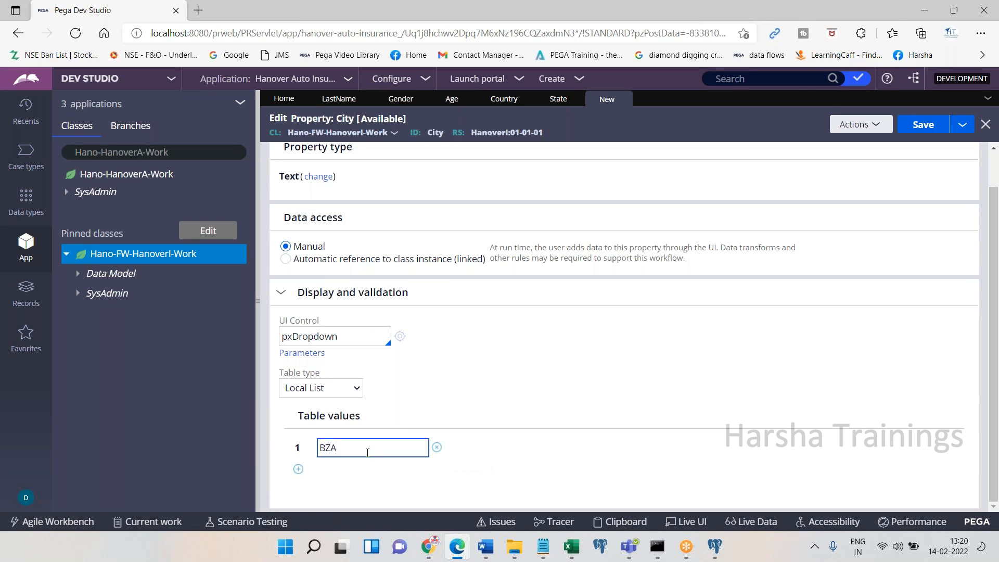
left_click(298, 469)
type("HYD")
left_click(298, 488)
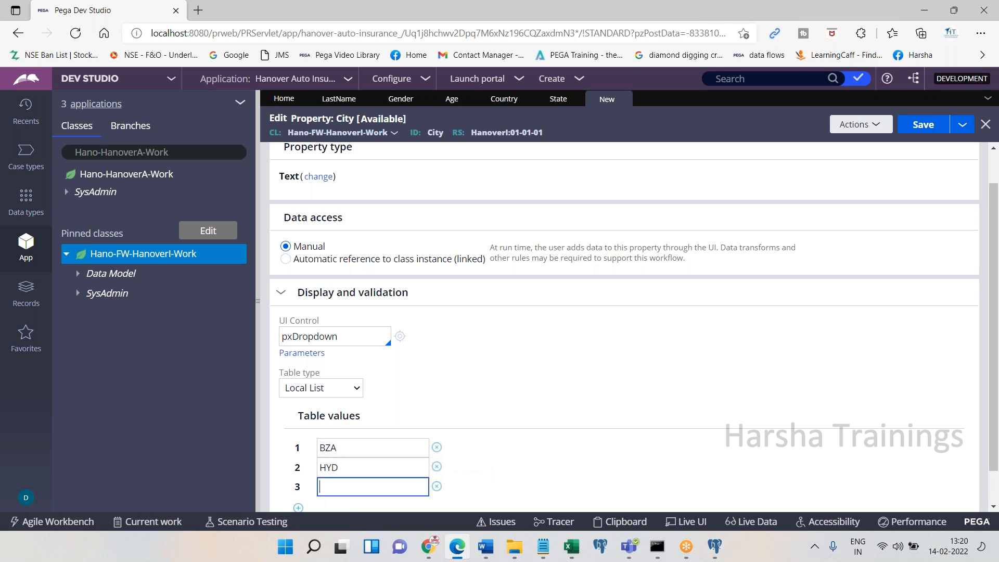
type("WRNGL")
left_click(922, 125)
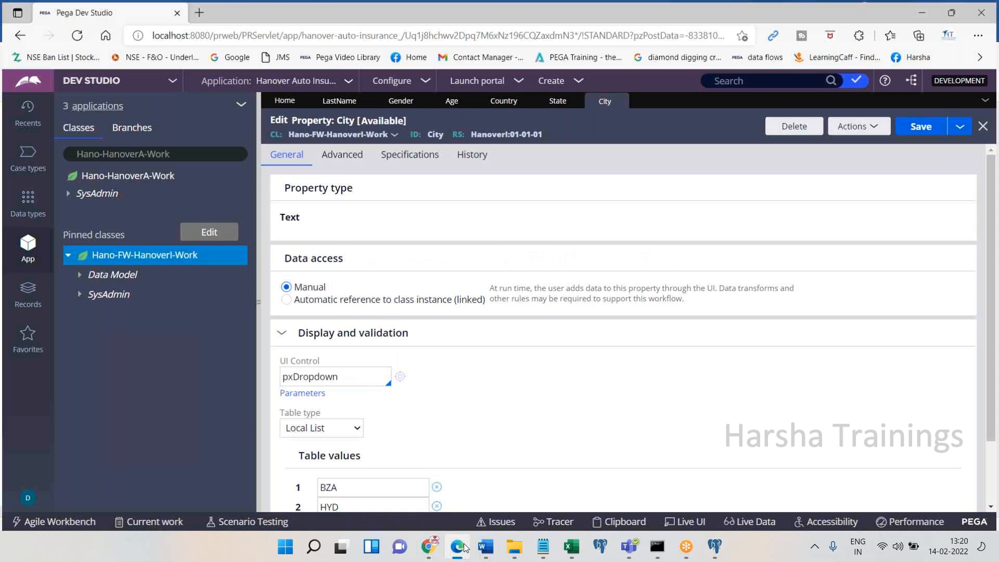
Note 'Done.' for the City property in the Word notes
left_click(486, 546)
type("Done.")
key("Return")
Bring Pega Dev Studio's saved City property form back to the front
left_click(464, 547)
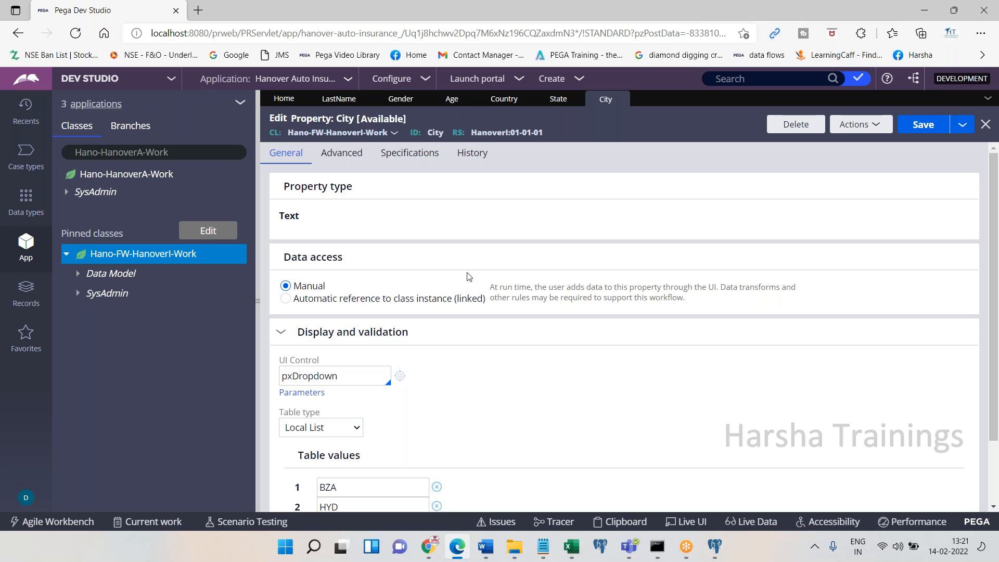
Save the City property and paste its screenshot into the Word notes
left_click(923, 125)
left_click(485, 546)
key("ctrl+v")
key("Return")
Add a 'Zip Code' line below the screenshot in the notes
left_click(498, 363)
type("Zip Coee")
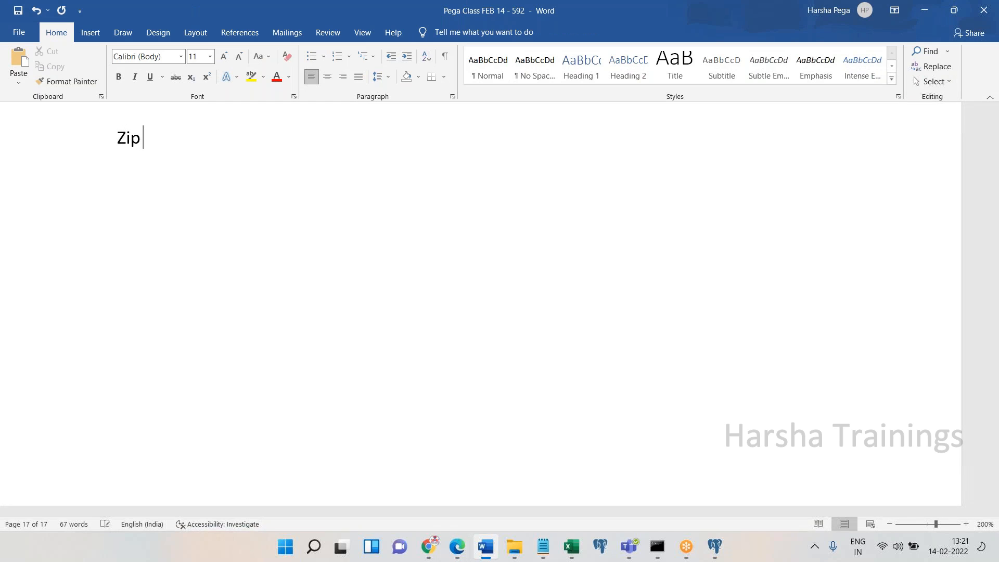
key("Return")
key("BackSpace")
key("BackSpace")
key("BackSpace")
type("de")
key("Return")
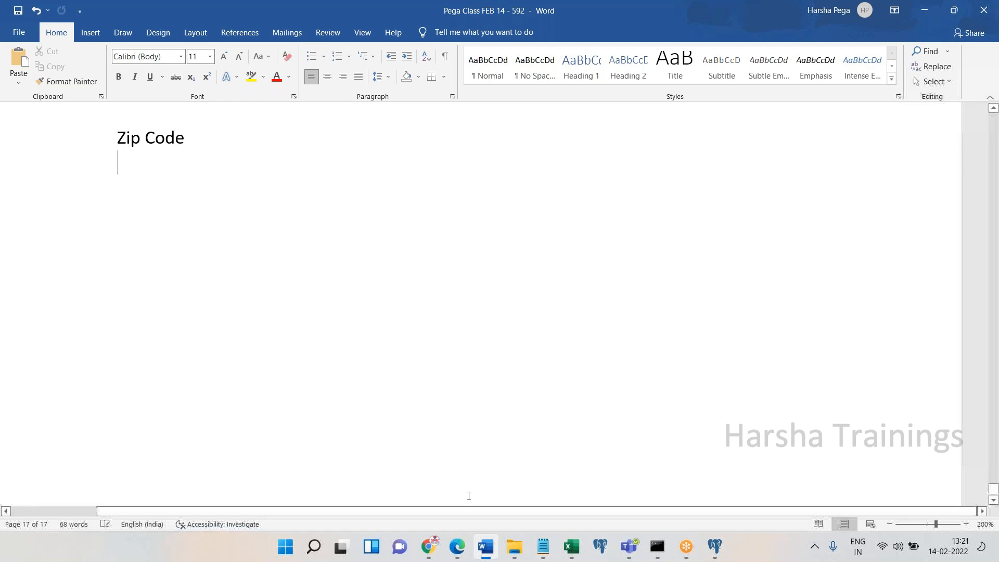
left_click(457, 533)
left_click(863, 125)
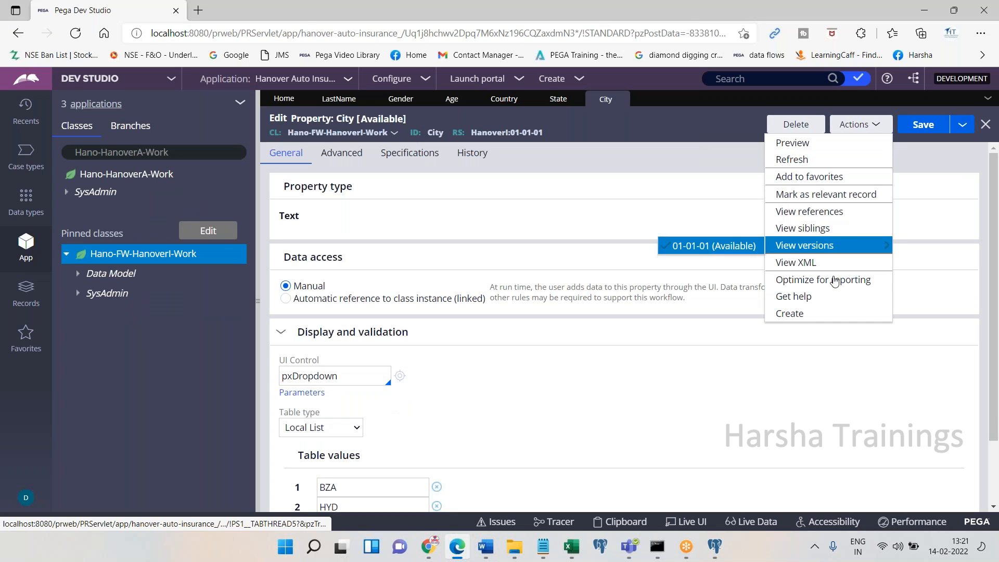
Create a new property labelled Zip Code (ZipCode) and open it
left_click(815, 314)
left_click(386, 210)
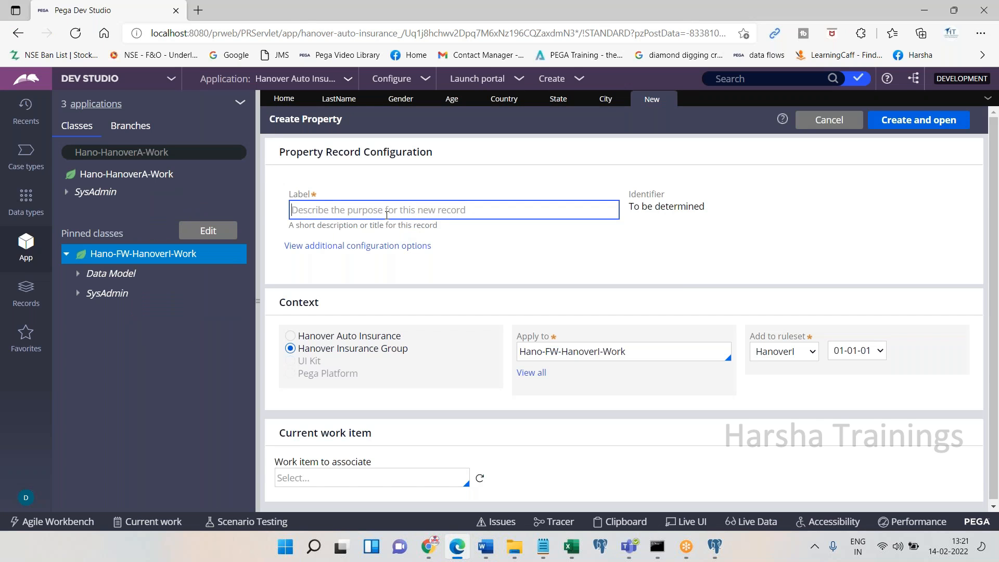
type("Zip Code")
key("Tab")
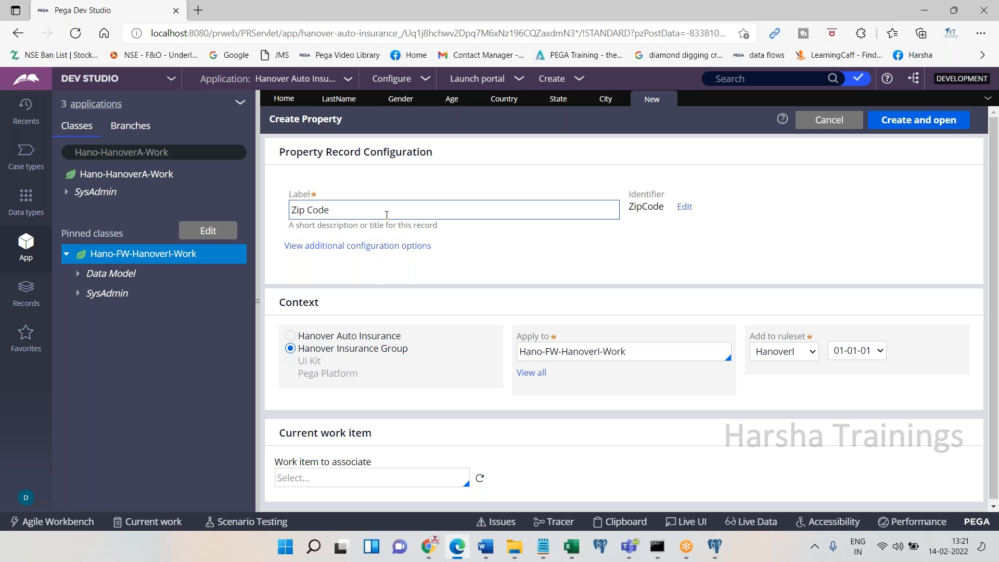
left_click(922, 122)
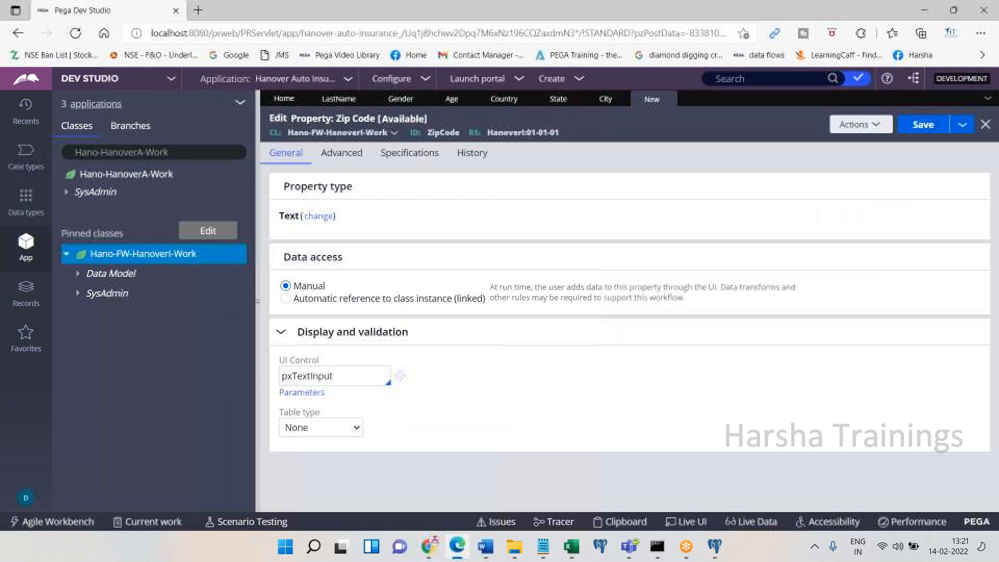
Save the Zip Code property, noting 'Done.' in Word, and close its tab
left_click(908, 127)
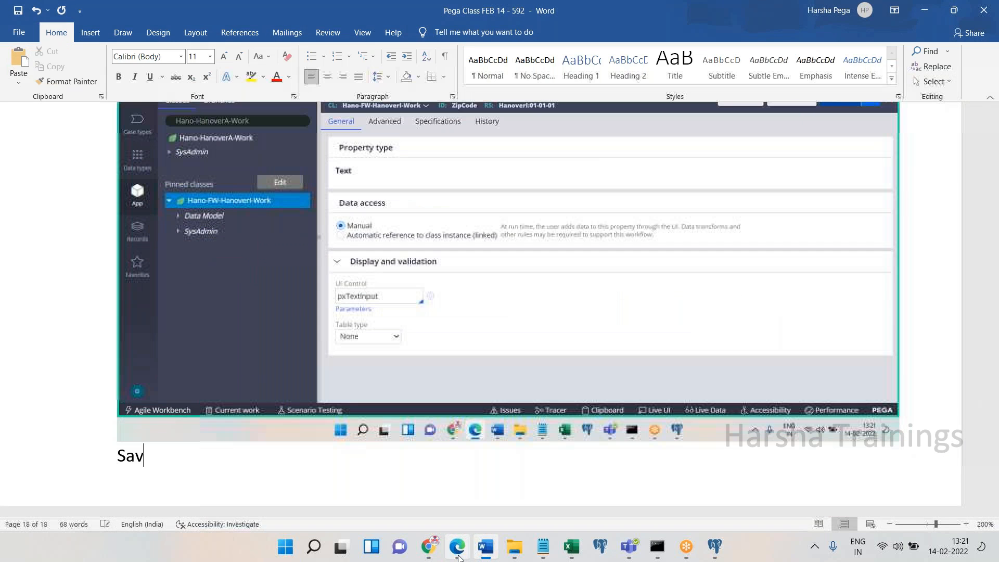
type("e. Done.")
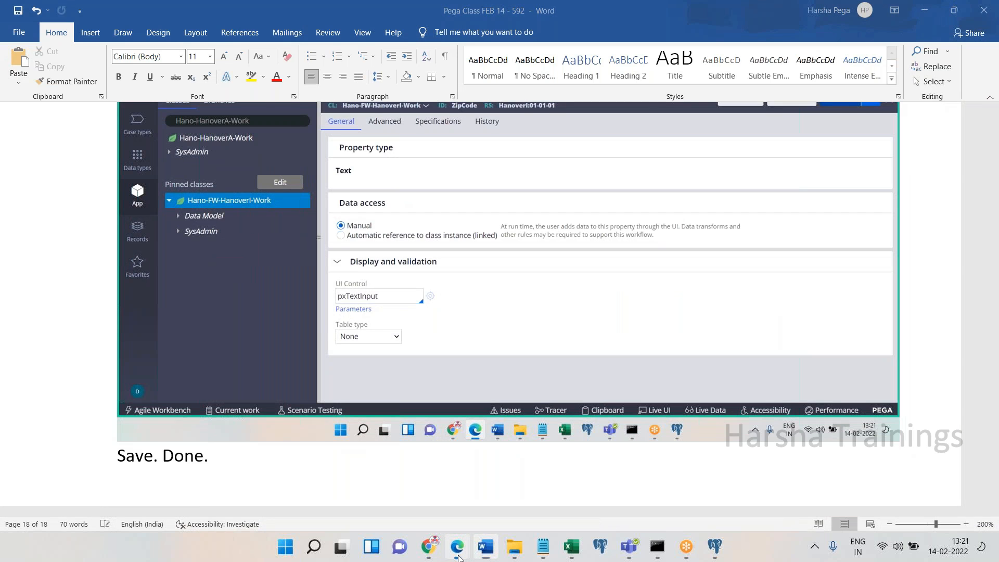
left_click(457, 547)
left_click(924, 125)
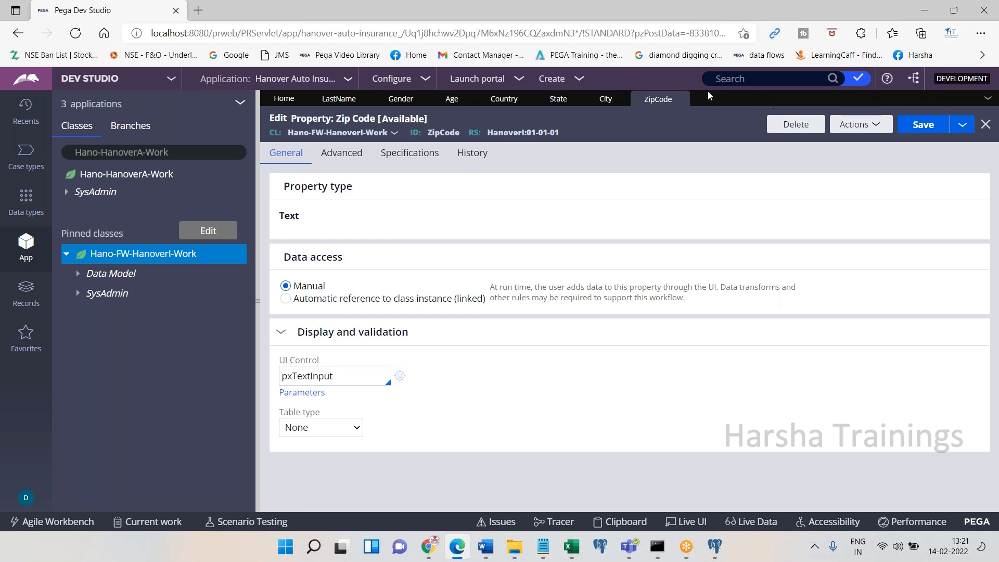
left_click(679, 99)
Close the City, State, Country, Age, Gender and LastName property tabs
left_click(623, 99)
left_click(576, 99)
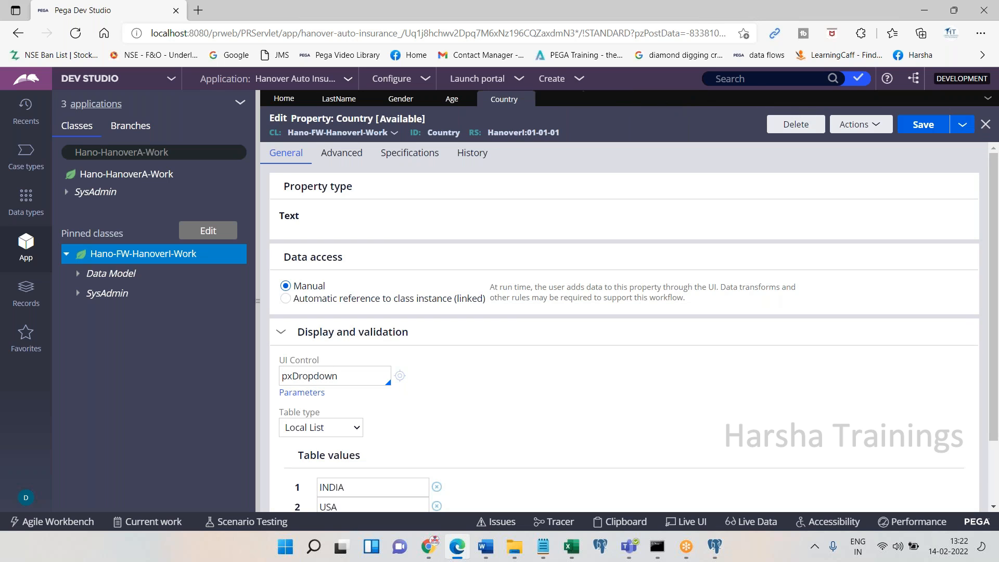
left_click(527, 99)
left_click(468, 100)
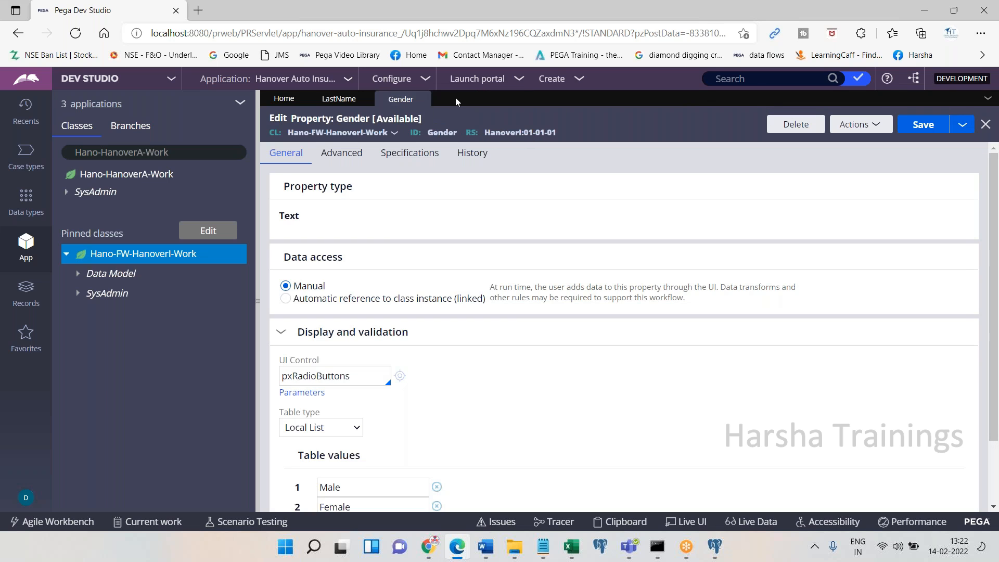
left_click(419, 100)
left_click(364, 100)
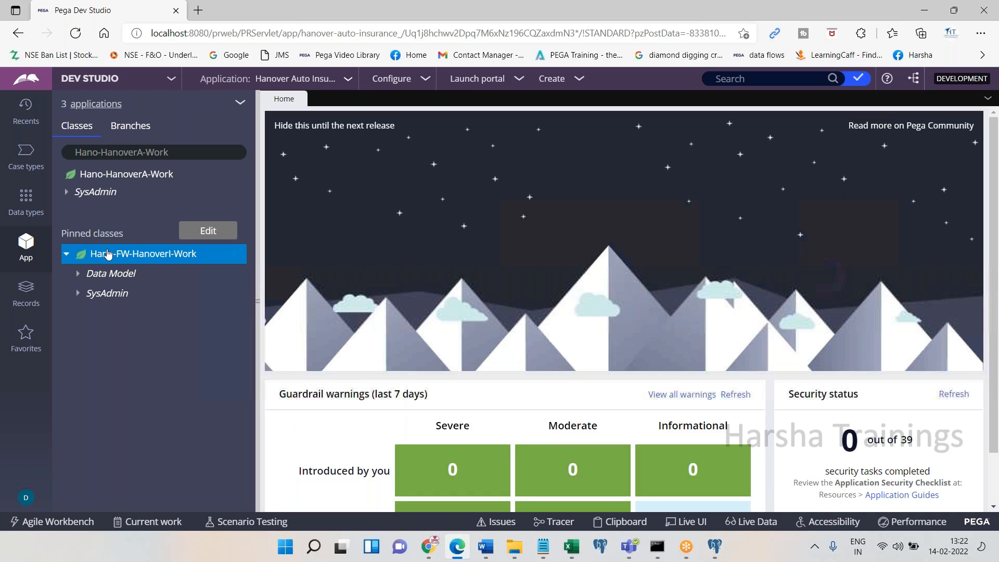
Expand Data Model > Property under Hano-FW-HanoverI-Work to list its properties
right_click(108, 254)
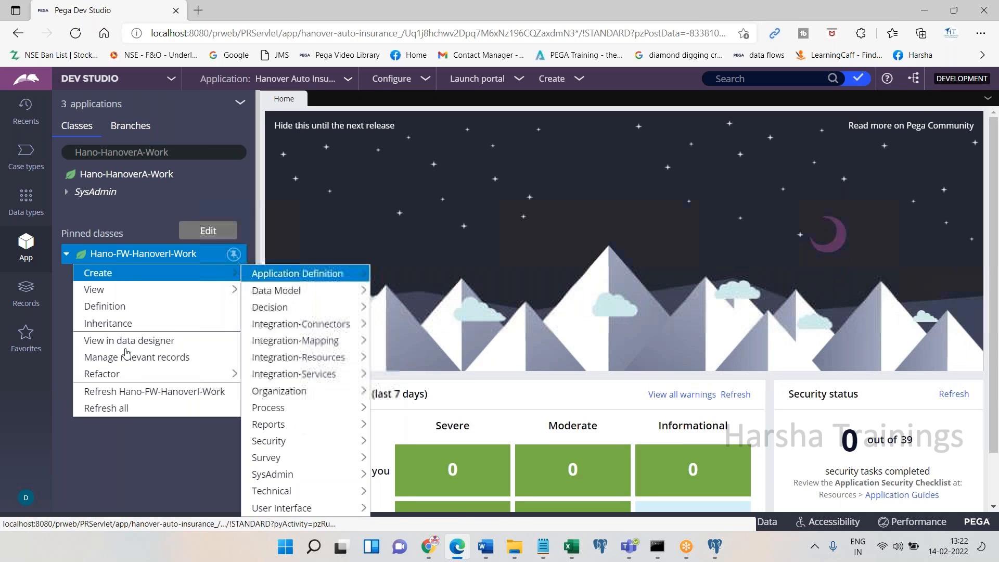
left_click(120, 435)
left_click(78, 274)
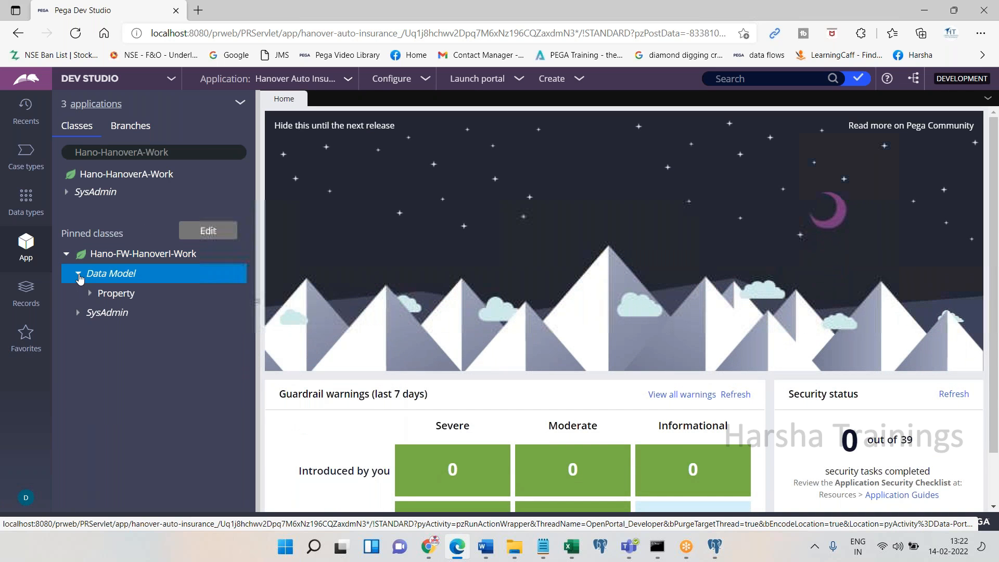
left_click(90, 294)
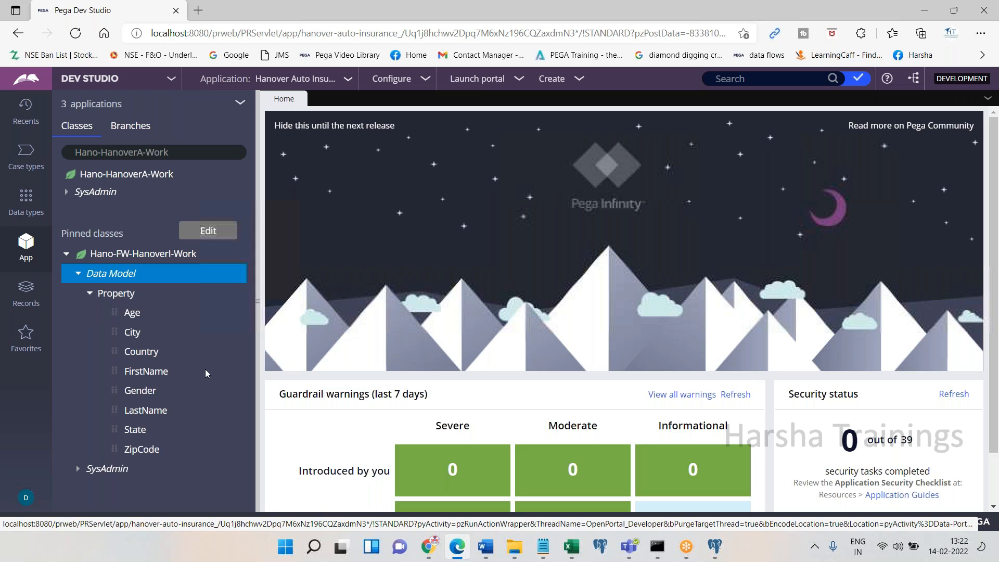
Paste the property list screenshot into Word followed by 'Done.'
left_click(486, 547)
key("ctrl+v")
type("Done.")
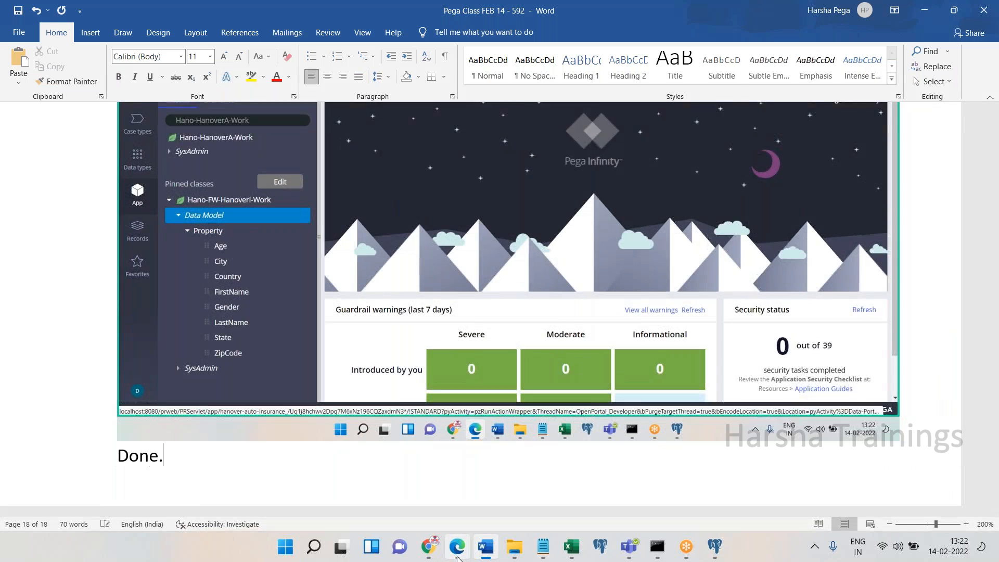
key("Return")
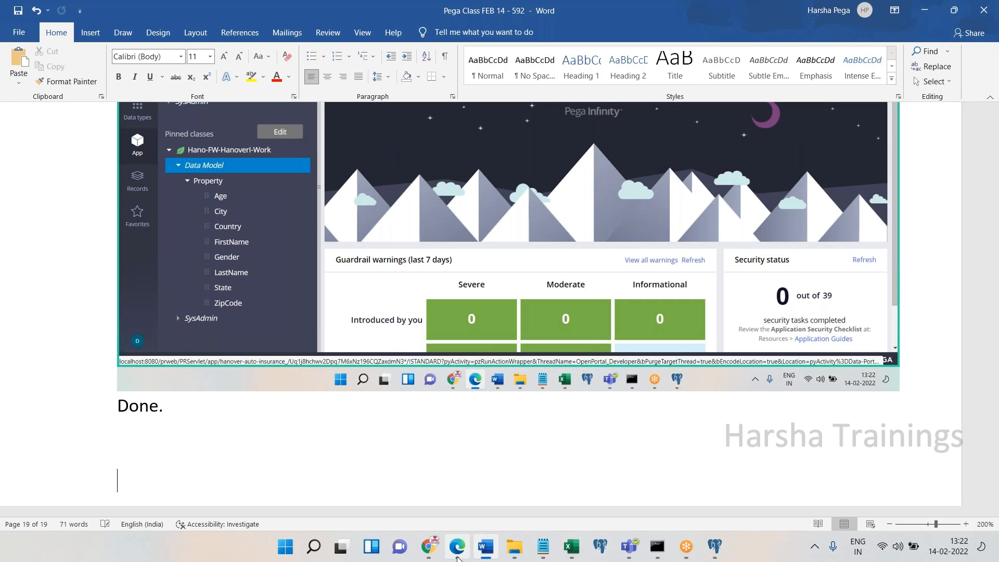
key("Return")
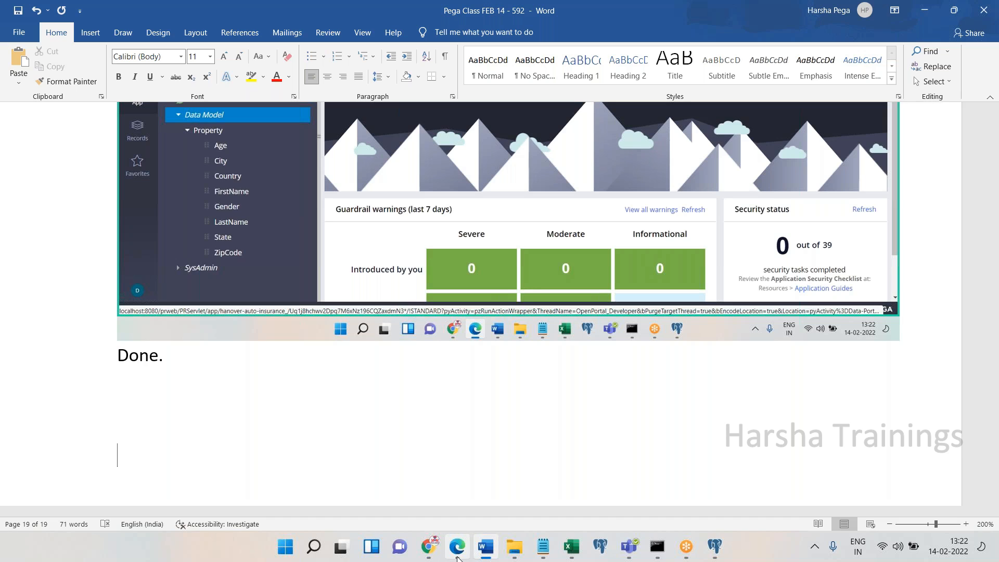
Add numbered step 2 reading 'Let's create Section' to the notes
type("Let's create")
type("2.")
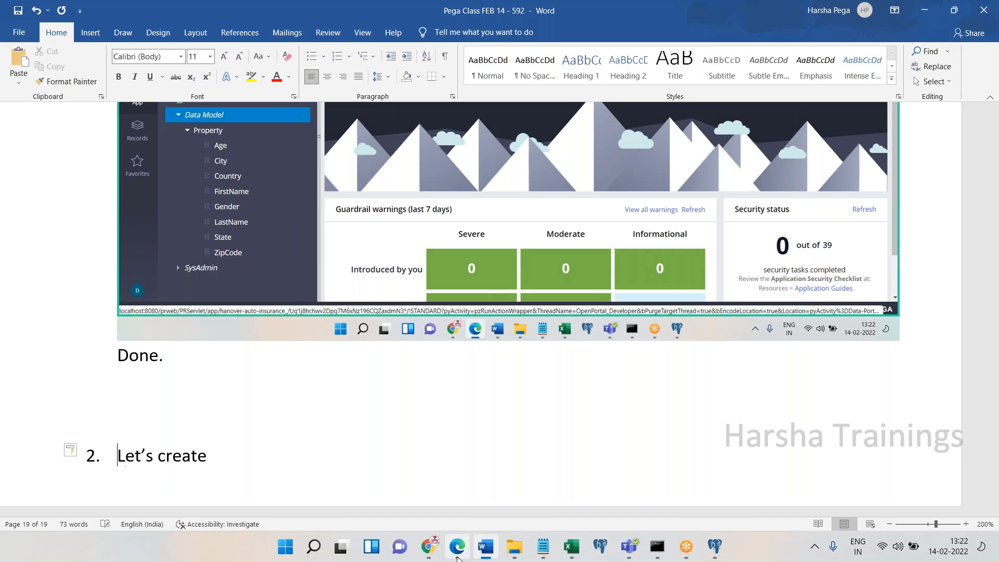
left_click(323, 462)
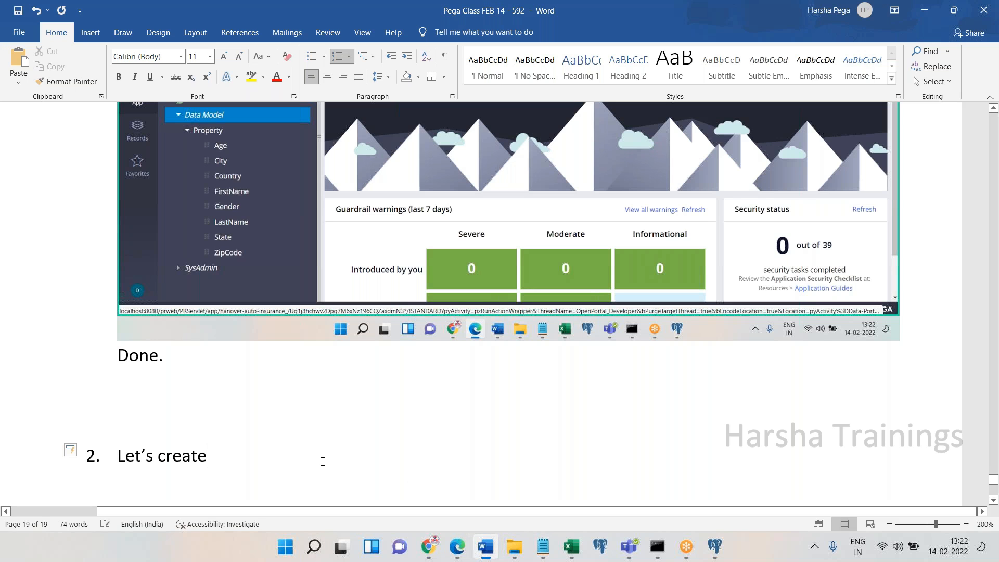
type("Section")
key("Return")
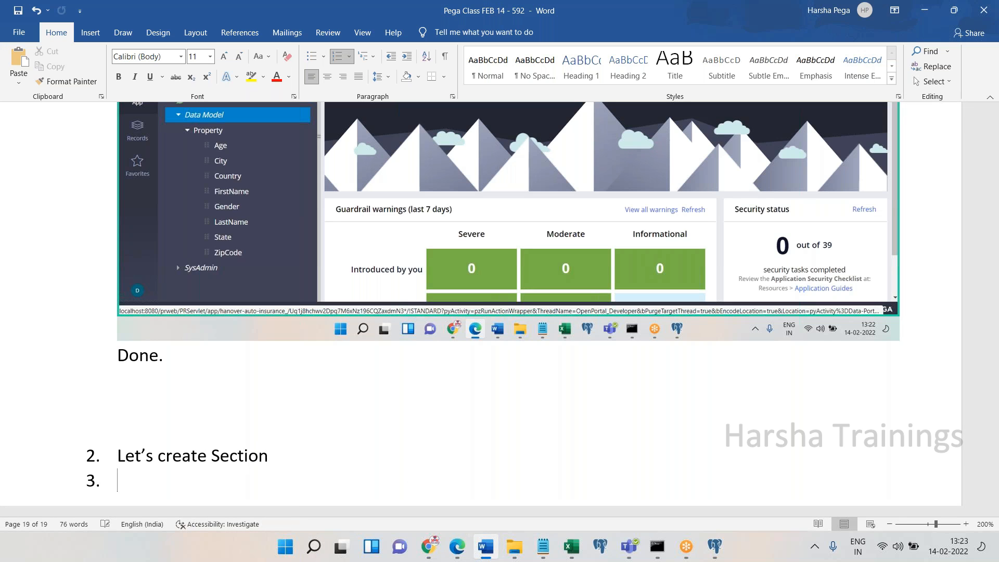
key("BackSpace")
left_click(451, 552)
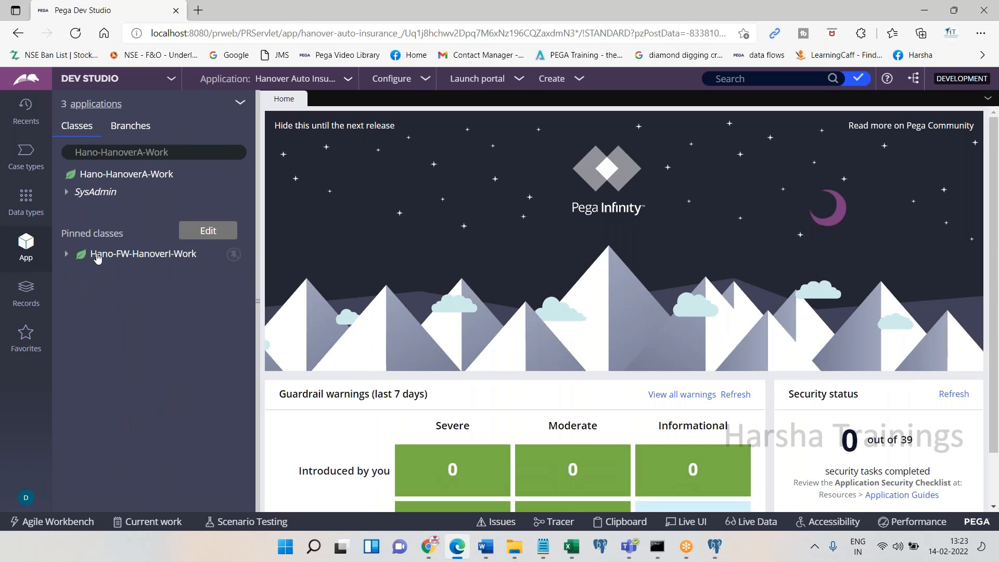
Create a new section labelled CustomerDetails from the pinned work class
left_click(123, 258)
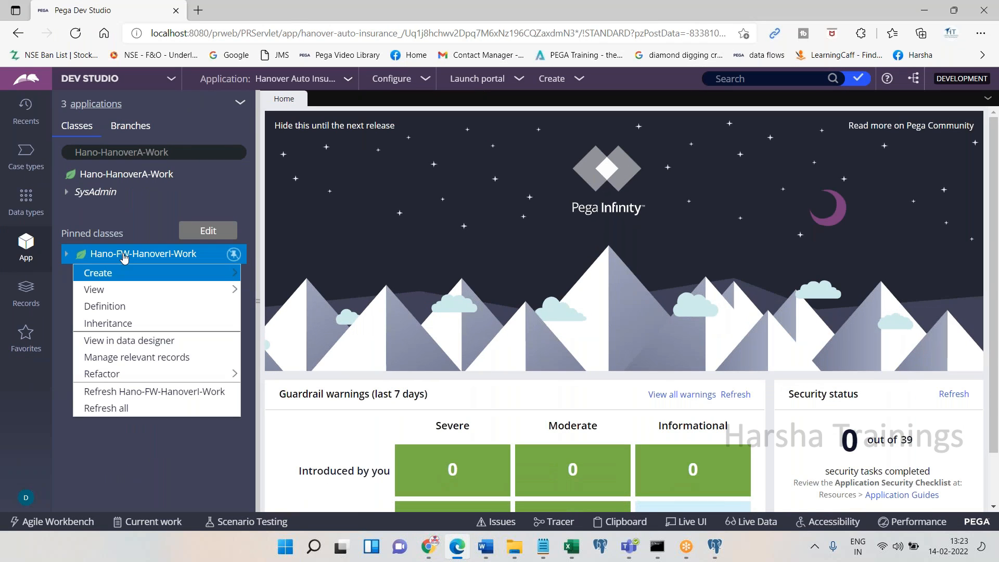
left_click(741, 25)
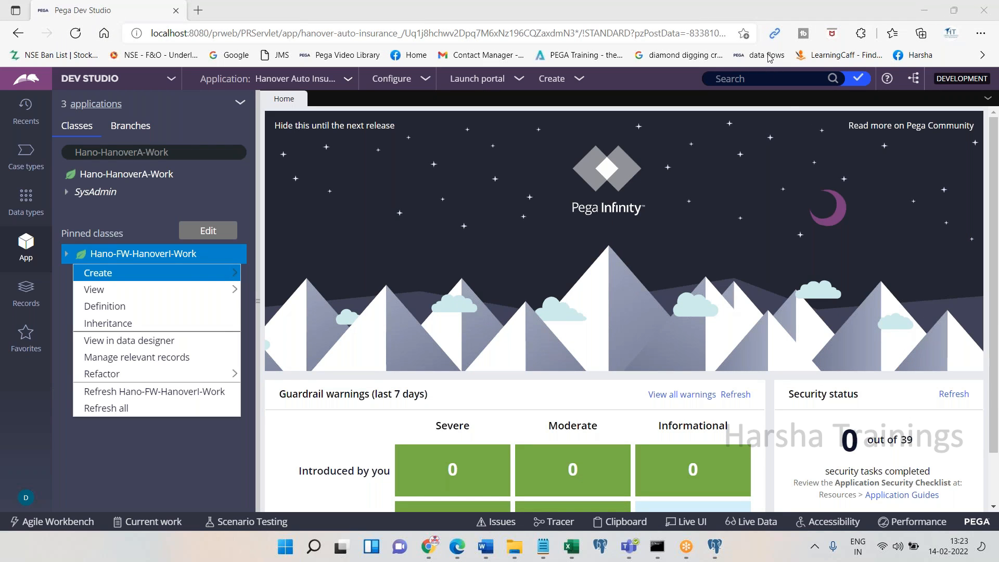
mouse_move(224, 273)
mouse_move(281, 306)
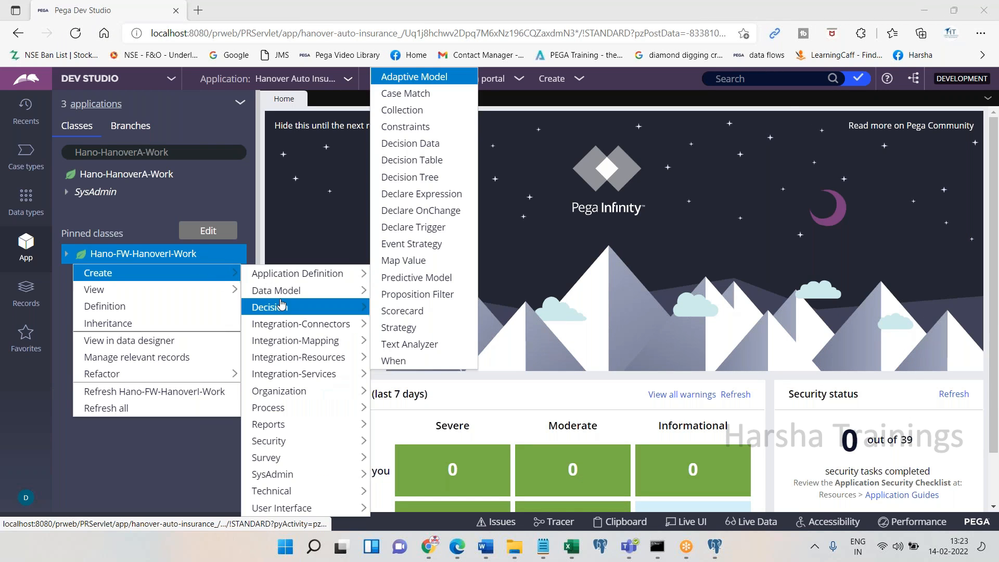
mouse_move(312, 507)
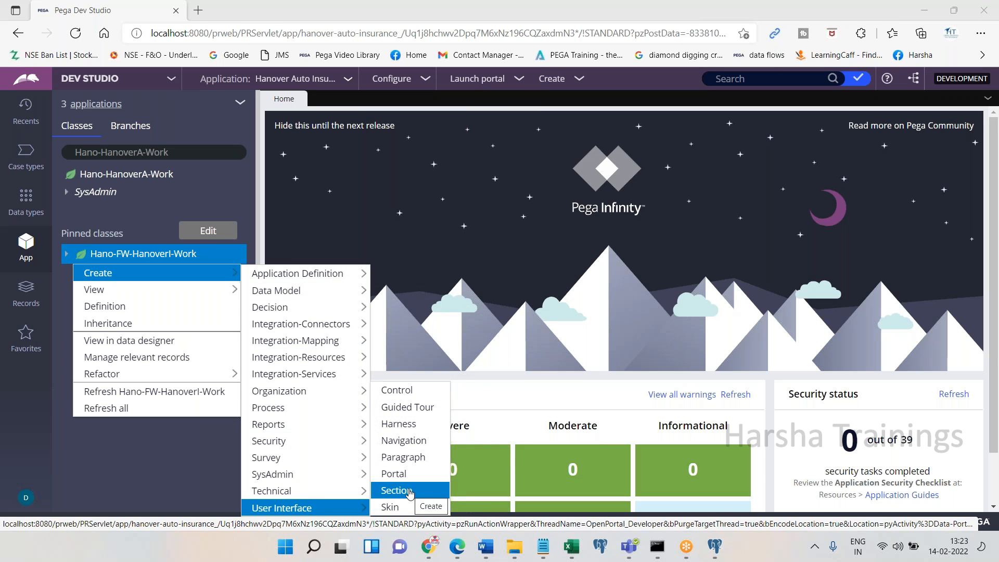
left_click(395, 491)
left_click(453, 551)
left_click(451, 550)
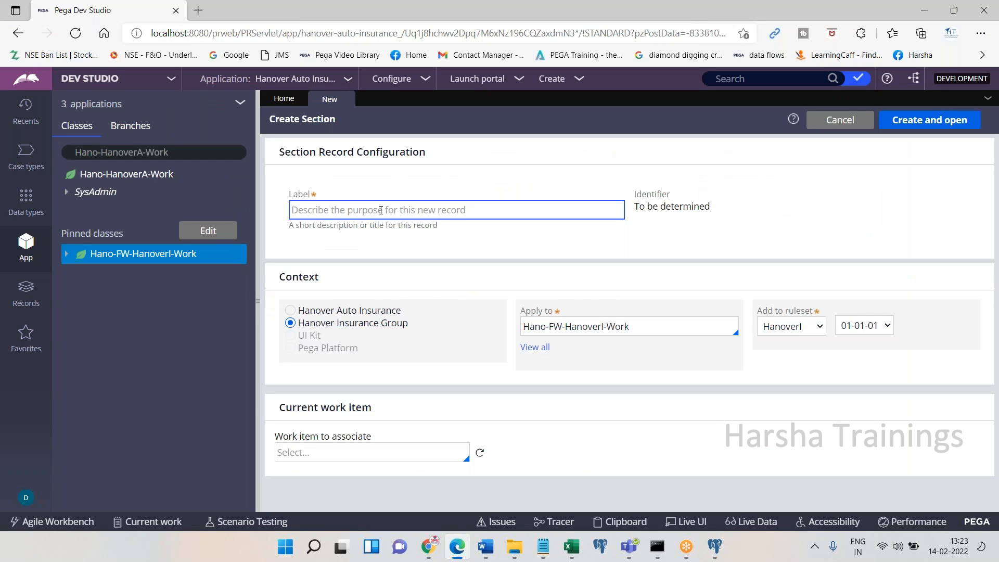
type("CustomerDetails")
key("Tab")
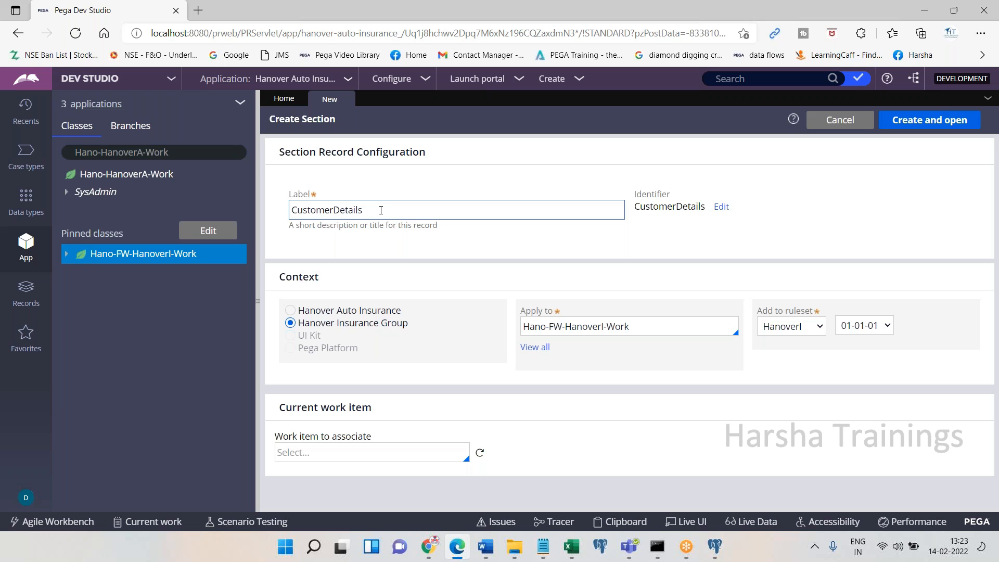
left_click(893, 119)
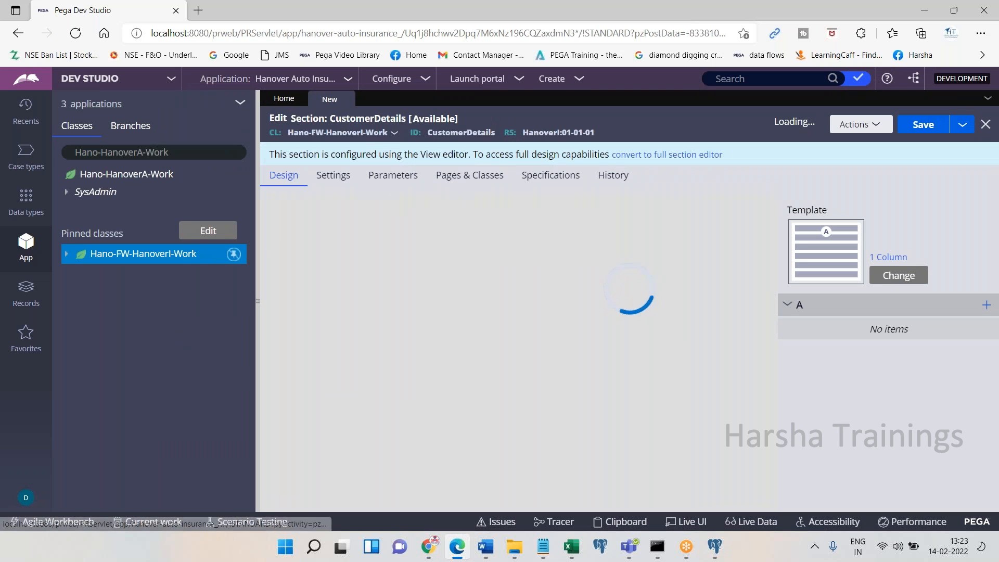
Start a second section draft labelled 'sfs', then discard it unsaved and return to Word
right_click(209, 258)
mouse_move(156, 273)
mouse_move(312, 507)
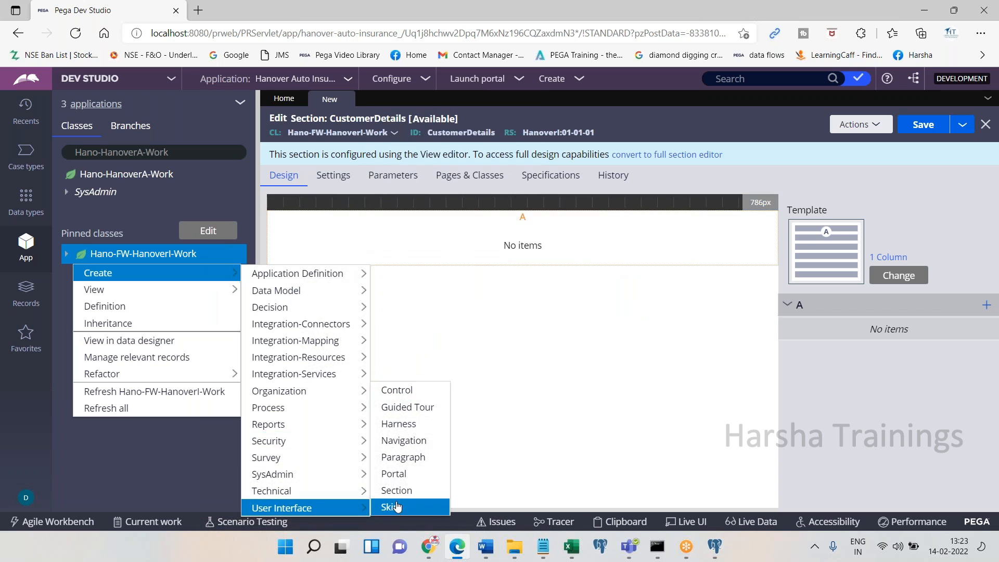
left_click(400, 490)
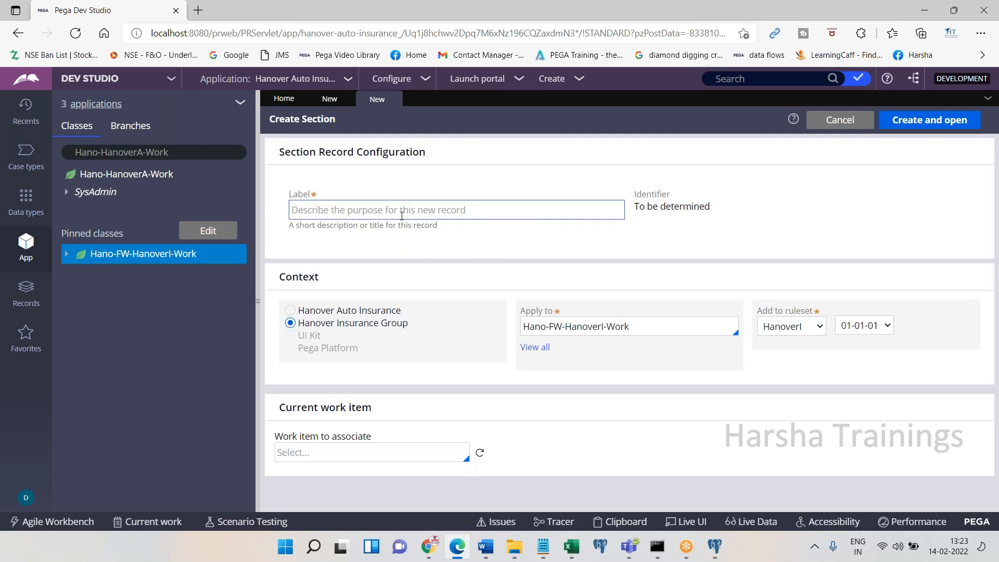
left_click(402, 215)
type("sfs")
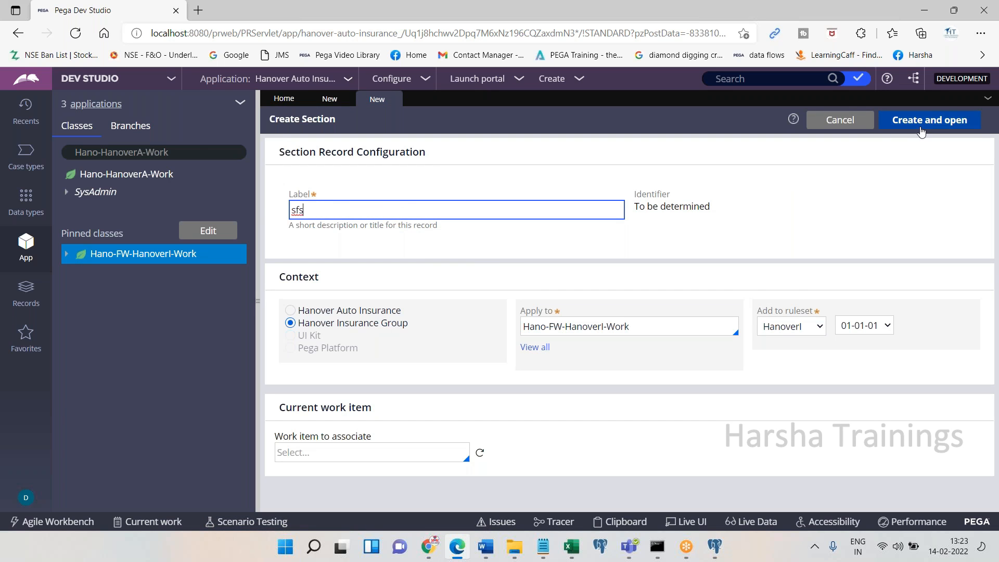
left_click(396, 99)
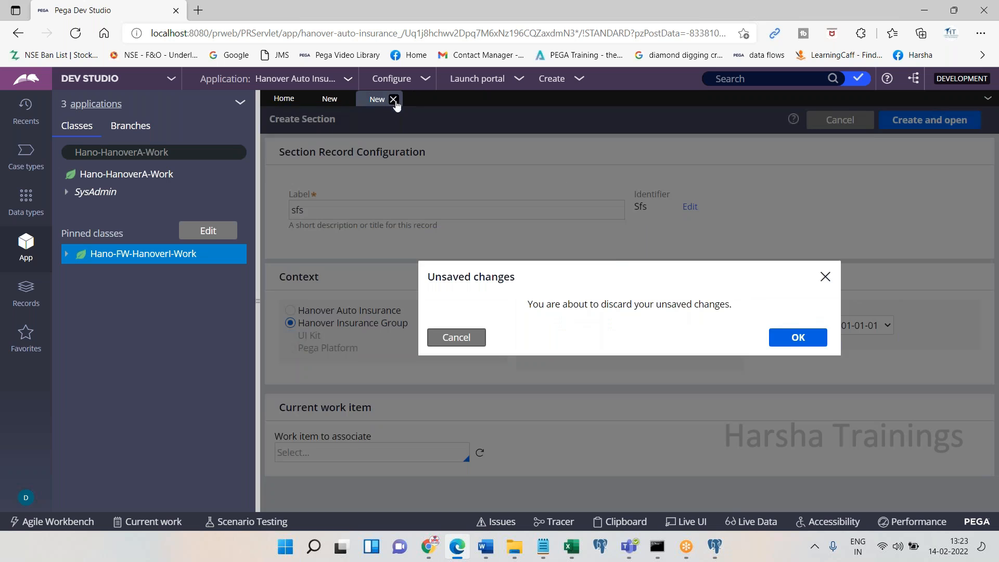
left_click(797, 337)
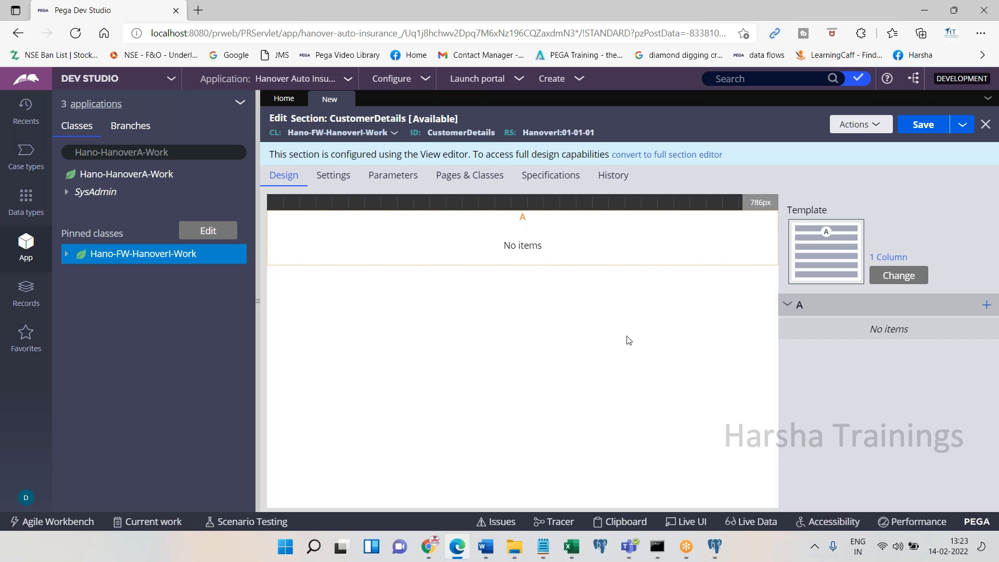
left_click(458, 547)
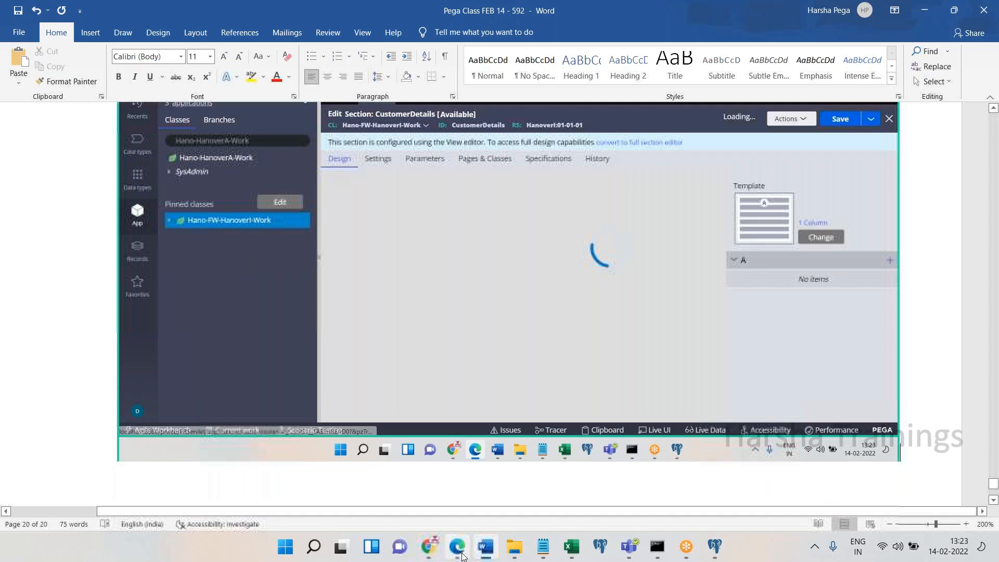
Paste the section screenshot into Word and select the 'convert to full section editor' link
key("ctrl+v")
left_click(462, 555)
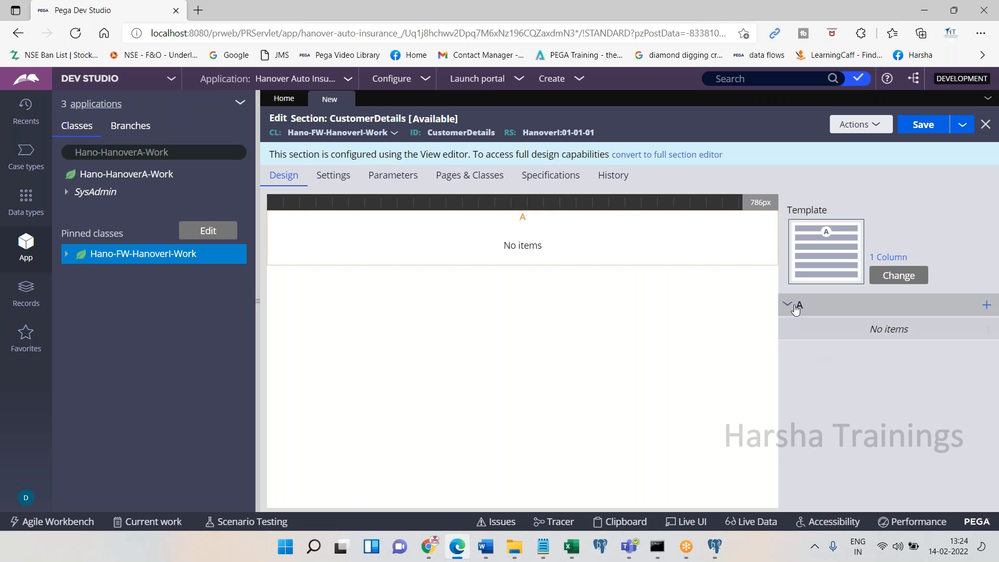
left_click_drag(724, 156, 654, 157)
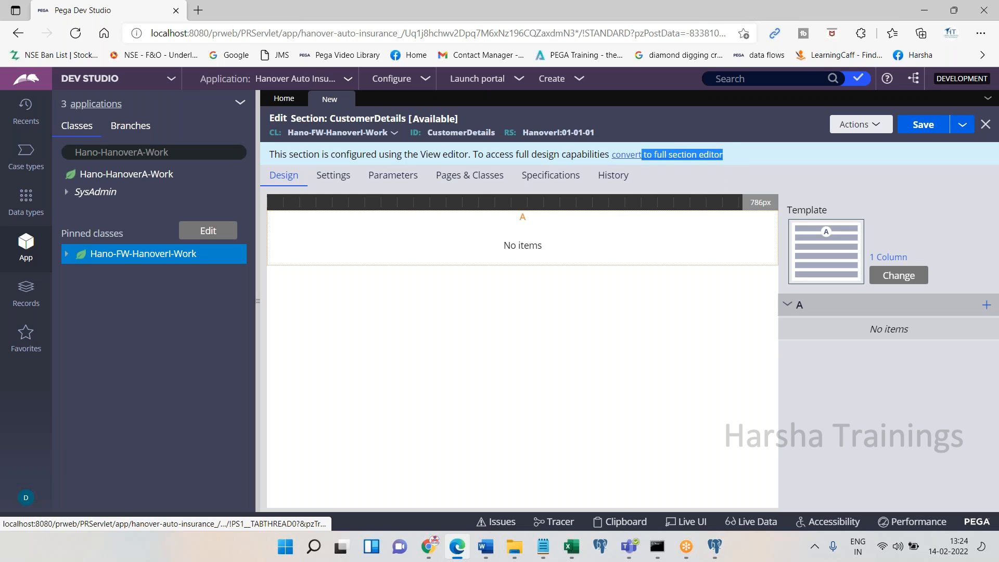
left_click(622, 161)
triple_click(613, 161)
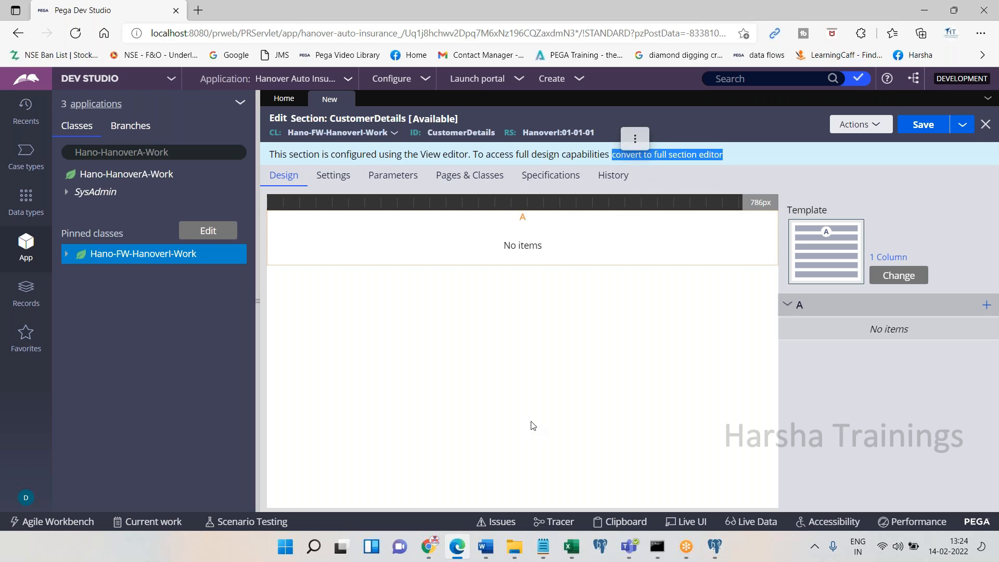
Paste the link screenshot, note 'Click on covert to full section editor', and trigger the conversion
left_click(457, 547)
key("ctrl+v")
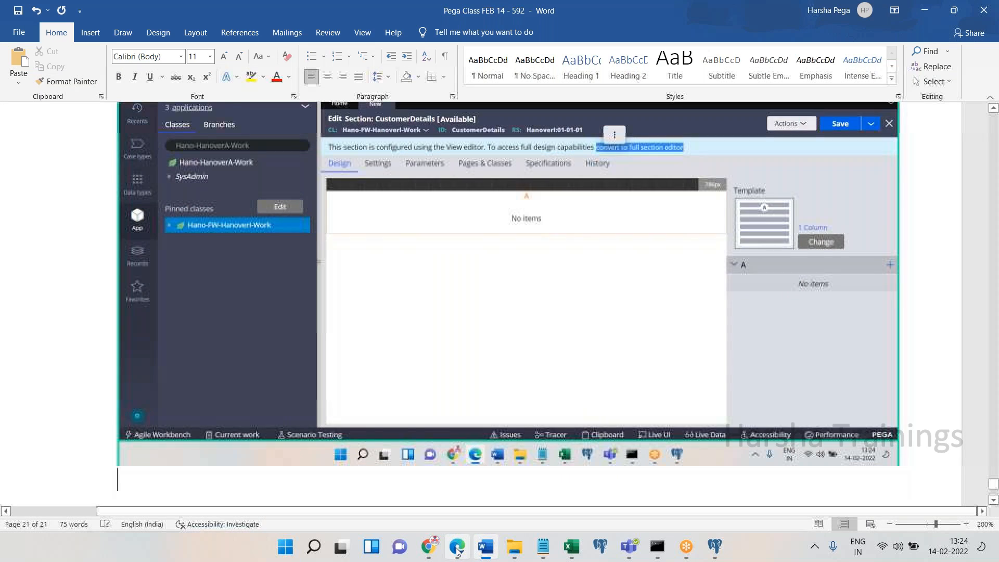
key("Return")
type("Click on covert to")
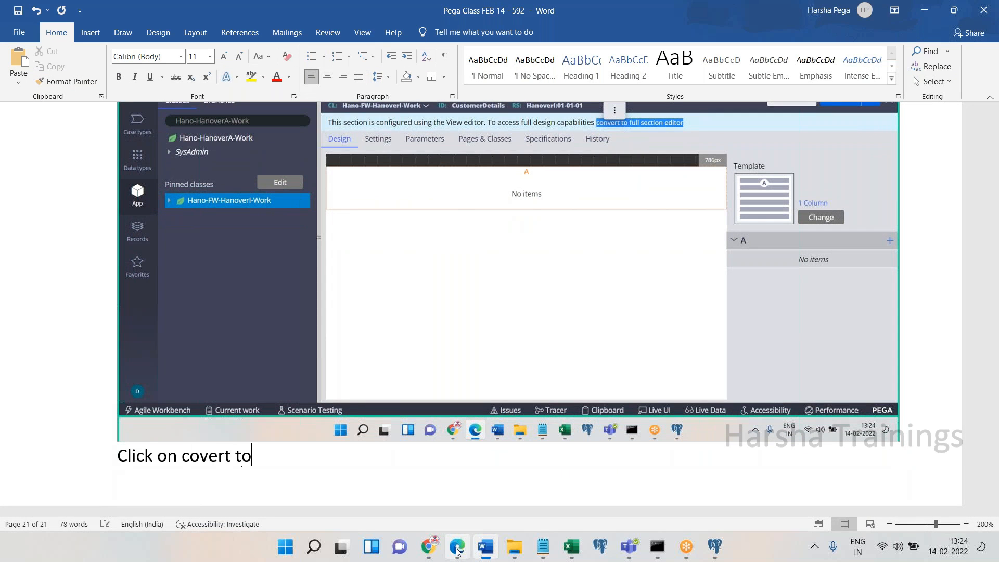
type(" full section editon")
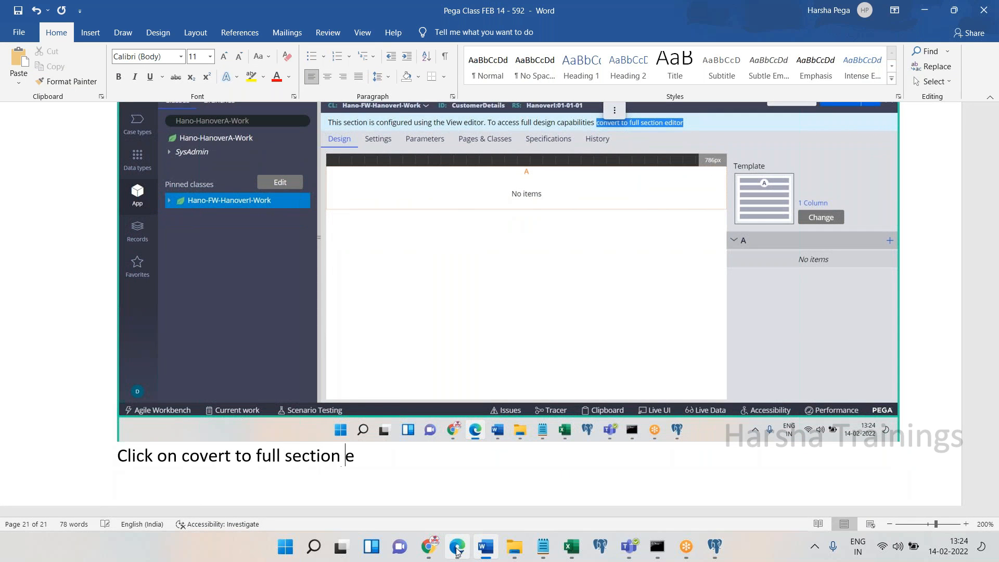
key("BackSpace")
type("r")
key("Return")
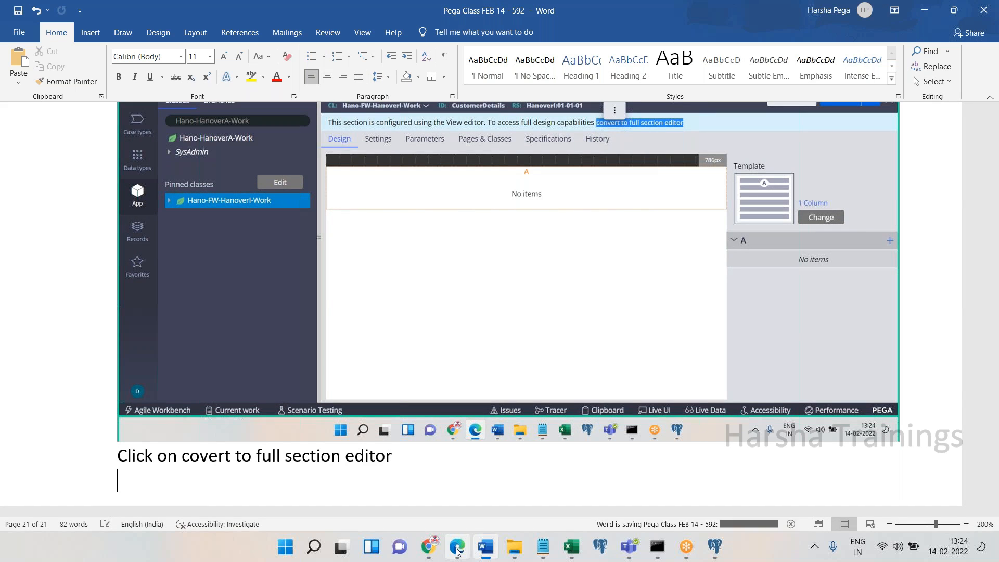
left_click(456, 547)
left_click(686, 156)
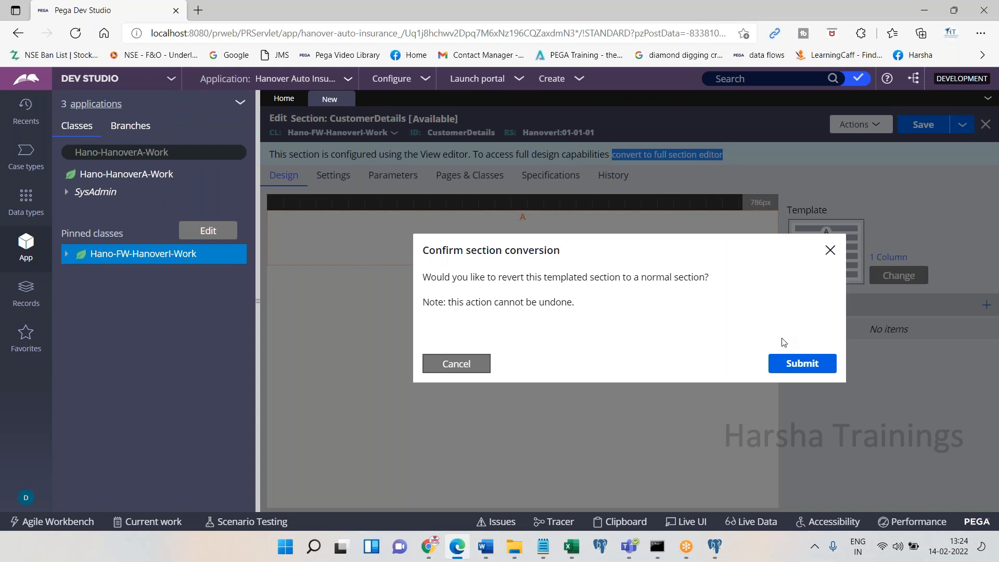
Confirm the CustomerDetails conversion, paste its screenshot and note 'Add the controls into layout'
left_click(782, 362)
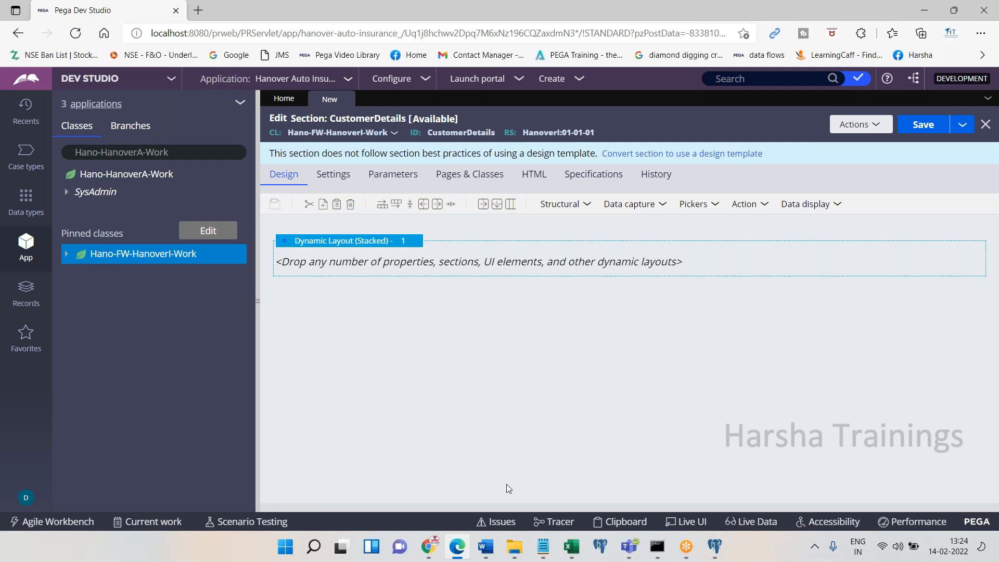
left_click(457, 551)
key("ctrl+v")
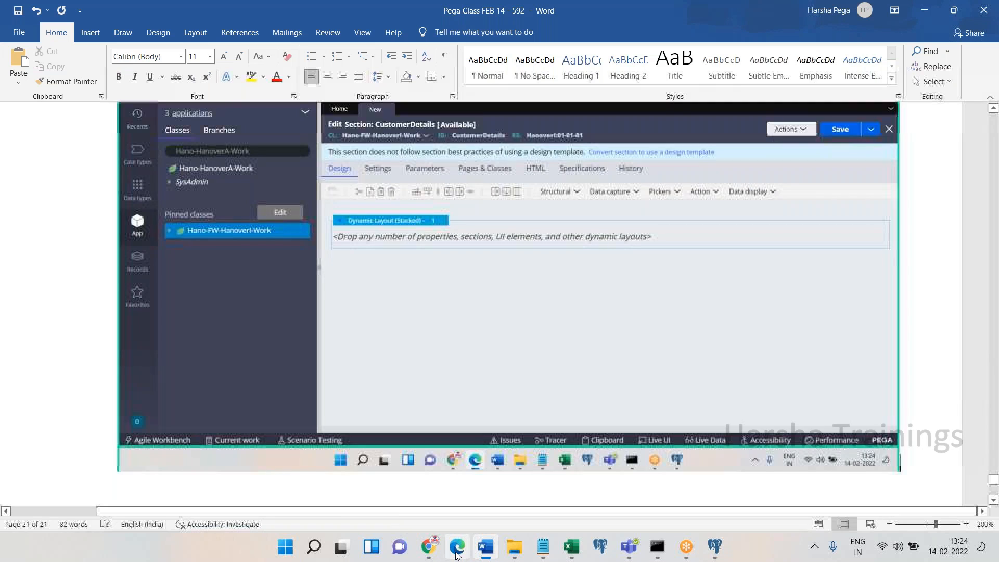
key("Return")
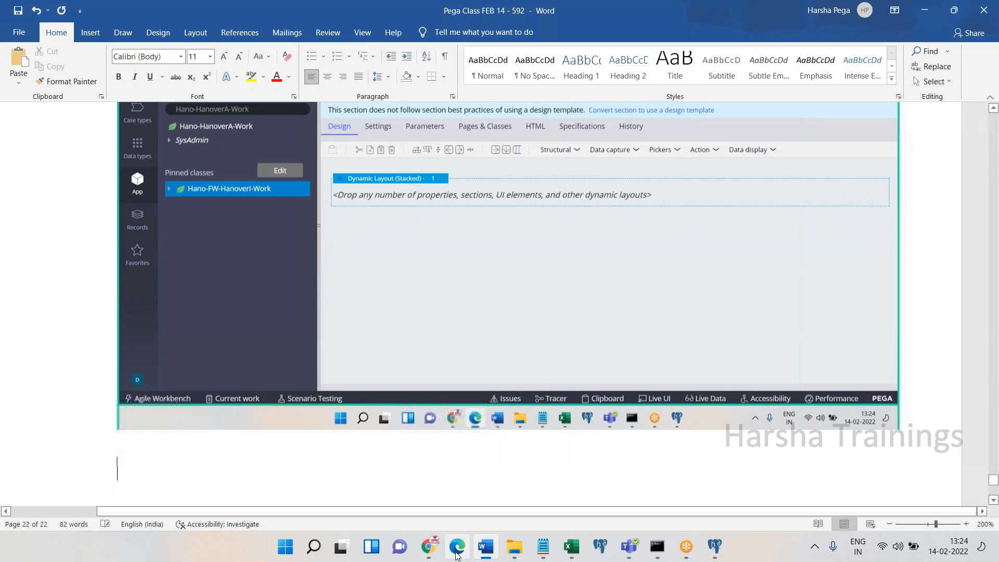
type("Add the controls into")
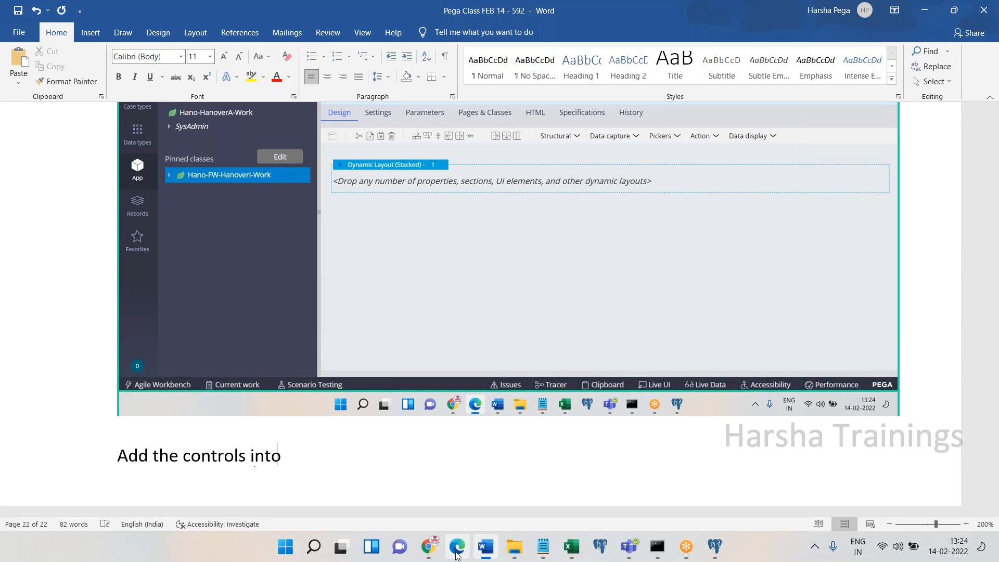
type(" layout")
key("Return")
Show the Data capture control list and paste its screenshot into the Word notes
left_click(456, 555)
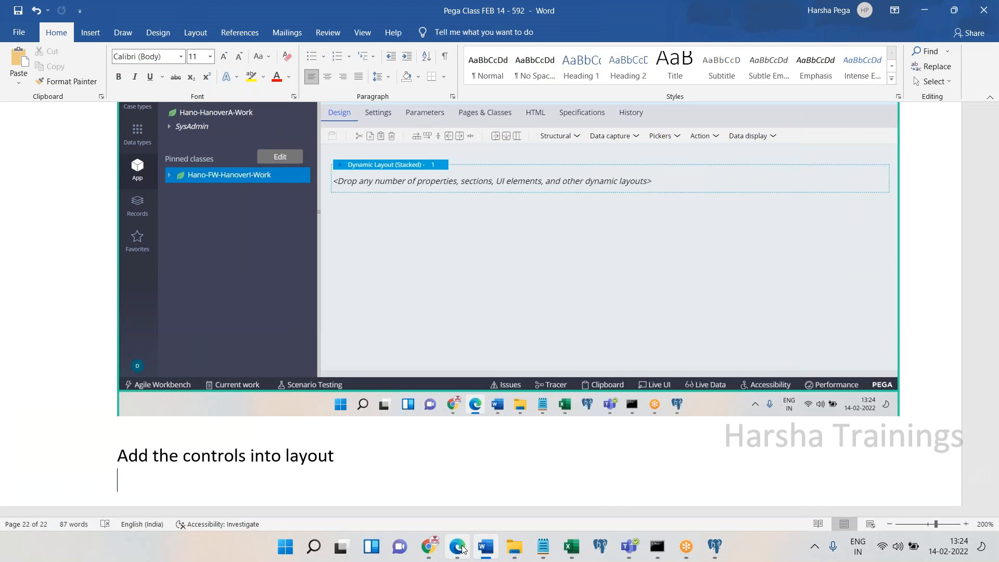
left_click(456, 553)
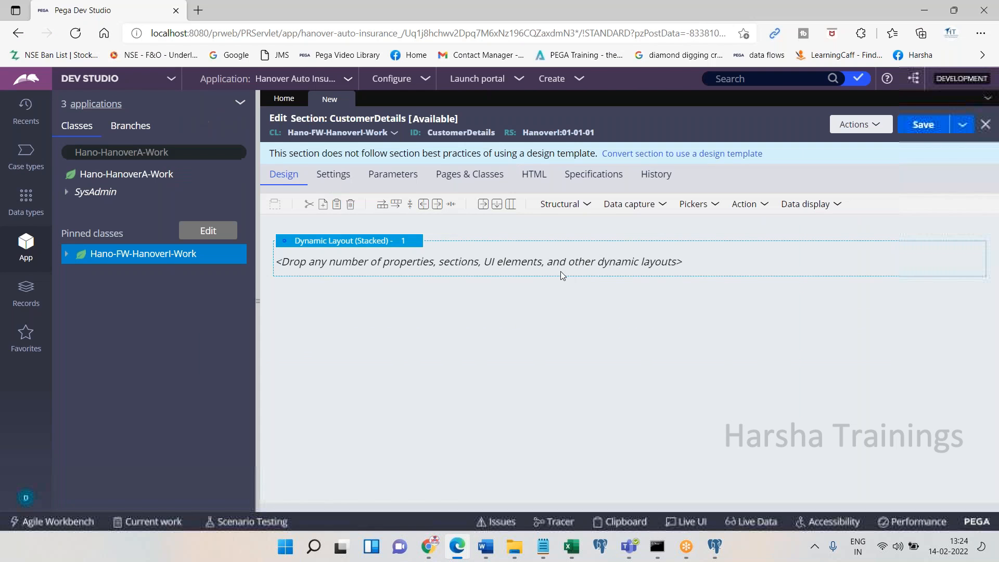
left_click(633, 205)
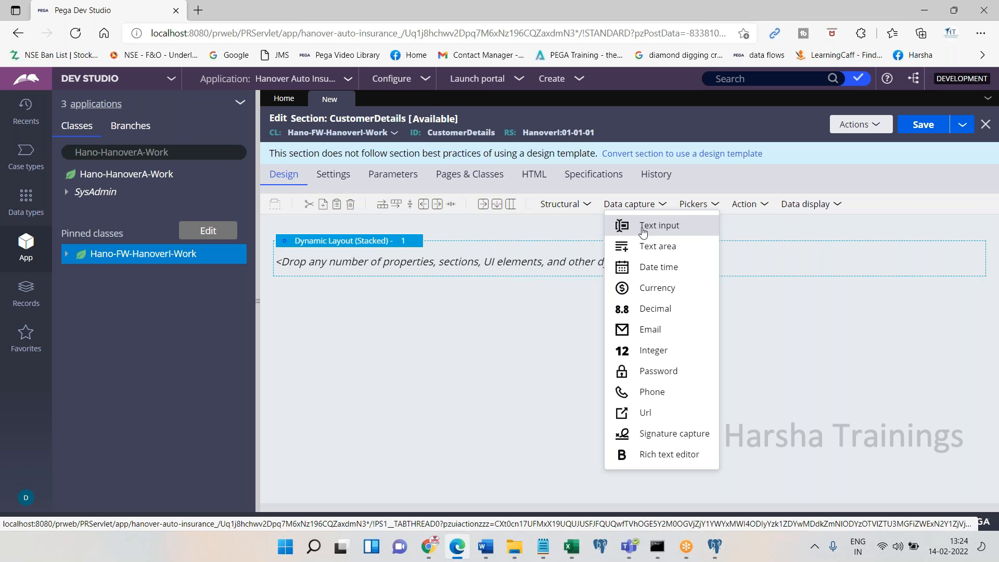
left_click(451, 547)
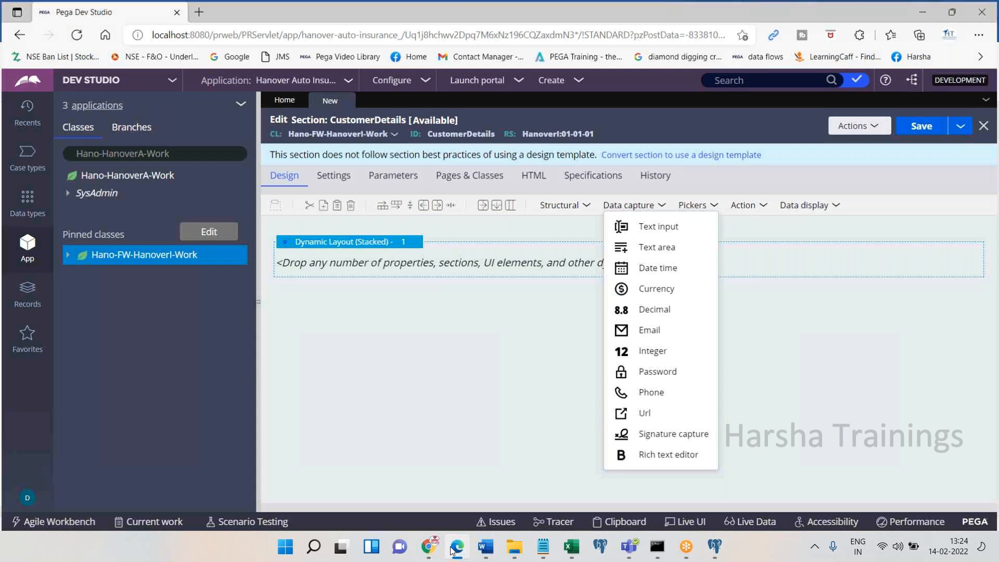
key("ctrl+v")
left_click(451, 547)
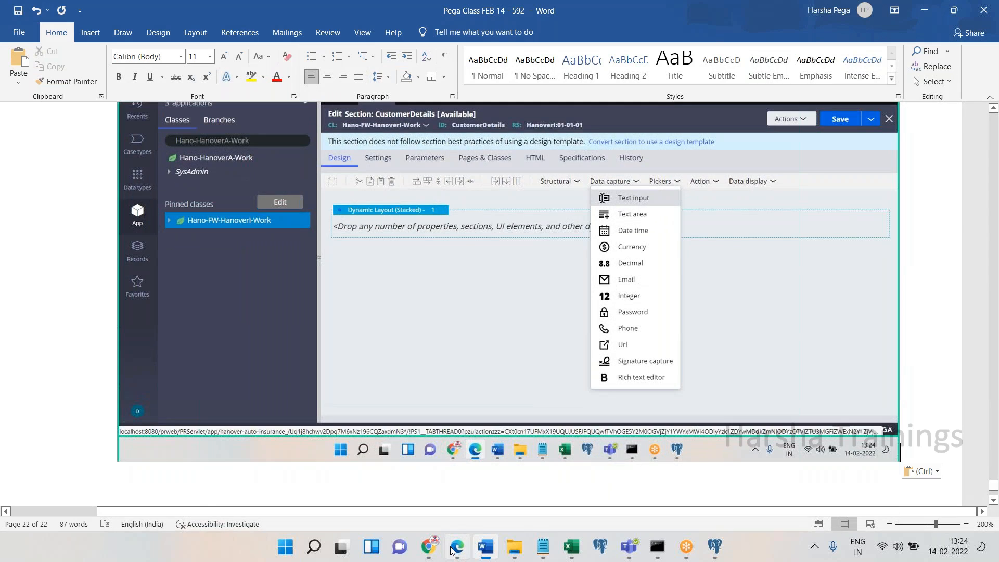
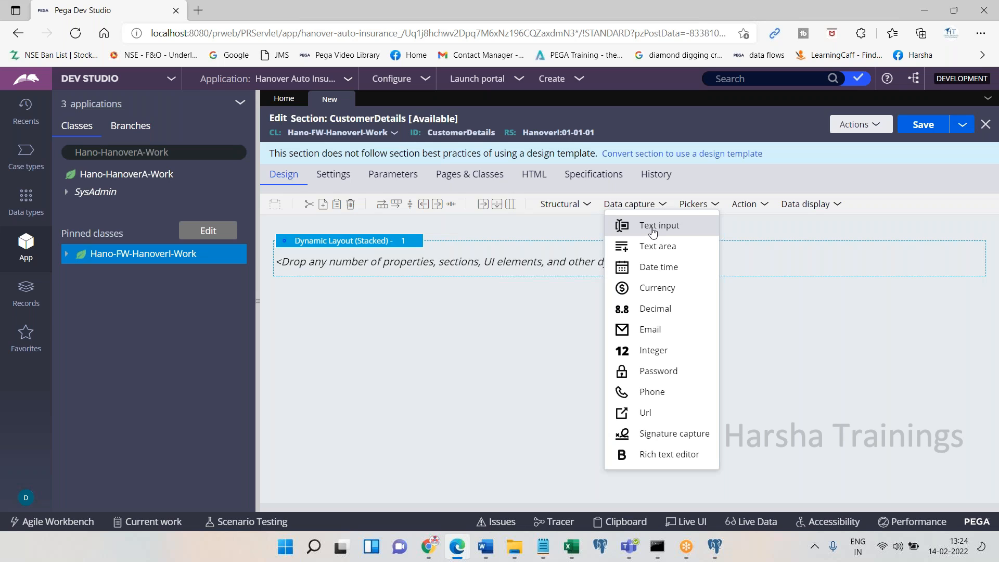
Place a Text input in the empty dynamic layout and paste its screenshot into the Word notes
left_click(653, 230)
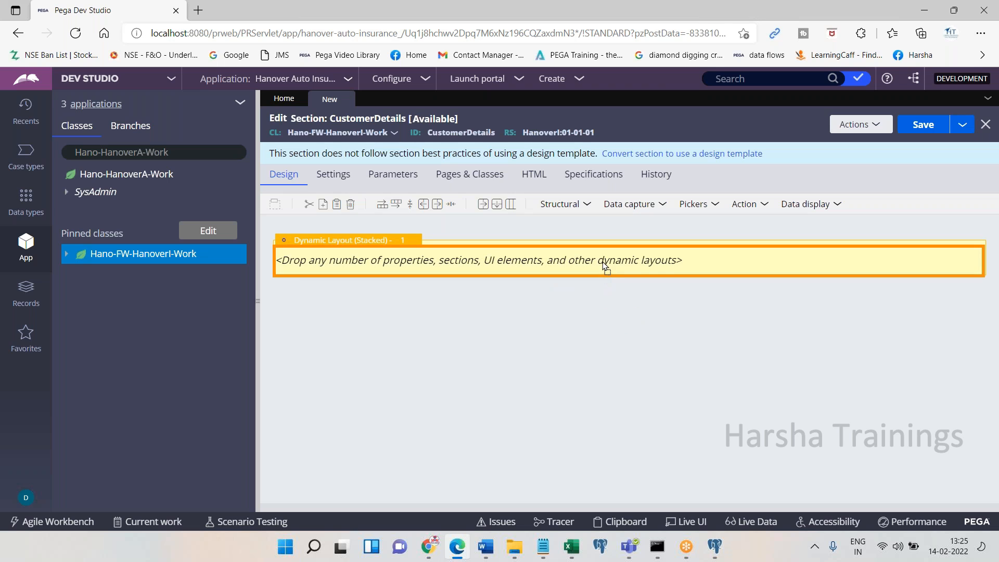
left_click_drag(604, 265, 603, 265)
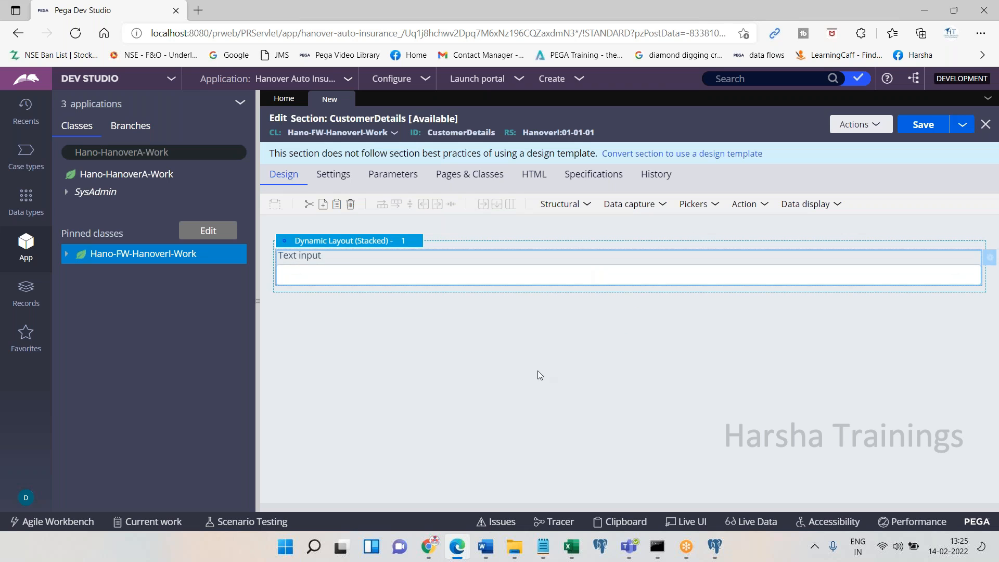
left_click(456, 542)
key("Return")
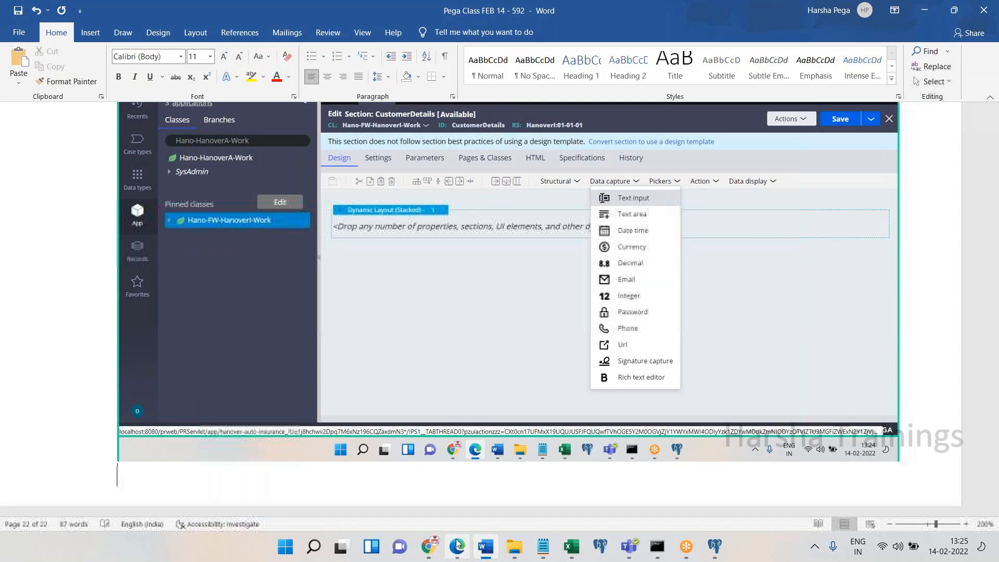
key("ctrl+v")
left_click(456, 543)
Capture another Dev Studio screenshot and paste it on a new line in the Word notes
key("Print")
left_click(456, 542)
key("Return")
key("ctrl+v")
left_click(457, 542)
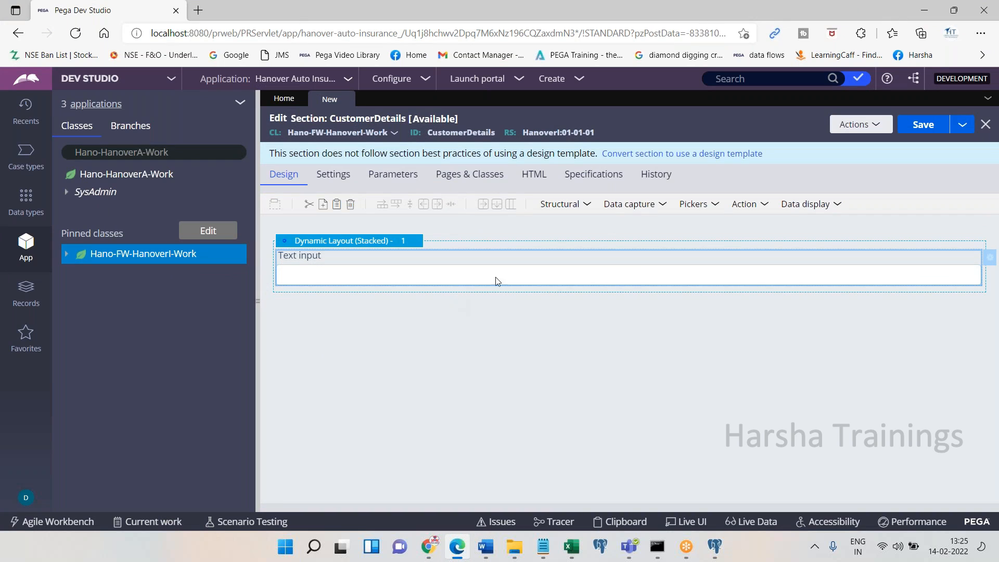
Copy the Text input and paste a second Text input below it
left_click(614, 210)
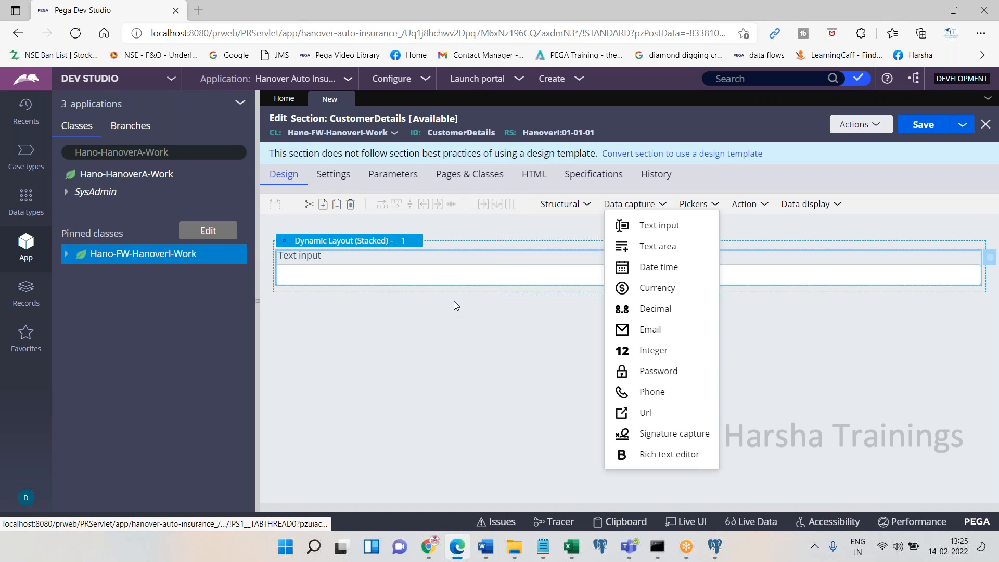
left_click(495, 348)
right_click(432, 275)
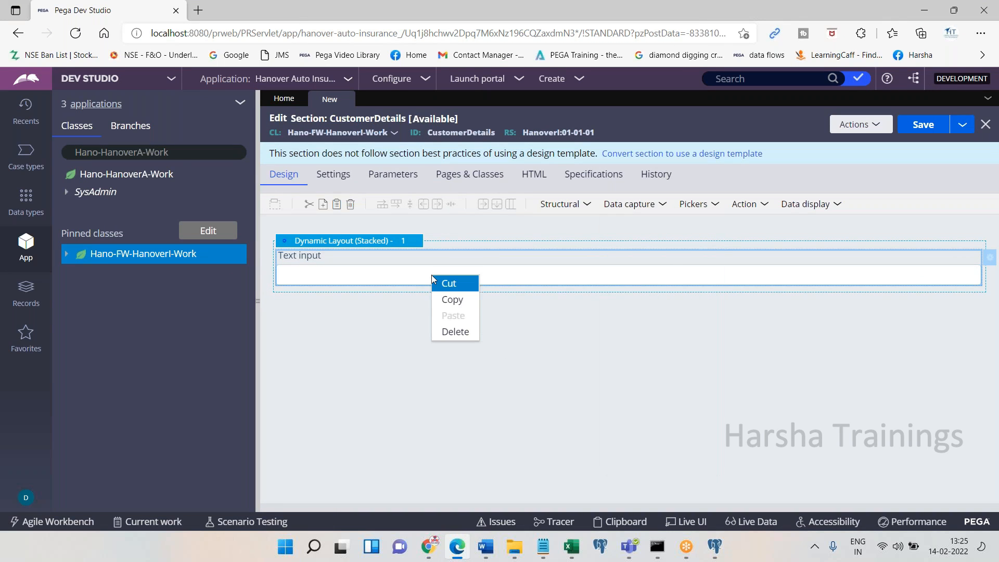
left_click(449, 306)
right_click(434, 258)
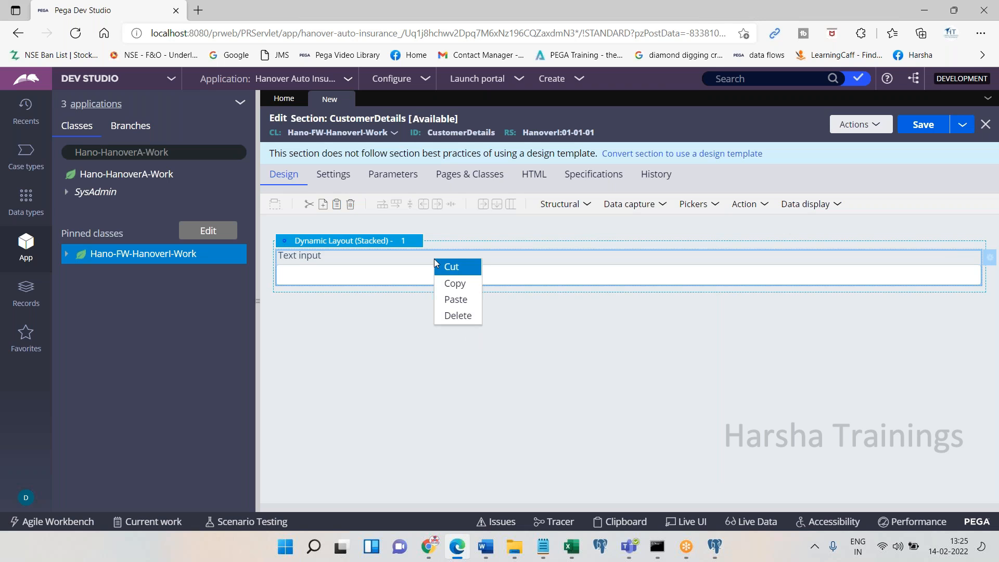
left_click(450, 301)
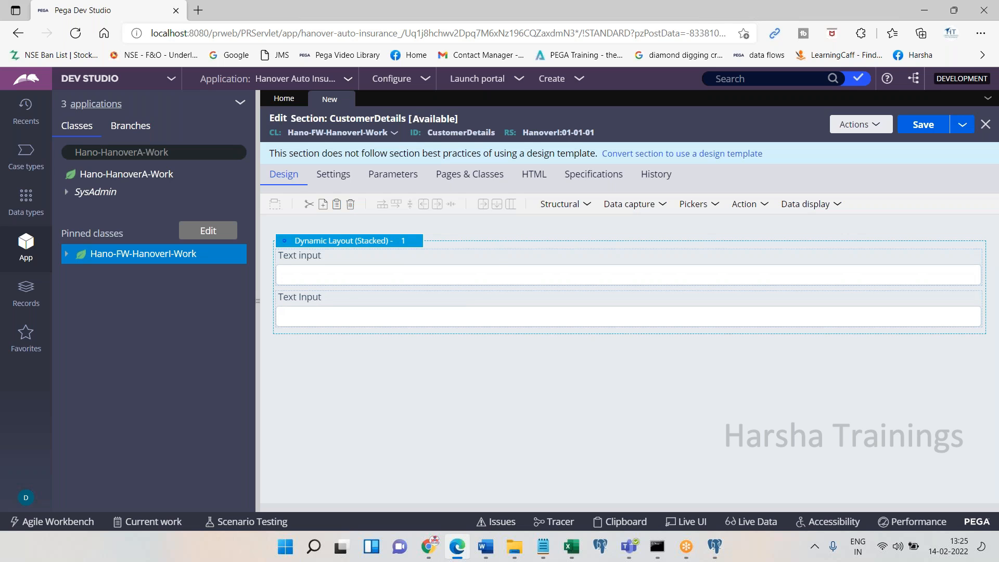
Add an Integer field from Data capture below the two Text inputs
left_click(630, 205)
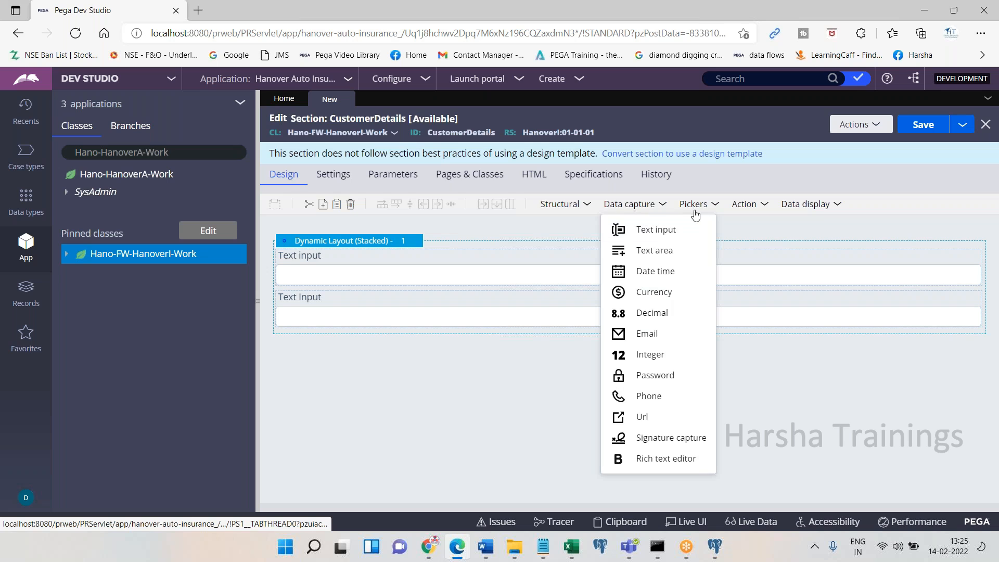
mouse_move(638, 204)
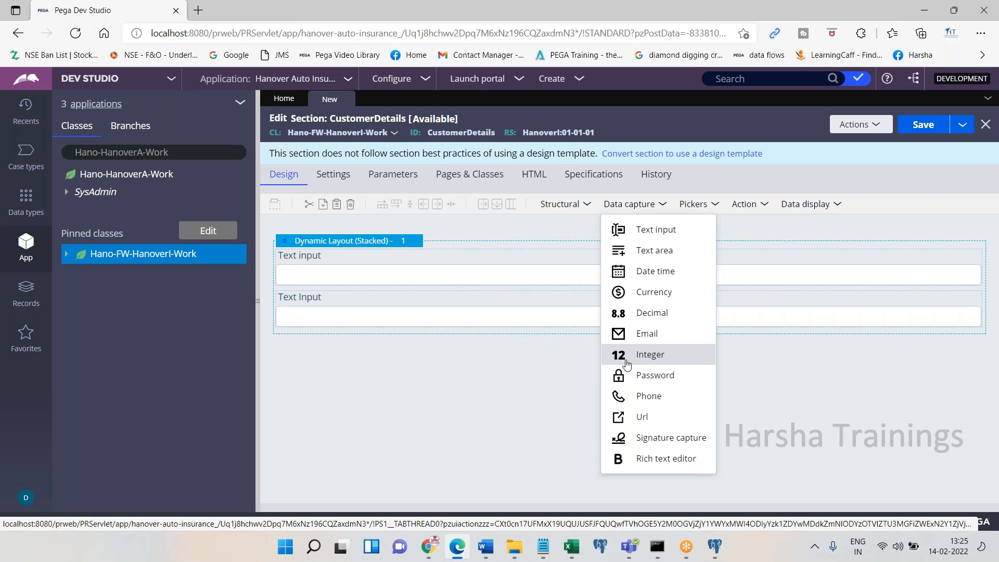
key("alt+Tab")
key("ctrl+v")
key("alt+Tab")
left_click_drag(645, 356, 484, 339)
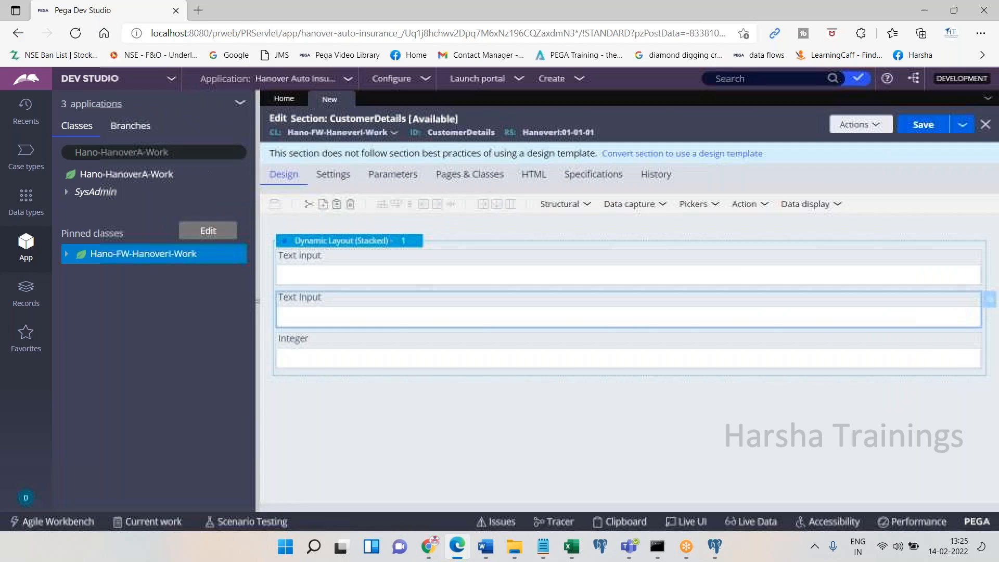
left_click(697, 204)
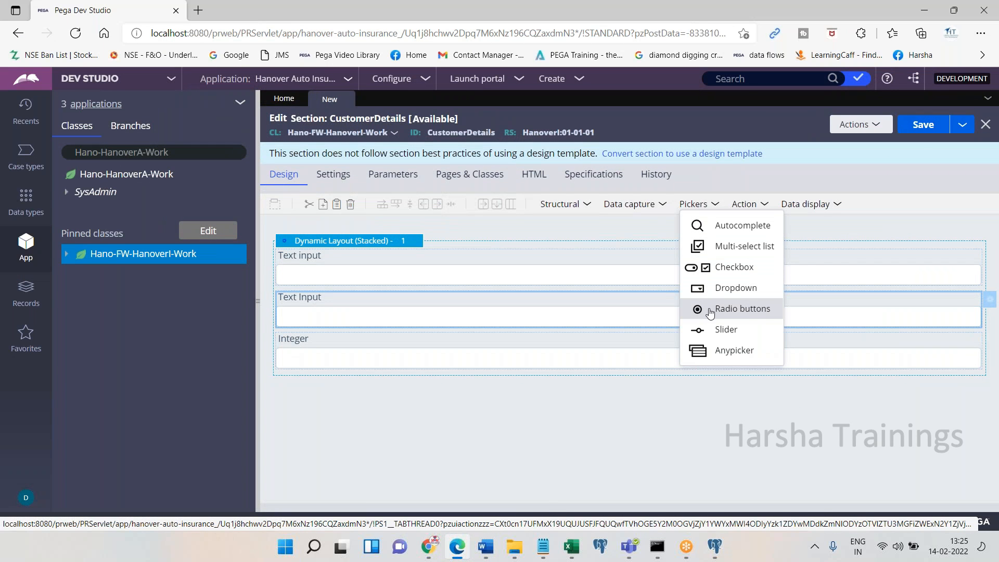
Add Radio buttons and a Dropdown from Pickers below the Integer field
left_click(464, 551)
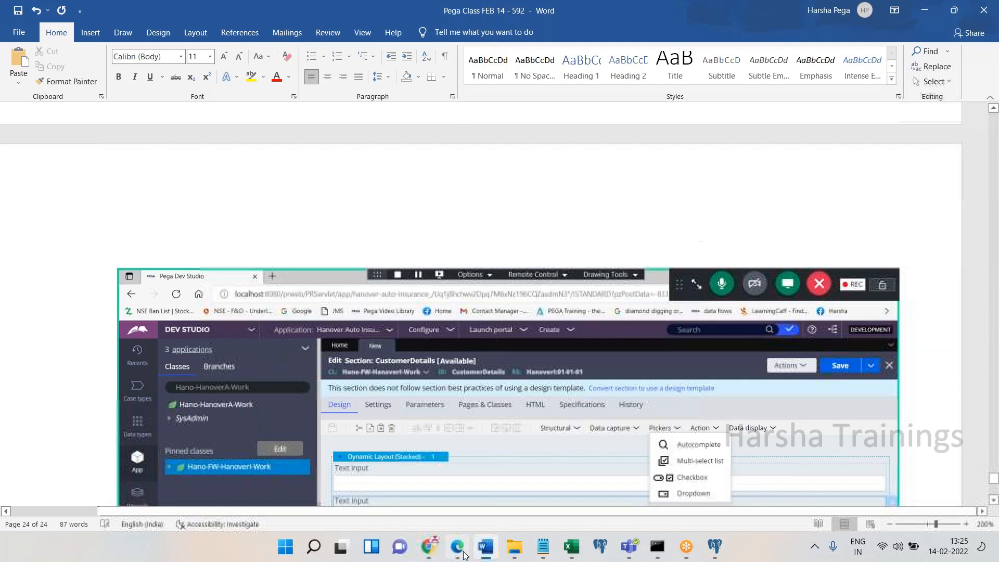
left_click(464, 551)
left_click_drag(743, 308, 527, 386)
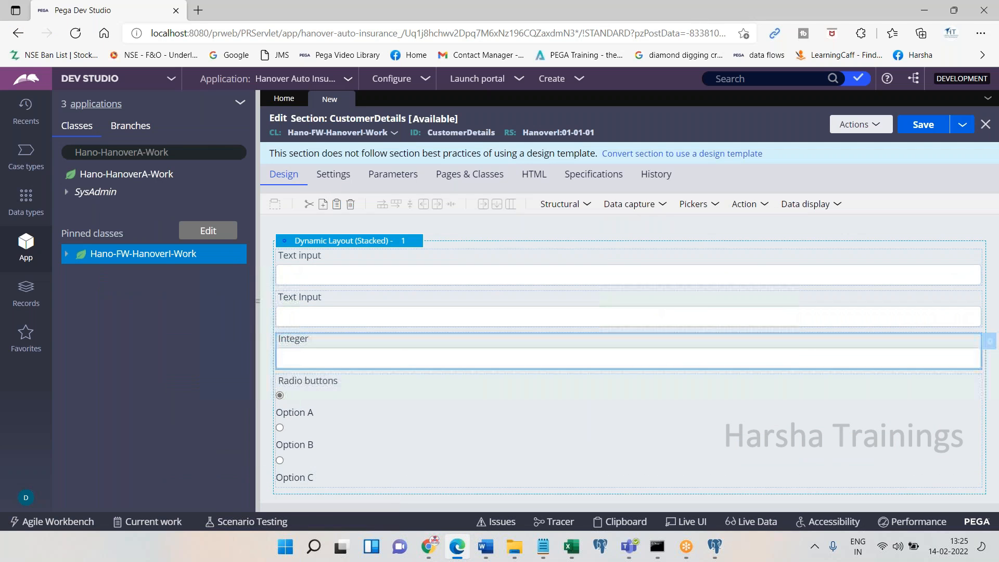
left_click(459, 551)
left_click(694, 203)
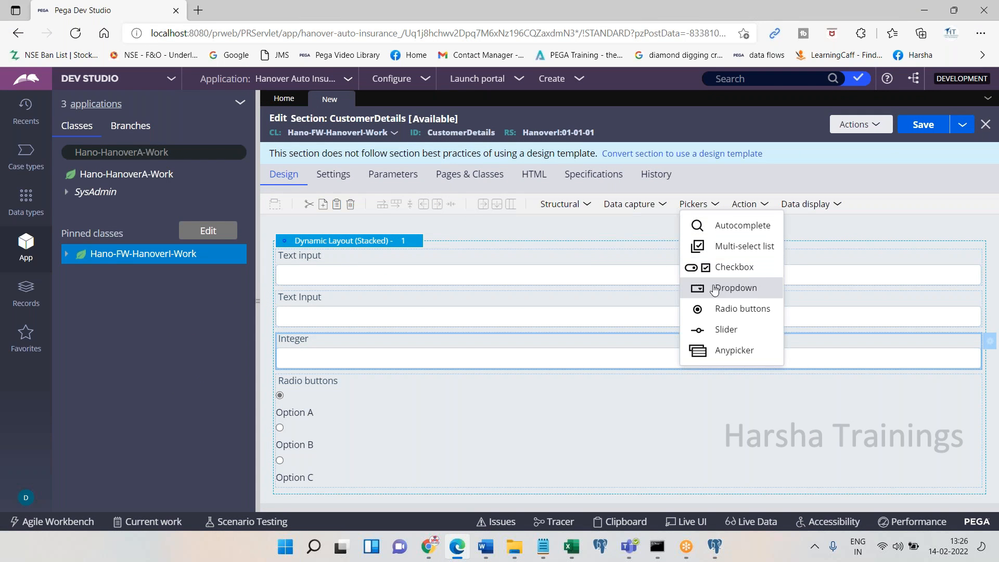
left_click_drag(706, 293, 811, 477)
Copy the Dropdown and paste two more dropdown copies below it
left_click(455, 553)
left_click(454, 553)
left_click_drag(992, 333, 992, 370)
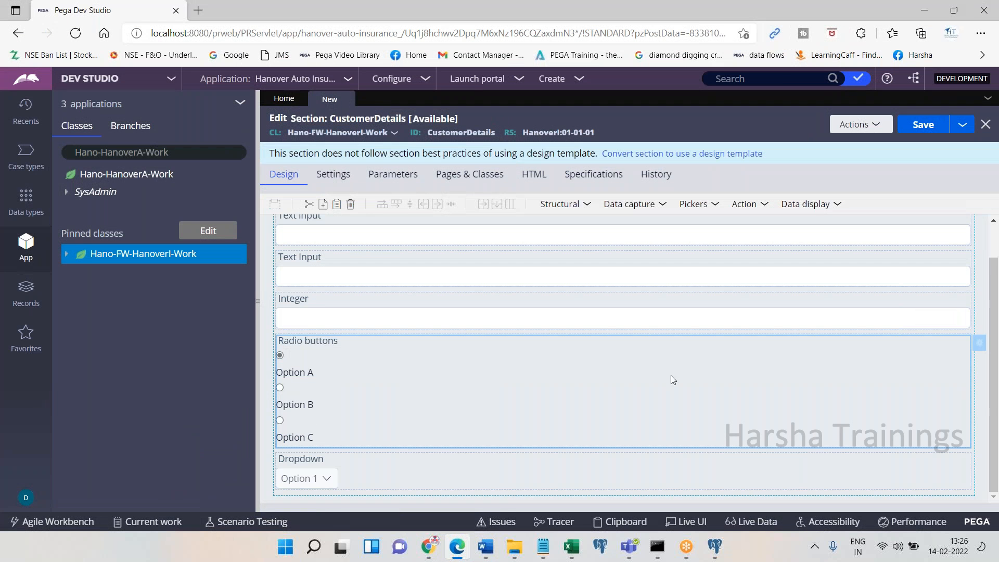
left_click(356, 465)
right_click(357, 465)
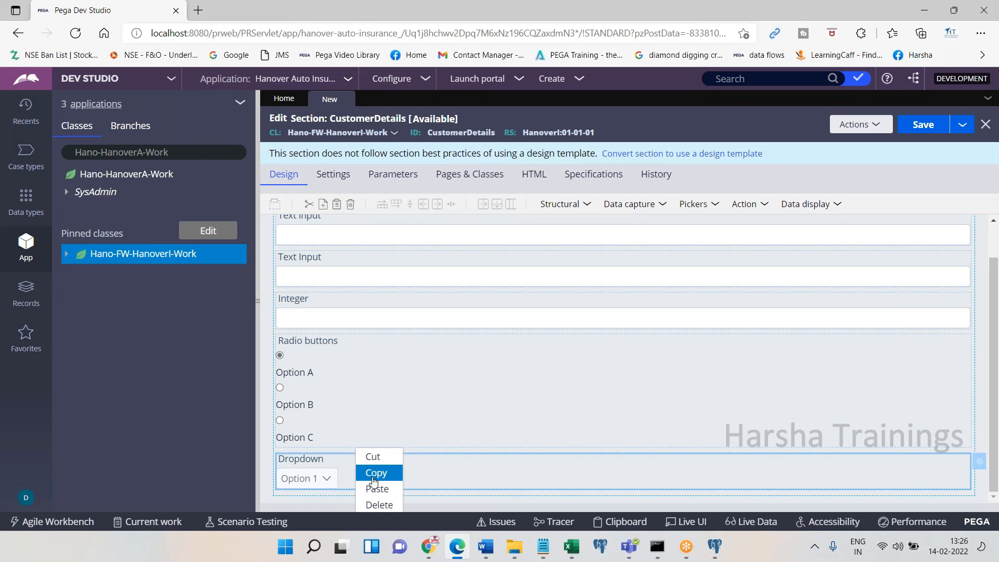
left_click(372, 473)
right_click(374, 457)
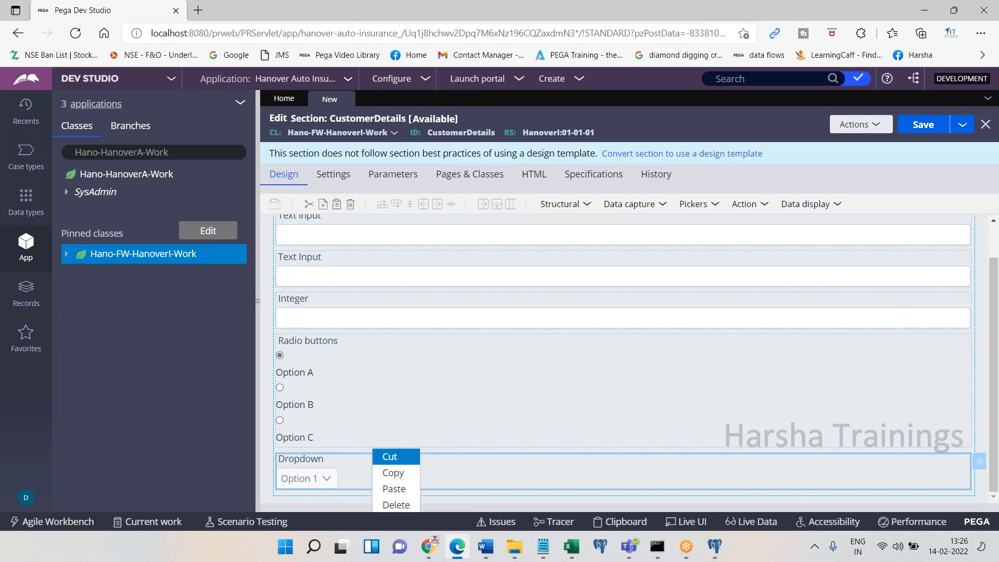
left_click(383, 489)
right_click(393, 474)
left_click(407, 488)
Copy the first Text input and paste it below the last dropdown
left_click_drag(994, 414, 997, 467)
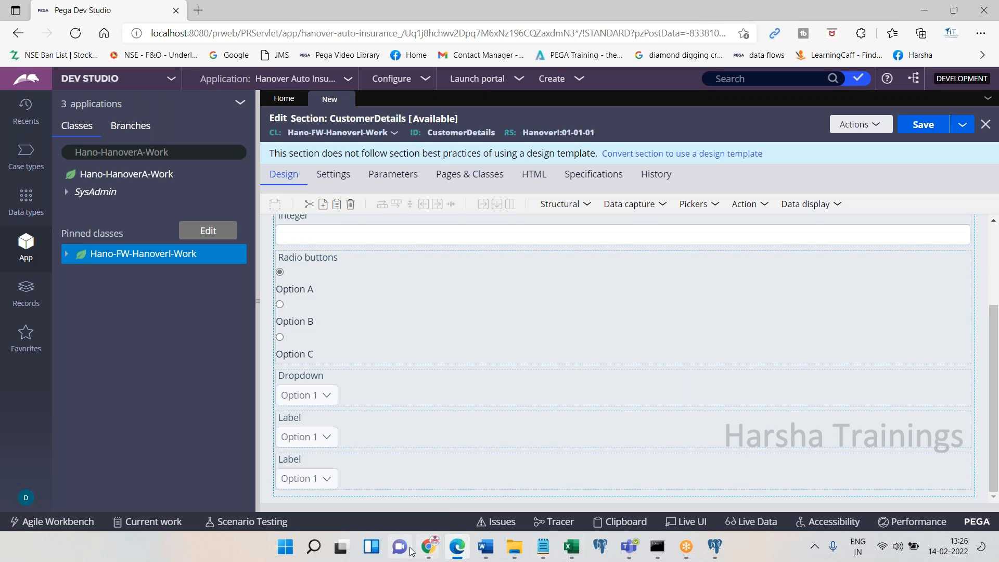
left_click(471, 554)
left_click(467, 555)
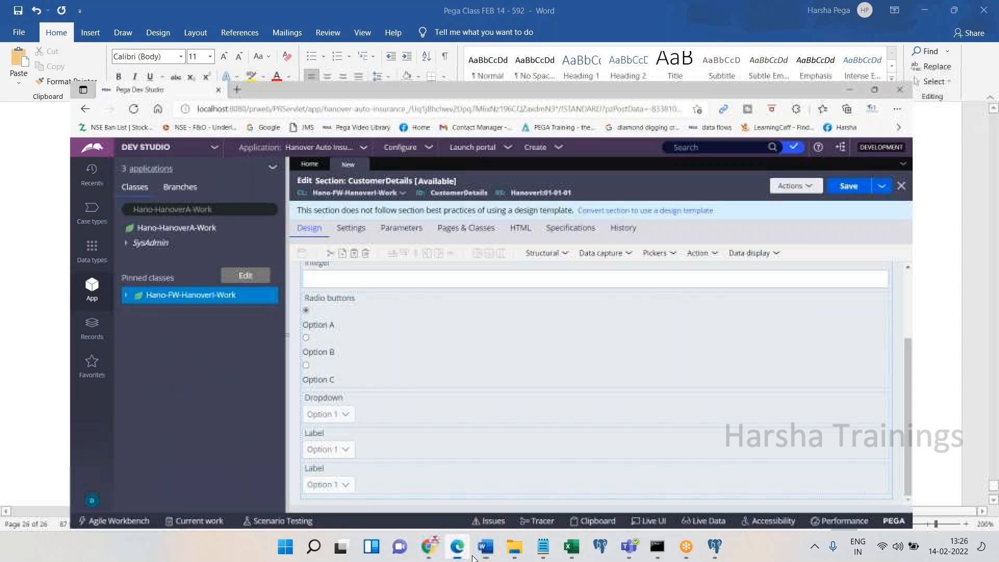
scroll(997, 285, "up", 3)
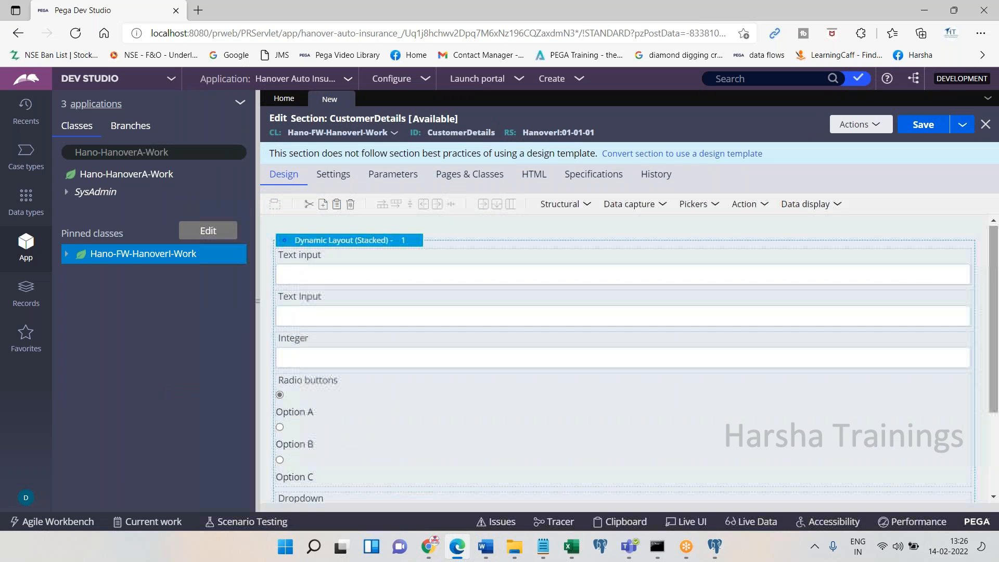
right_click(365, 274)
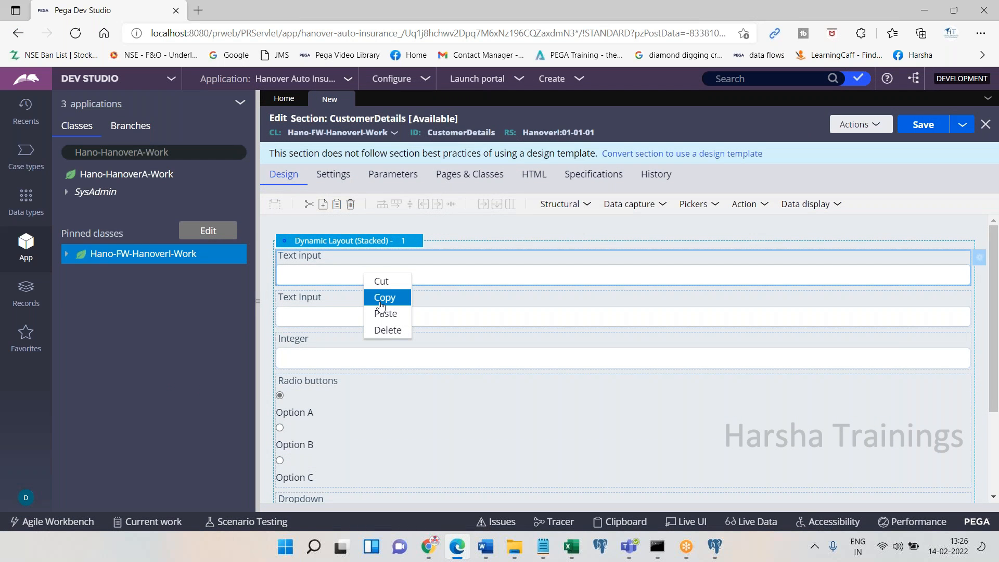
left_click(385, 297)
scroll(853, 416, "down", 3)
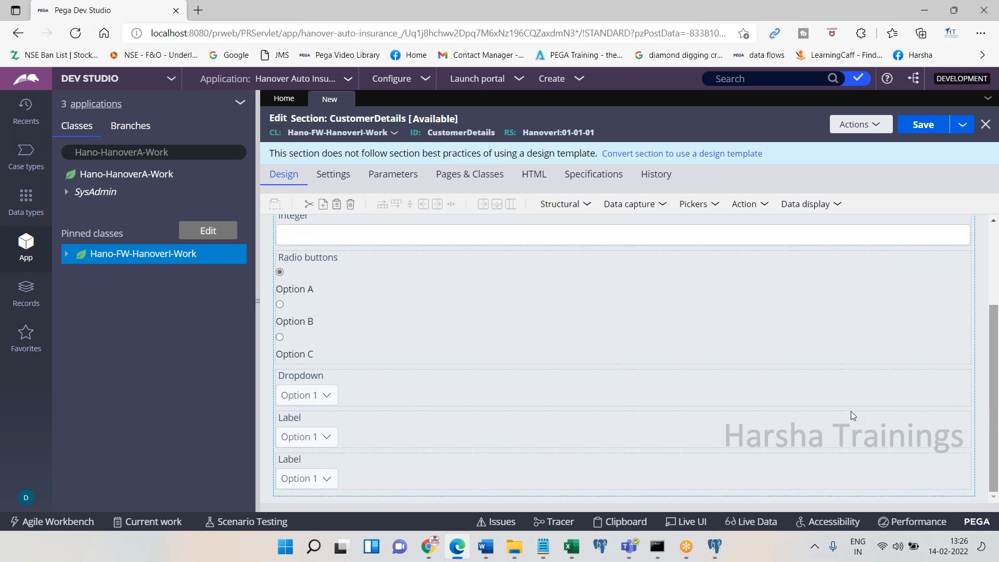
right_click(464, 473)
left_click(484, 488)
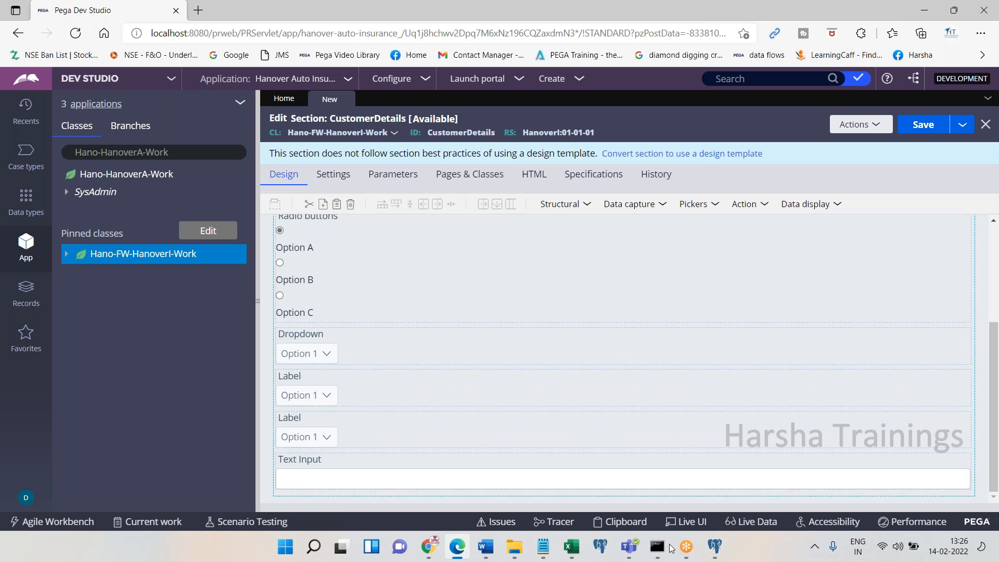
Note 'Scroll up , double click on layout' with screenshots in Word, then select the dynamic layout
left_click(457, 547)
key("ctrl+v")
type("Scroll up , double click on layout")
key("Return")
left_click(457, 546)
scroll(994, 277, "up", 5)
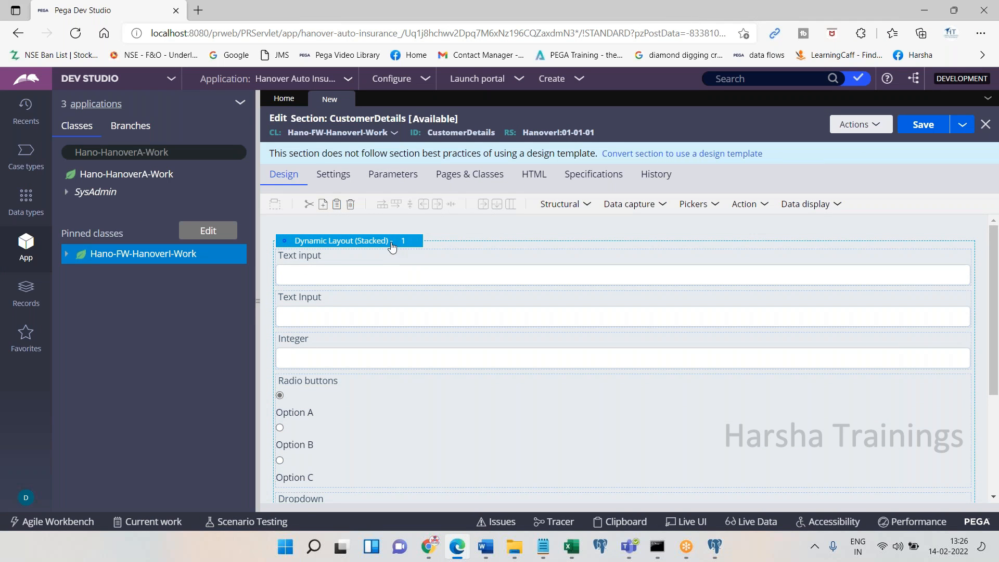
left_click(458, 546)
key("ctrl+v")
left_click(457, 550)
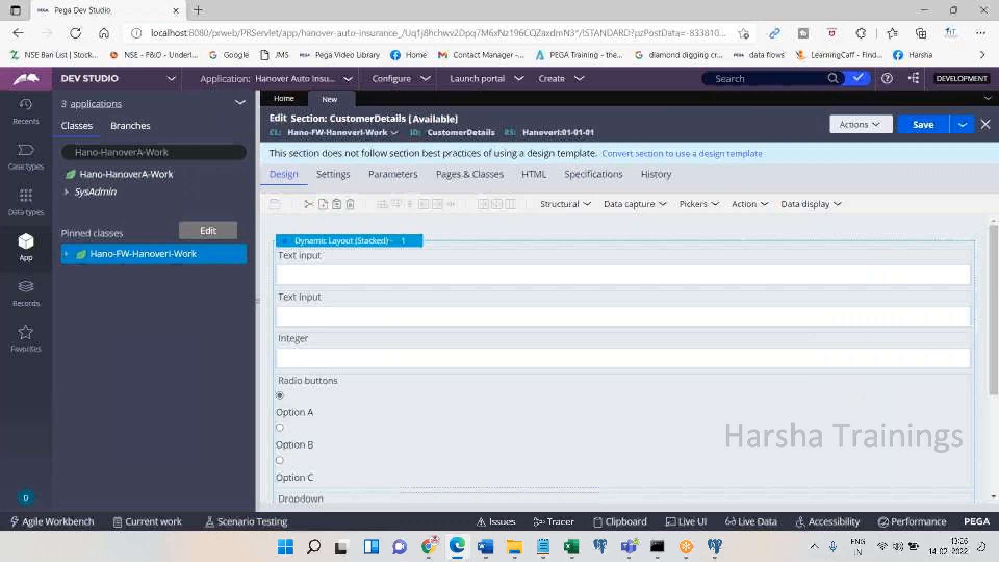
left_click(382, 243)
Set the dynamic layout's format to Inline grid double
left_click(424, 241)
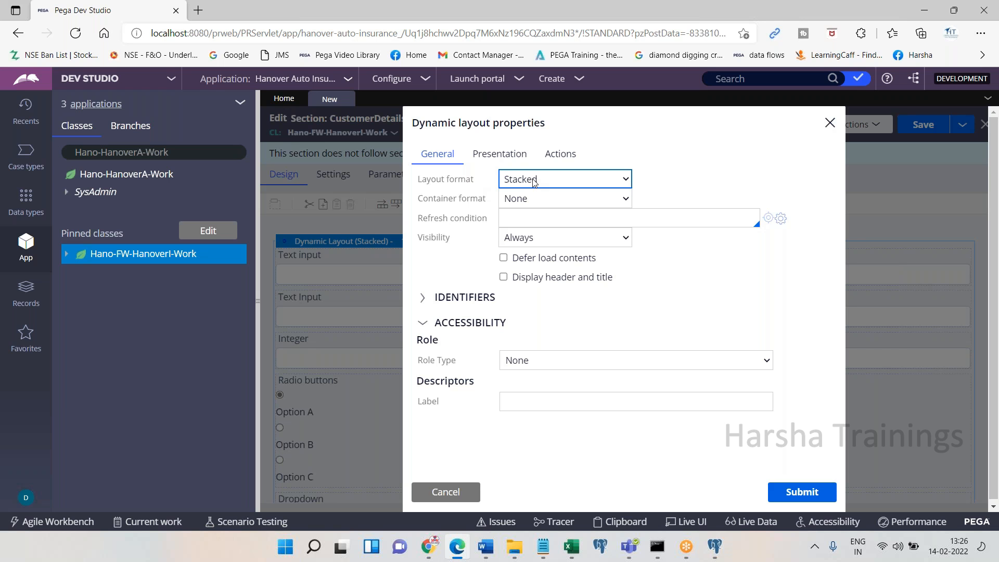
left_click(457, 546)
left_click(457, 547)
left_click(583, 180)
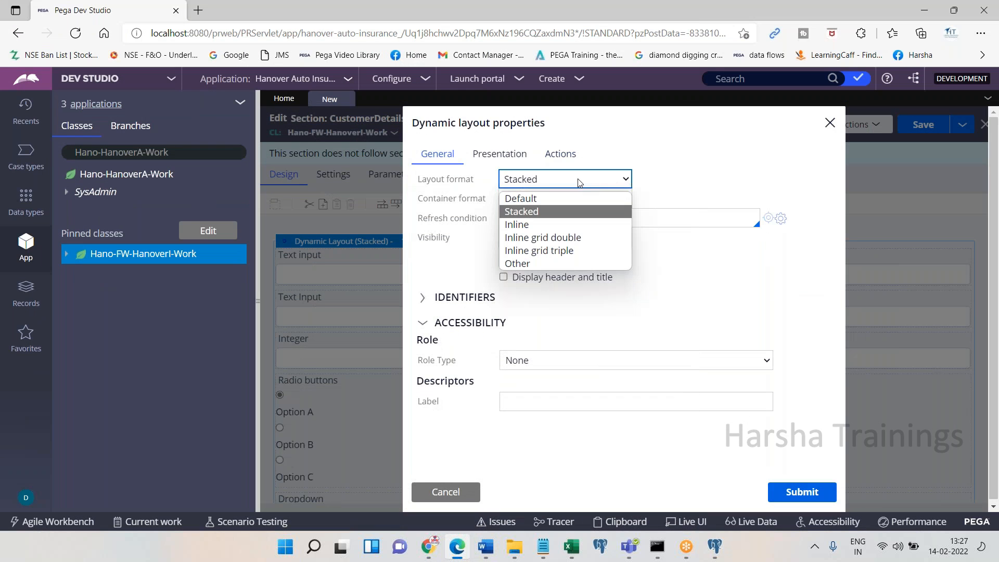
left_click(589, 239)
Enable showing the layout's header and title
left_click(450, 550)
left_click(451, 550)
left_click(503, 277)
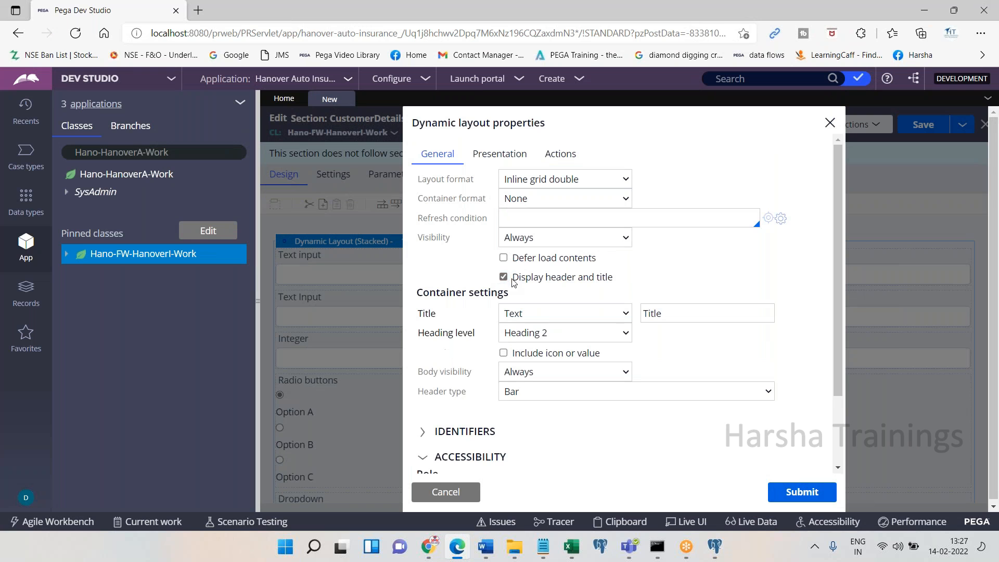
left_click_drag(514, 282, 635, 286)
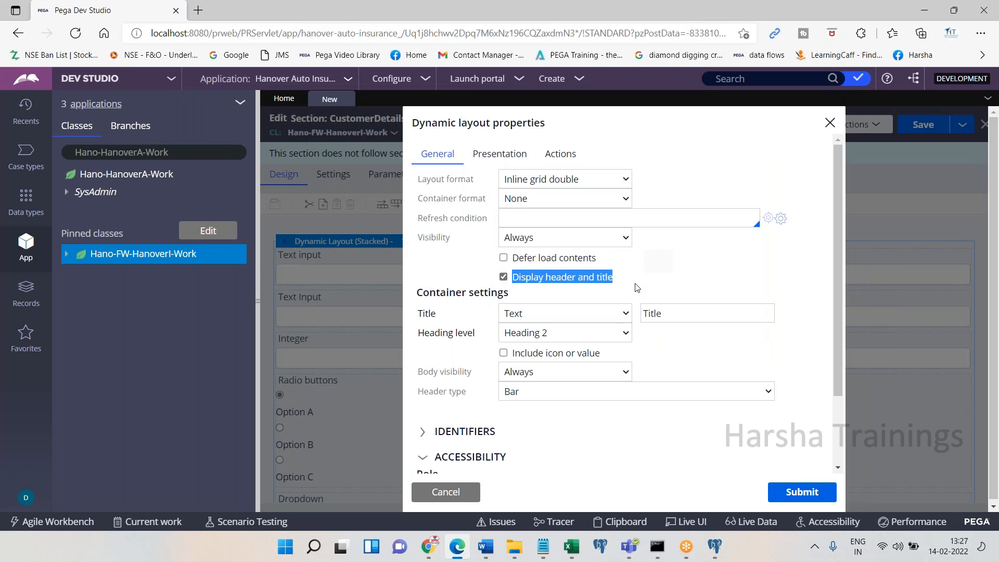
left_click(458, 548)
left_click(458, 547)
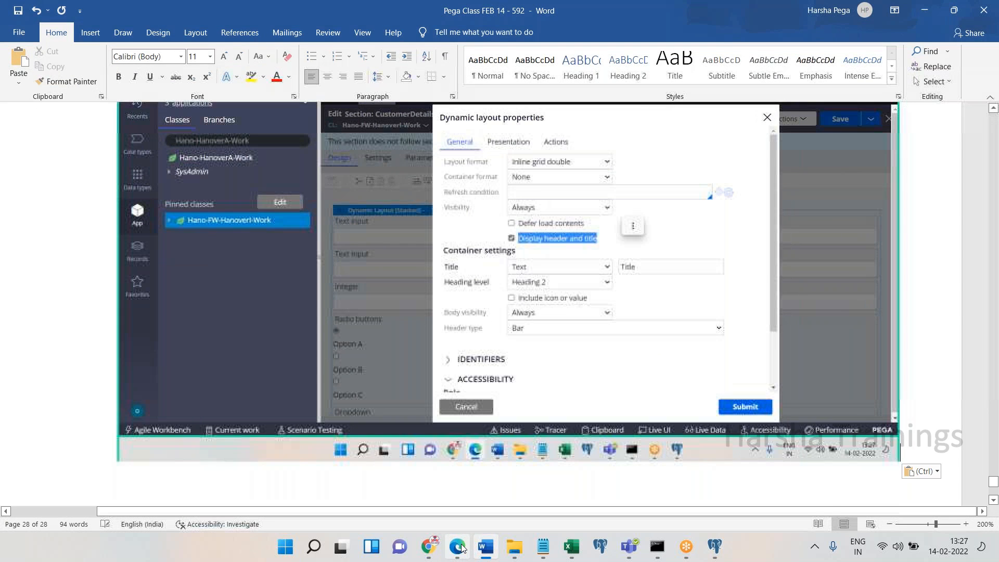
Title the layout 'Please fill your basic information', note 'Submit' in Word, and submit
double_click(695, 312)
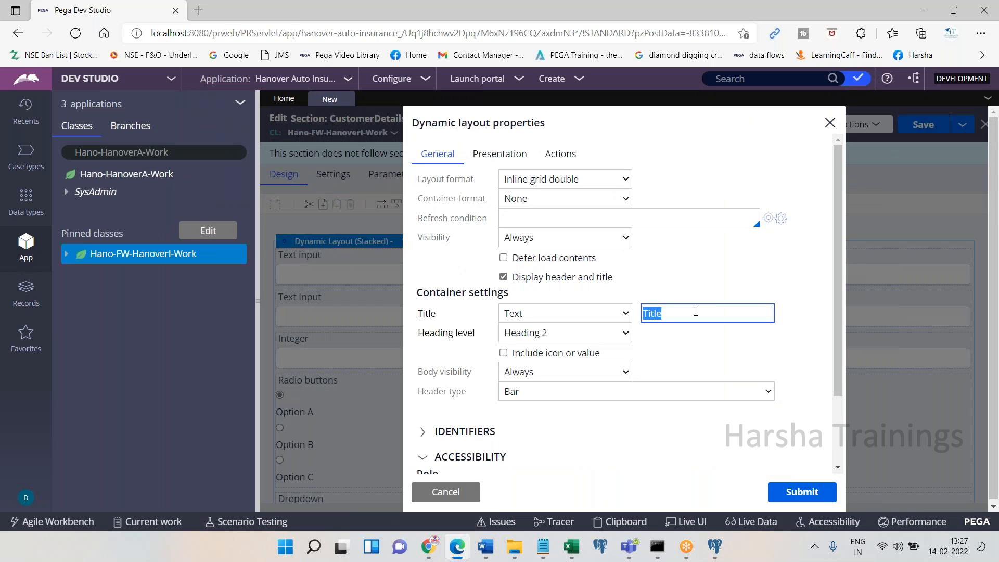
type("Please fill your basic information")
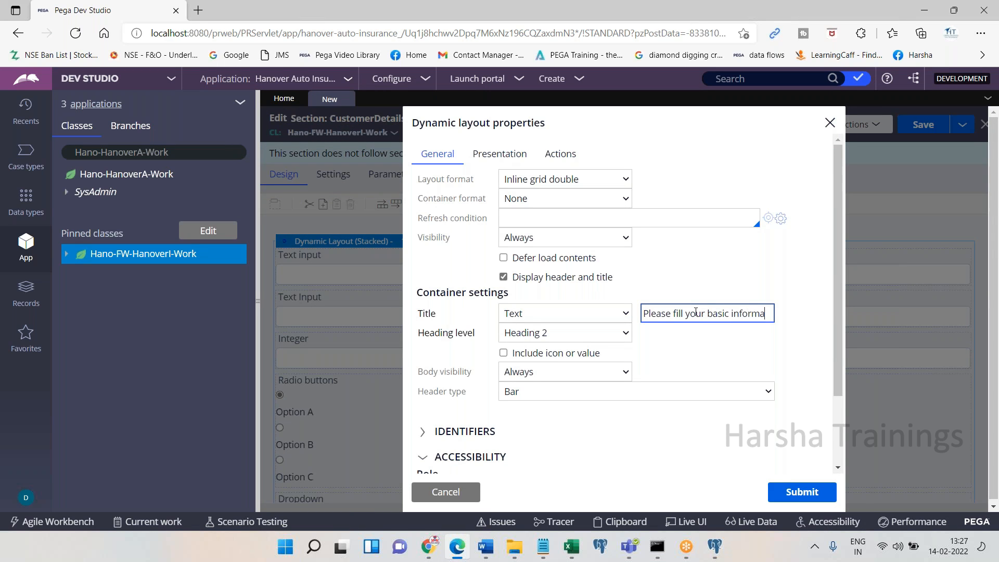
key("ctrl+a")
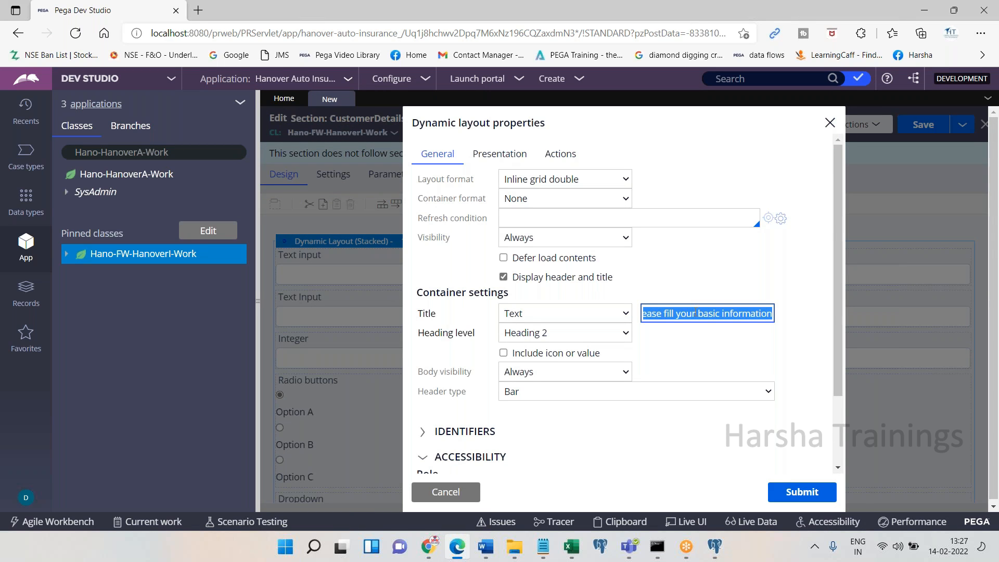
left_click(450, 547)
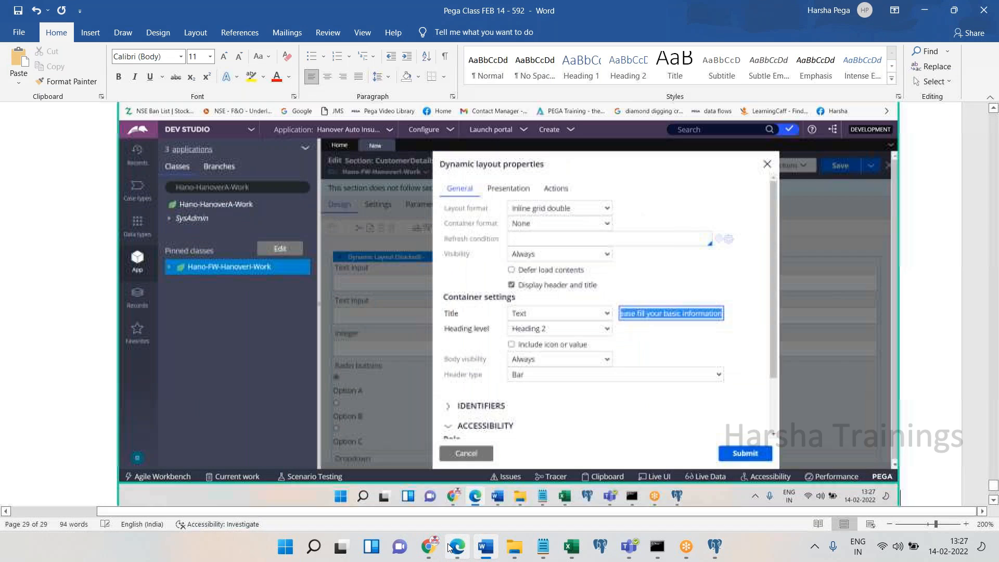
left_click(450, 547)
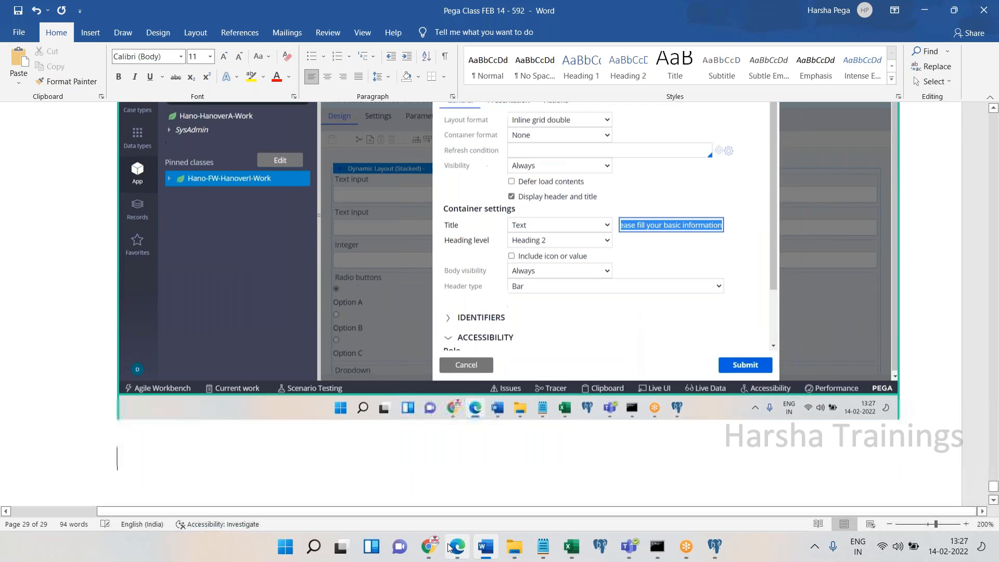
type("Submit")
key("Return")
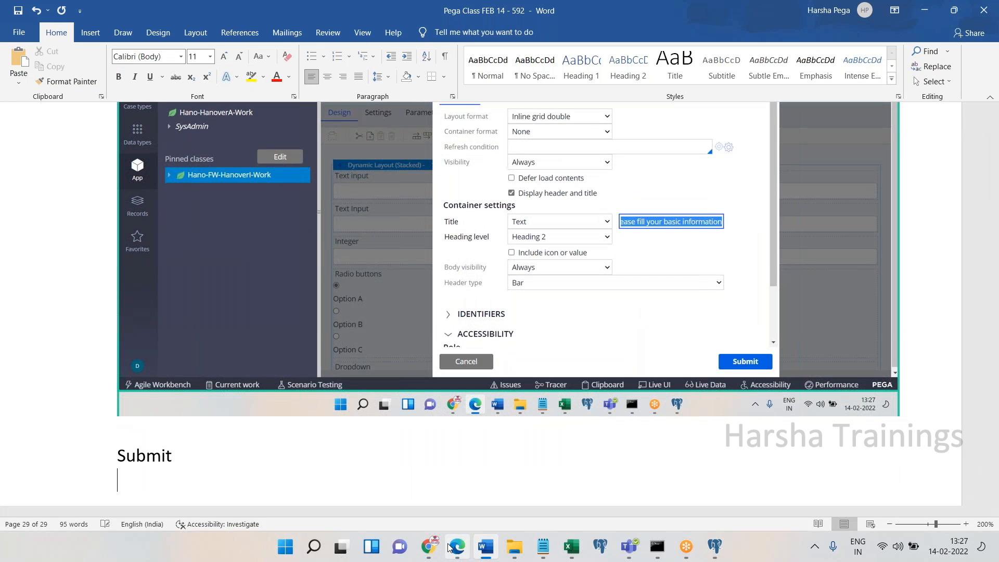
left_click(450, 547)
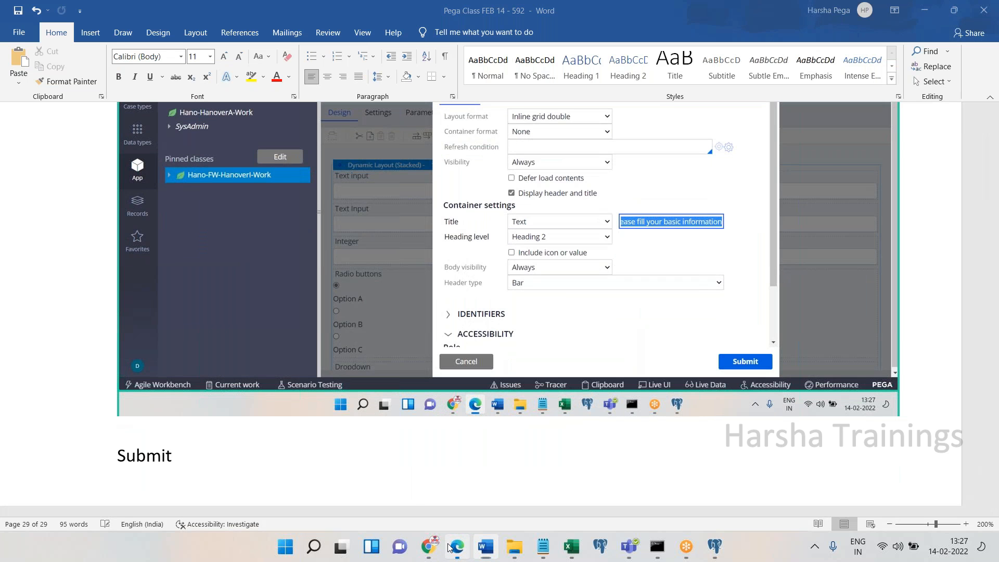
left_click(749, 467)
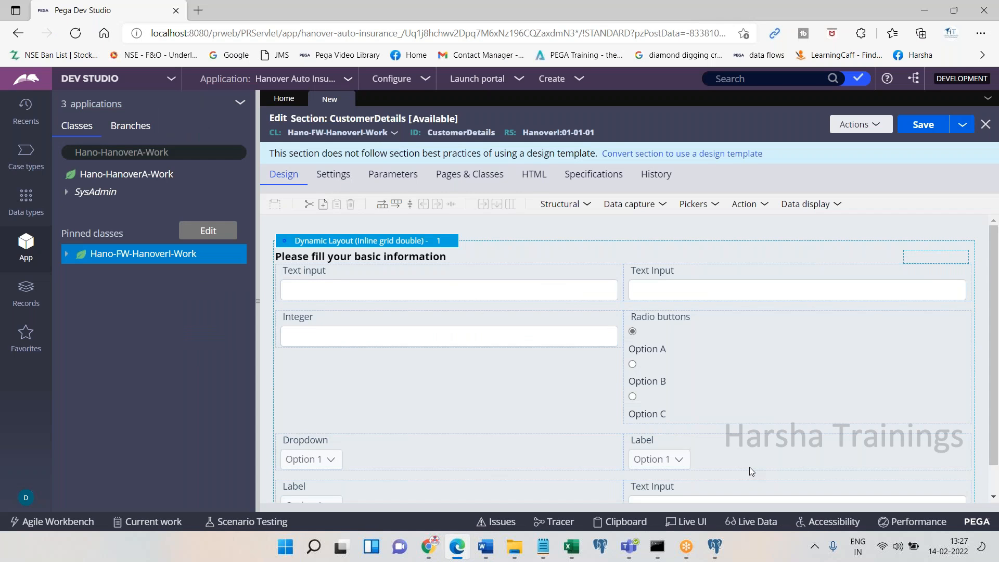
left_click(456, 548)
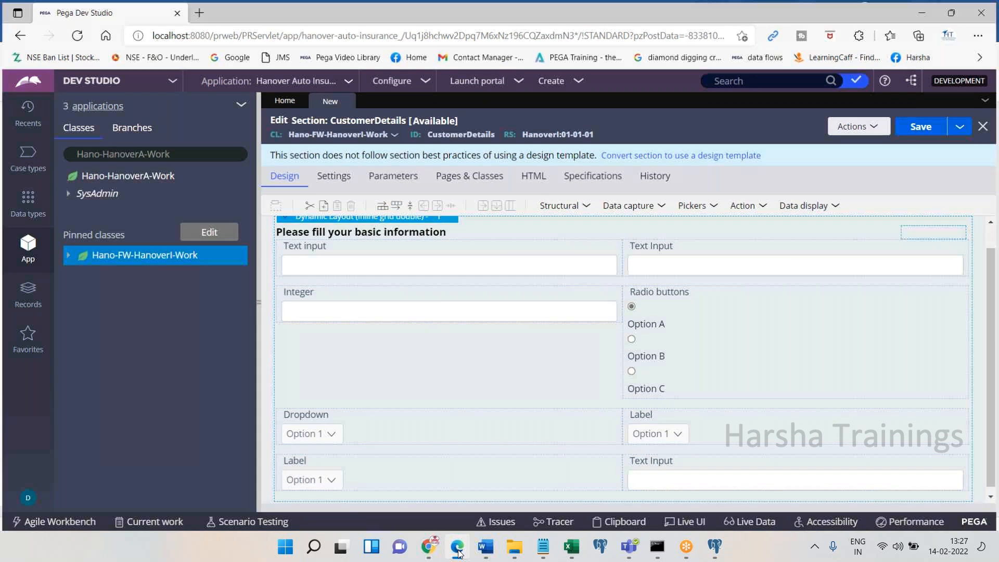
left_click(457, 547)
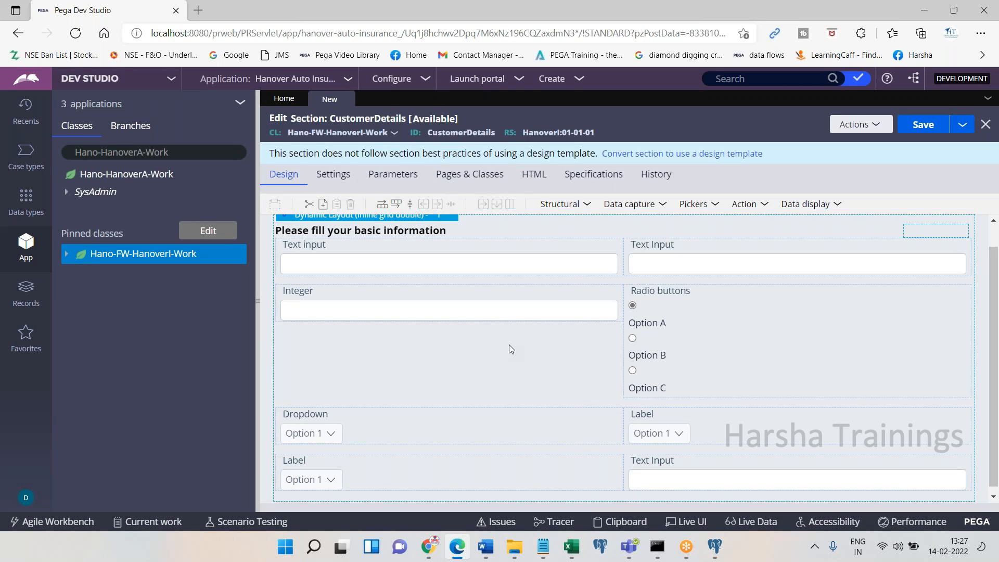
left_click(454, 550)
type("Map each con")
type("trol to the pr")
type("operties")
Correct the note to 'Map each control to the property.' and add 'Double click on control'
key("BackSpace")
key("BackSpace")
key("BackSpace")
type("y.")
key("Return")
key("Return")
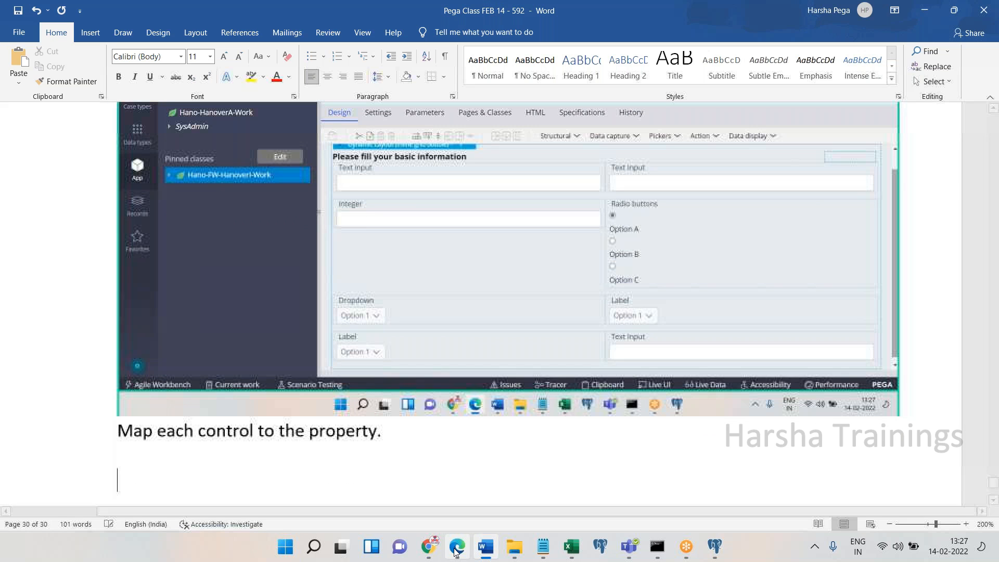
type("Double click on tr")
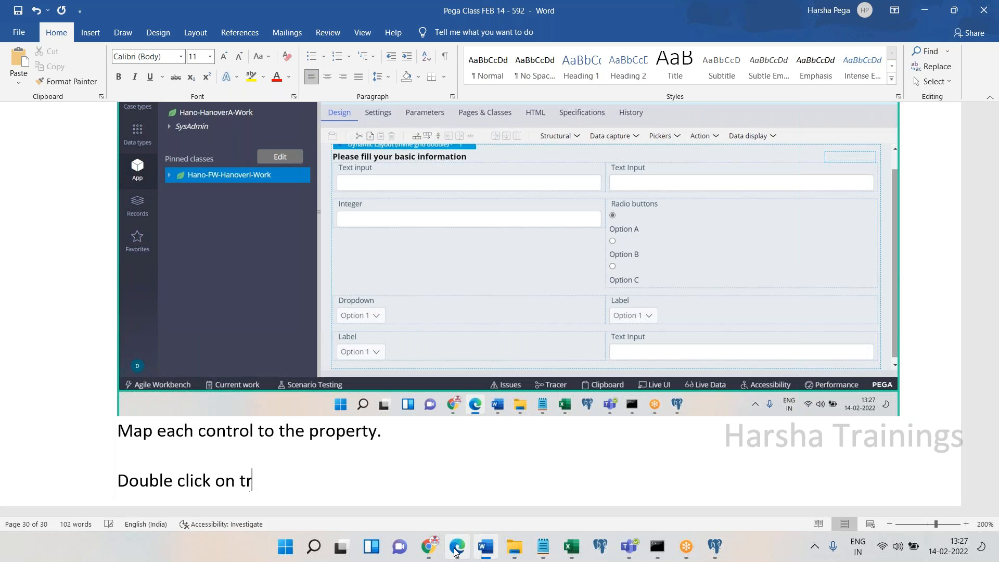
key("BackSpace")
key("BackSpace")
type("control")
key("Return")
left_click(456, 546)
Open the first Text input cell's properties and paste the dialog screenshot into the Word notes
left_click(370, 257)
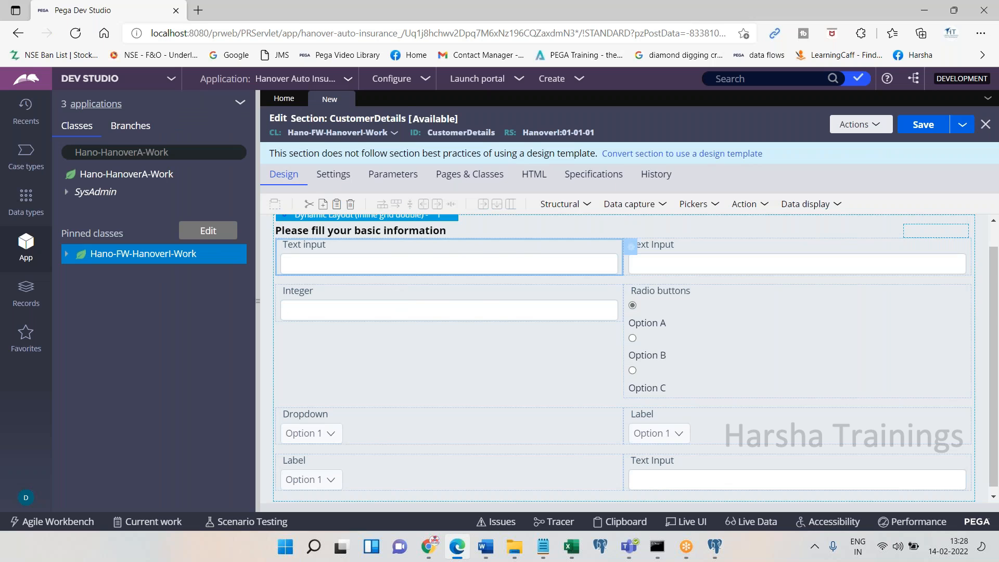
double_click(378, 260)
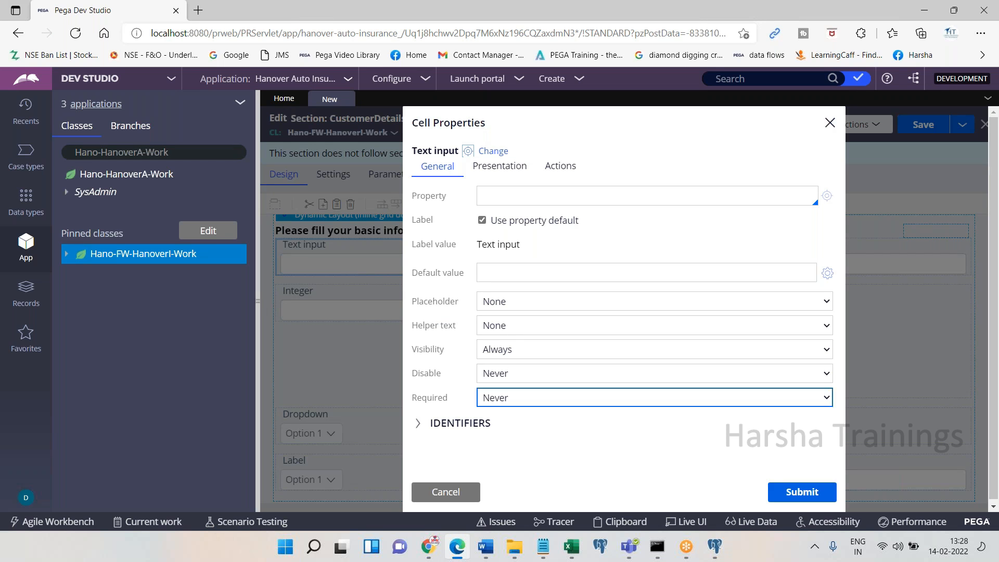
left_click(457, 545)
left_click(456, 544)
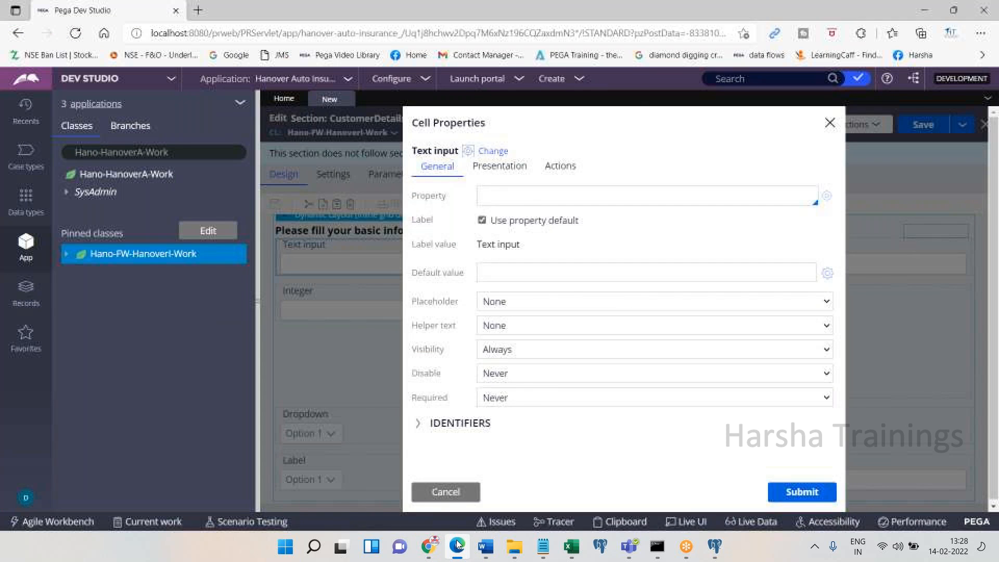
left_click(457, 547)
key("ctrl+v")
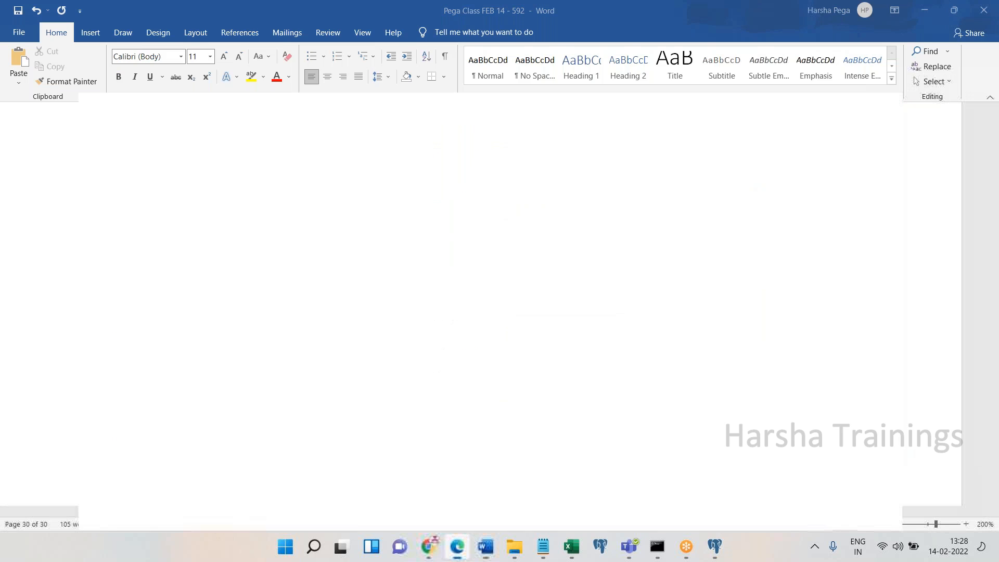
left_click(457, 545)
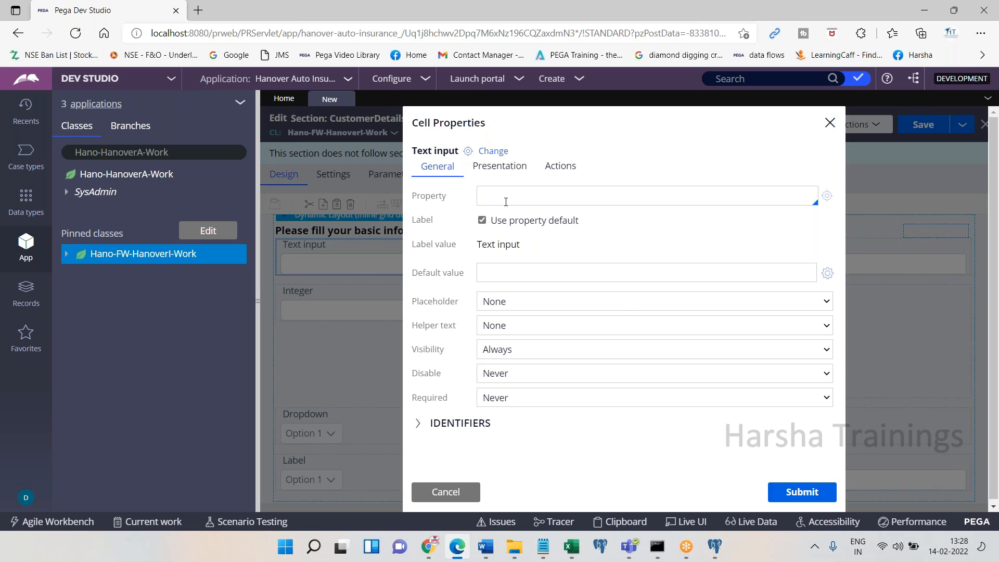
Map the cell to .FirstName, note 'Submit' with a screenshot in Word, and submit
left_click(506, 201)
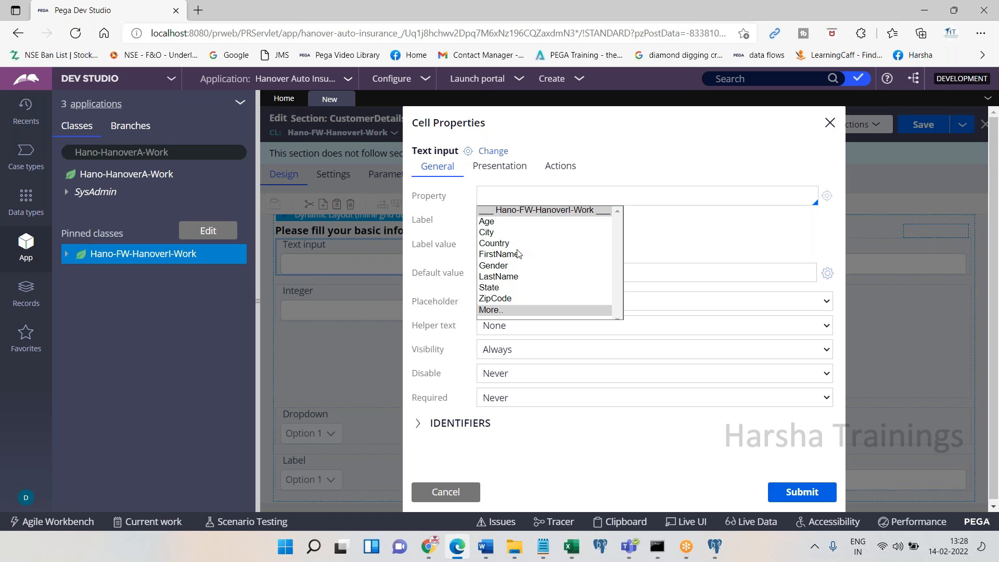
key("Escape")
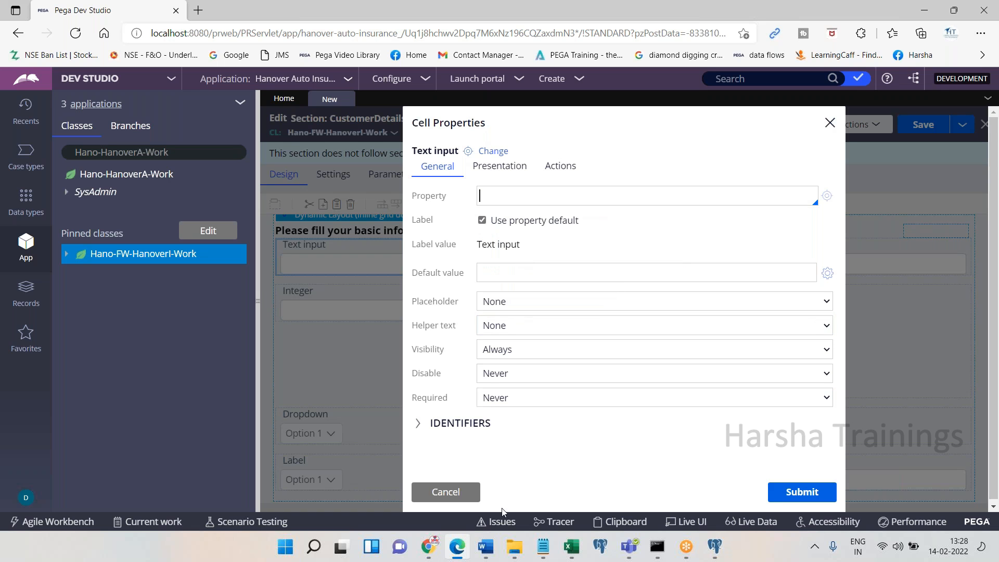
left_click(456, 547)
left_click(457, 547)
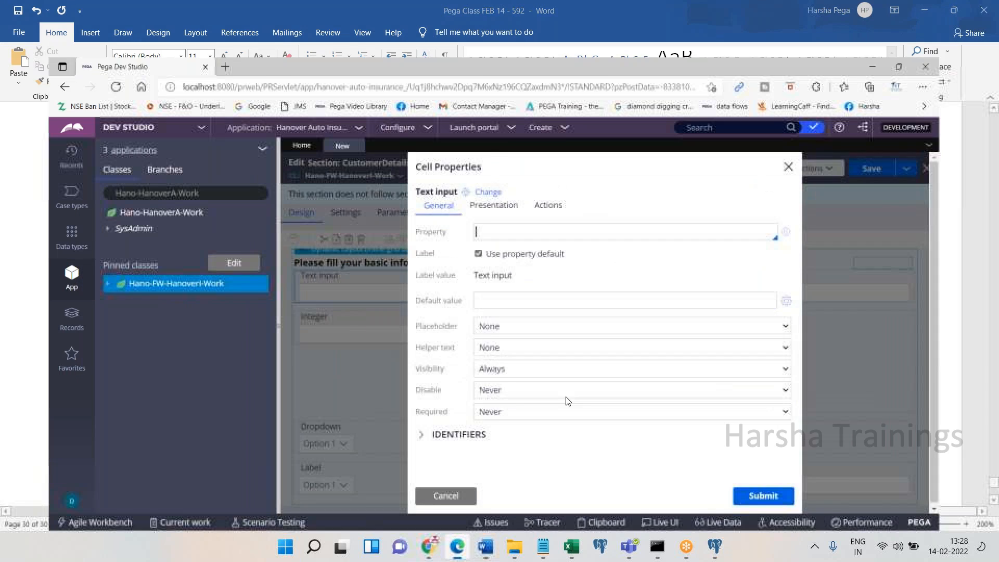
key("Return")
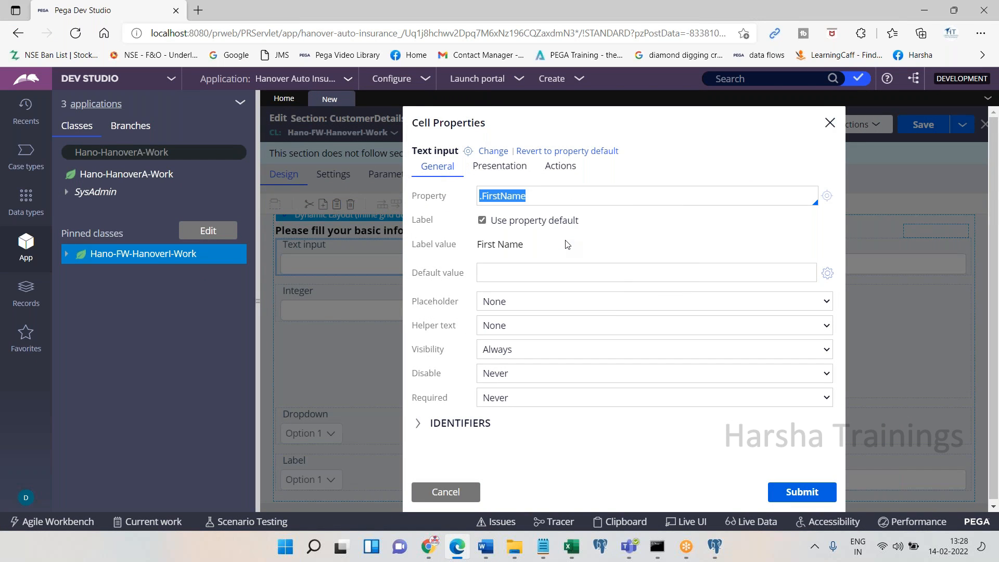
left_click(456, 547)
key("ctrl+v")
type("Submit")
key("Return")
left_click(465, 553)
left_click(802, 492)
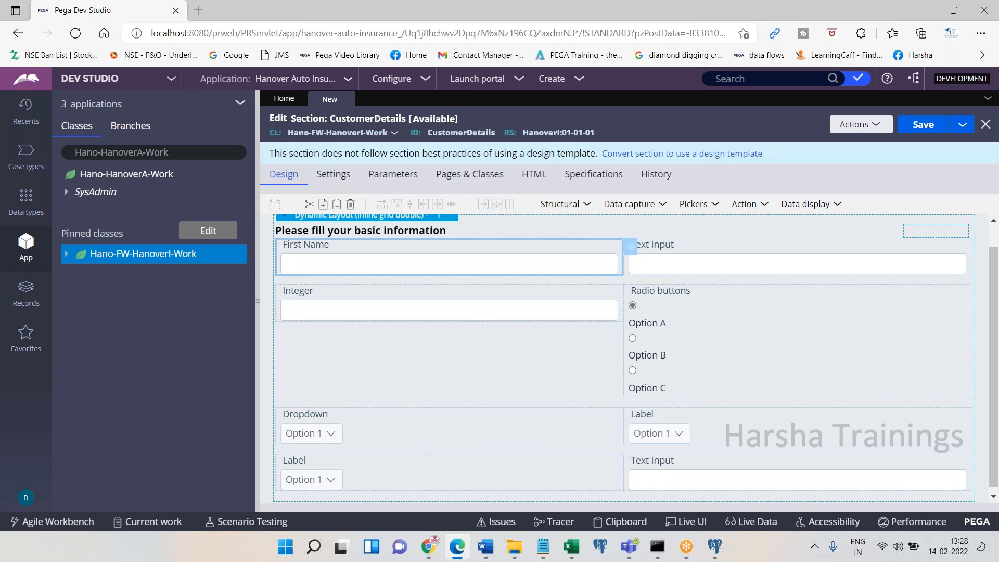
Paste the section screenshot into Word and note 'Repeat the same for all other controls'
left_click(464, 551)
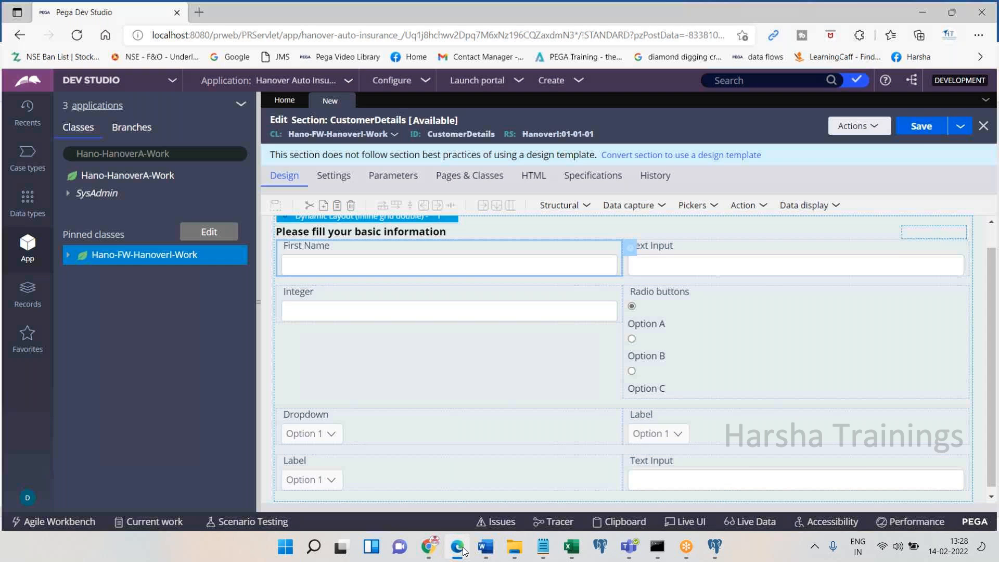
key("ctrl+v")
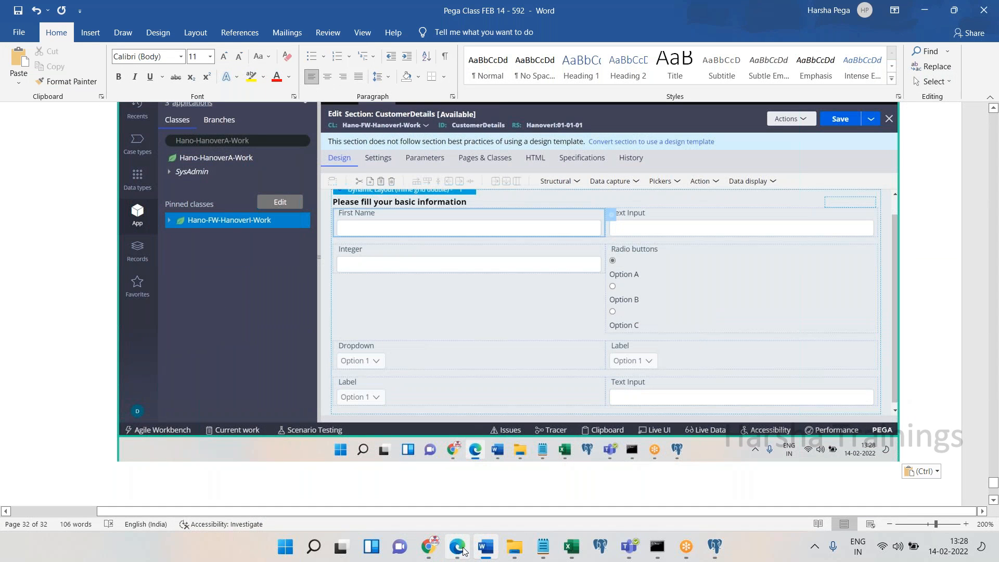
key("Return")
type("Repeat th")
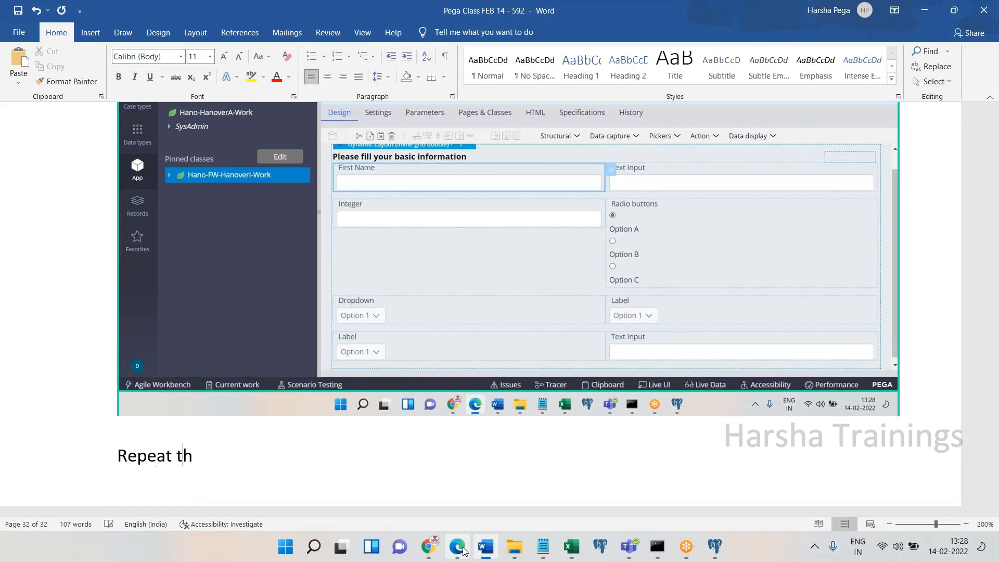
type("e same for all")
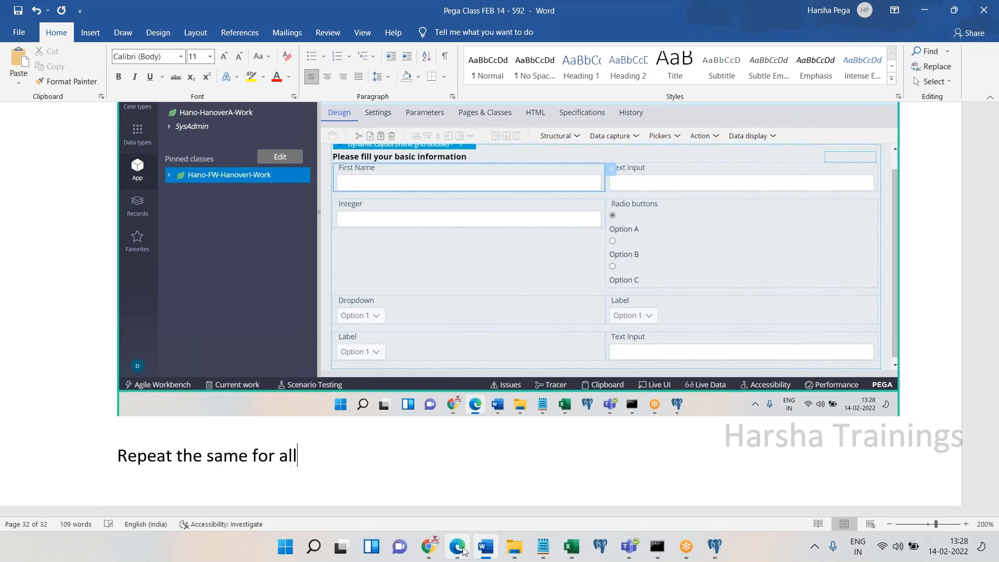
type(" other controls")
key("Return")
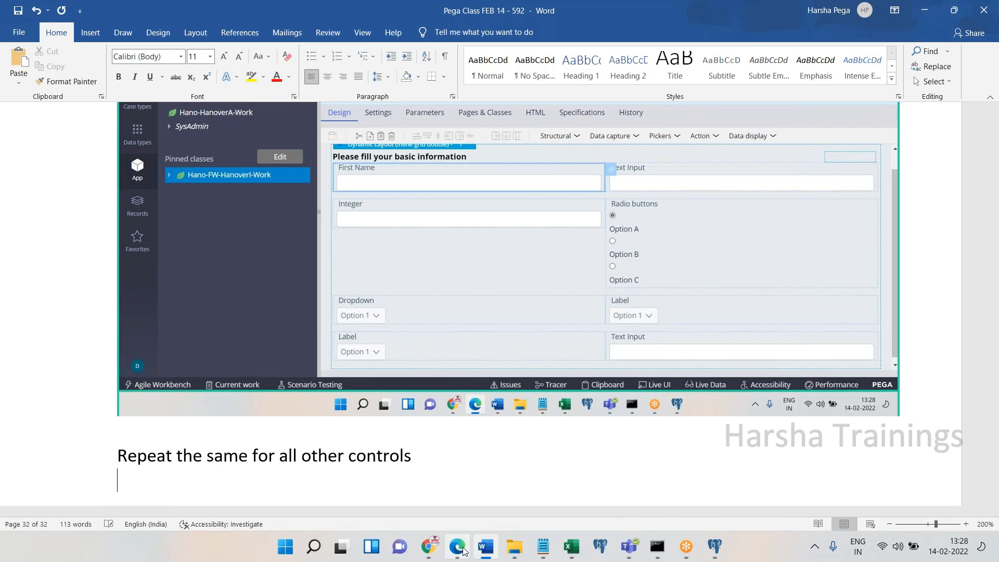
left_click(458, 546)
Map the second Text input to .LastName and submit
double_click(739, 244)
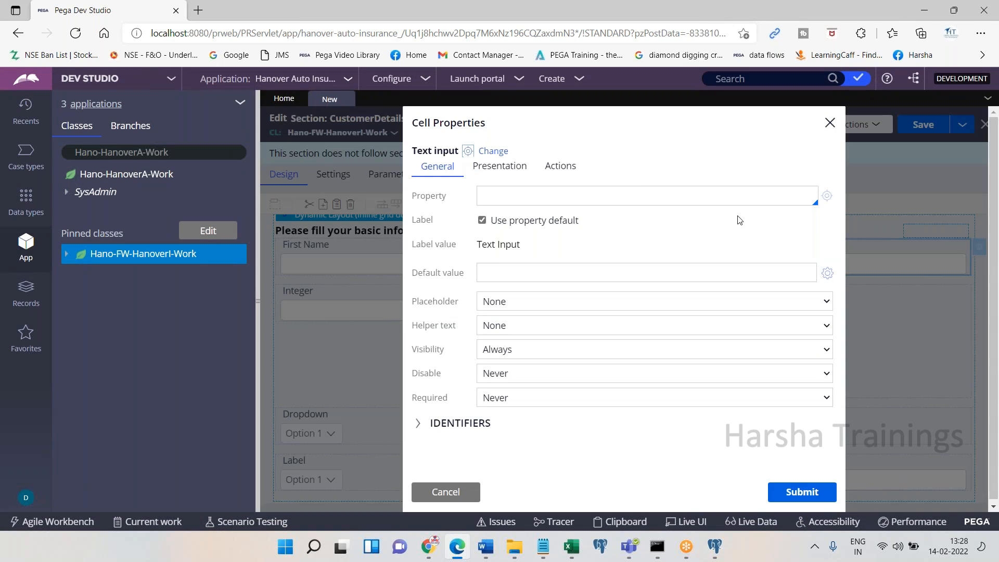
type(".")
key("Down")
key("Down")
key("Down")
key("Down")
key("Down")
key("Down")
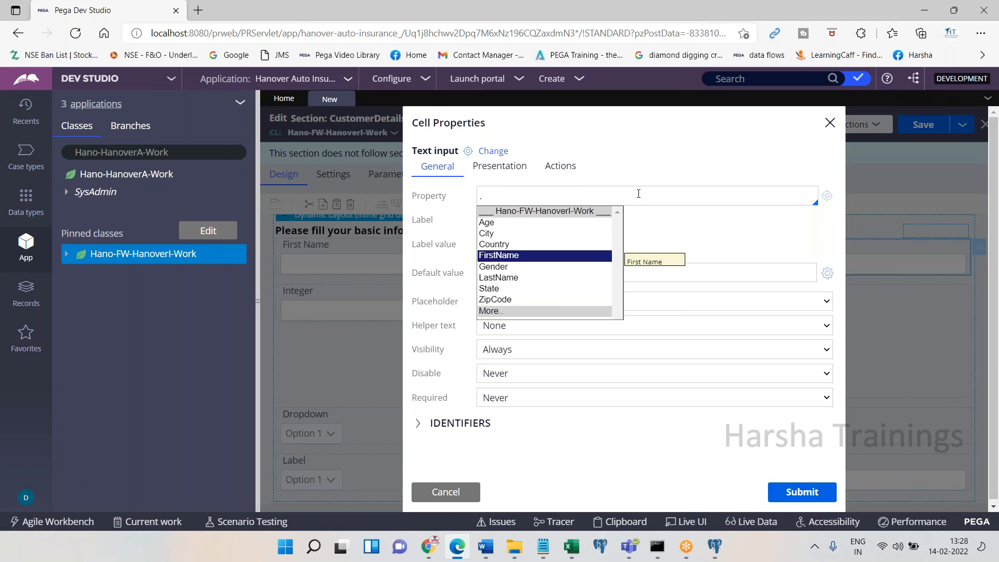
key("Return")
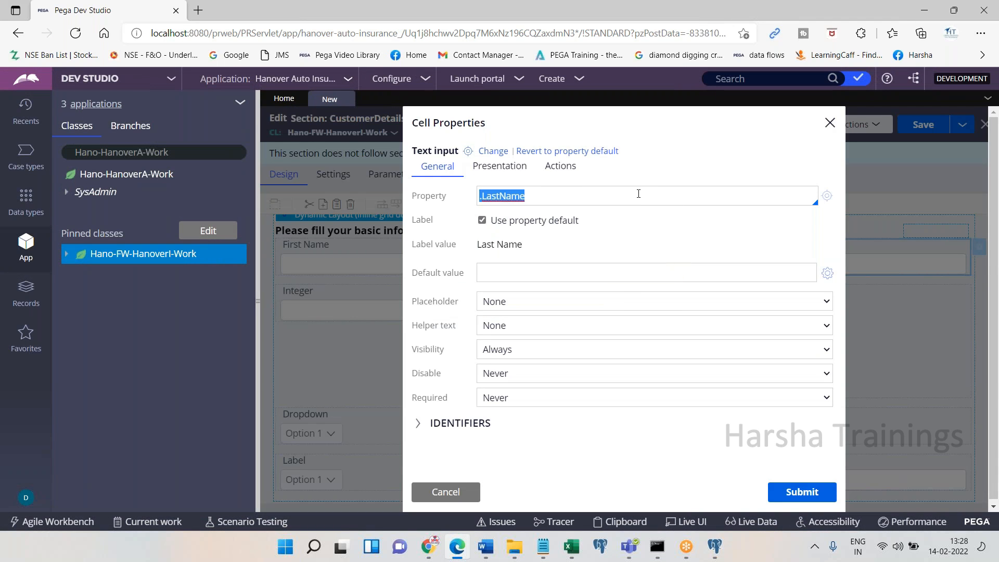
left_click(800, 491)
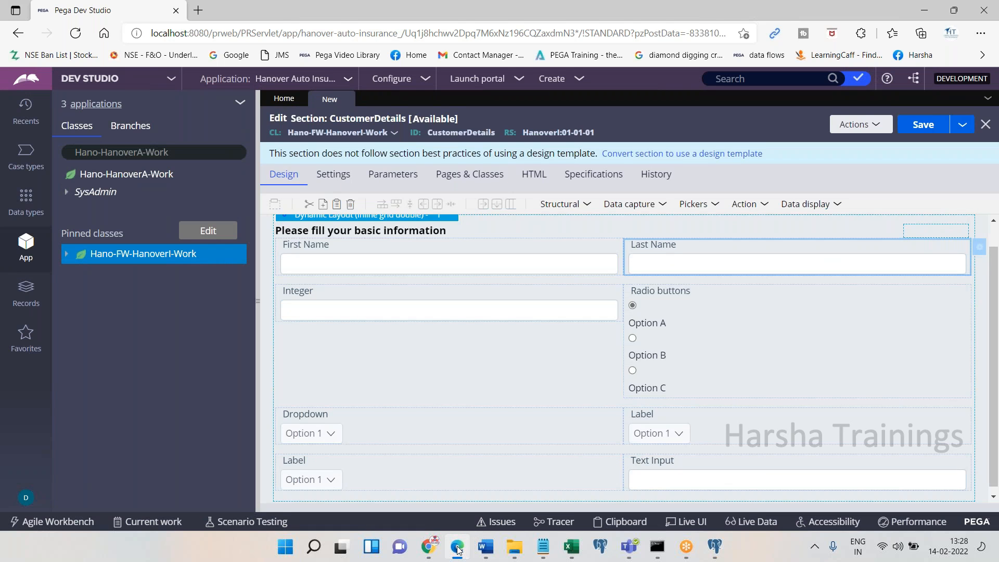
left_click(458, 547)
left_click(457, 550)
Map the Integer field to the Age property and submit
double_click(571, 310)
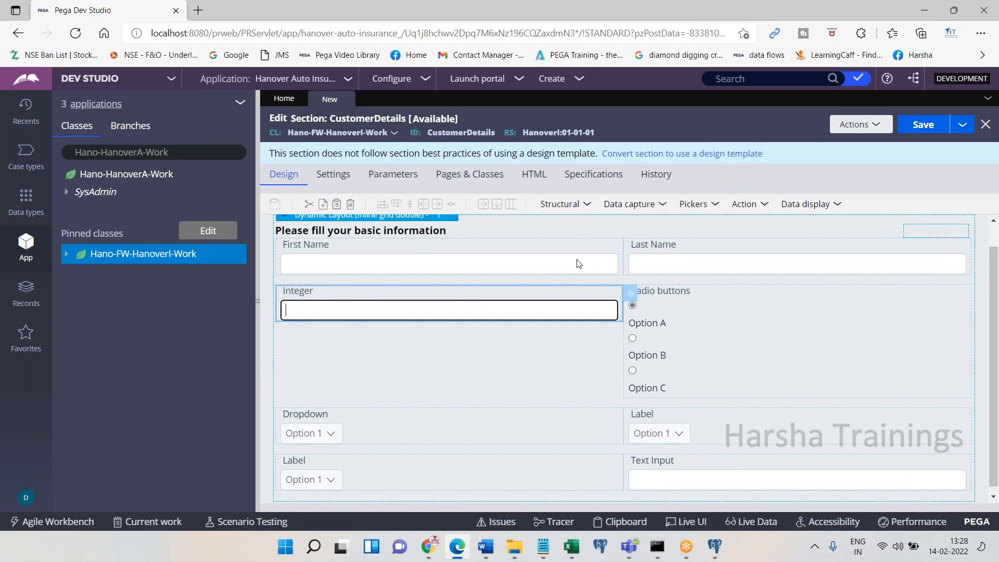
type("Age")
key("Return")
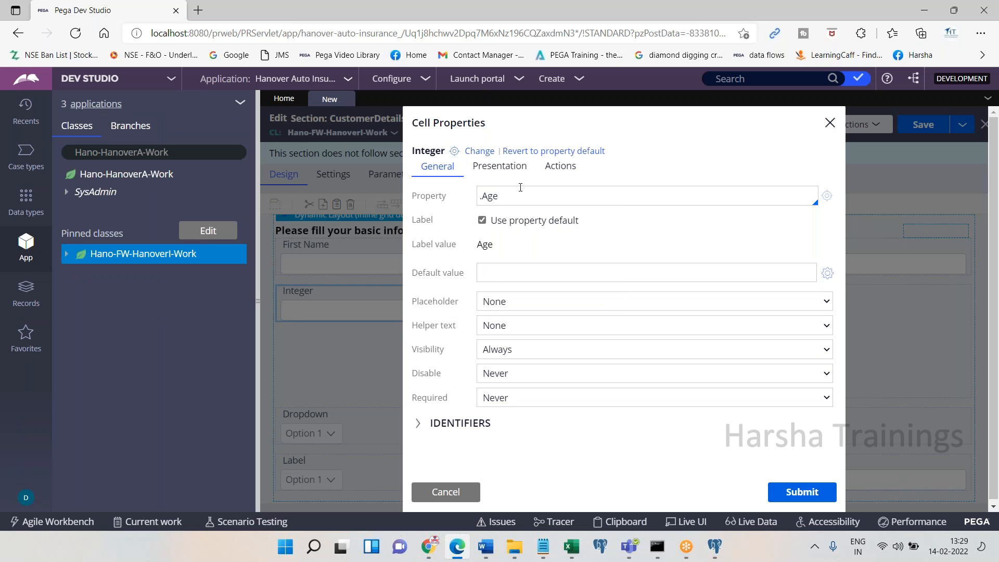
left_click(770, 488)
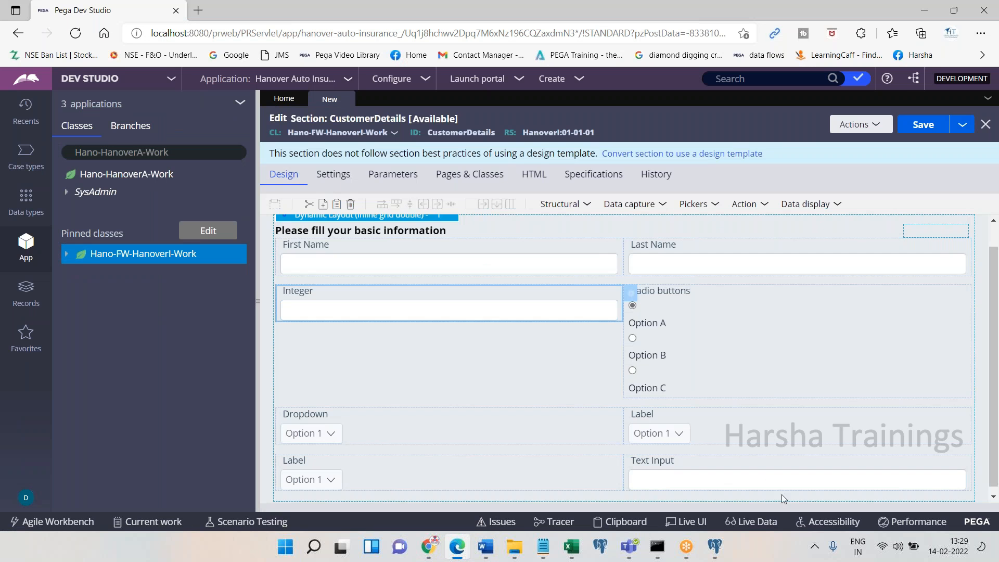
left_click(458, 547)
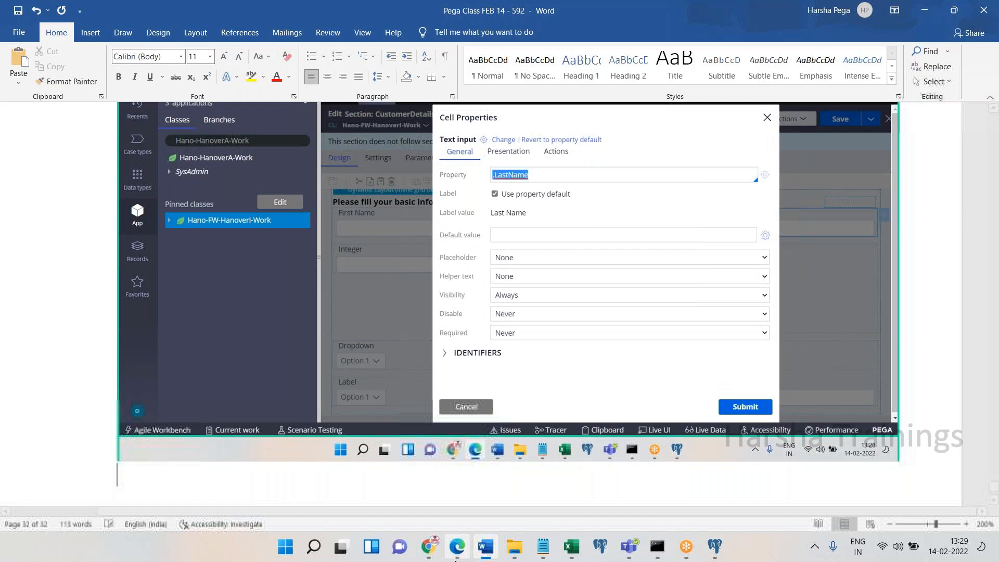
left_click(457, 547)
Map the radio buttons to the Gender property and submit
double_click(701, 310)
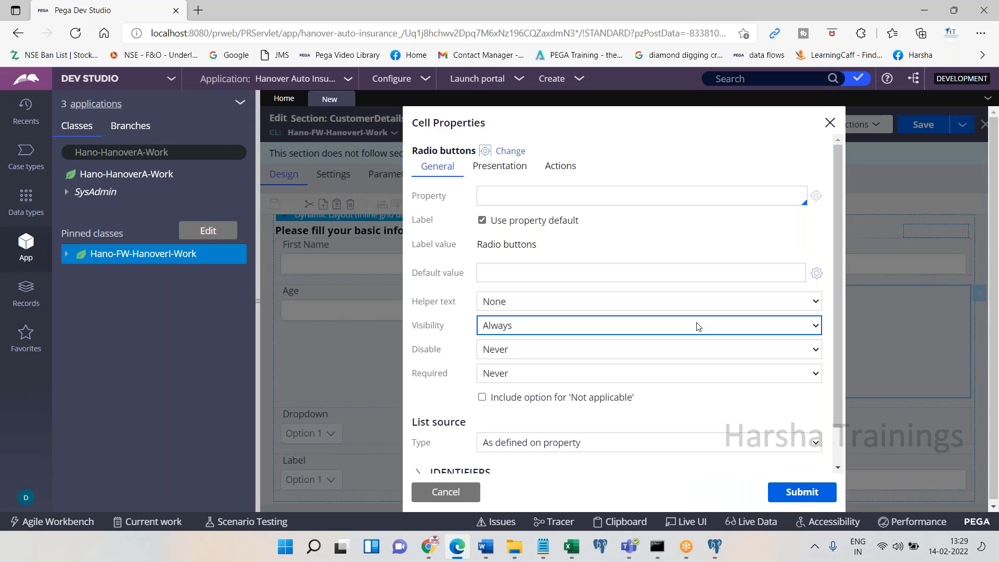
left_click(609, 192)
key("Down")
key("Down")
key("Down")
key("Down")
key("Down")
key("Down")
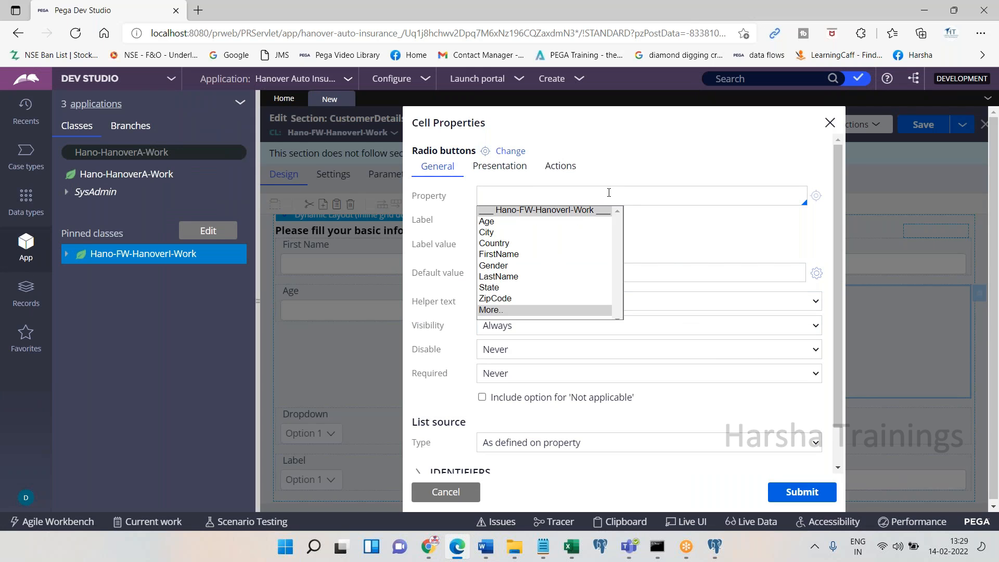
key("Return")
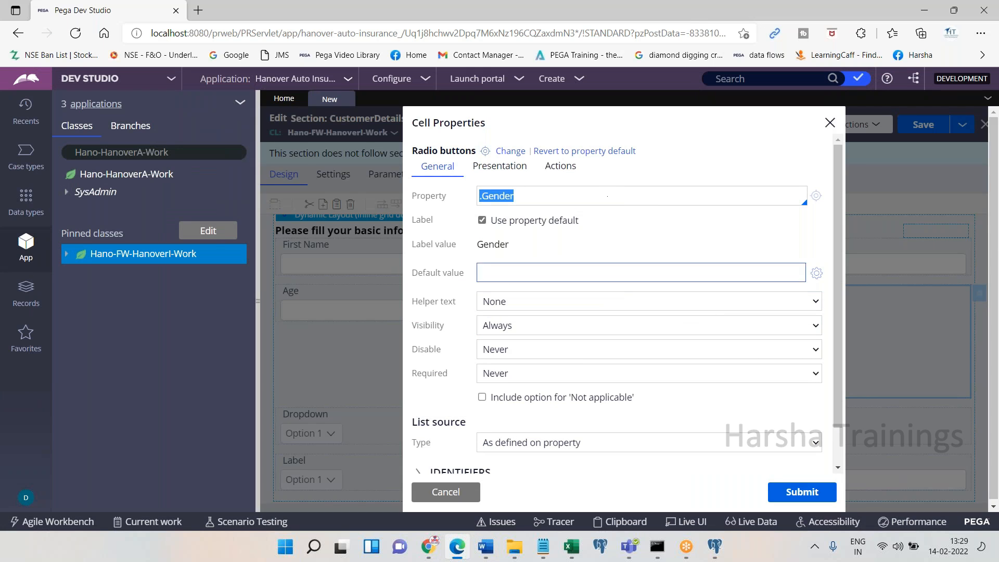
left_click(802, 491)
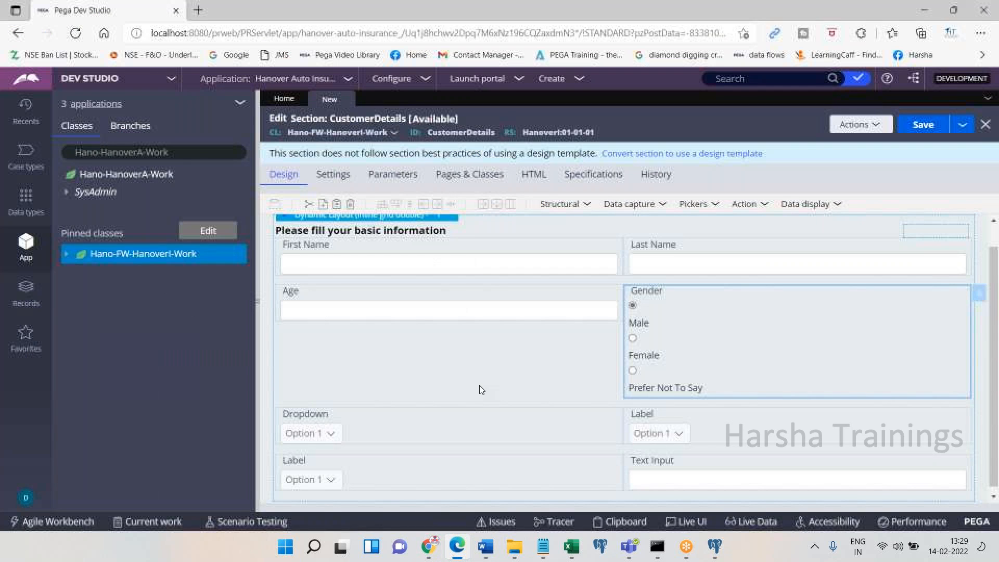
Map the Dropdown to .Country, paste the dialog screenshot into Word, and apply
left_click(484, 424)
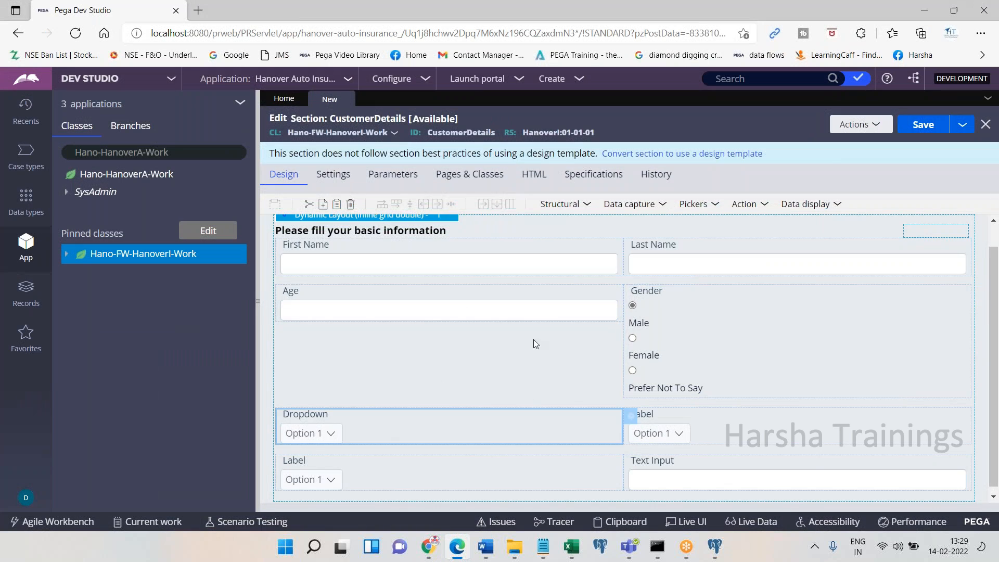
left_click(631, 415)
left_click(522, 200)
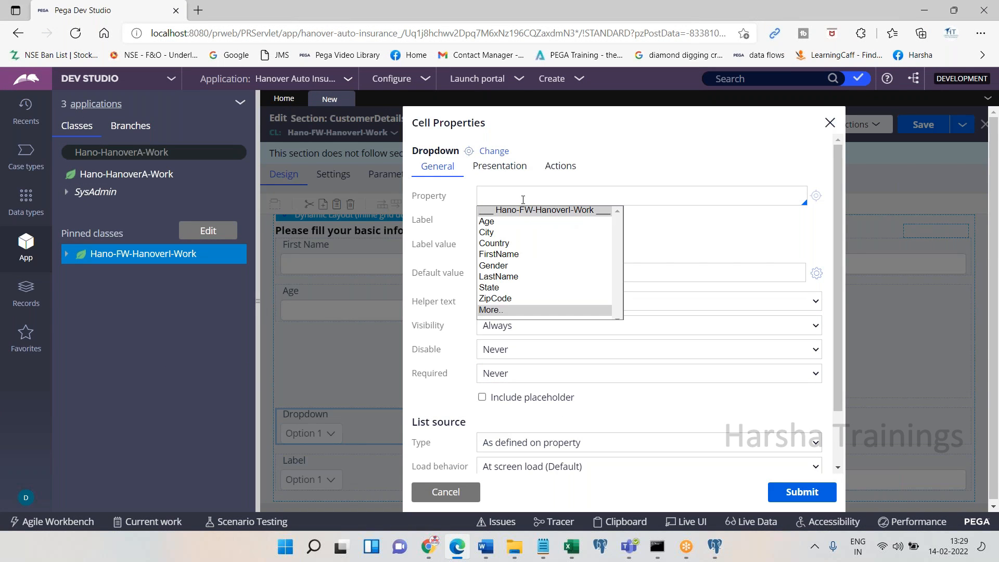
left_click(515, 243)
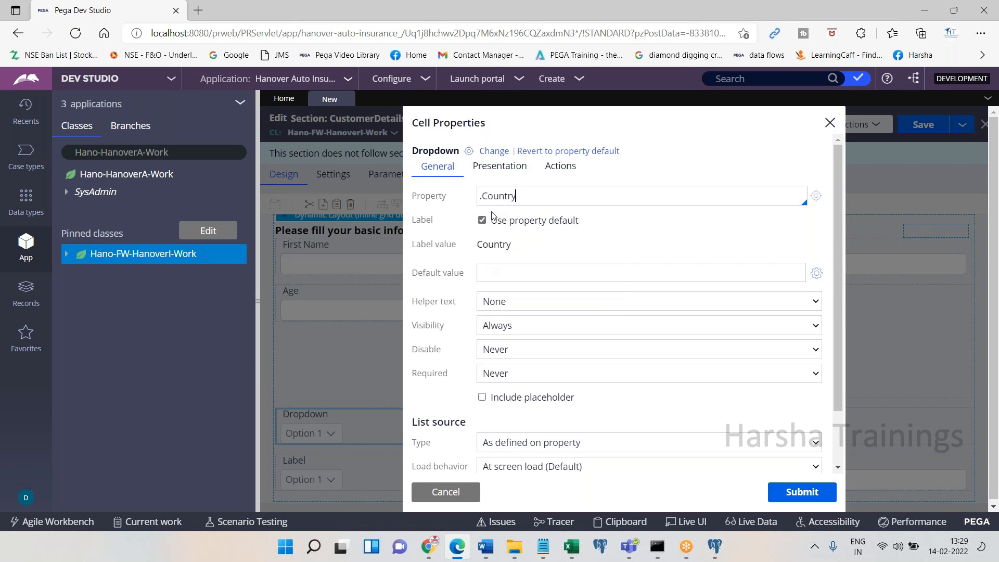
triple_click(484, 204)
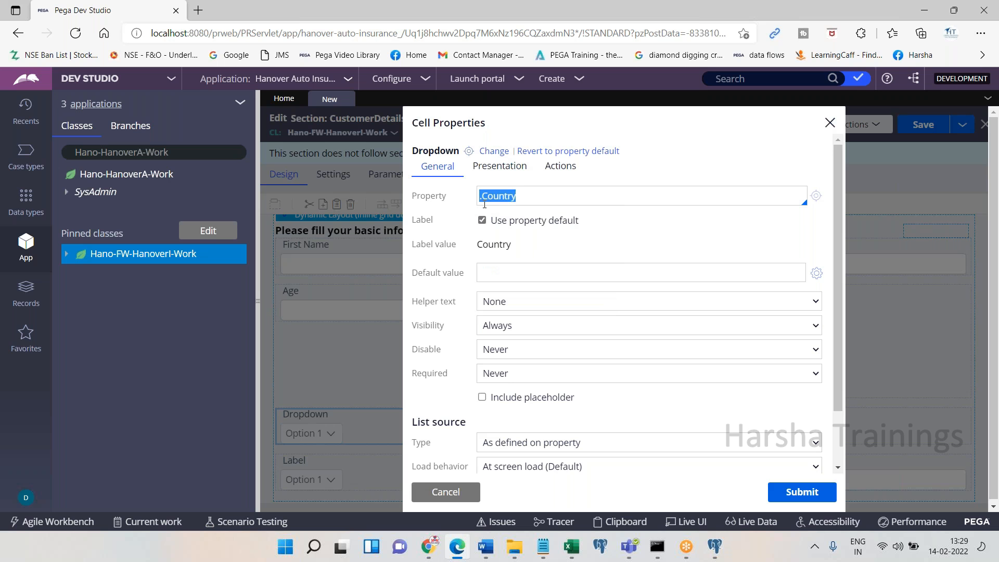
left_click(486, 546)
key("ctrl+v")
key("Return")
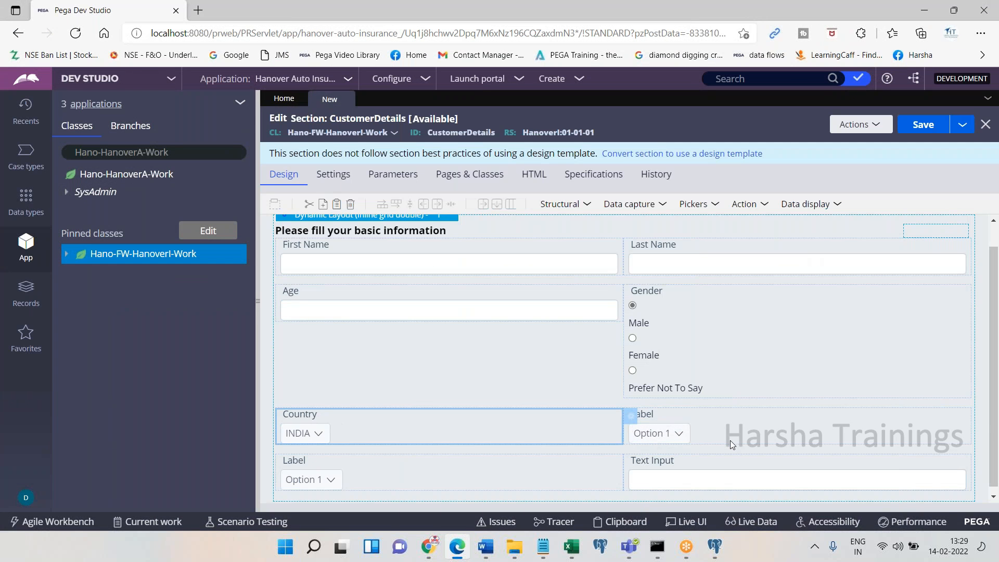
Bind the right-hand dropdown to .State and the lower dropdown to .City
left_click(729, 440)
double_click(729, 440)
type(".State")
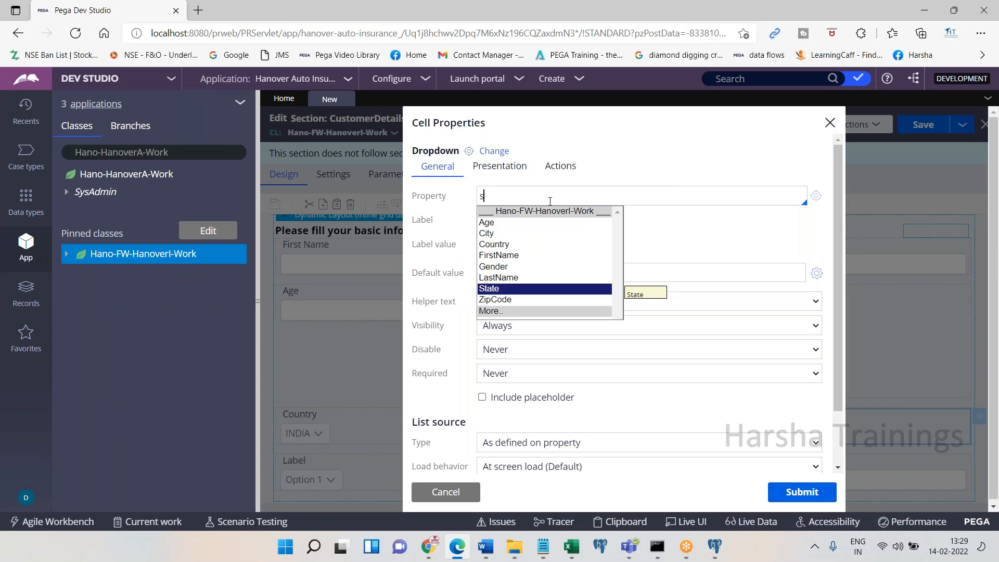
key("Tab")
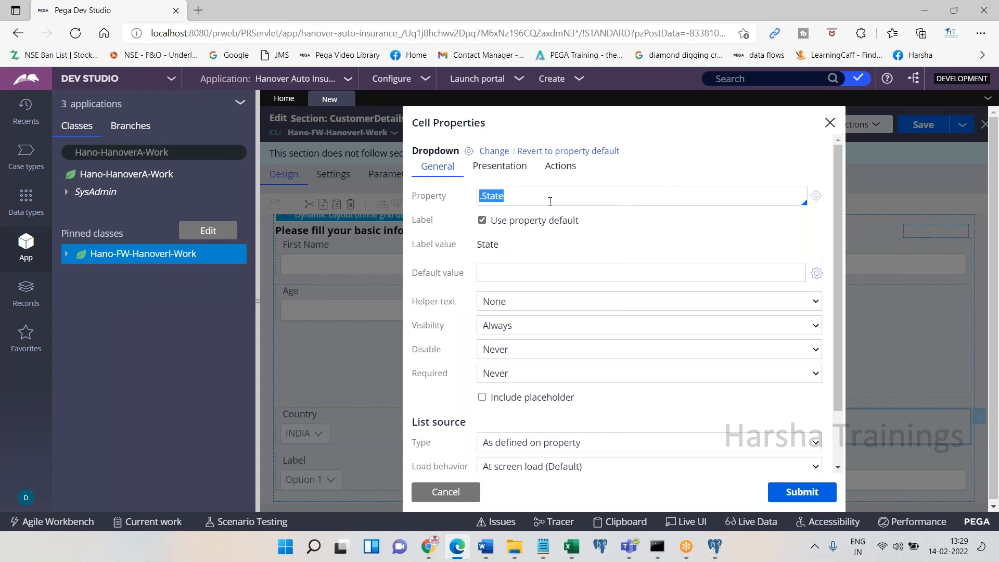
left_click(801, 492)
left_click(453, 553)
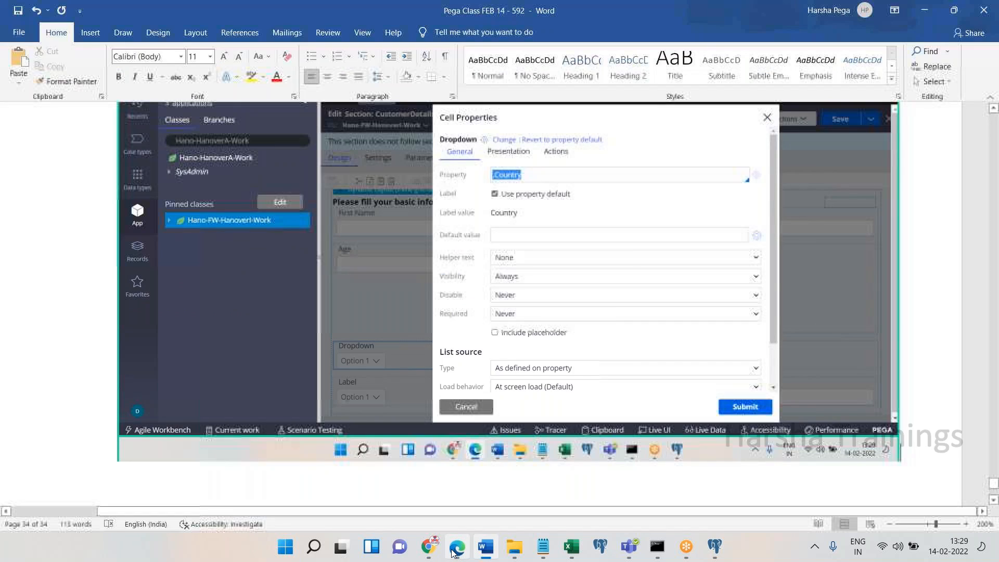
left_click(453, 554)
double_click(385, 466)
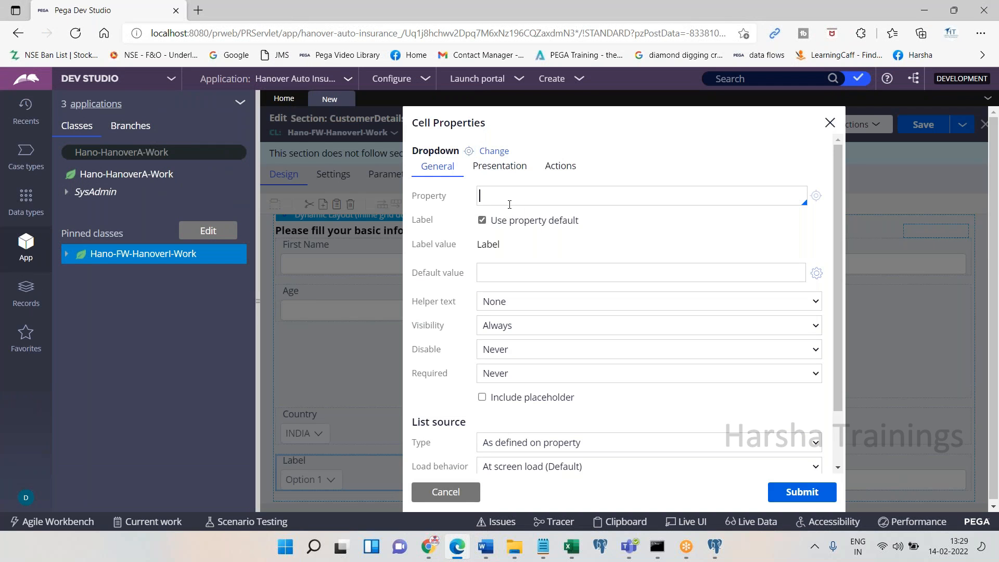
type(".City")
key("Tab")
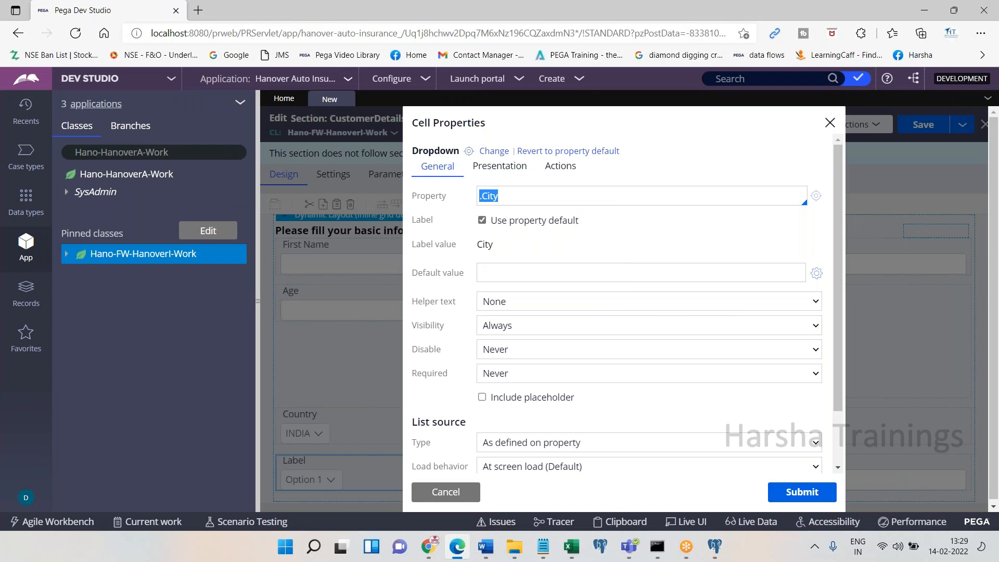
left_click(801, 491)
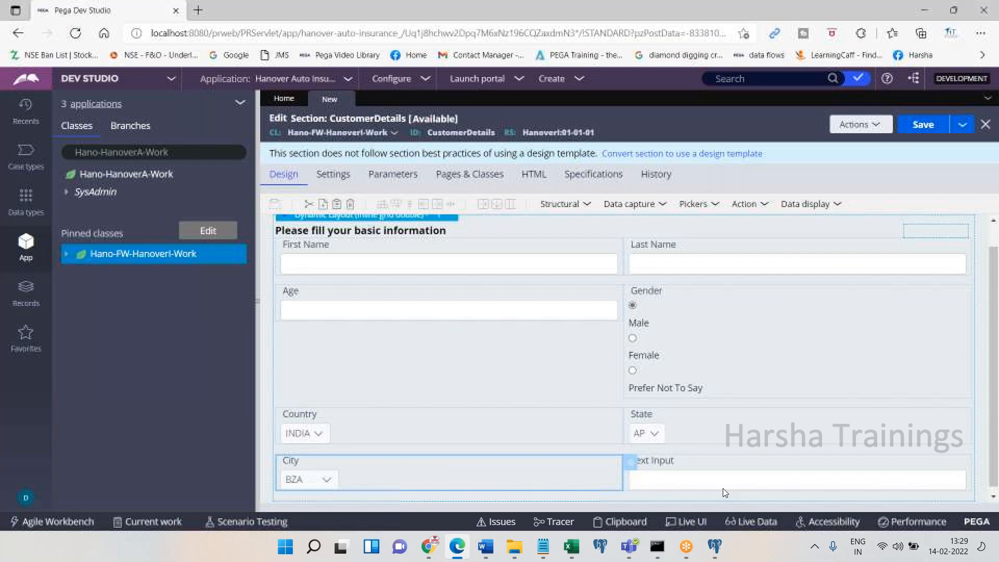
Bind the Text Input field to the .ZipCode property
double_click(676, 489)
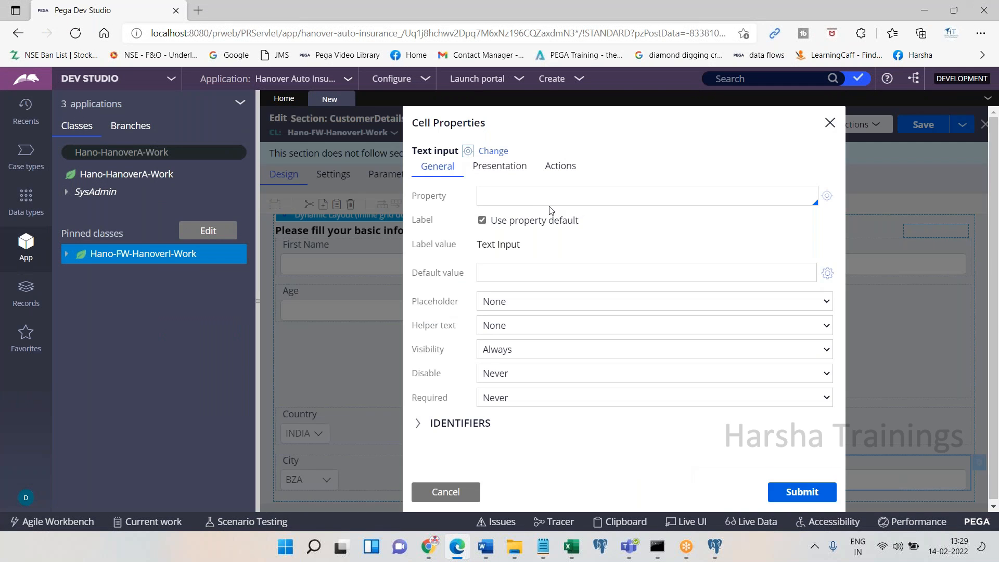
key("Down")
type("z")
key("Return")
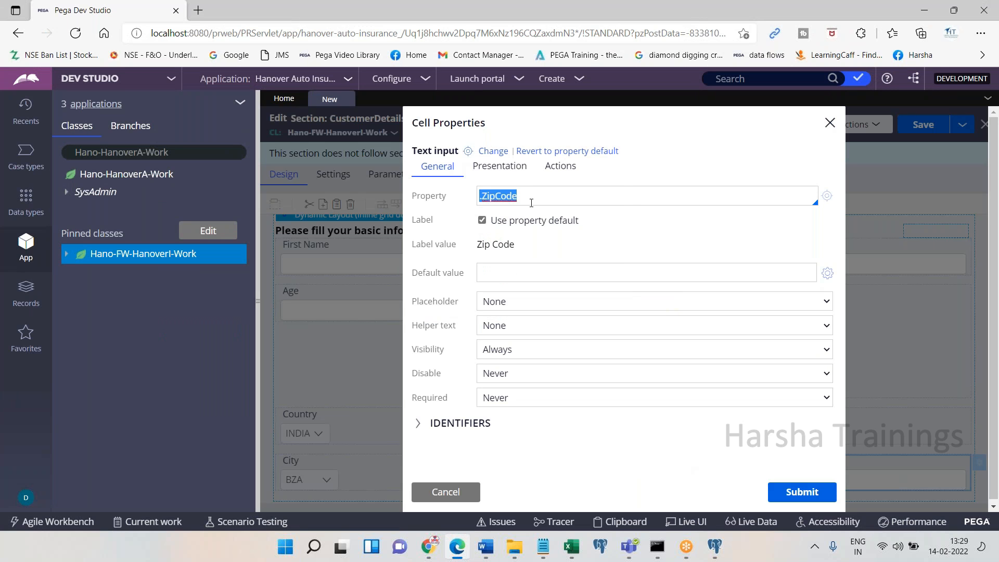
left_click(801, 491)
Finish the Word note with 've. Done.' and save the CustomerDetails section
left_click(457, 551)
left_click(458, 551)
left_click(458, 551)
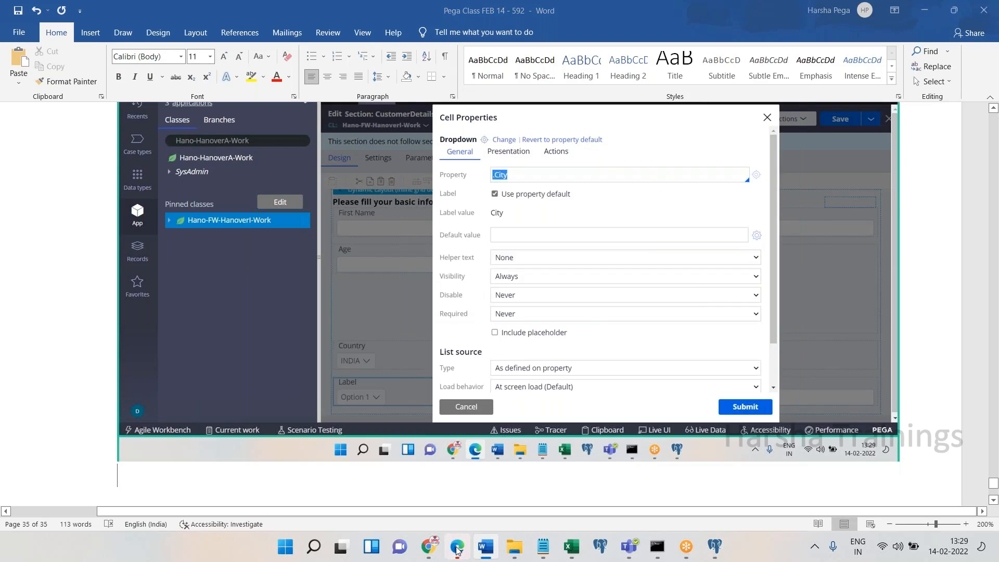
left_click(458, 550)
left_click(457, 550)
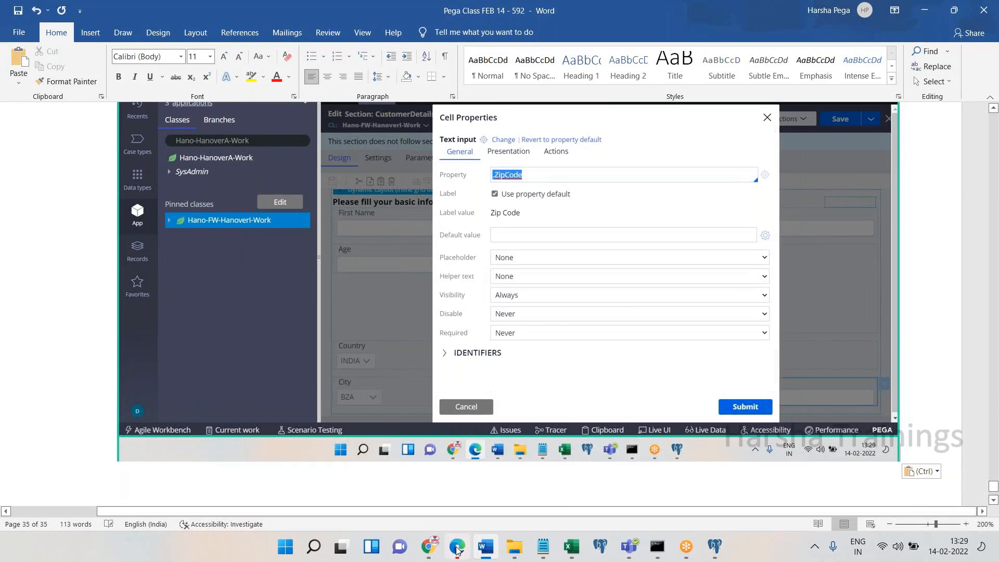
left_click(458, 551)
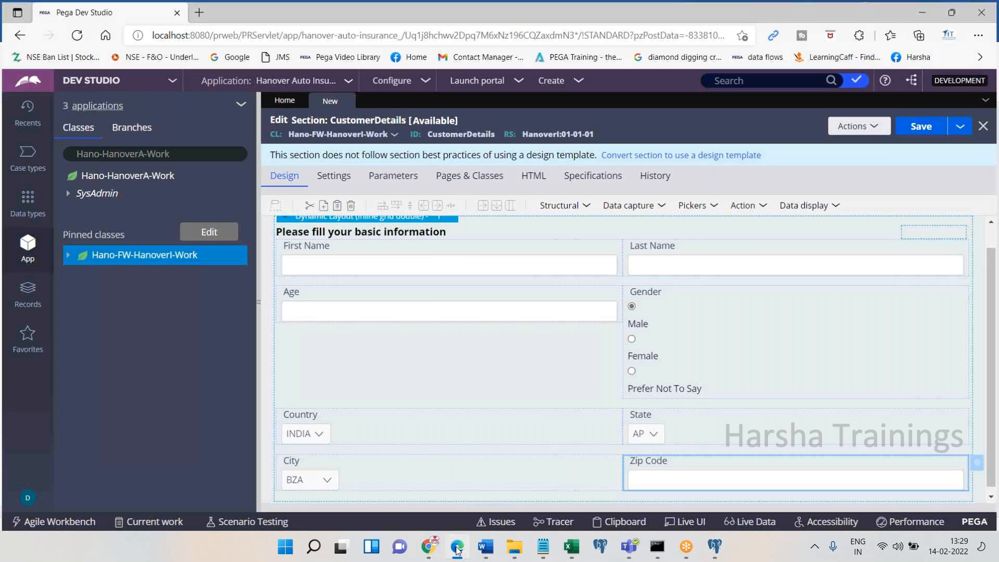
left_click(458, 551)
type("ve. Done.")
key("Return")
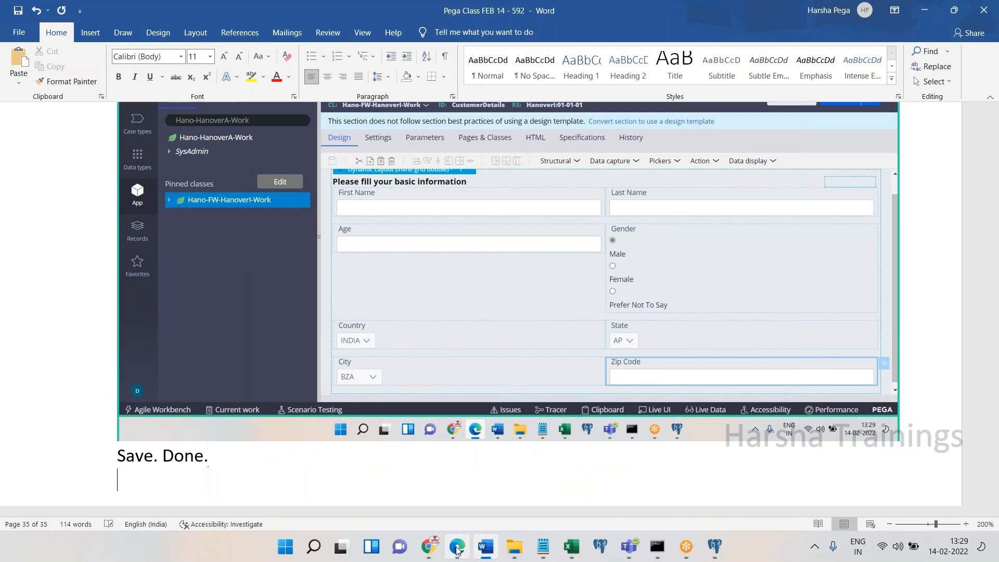
left_click(456, 550)
left_click(913, 126)
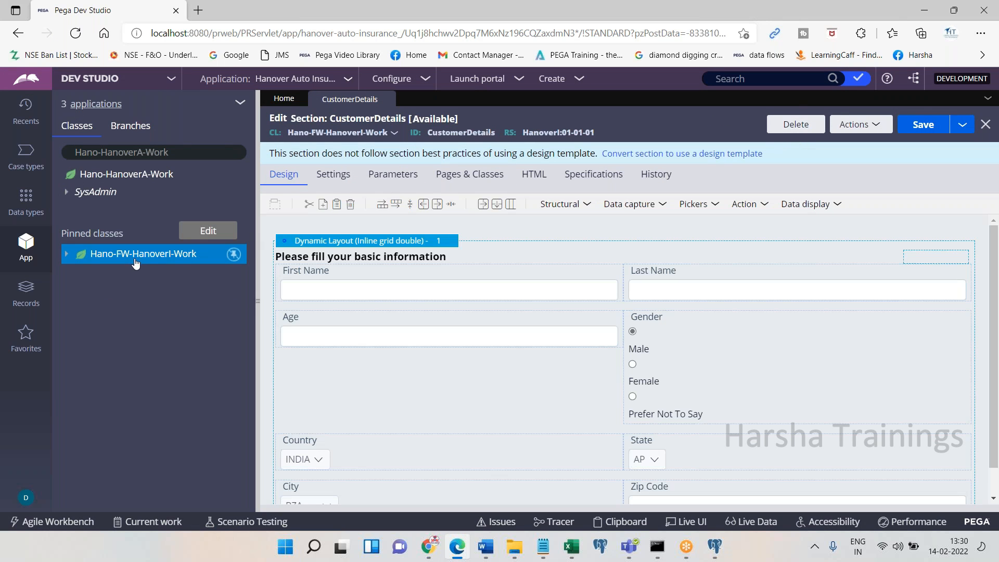
Refresh the pinned class, find CustomerDetails under User Interface > Section, then close its editor
right_click(135, 262)
left_click(141, 389)
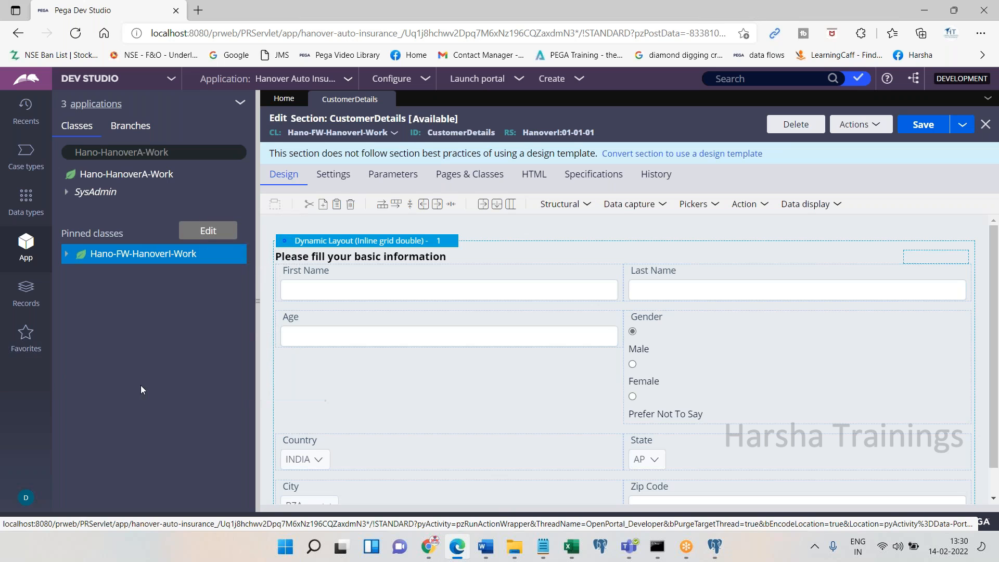
left_click(72, 256)
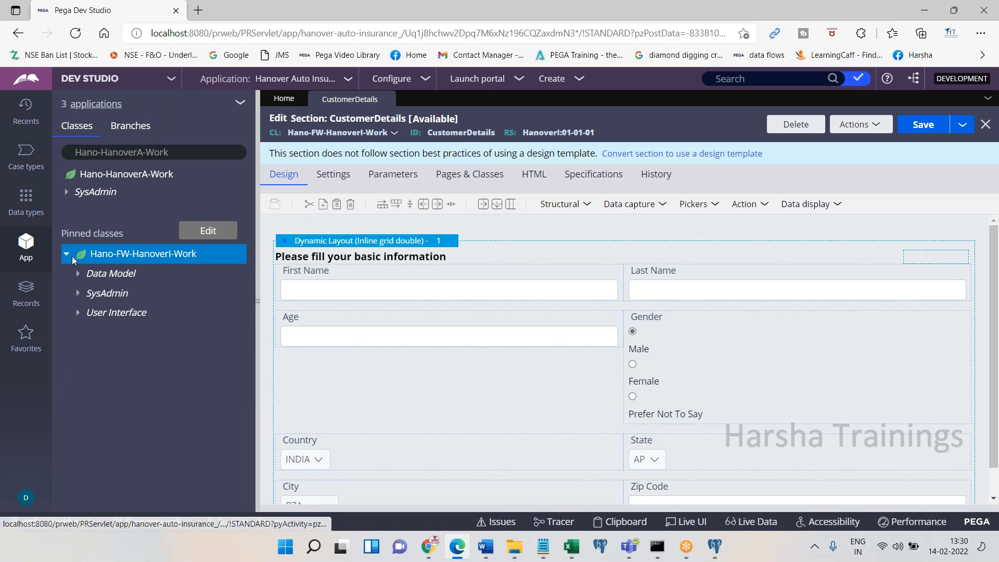
left_click(84, 319)
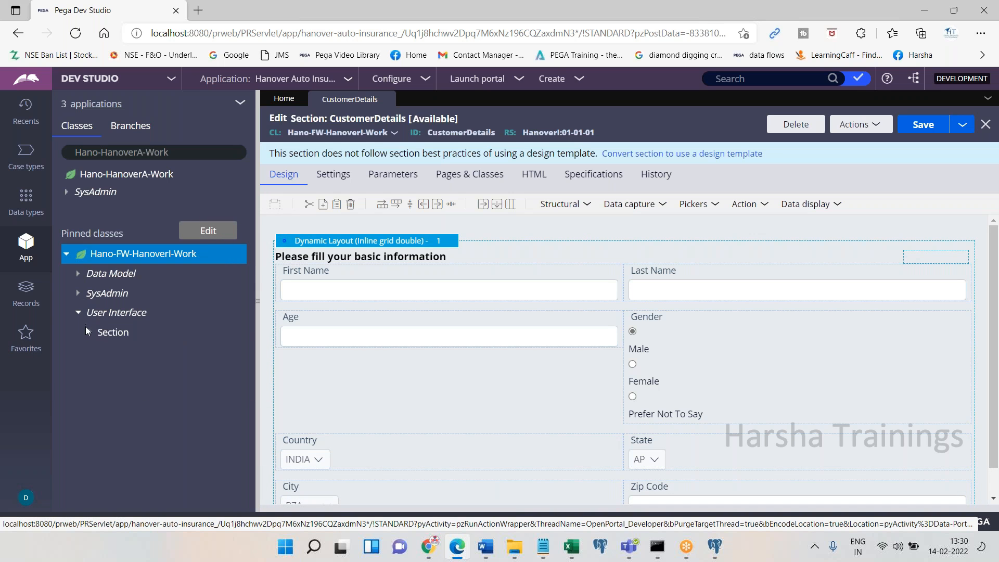
left_click(91, 337)
left_click(141, 354)
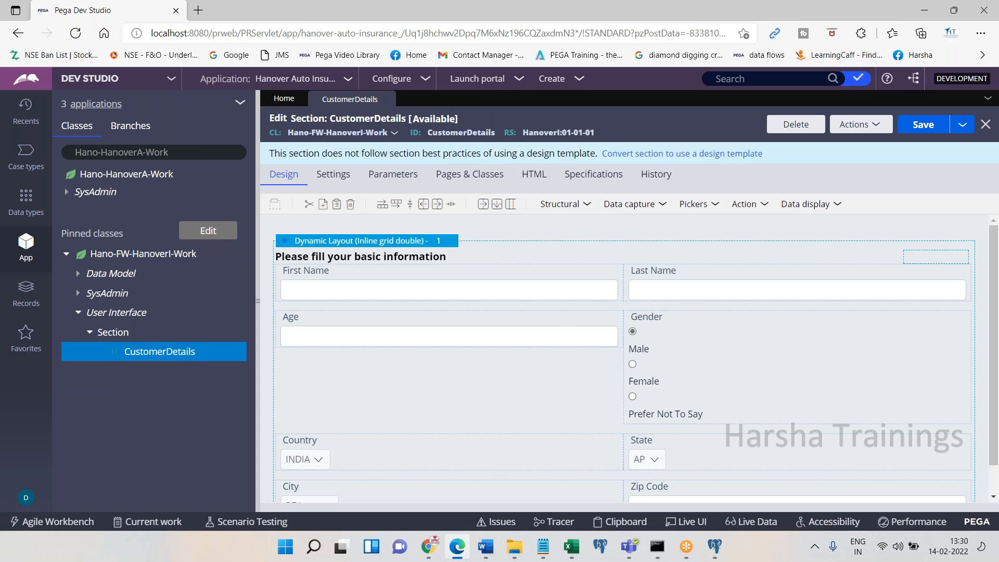
left_click(387, 99)
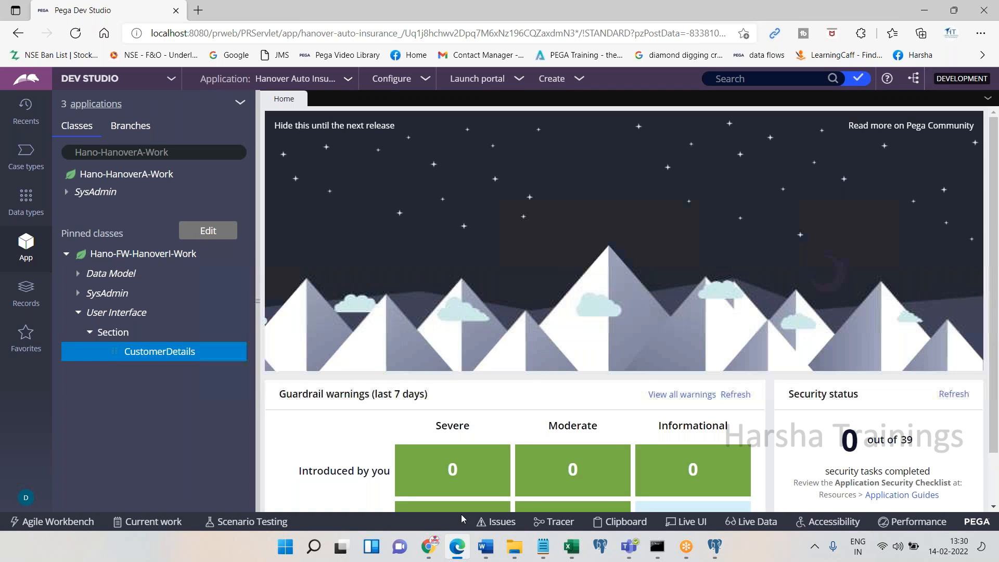
Add the numbered note '3. Creatign flow action' to the Word notes
key("alt+Tab")
type("3. Create")
key("BackSpace")
type("ign flow action")
key("Return")
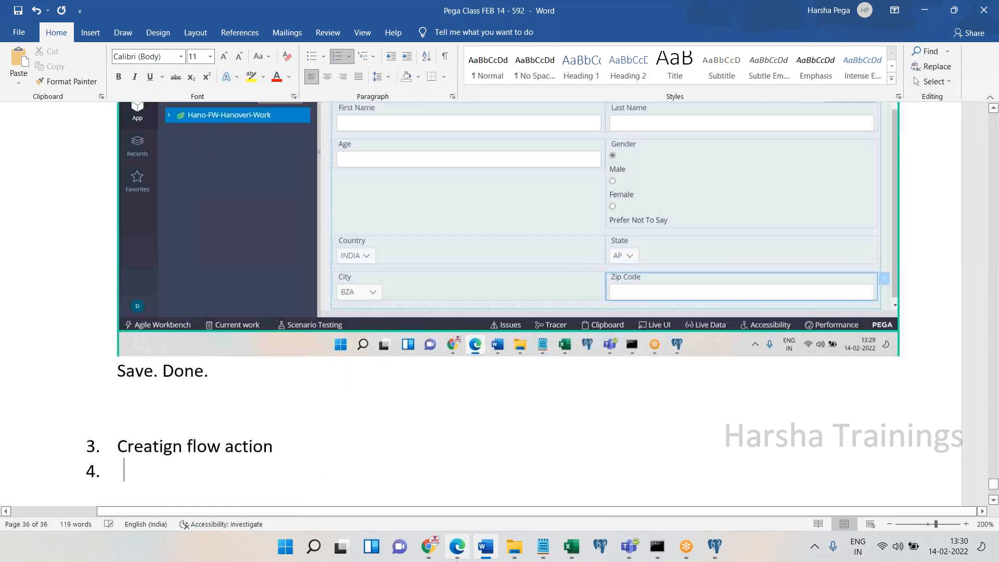
key("BackSpace")
left_click(456, 547)
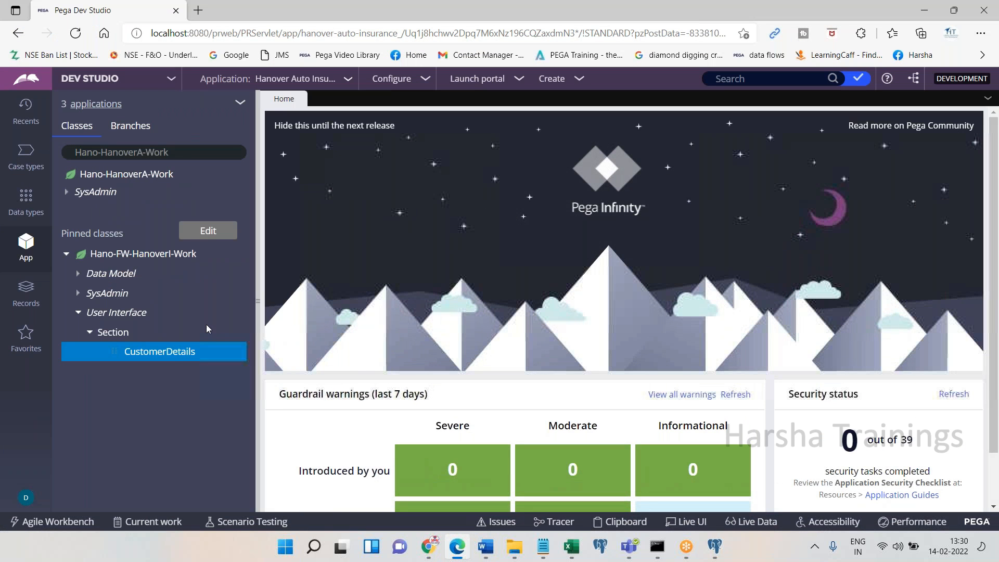
Create the flow action CustomerDetailsFA in Hano-FW-HanoverI-Work and open it
right_click(119, 258)
mouse_move(144, 271)
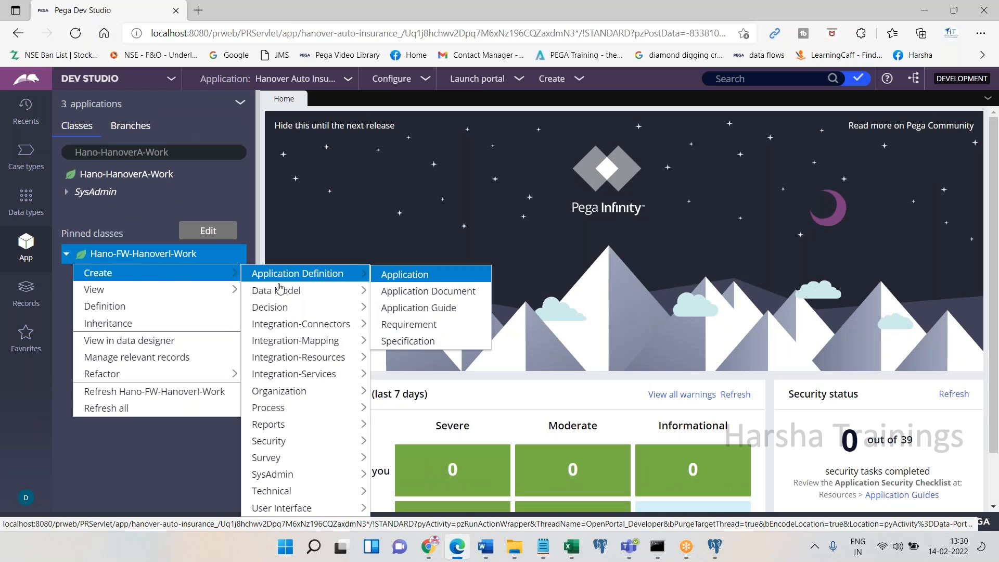
mouse_move(289, 498)
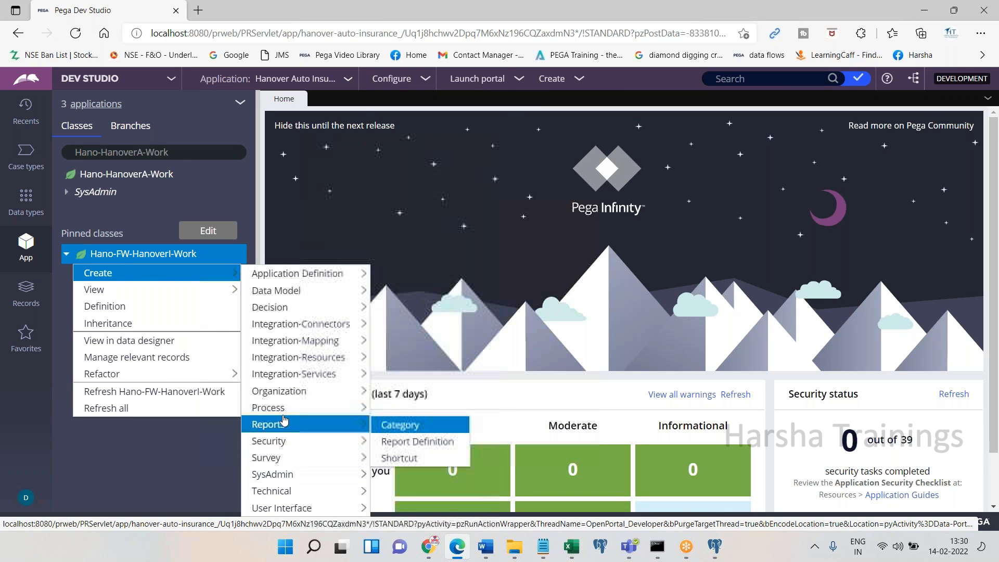
mouse_move(333, 407)
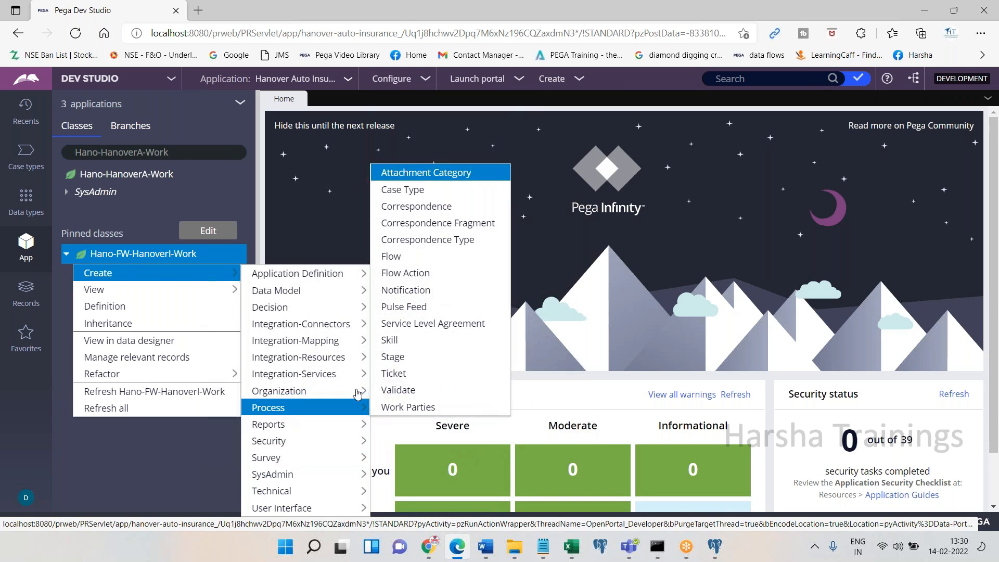
left_click(417, 281)
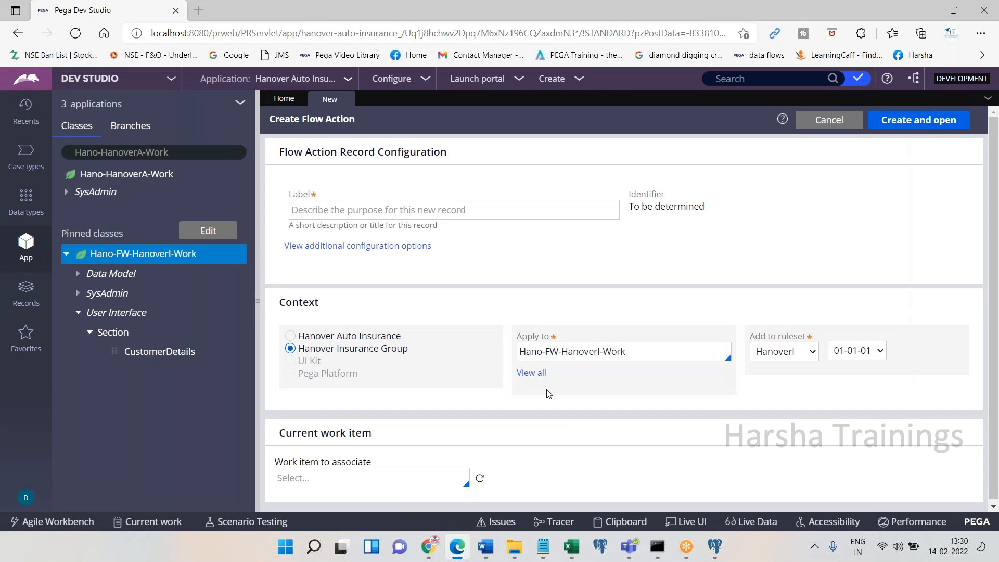
left_click(431, 208)
type("CustomerDetailsFA")
key("Tab")
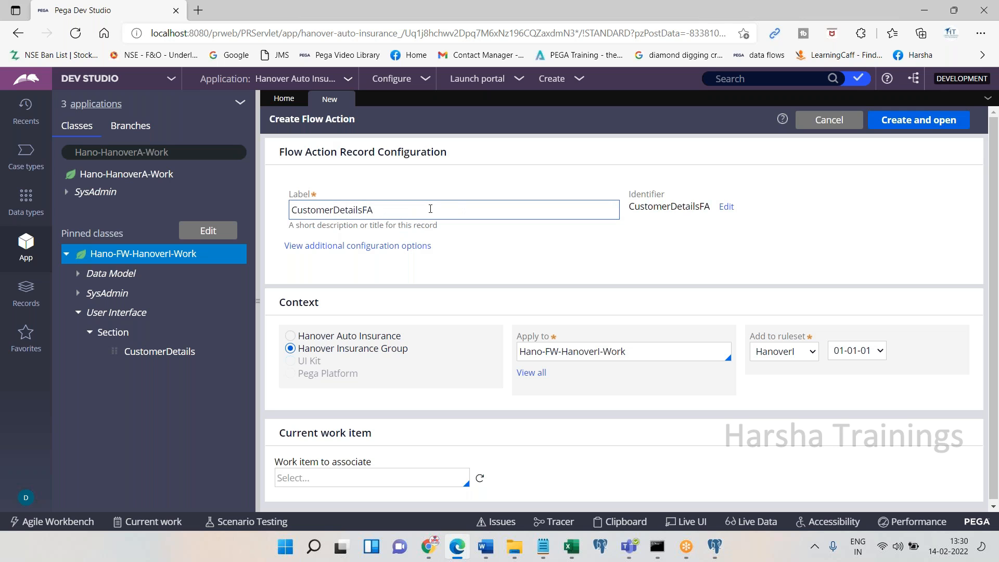
left_click(923, 126)
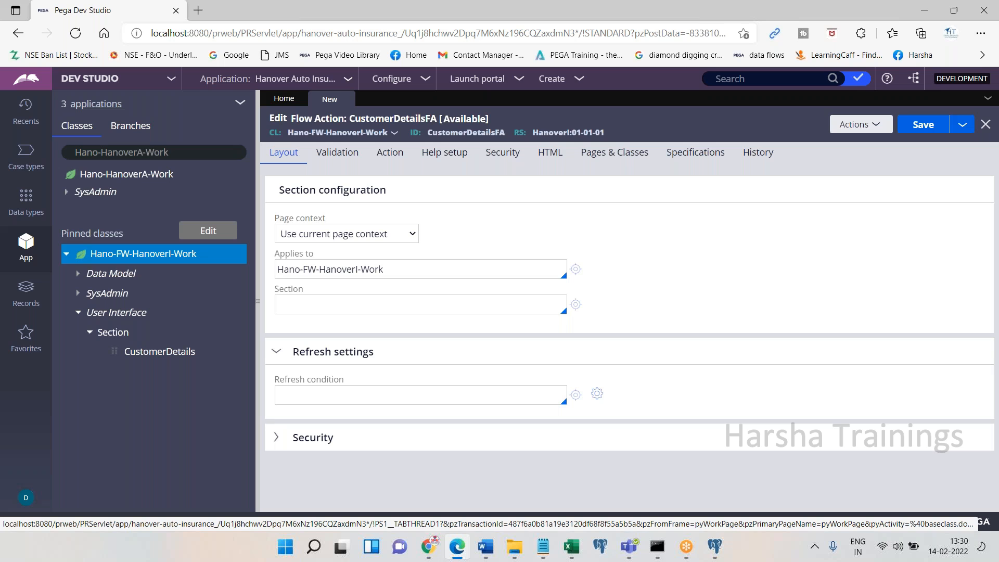
Set the flow action's Section to CustomerDetails and save it
left_click(363, 305)
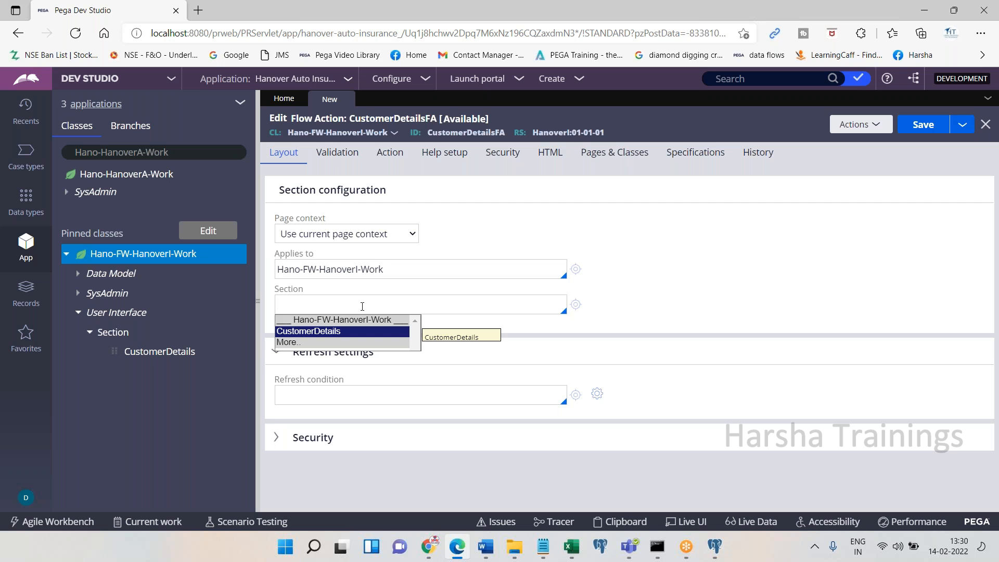
left_click(362, 306)
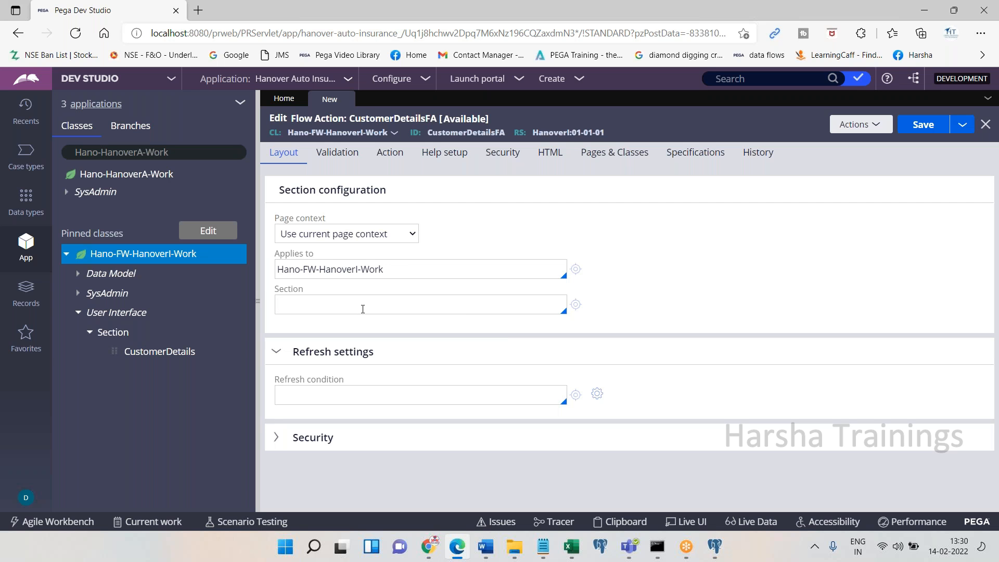
left_click(454, 548)
left_click(454, 549)
key("Down")
key("Return")
key("ctrl+a")
left_click(923, 125)
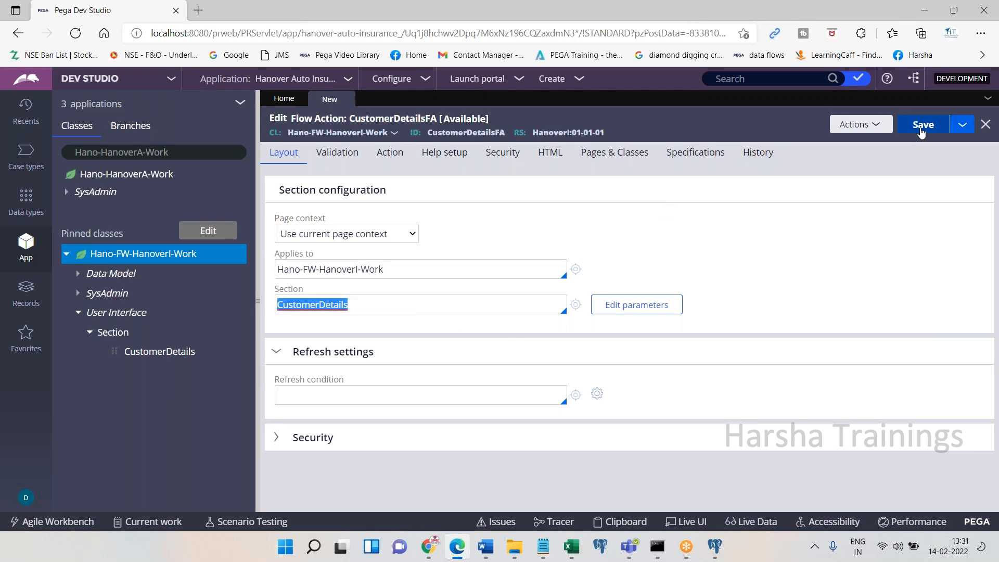
left_click(459, 557)
Paste the Section screenshot, add 'Save. Done.' and '4. Create Flow', then re-save CustomerDetailsFA
key("ctrl+v")
type("Save. Done.")
key("Return")
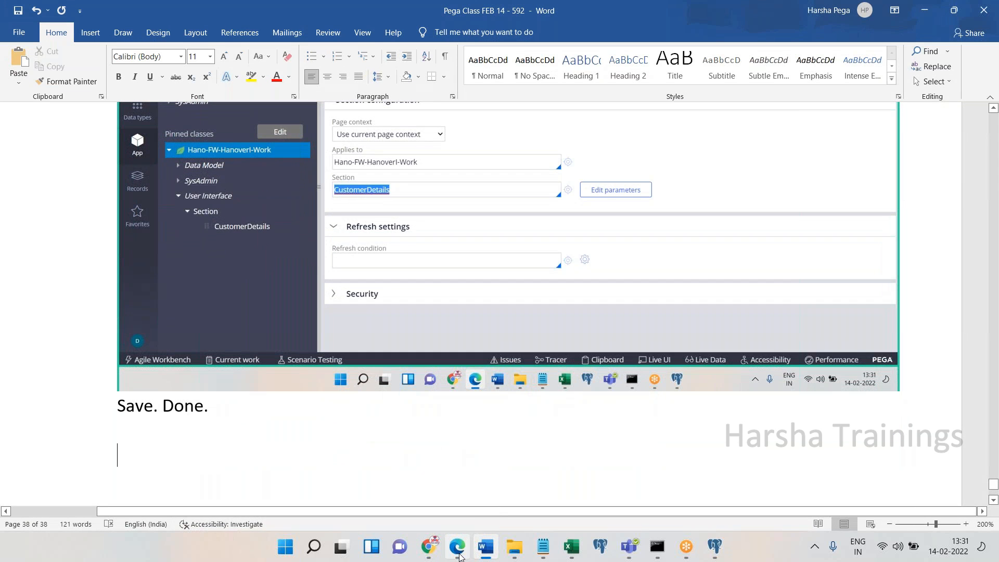
key("Return")
type("4. Create")
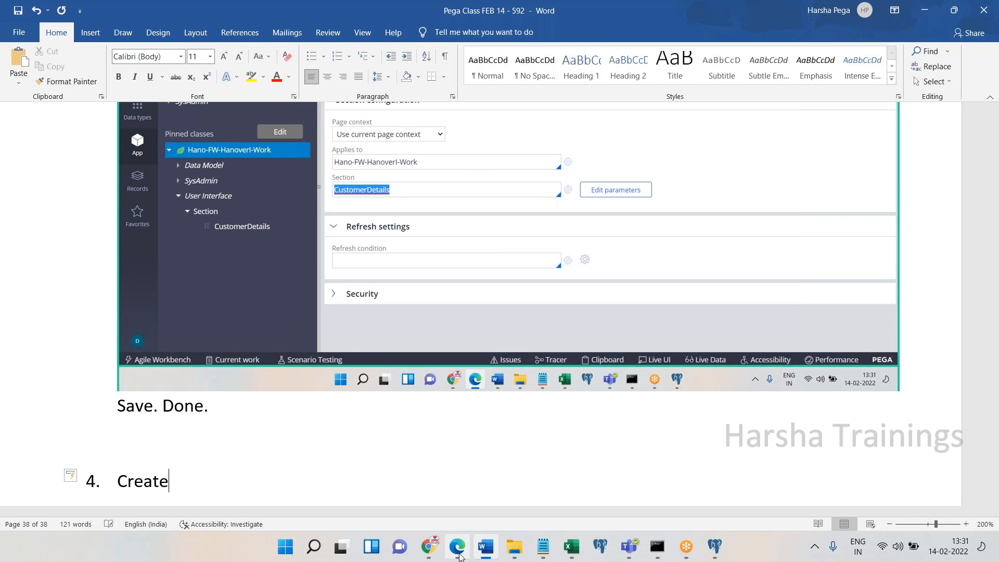
type(" Flow")
key("Return")
key("BackSpace")
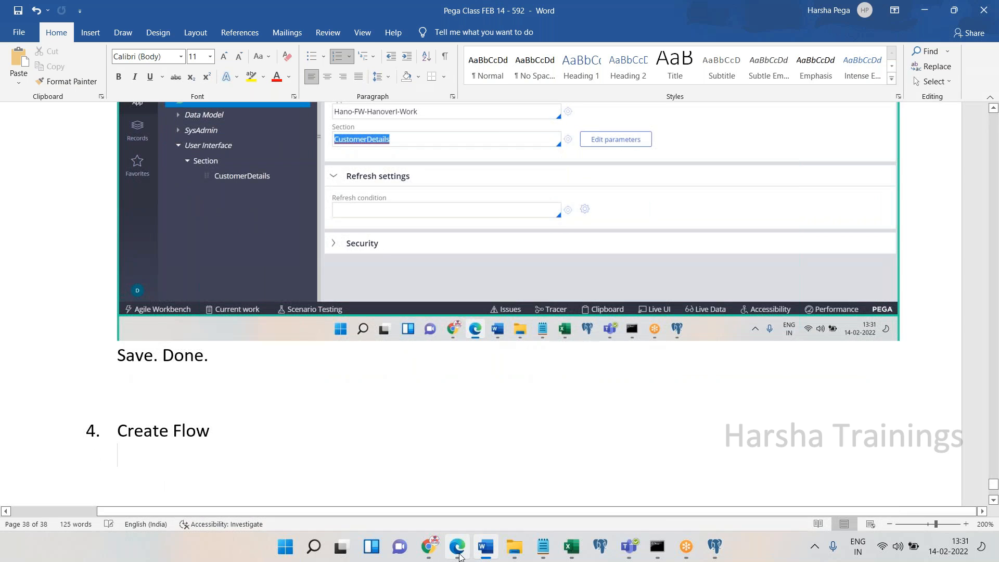
left_click(458, 549)
left_click(916, 127)
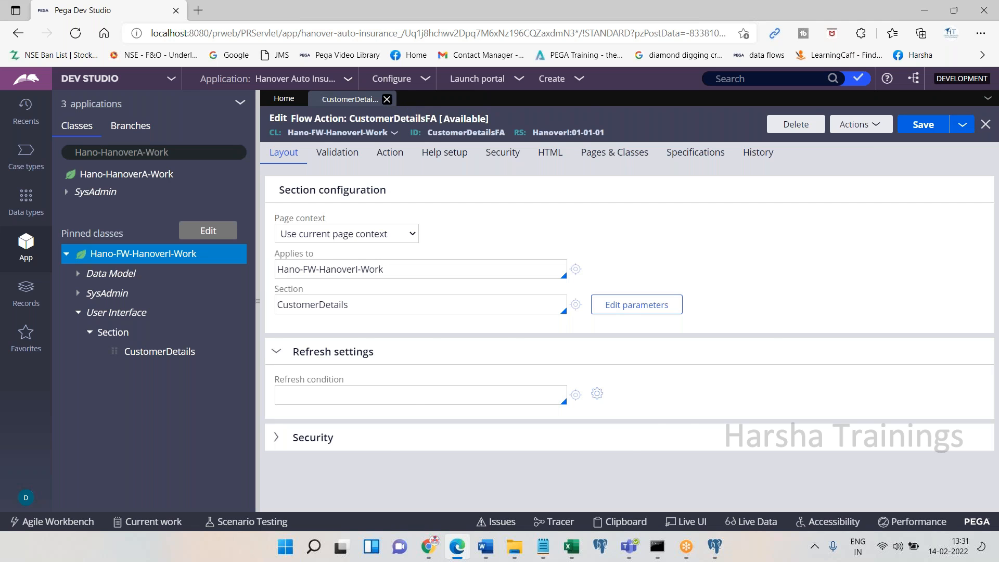
Close the CustomerDetailsFA record and refresh the pinned class tree
left_click(390, 99)
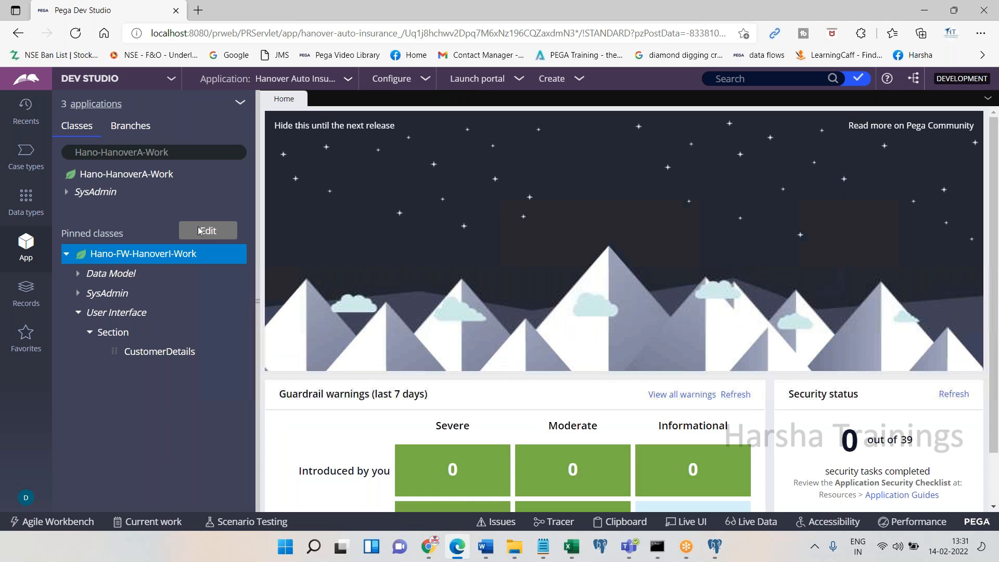
right_click(142, 261)
left_click(137, 390)
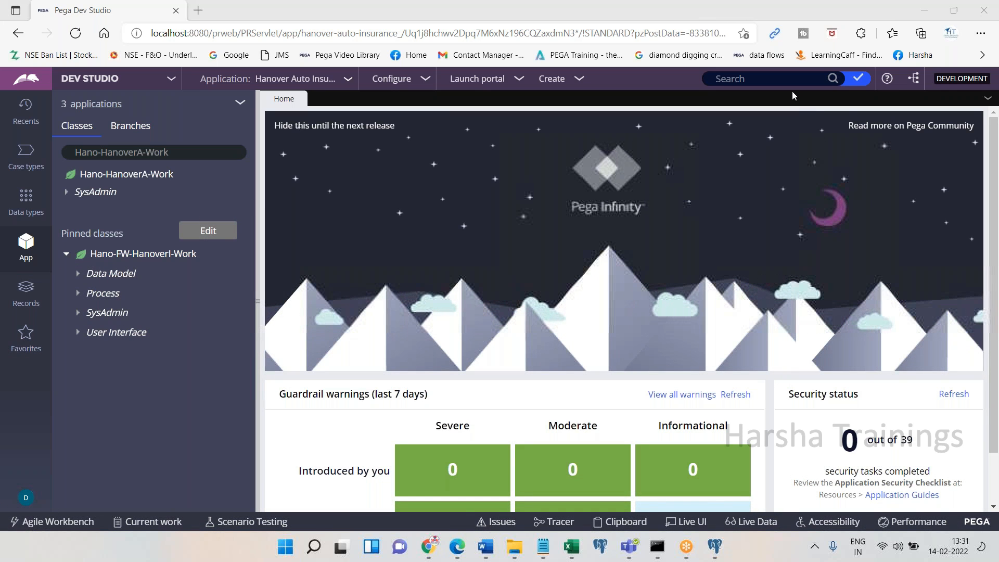
Create the flow 'Begin Insurance' in Hano-FW-HanoverI-Work and open it
right_click(134, 255)
mouse_move(148, 272)
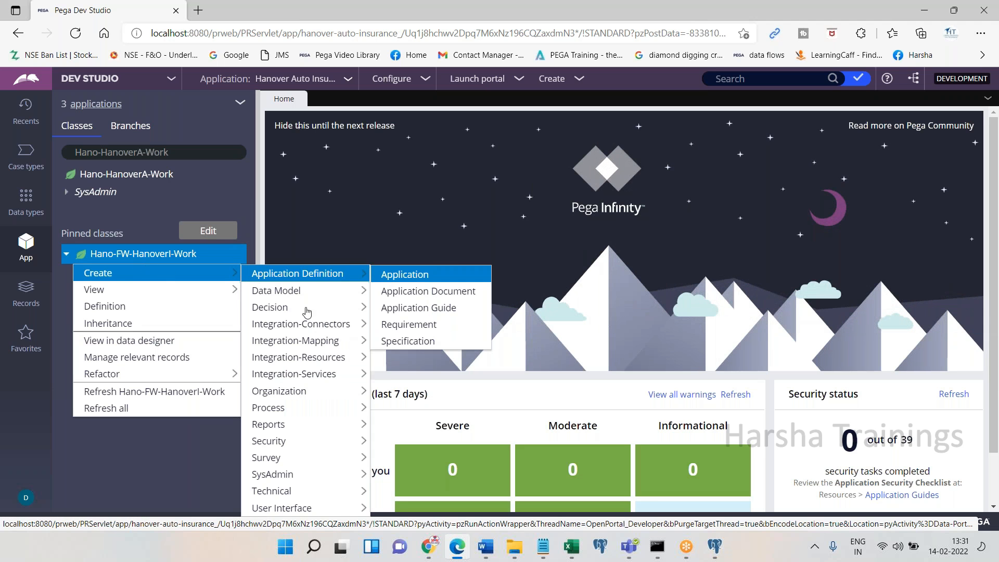
mouse_move(294, 408)
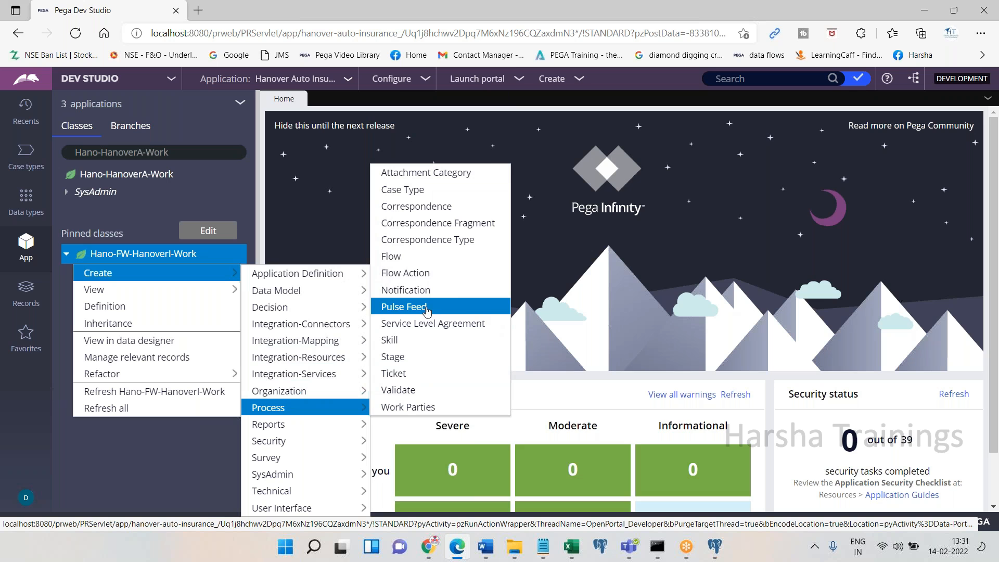
left_click(406, 258)
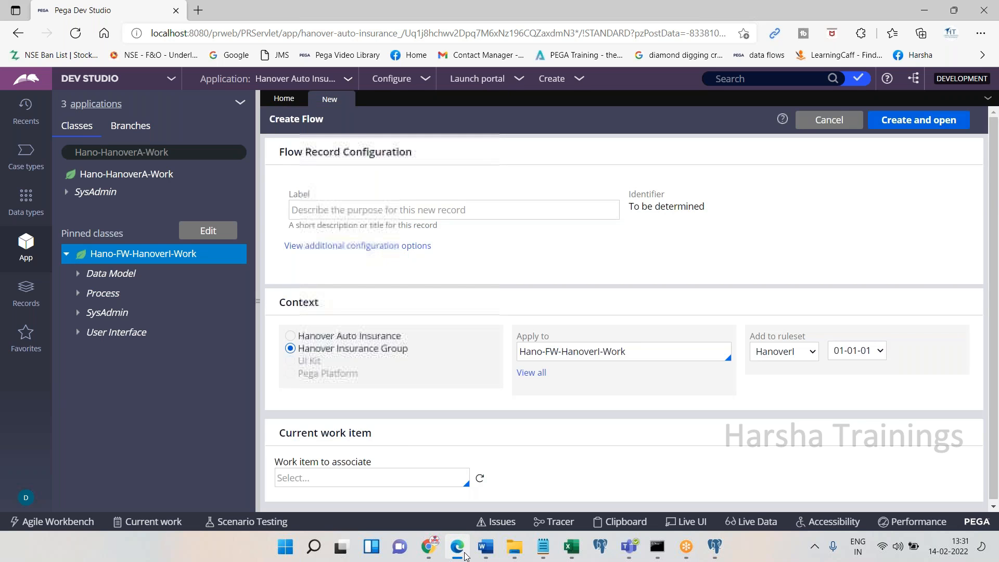
left_click(460, 553)
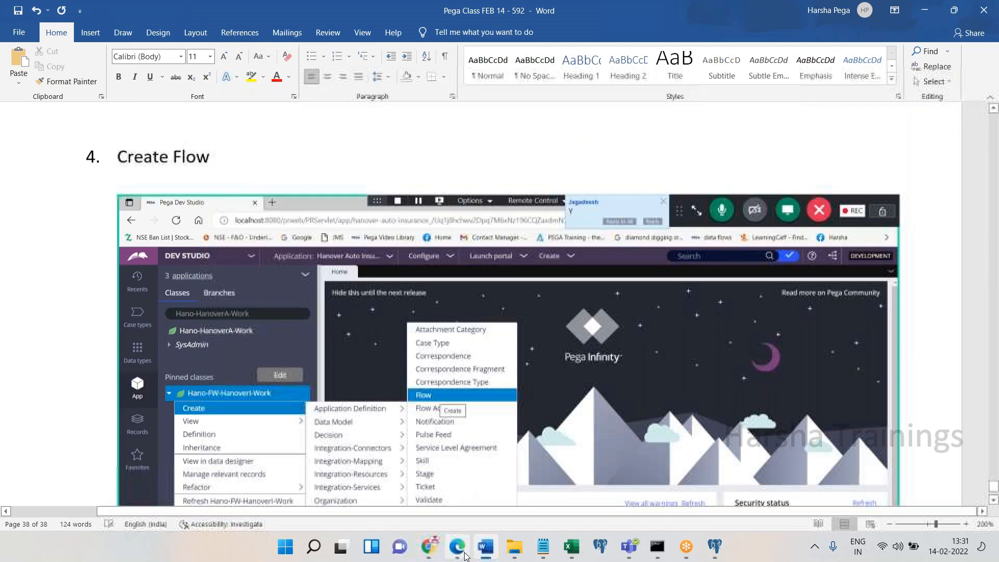
left_click(457, 549)
left_click(372, 211)
type("Be")
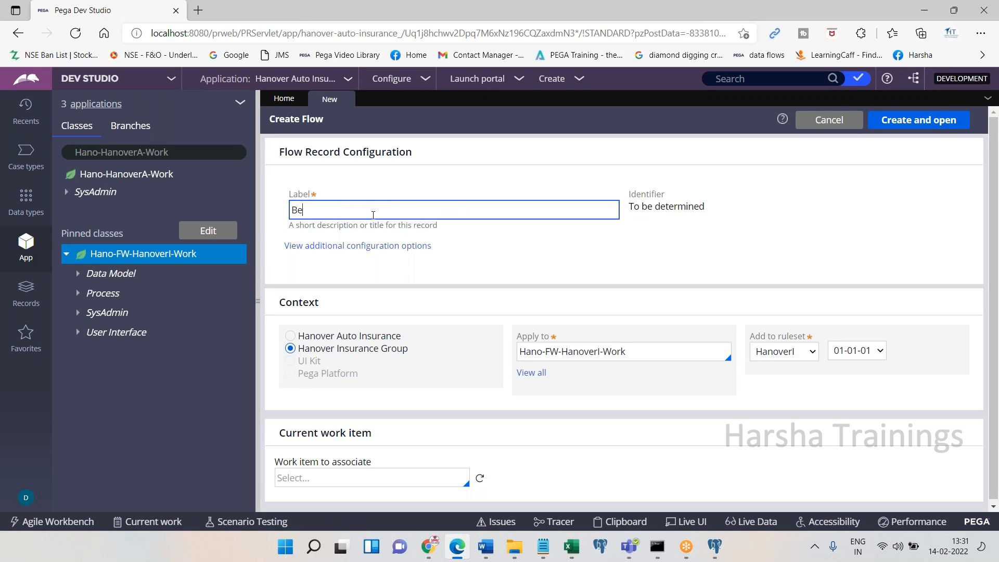
type("gin Insurance")
left_click(805, 164)
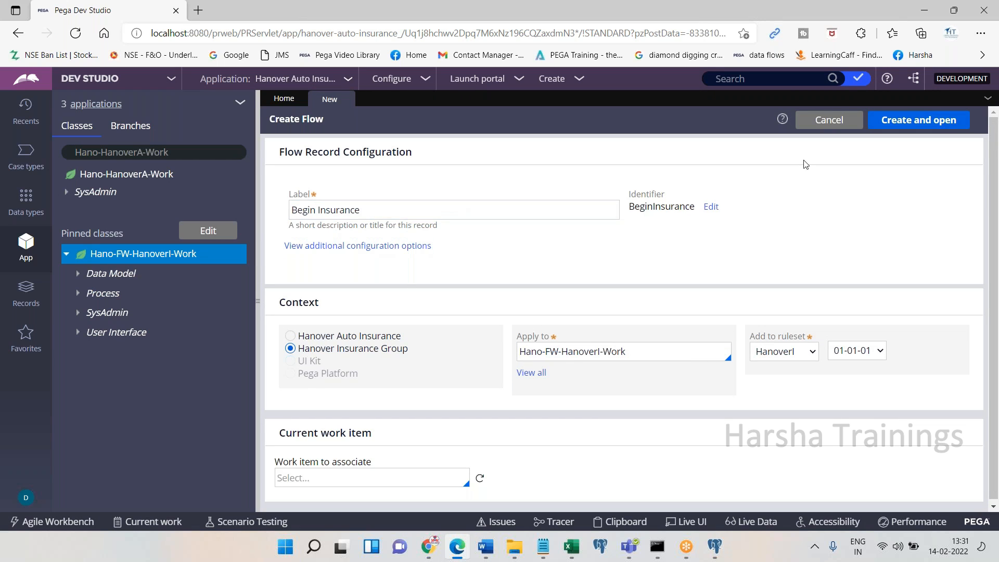
left_click(909, 125)
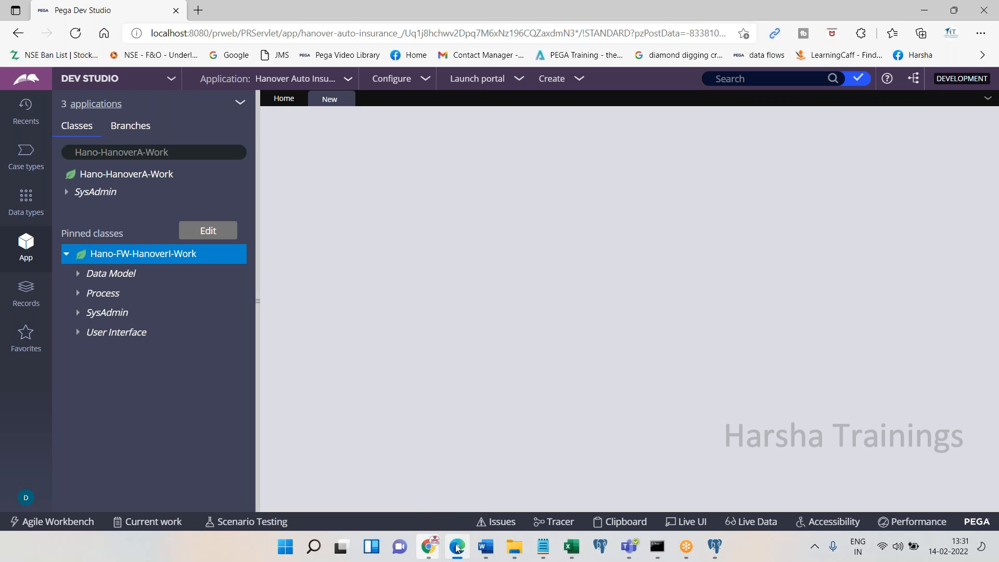
Paste the Create Flow, Edit Flow and flow diagram screenshots into the Word notes
key("alt+Tab")
key("ctrl+v")
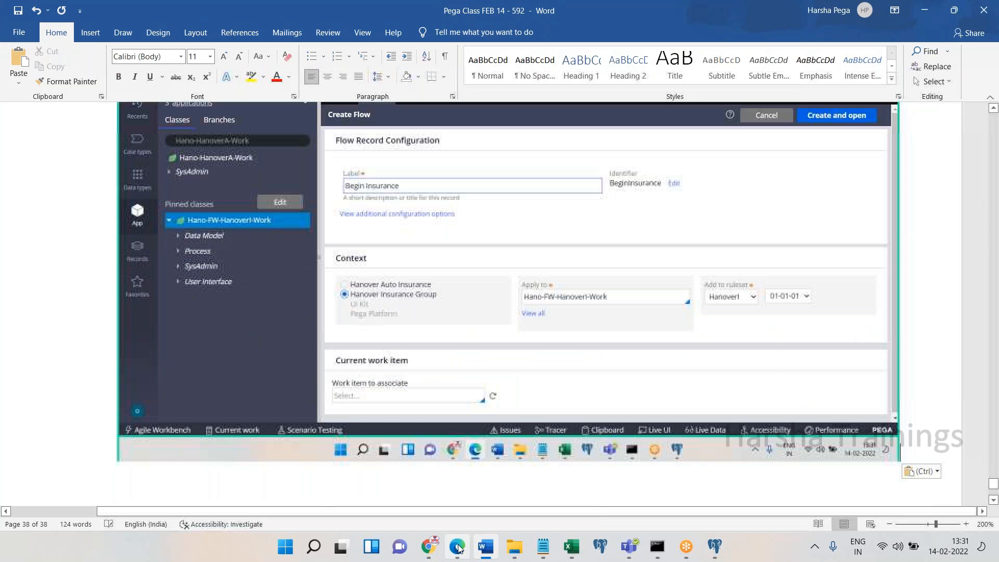
left_click(458, 546)
key("alt+Tab")
key("ctrl+v")
key("alt+Tab")
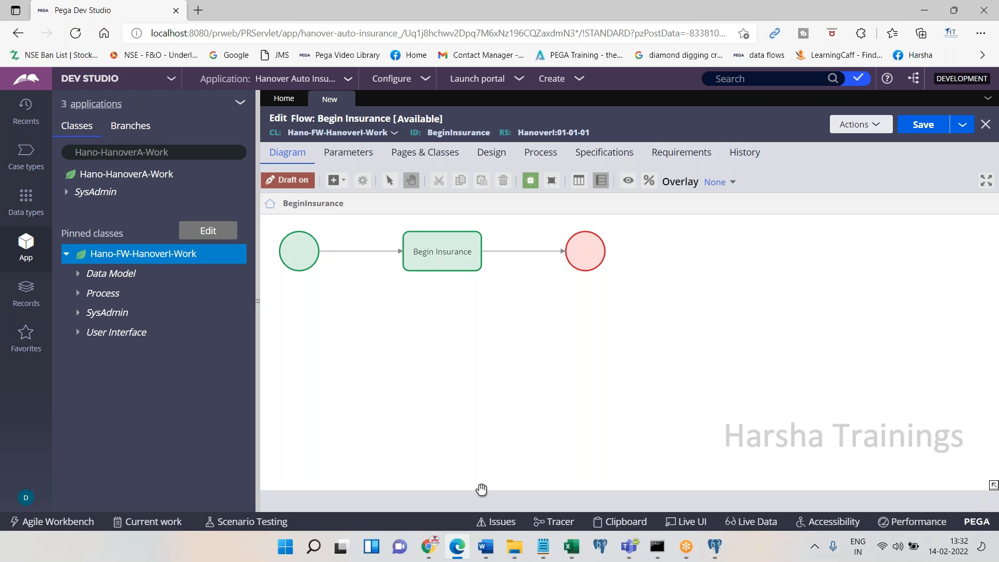
key("alt+Tab")
key("ctrl+v")
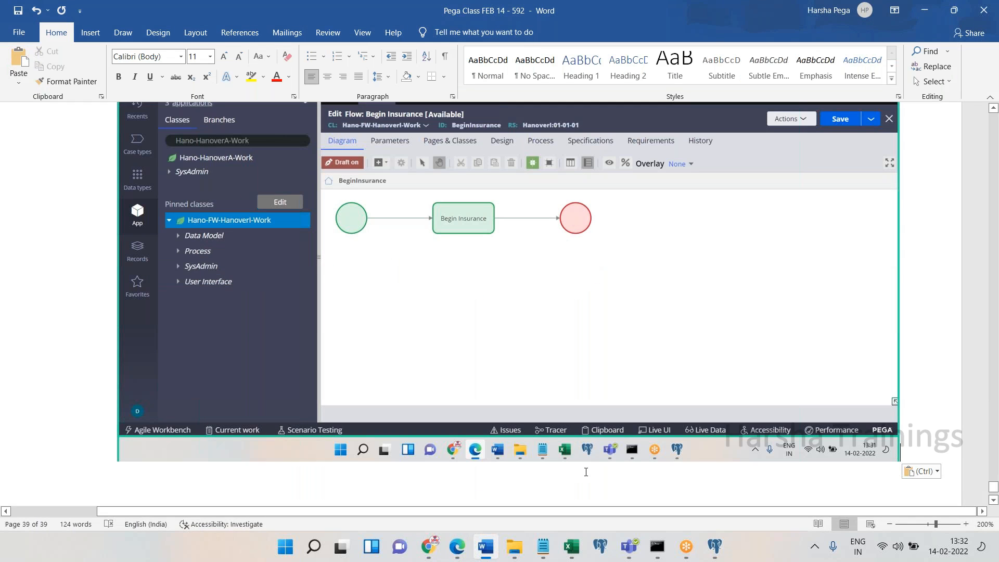
Note 'Double click on assignment shapes outward connector' in Word, then open that connector's properties
key("Return")
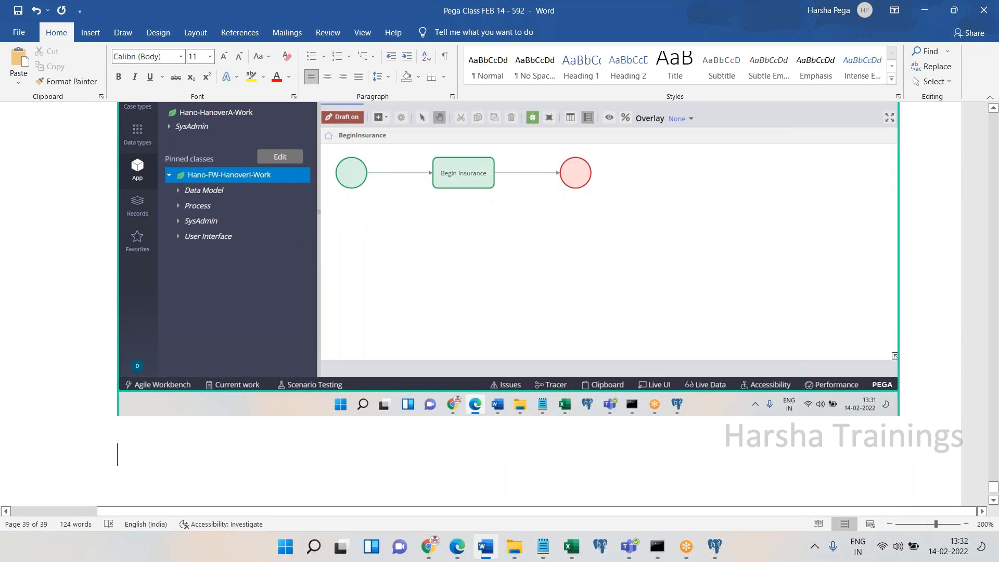
type("Double click on assignment shapes outward connector")
key("Return")
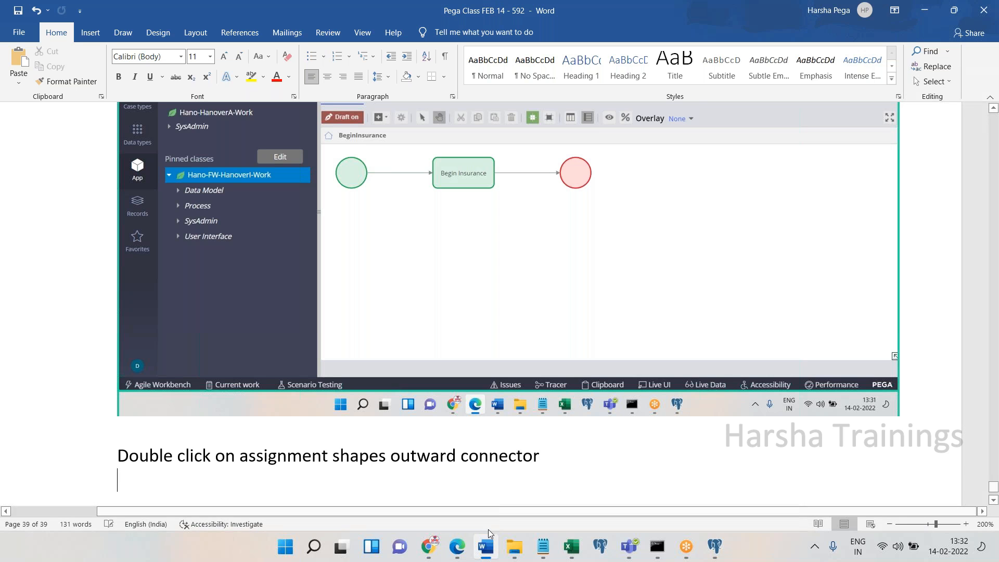
left_click(457, 547)
double_click(542, 252)
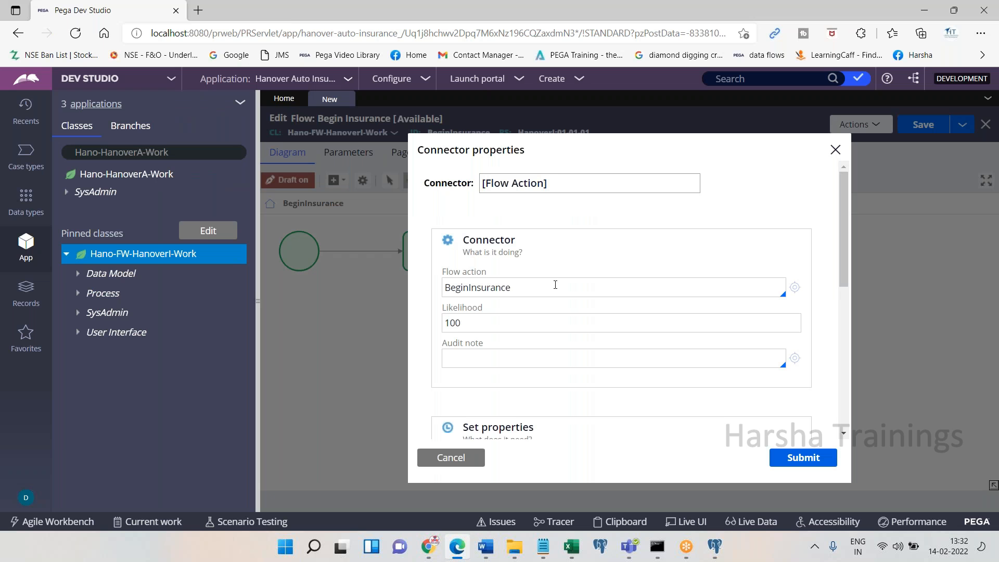
Replace the connector's flow action BeginInsurance with CustomerDetailsFA and submit
left_click(457, 546)
left_click(457, 546)
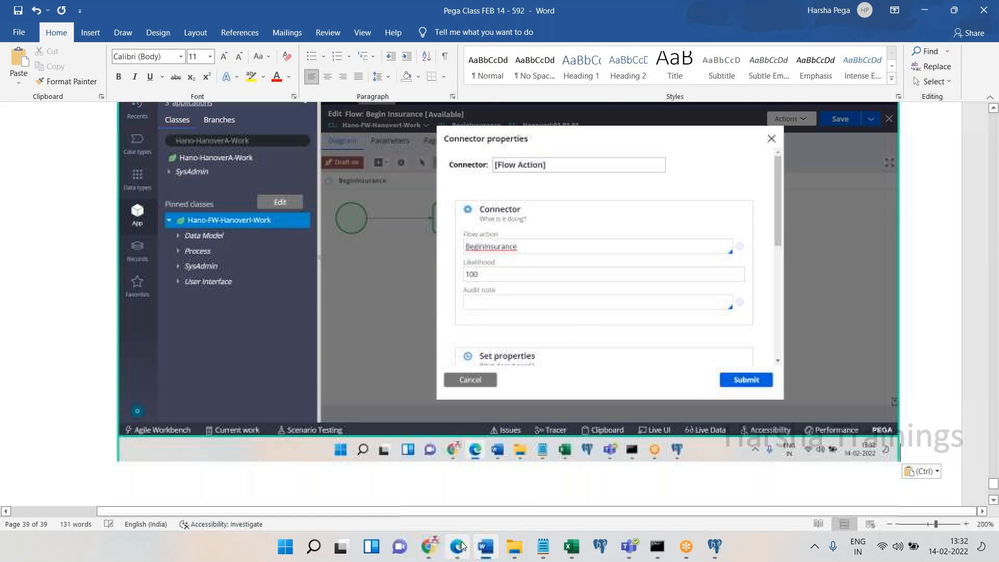
double_click(524, 294)
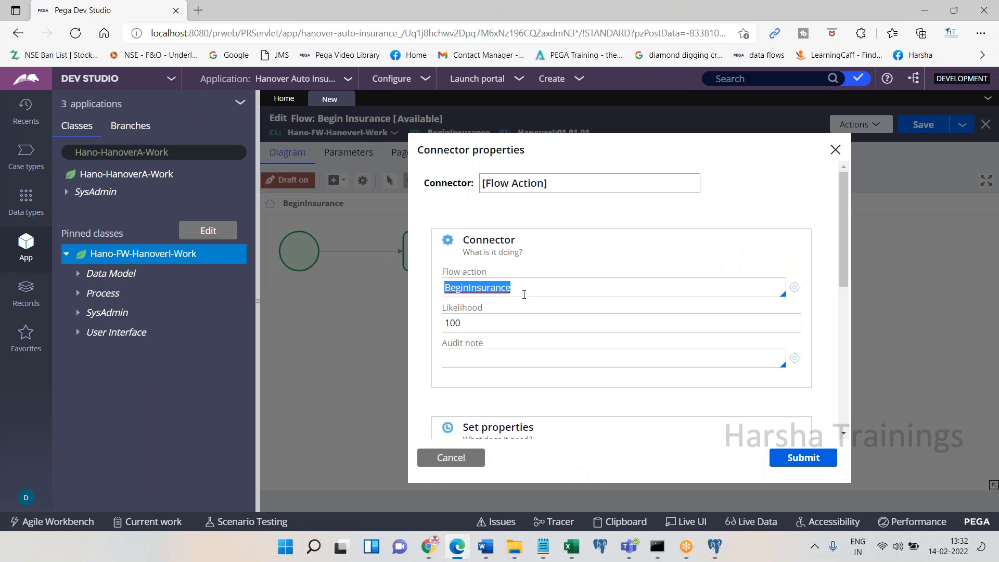
key("BackSpace")
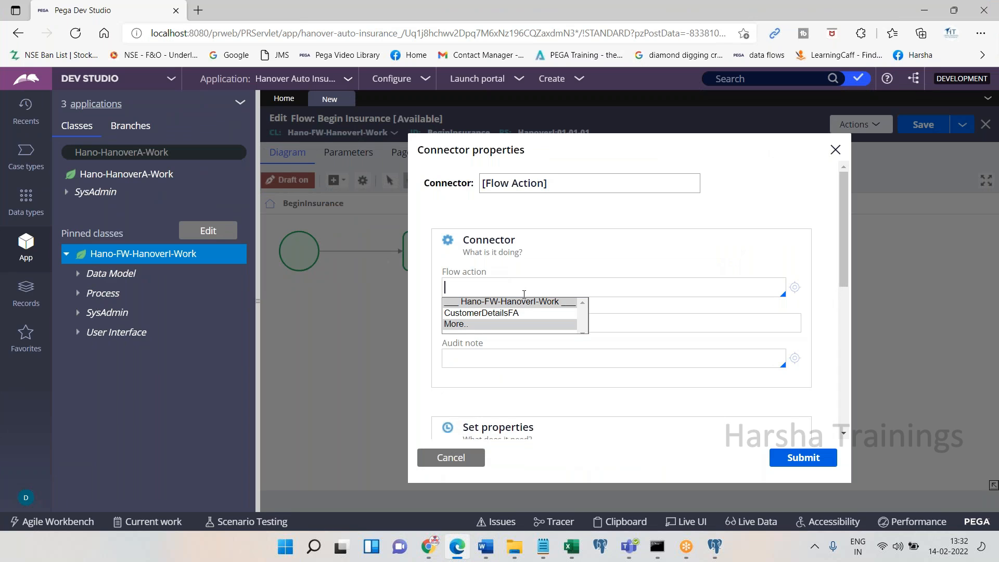
key("Down")
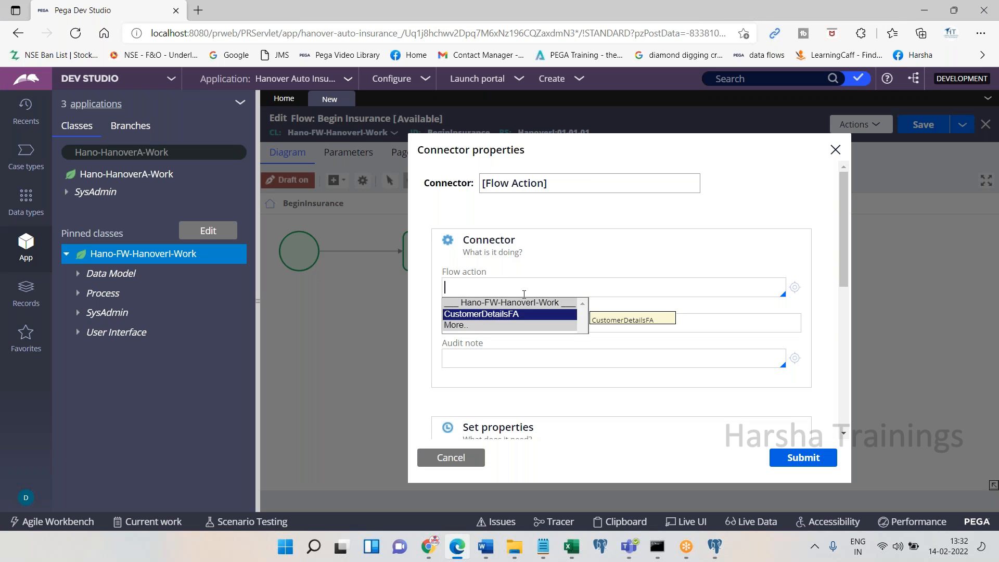
key("Escape")
left_click(458, 552)
left_click(461, 556)
type("CustomerDetailsFA")
double_click(501, 287)
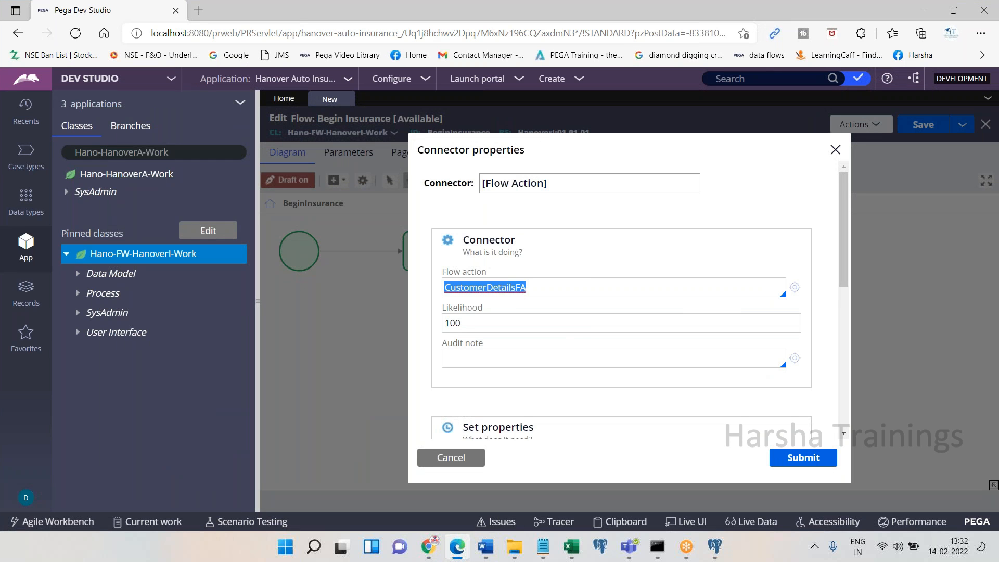
left_click(793, 456)
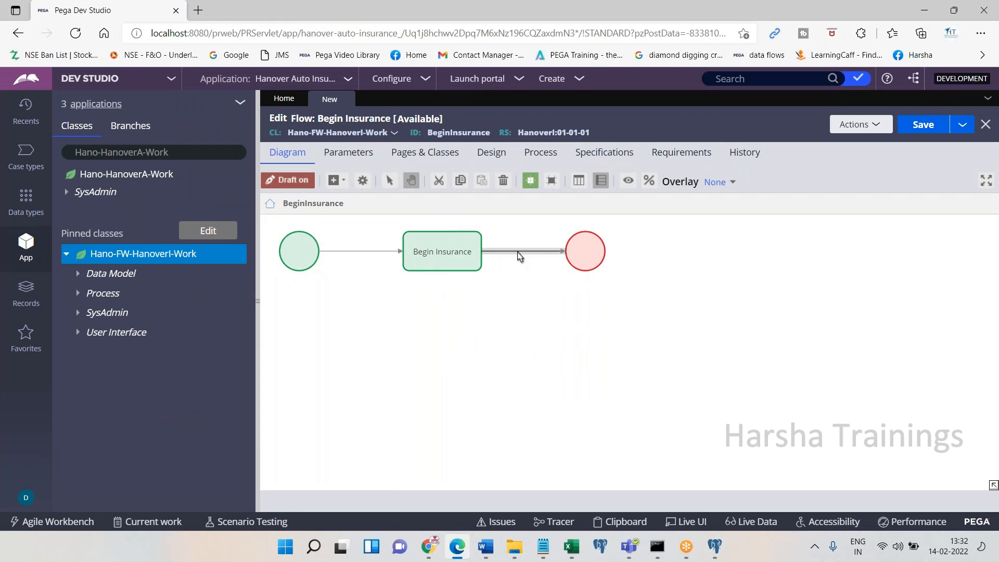
Rename the connector from [Flow Action] to CustomerDetailsFA and submit
double_click(518, 255)
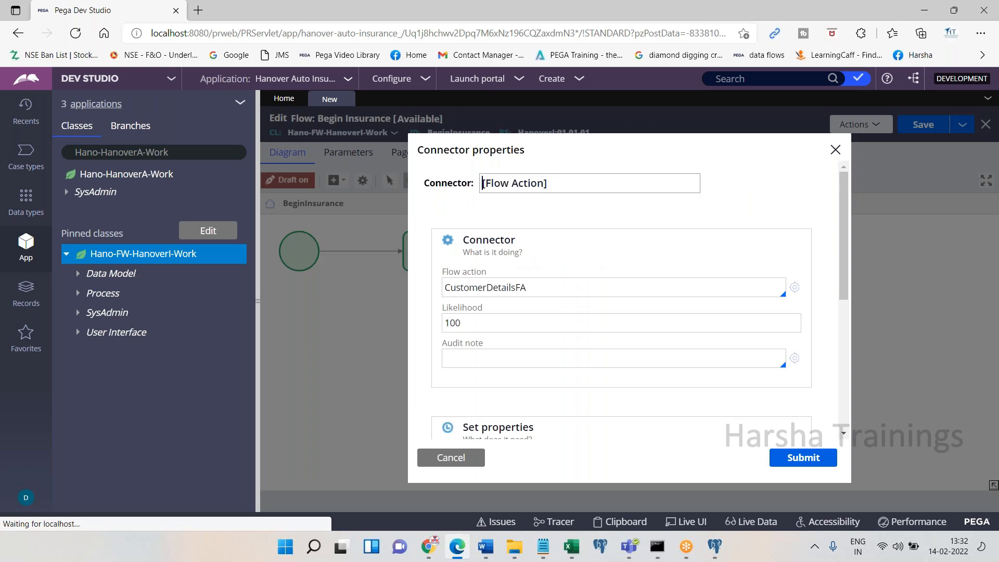
left_click_drag(540, 287, 446, 294)
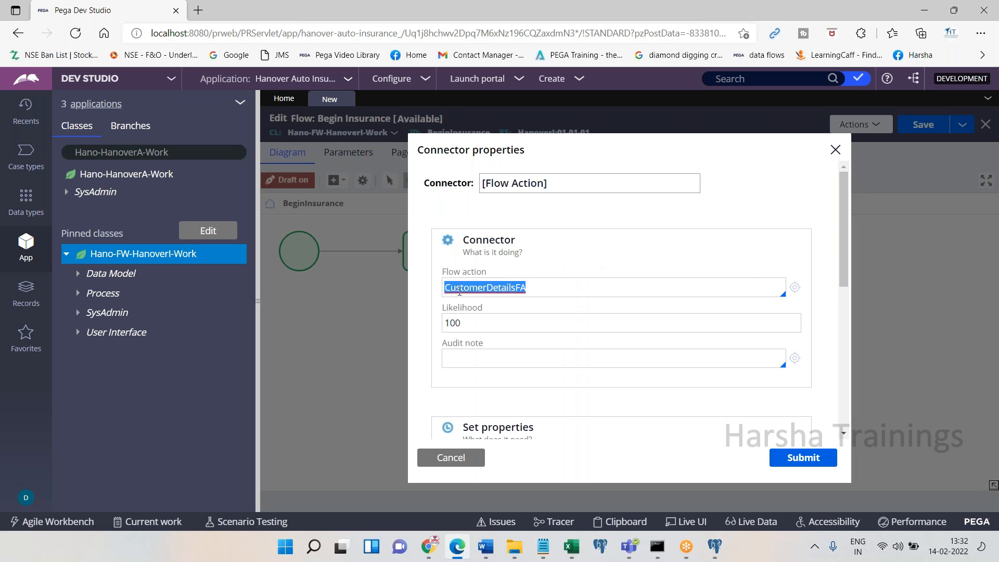
right_click(465, 290)
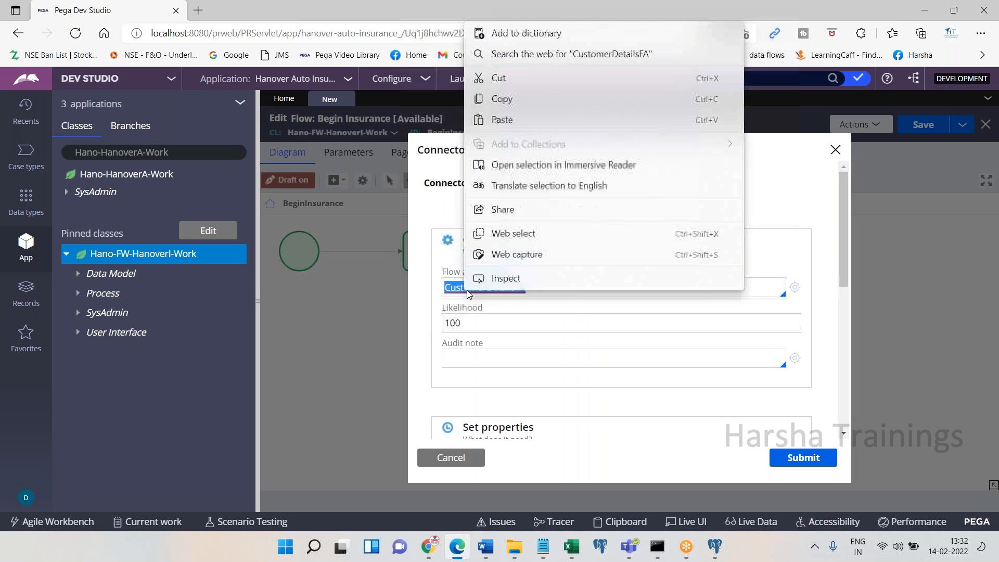
left_click(503, 99)
left_click(559, 184)
key("BackSpace")
key("BackSpace")
key("BackSpace")
key("BackSpace")
key("BackSpace")
key("BackSpace")
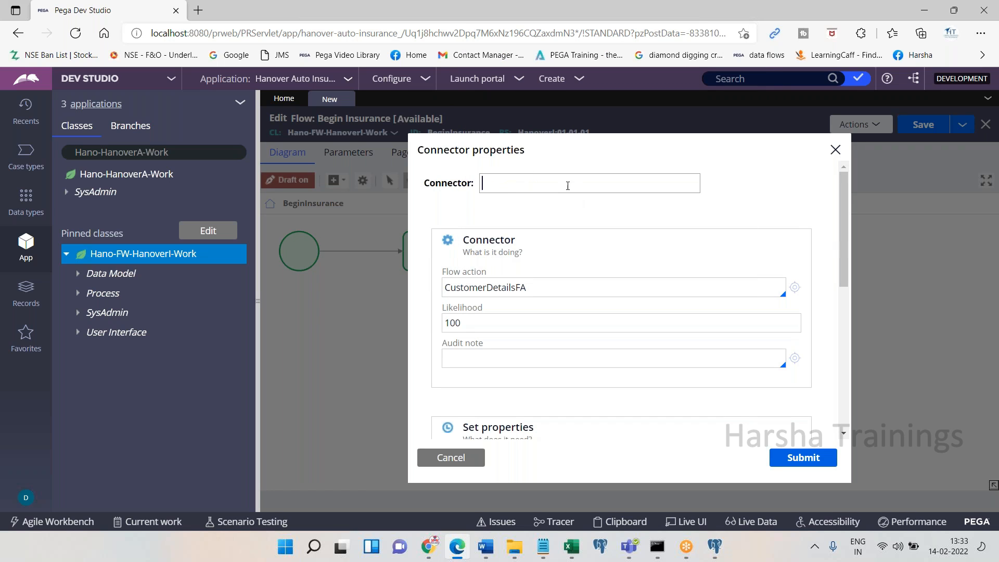
right_click(493, 185)
left_click(530, 314)
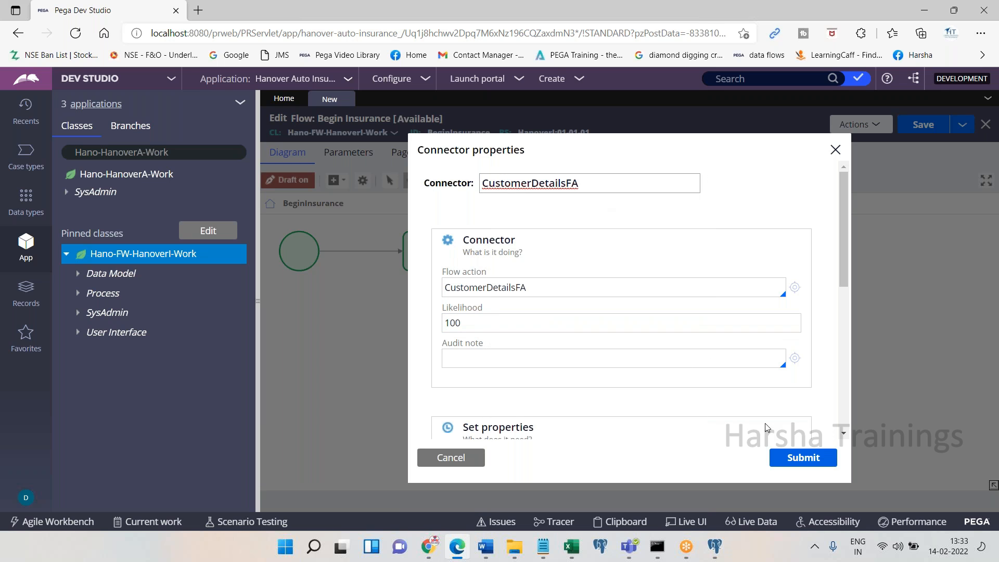
left_click(794, 462)
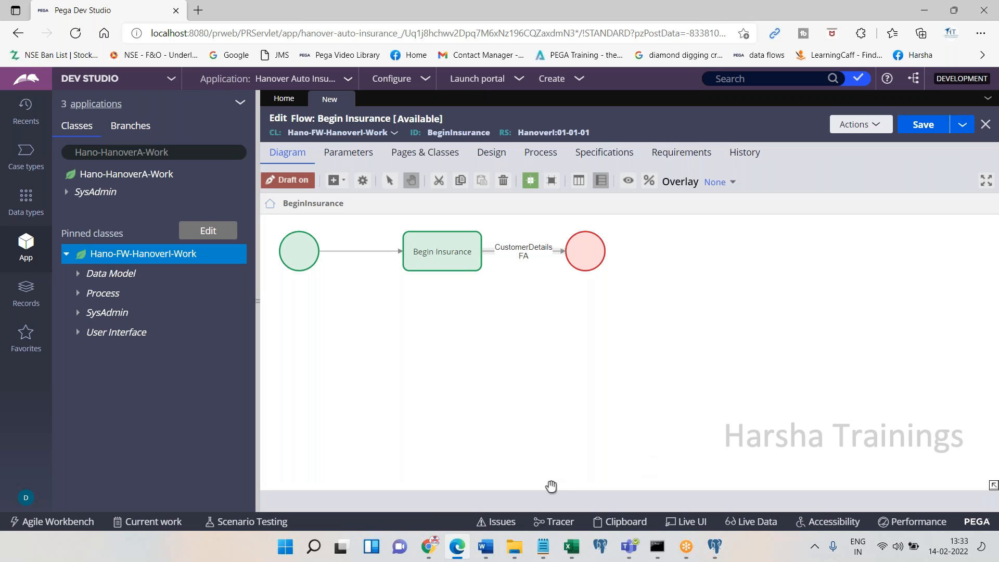
Paste the connector and diagram screenshots with 'Submit' into the Word notes and save them
left_click(465, 550)
key("ctrl+v")
type("Submit")
key("Return")
key("ctrl+s")
left_click(465, 550)
left_click(466, 549)
key("ctrl+v")
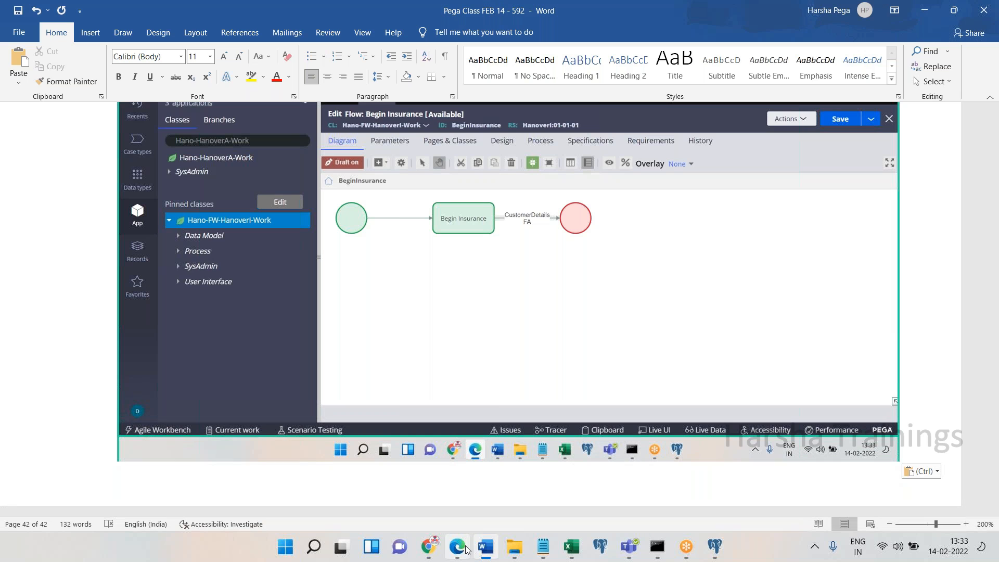
Add '5. Creating work object' and the line 'Go to process of the above flow' to the notes
key("Return")
type("5")
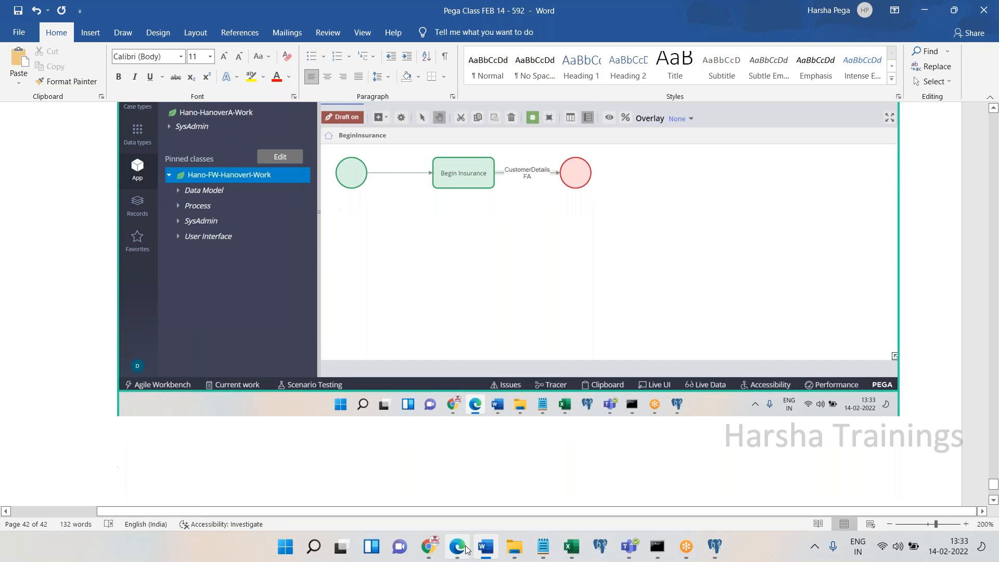
type(". Cre")
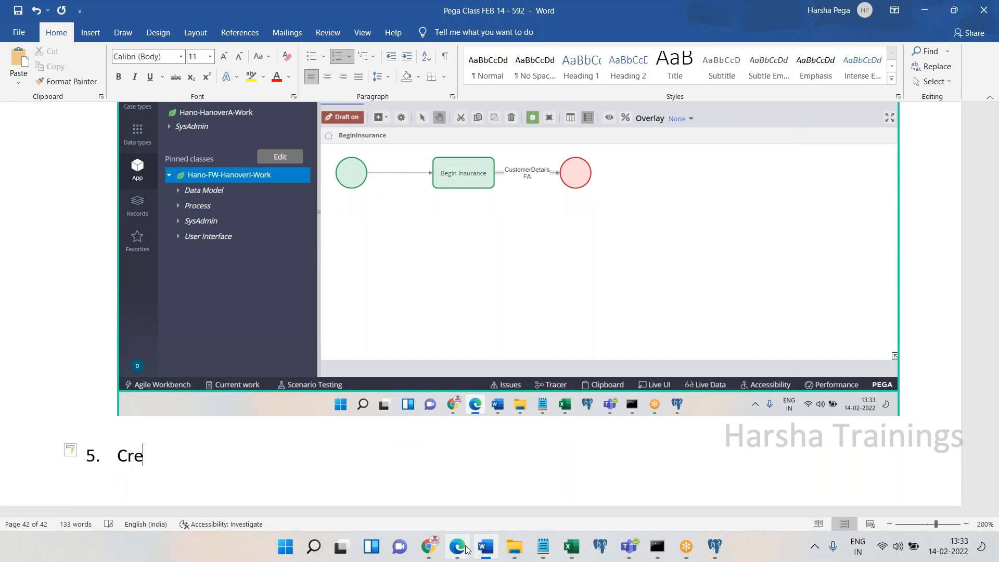
type("ating work o")
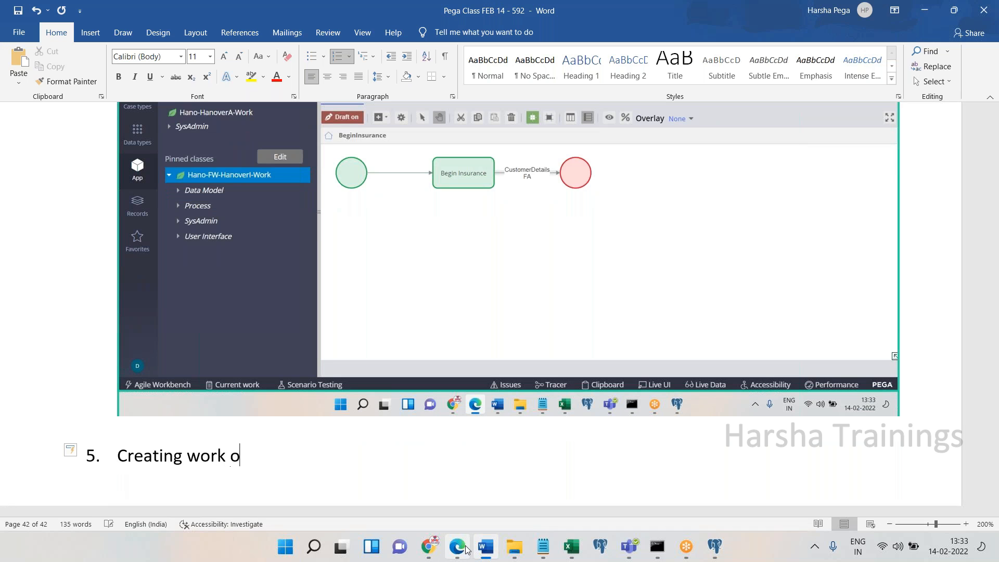
type("bject")
key("BackSpace")
key("Return")
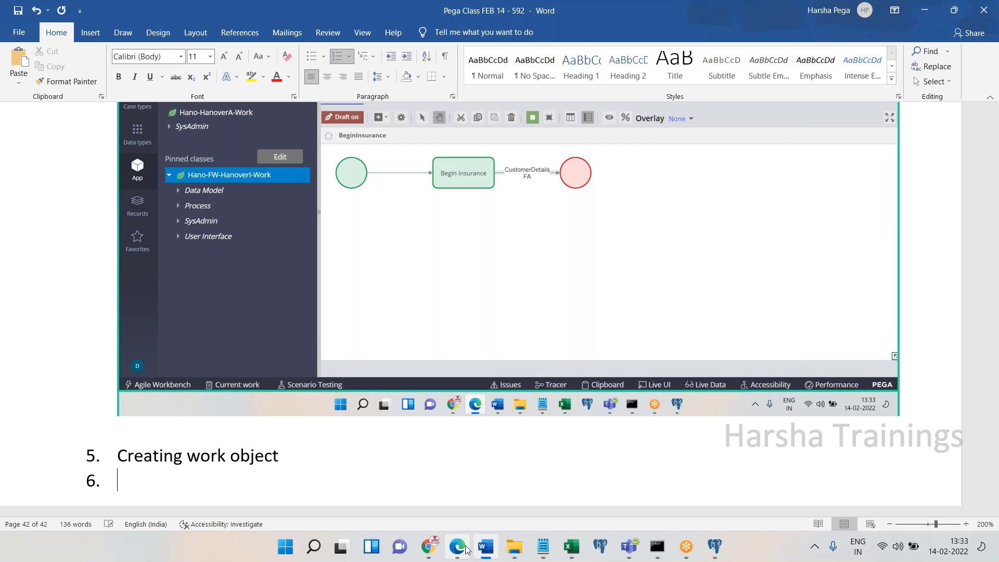
key("BackSpace")
key("Return")
type("Go")
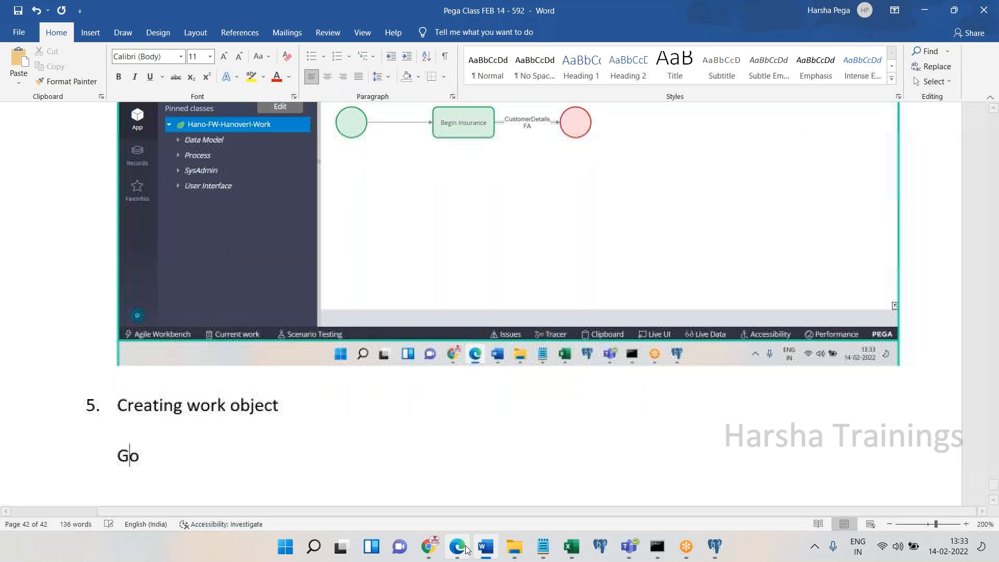
type(" to process of the above flow")
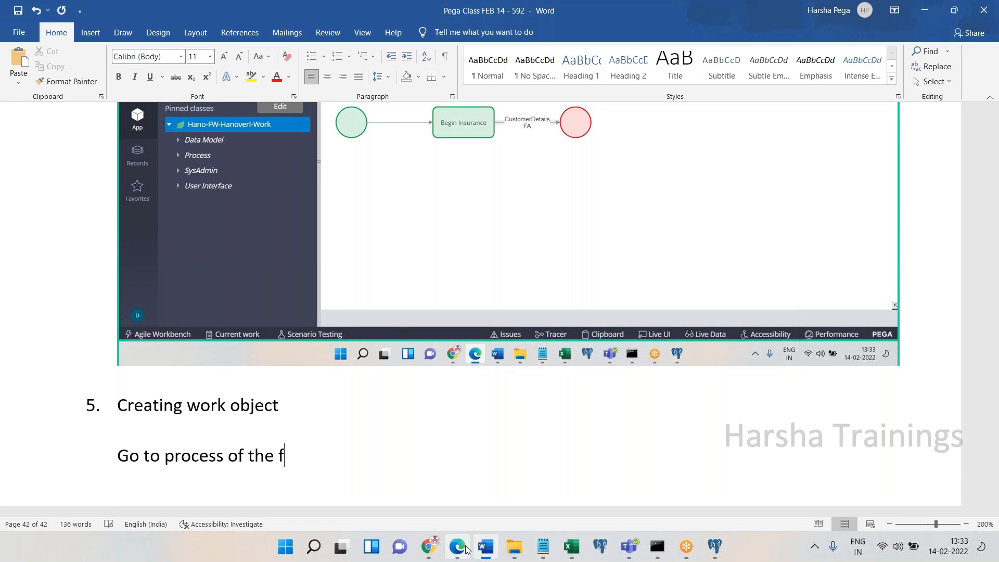
key("Return")
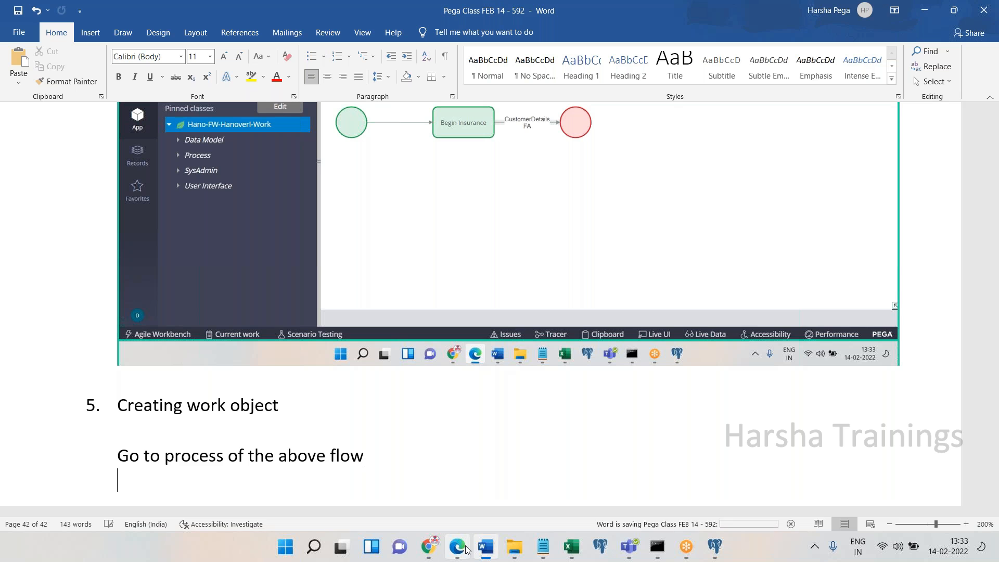
left_click(465, 549)
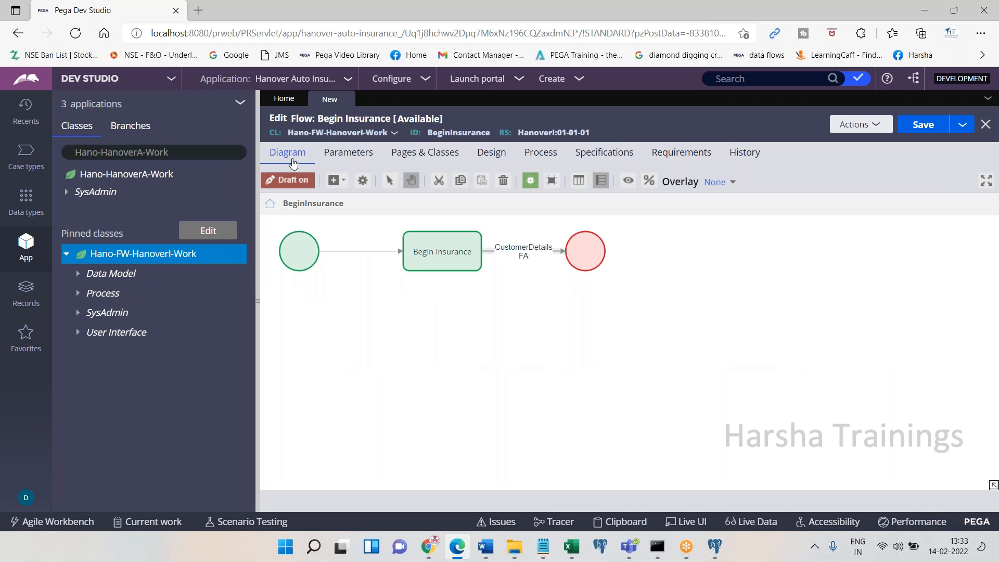
Paste the flow's process settings screenshot into the Word notes with 'Select the option creates a new work object'
left_click(537, 153)
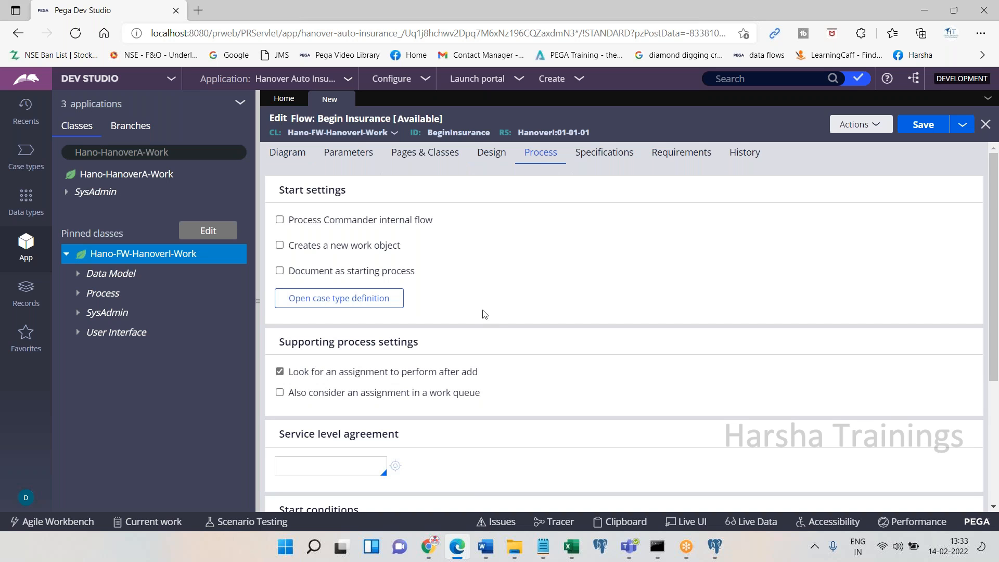
left_click(457, 549)
key("ctrl+v")
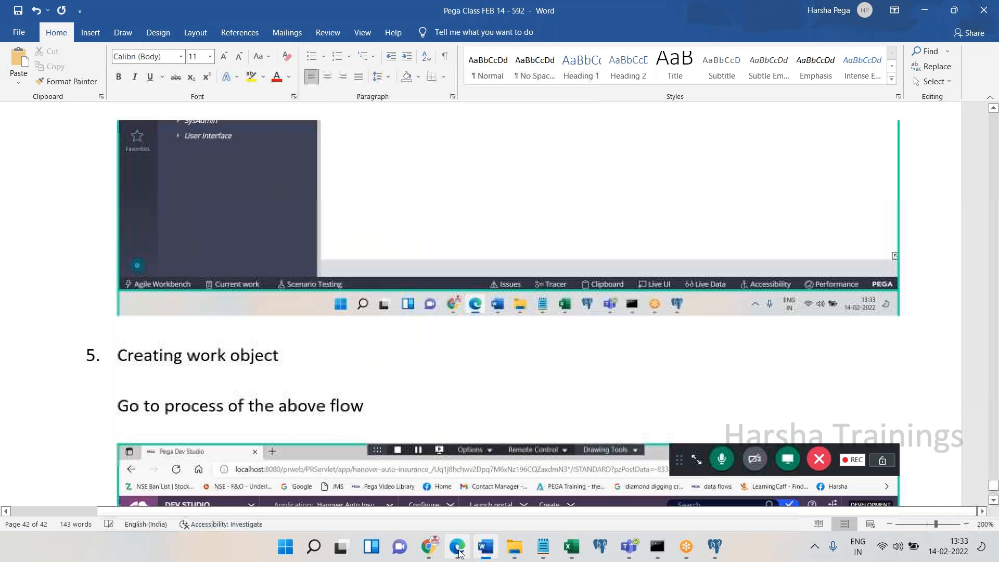
key("Return")
key("Return")
type("Select th")
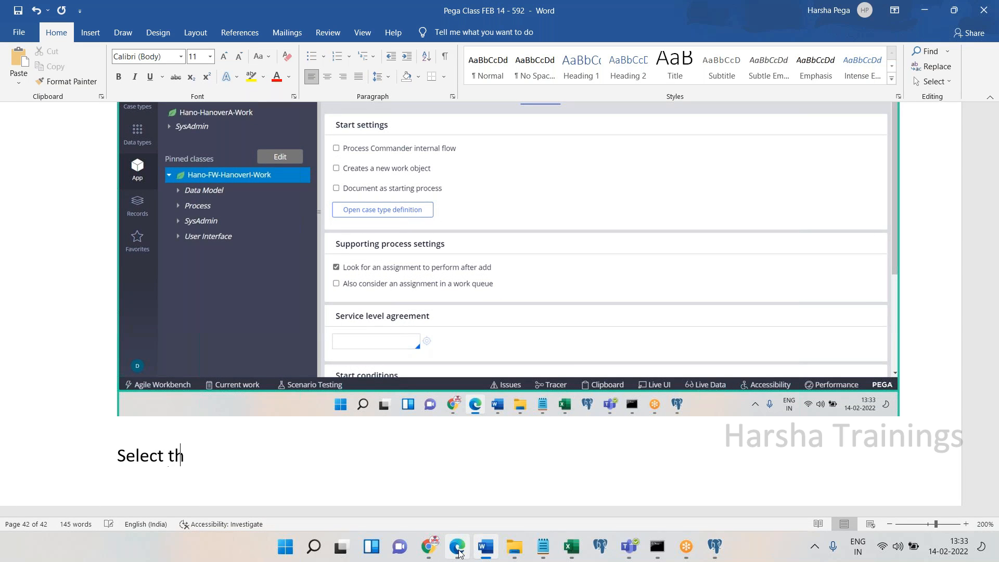
type("e option creat")
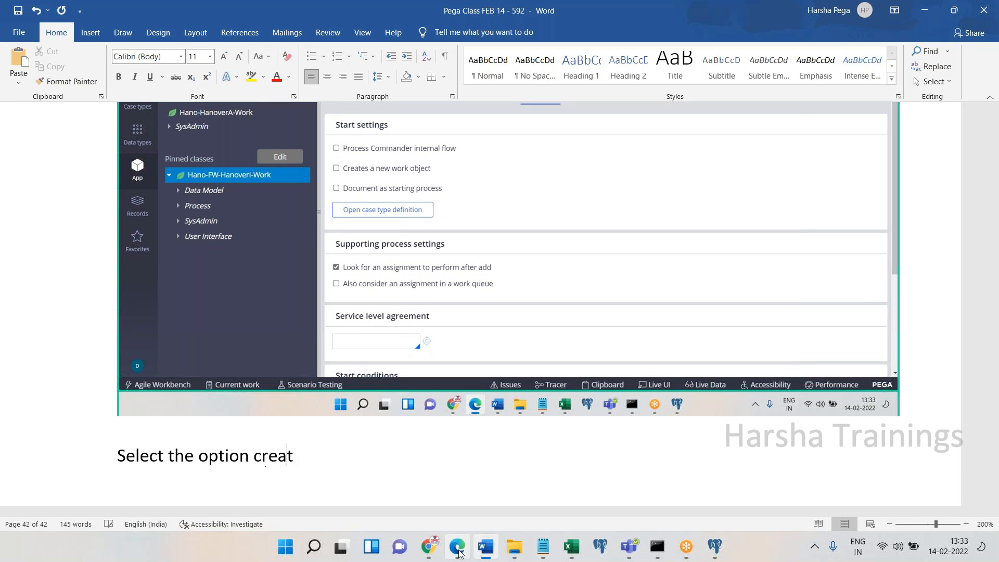
type("es a new work object")
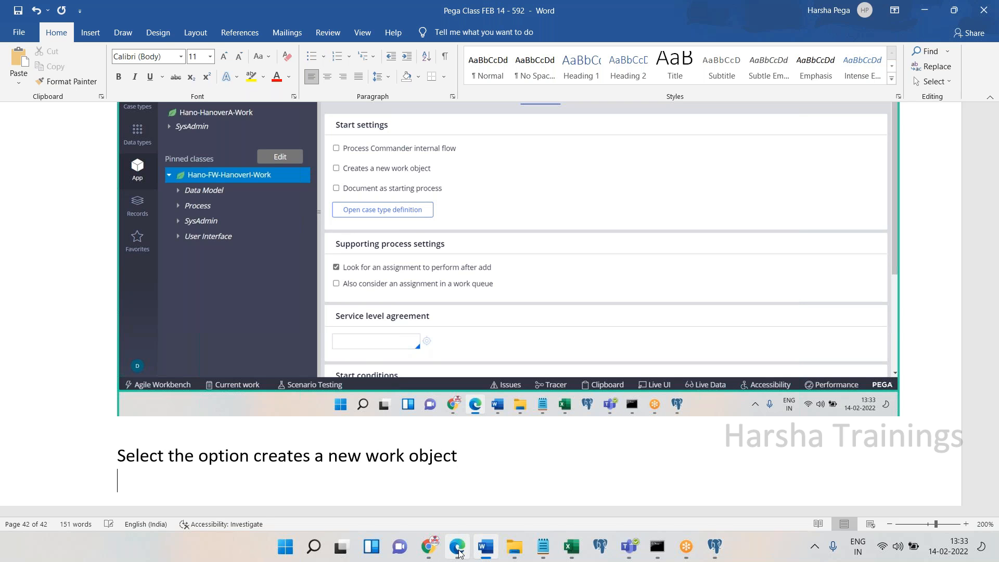
Tick 'Creates a new work object', scroll down, and paste the case creation settings with 'Scroll down.'
left_click(457, 547)
left_click(281, 246)
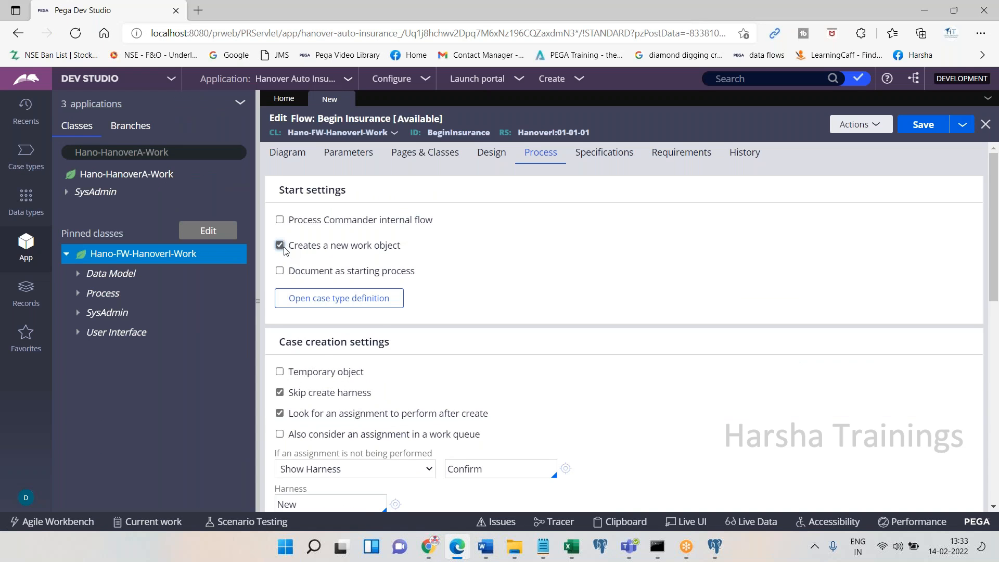
left_click_drag(287, 246, 404, 249)
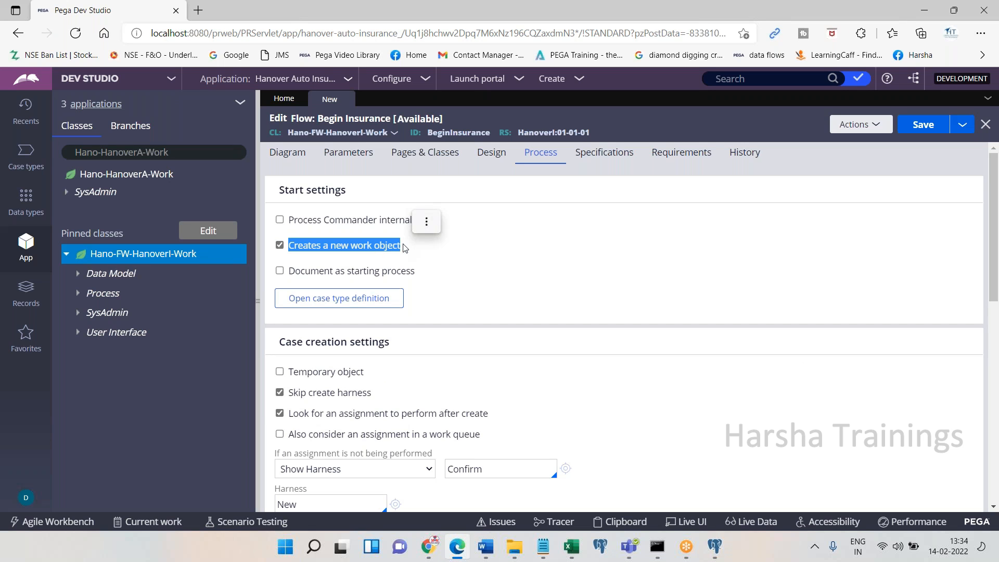
left_click(458, 548)
left_click(457, 548)
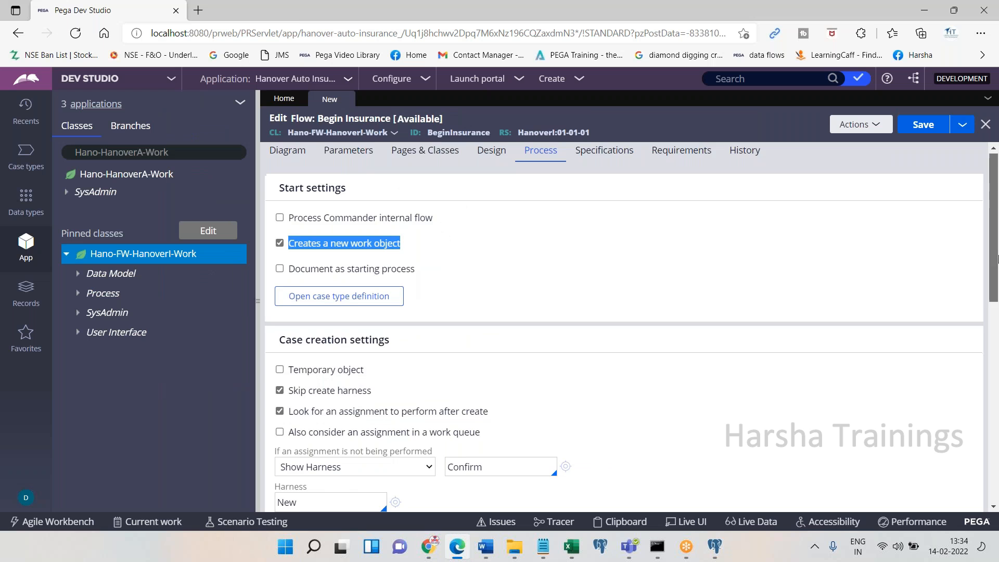
left_click_drag(996, 259, 997, 337)
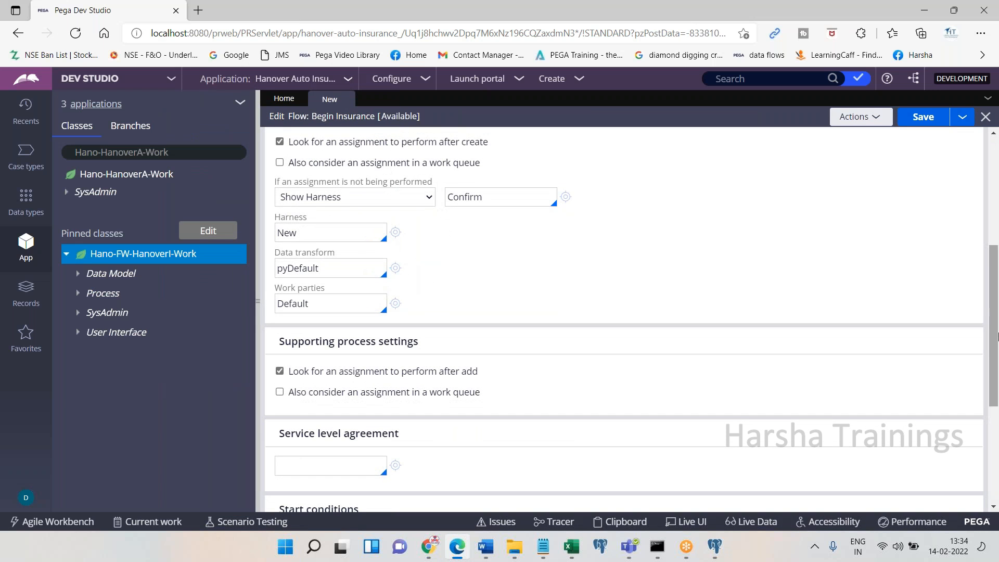
left_click(458, 548)
key("ctrl+v")
type("Scroll down.")
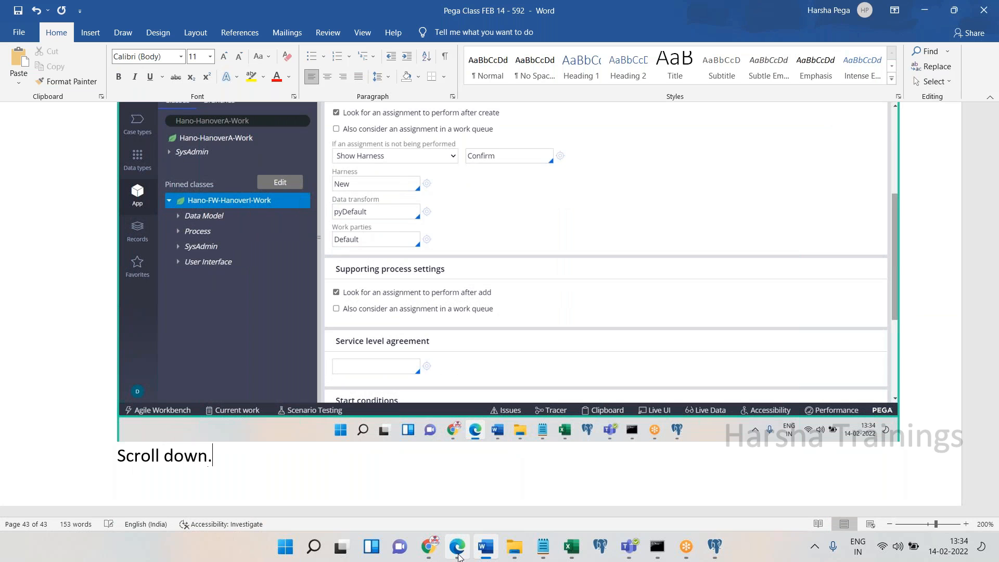
Add the note 'At the work parties, remove defualt and choose pycasemanagermentdefault' to the Word notes
key("Return")
key("Return")
type("At the w")
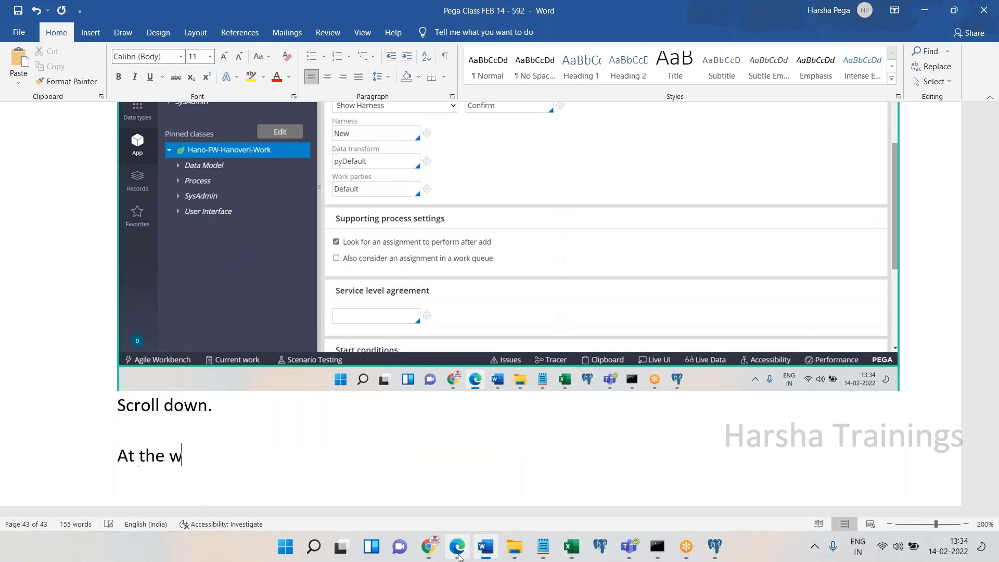
type("ork parties,")
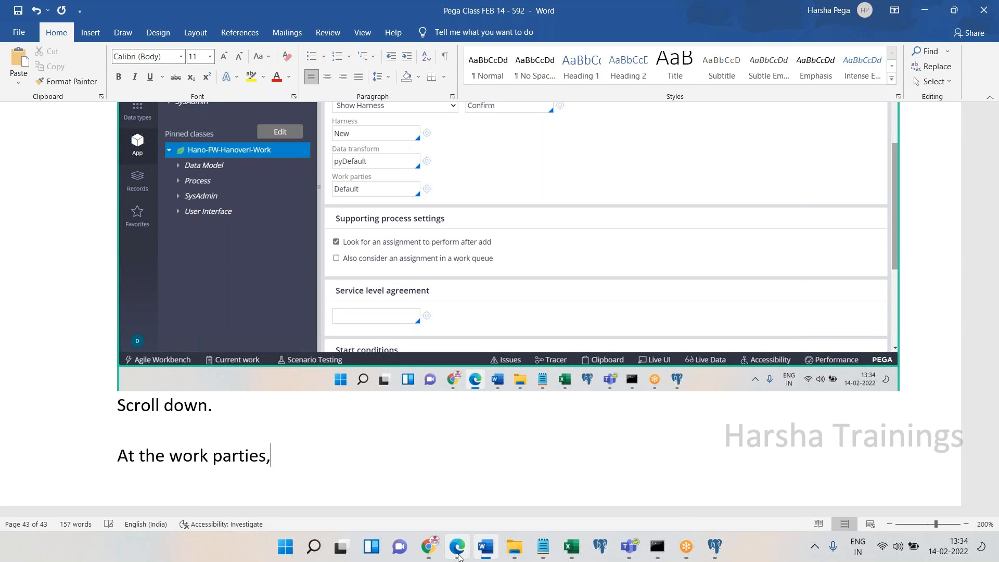
type(" remove def")
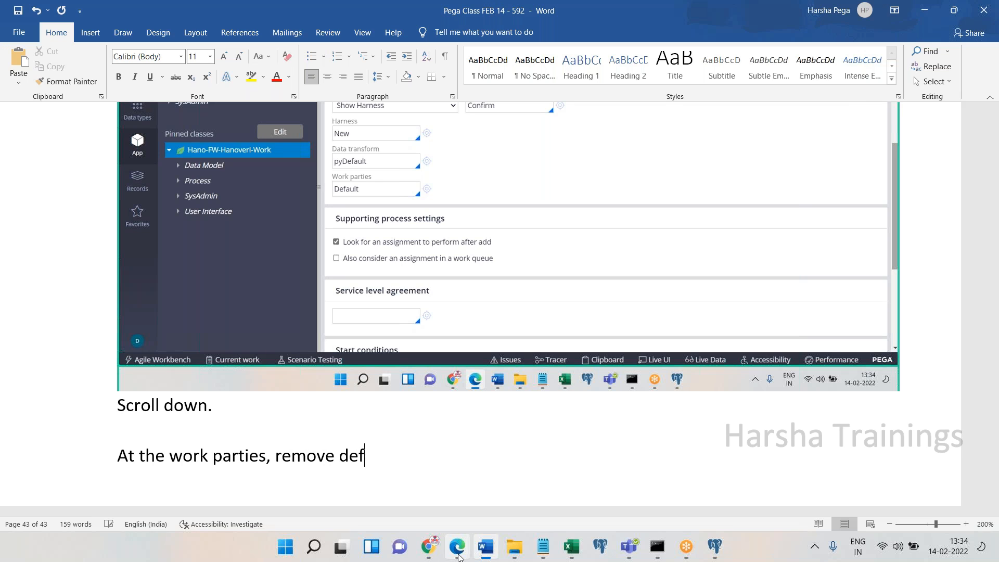
type("ualt and choo")
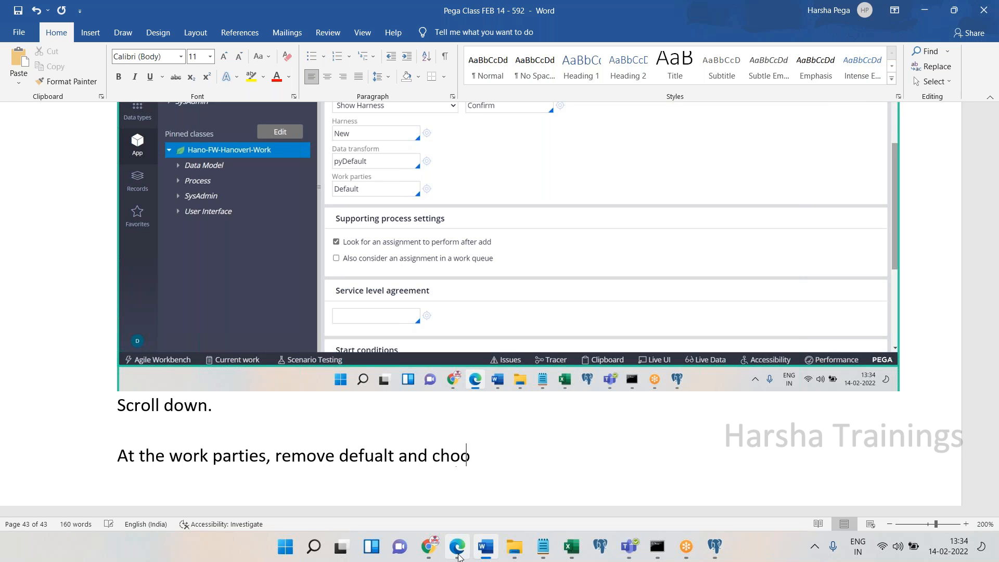
type("se pycasemanage")
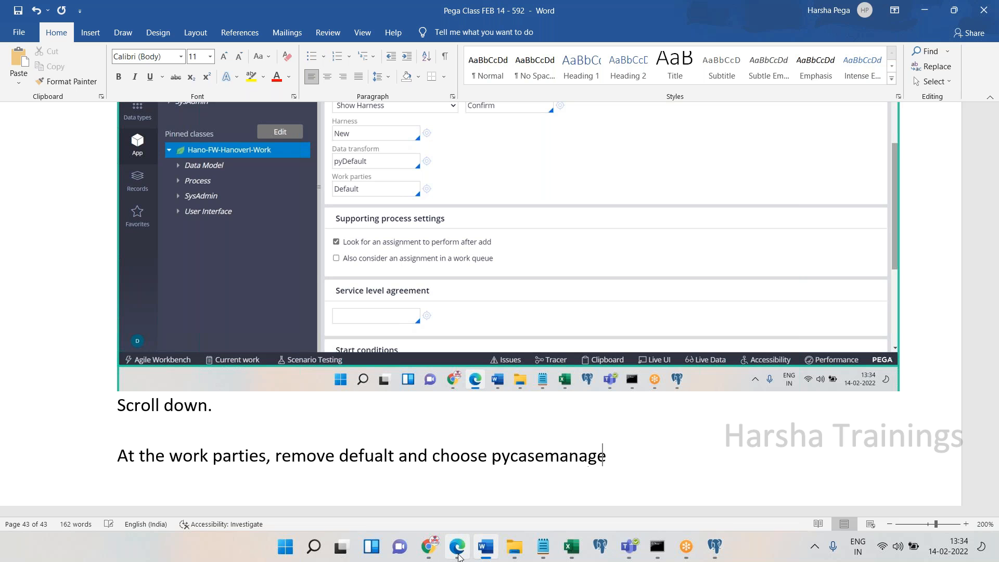
type("rmentdefault")
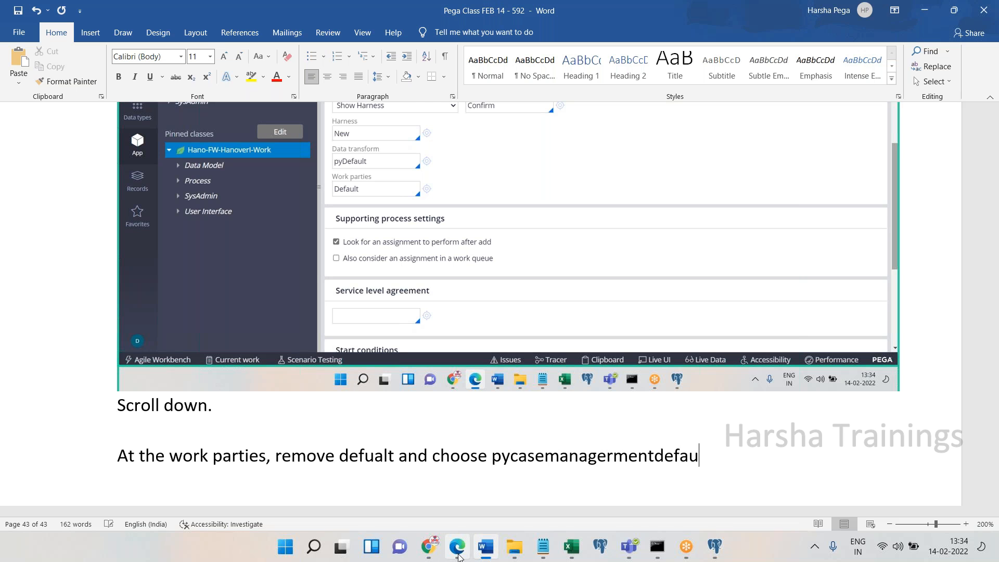
left_click(457, 546)
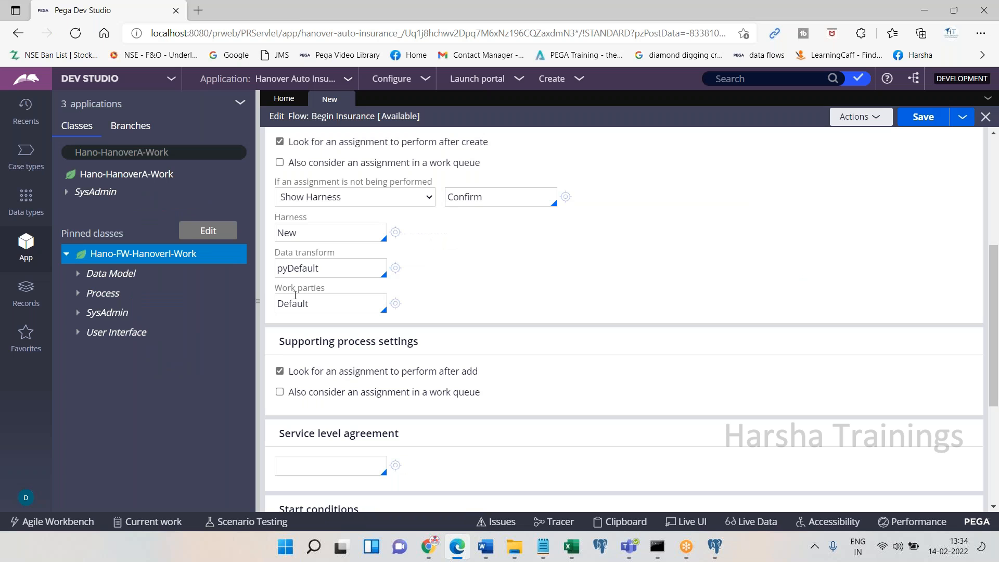
Clear the Default work parties value and paste the work party options screenshot into Word
double_click(320, 310)
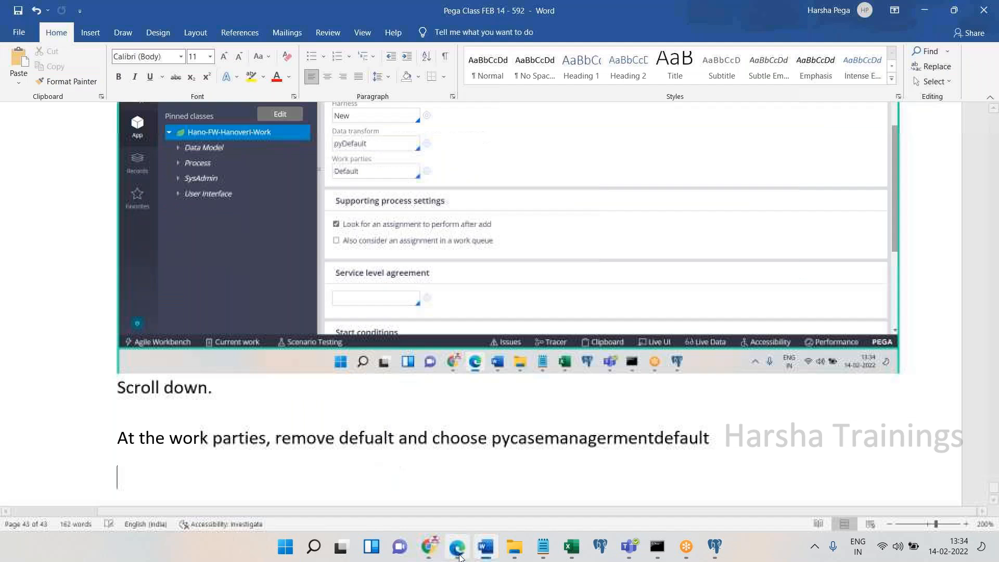
key("BackSpace")
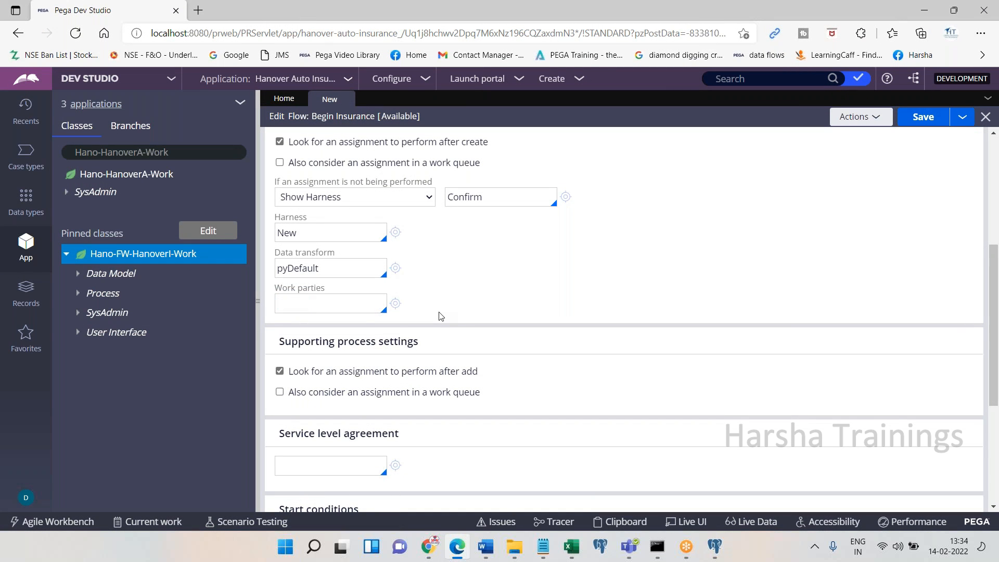
key("Down")
key("Down")
key("Down")
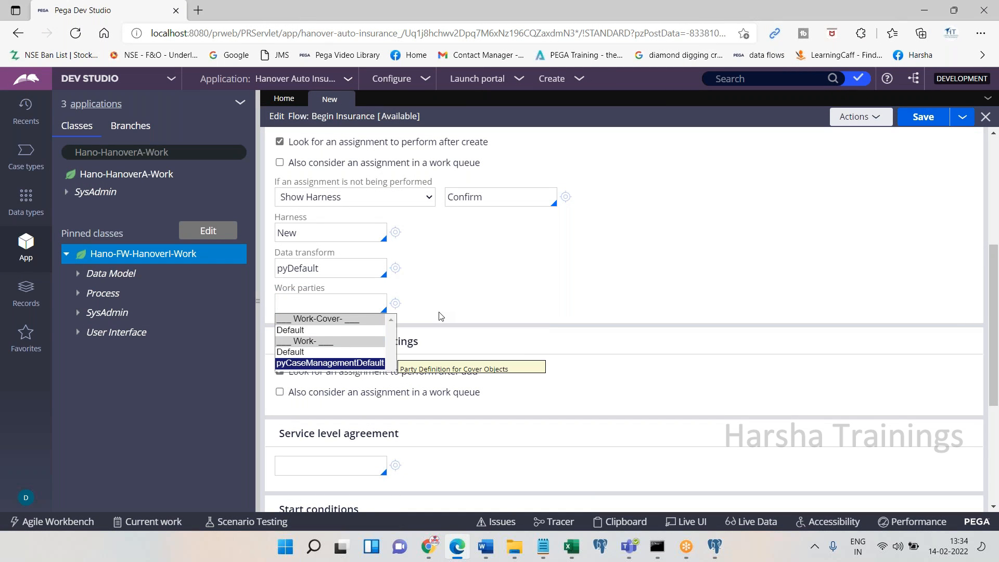
key("Escape")
left_click(456, 546)
key("ctrl+v")
left_click(456, 550)
Set work parties to pyCaseManagementDefault and paste the updated settings with the note 'Save. Done.'
key("Down")
key("Down")
key("Down")
key("Return")
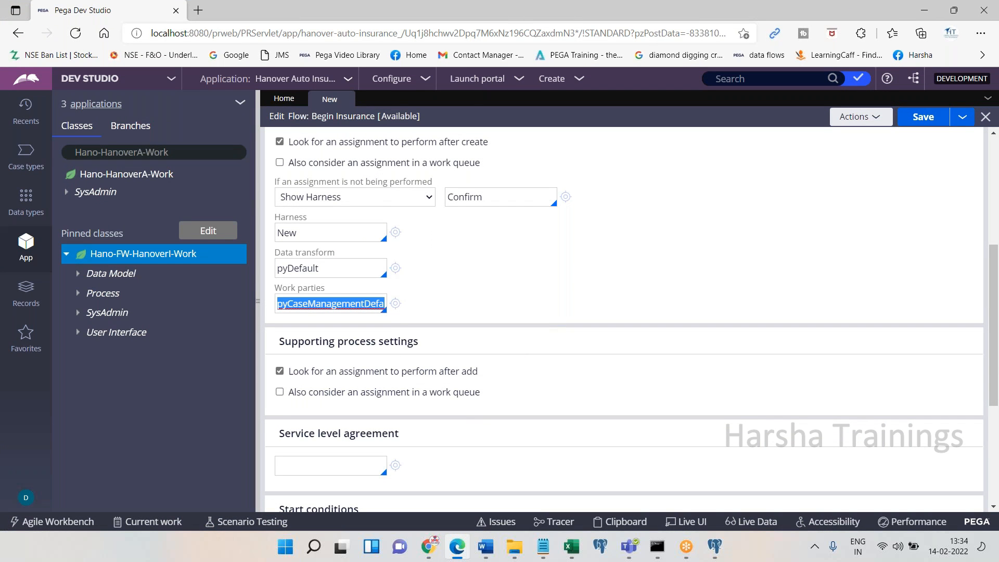
left_click(457, 546)
key("ctrl+v")
key("Return")
type("Save. Done.")
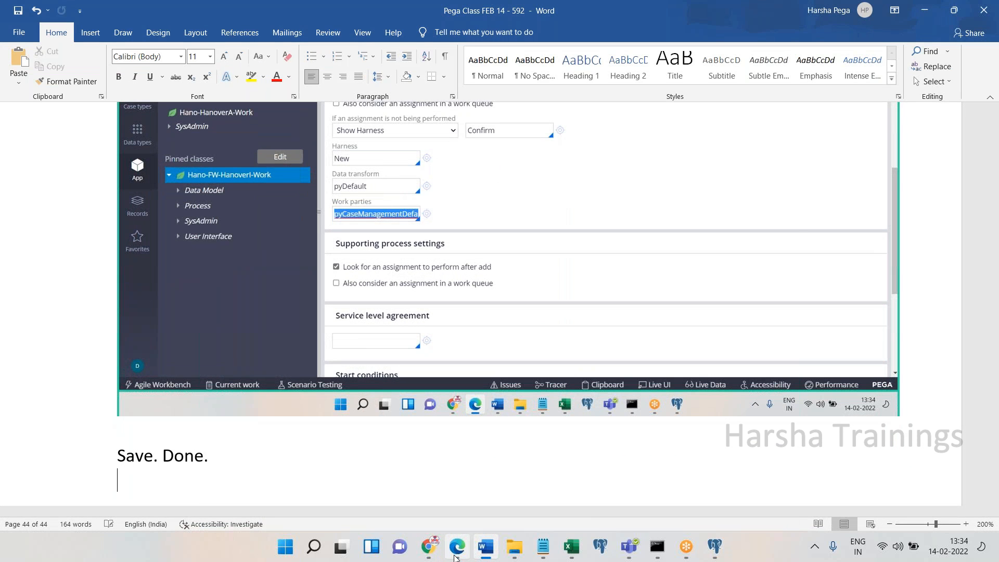
Save the Begin Insurance flow and paste a screenshot of the saved flow into Word
left_click(454, 554)
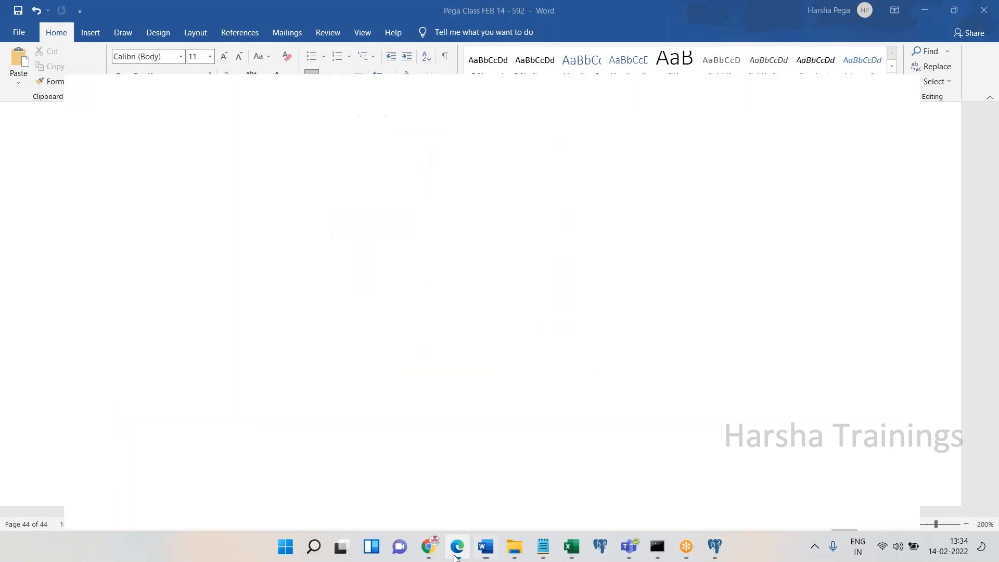
left_click(925, 116)
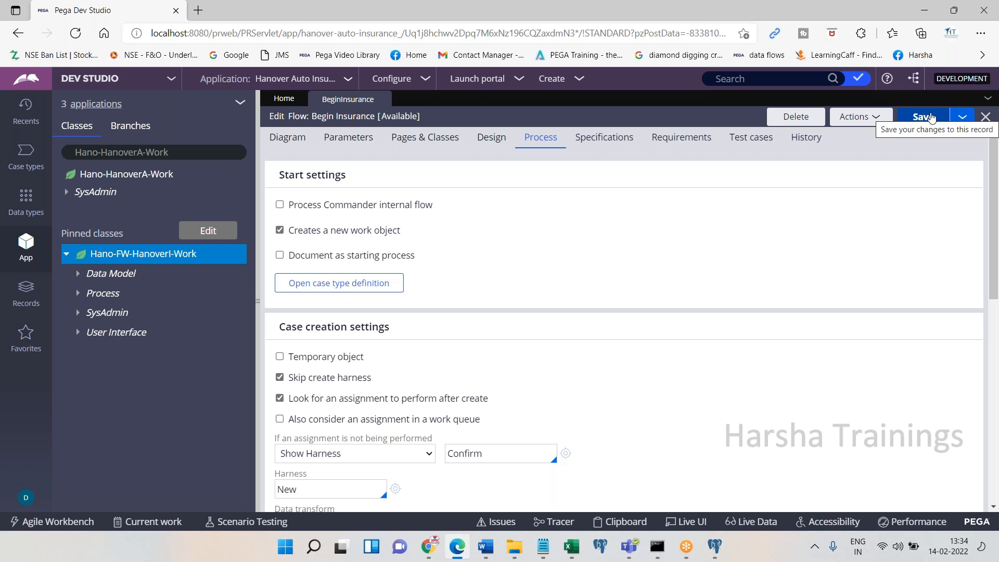
left_click(455, 555)
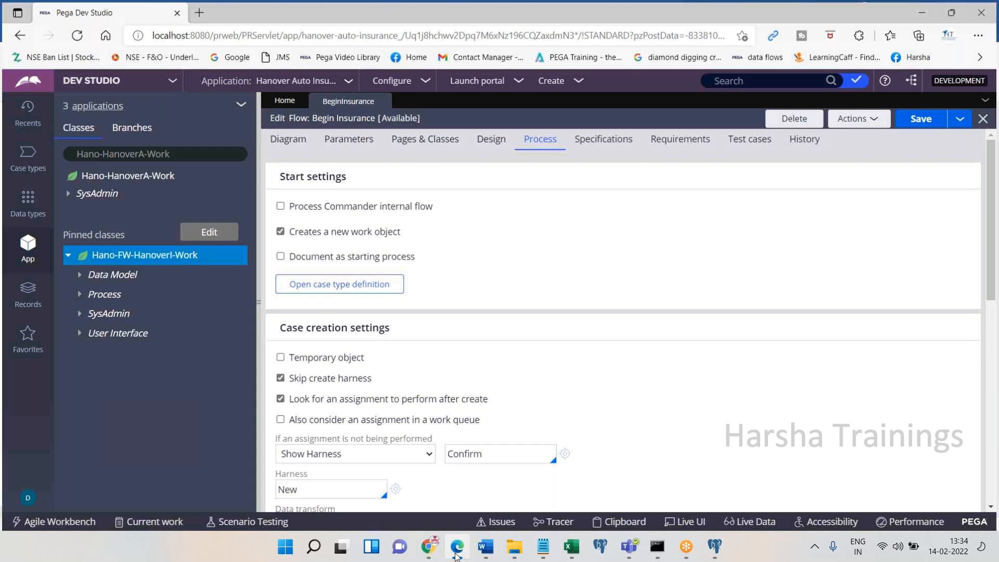
key("ctrl+v")
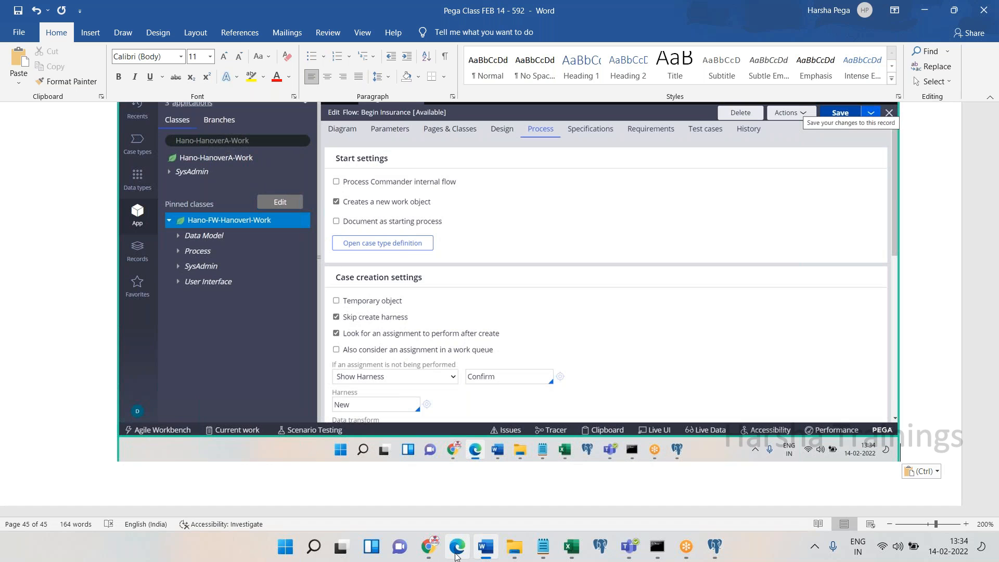
Add the note 'Now, click on action menu and choose run, to initialize business tarnaction'
key("Return")
type("Now, ac")
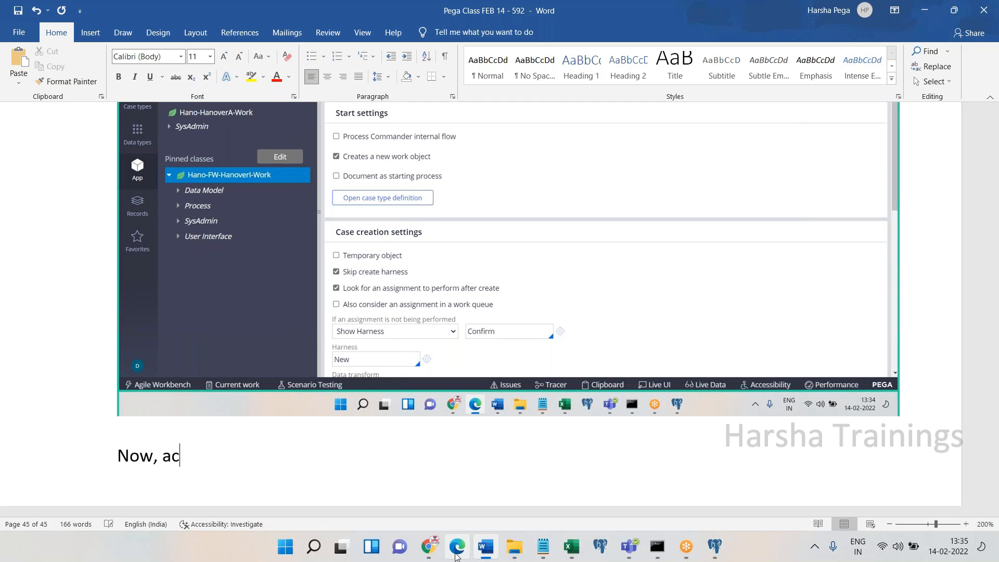
key("BackSpace")
key("BackSpace")
type("click on action menu and choose run, to initialize business tarnaction")
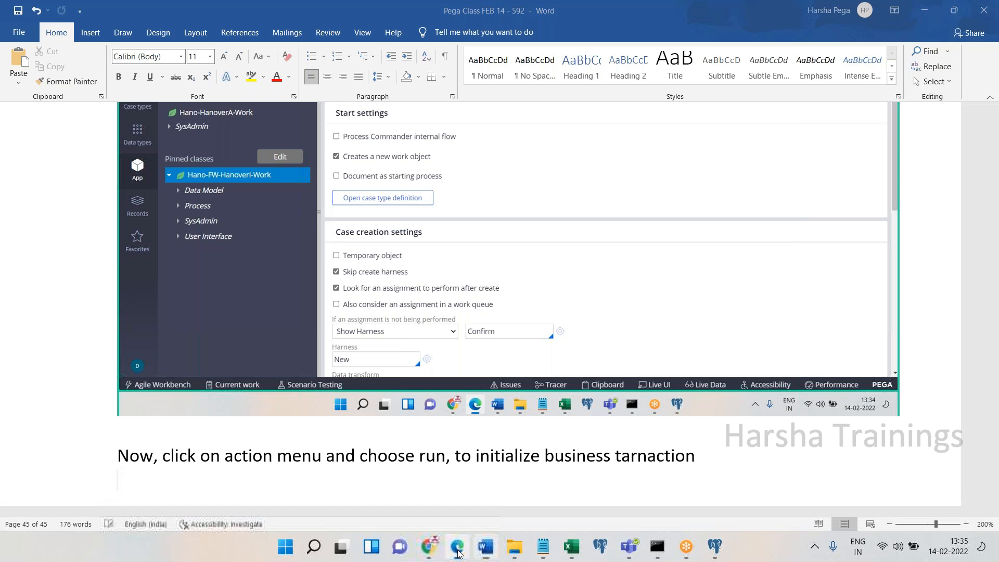
left_click(457, 555)
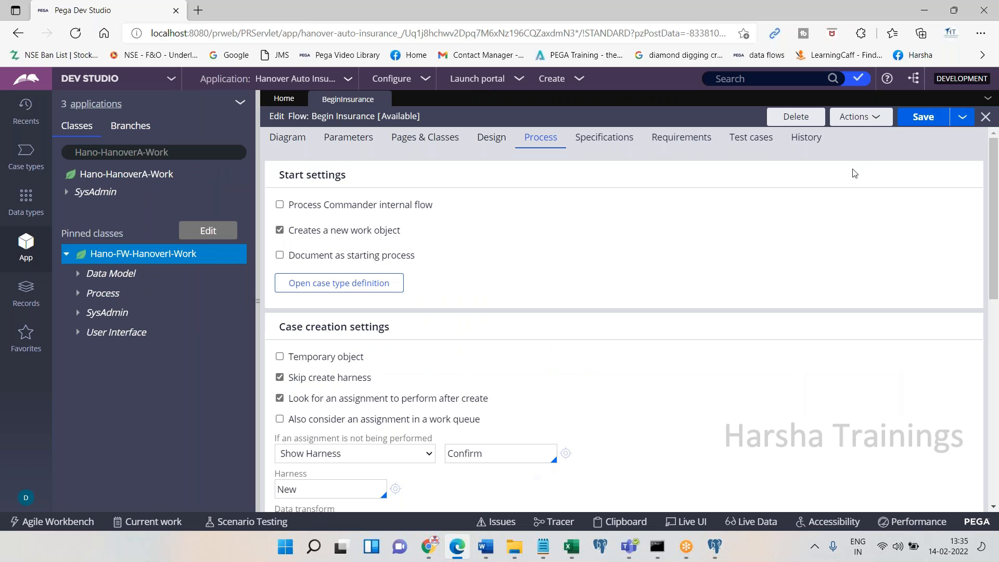
Run the Begin Insurance flow from Actions, pasting the actions list and new case form into Word
left_click(868, 112)
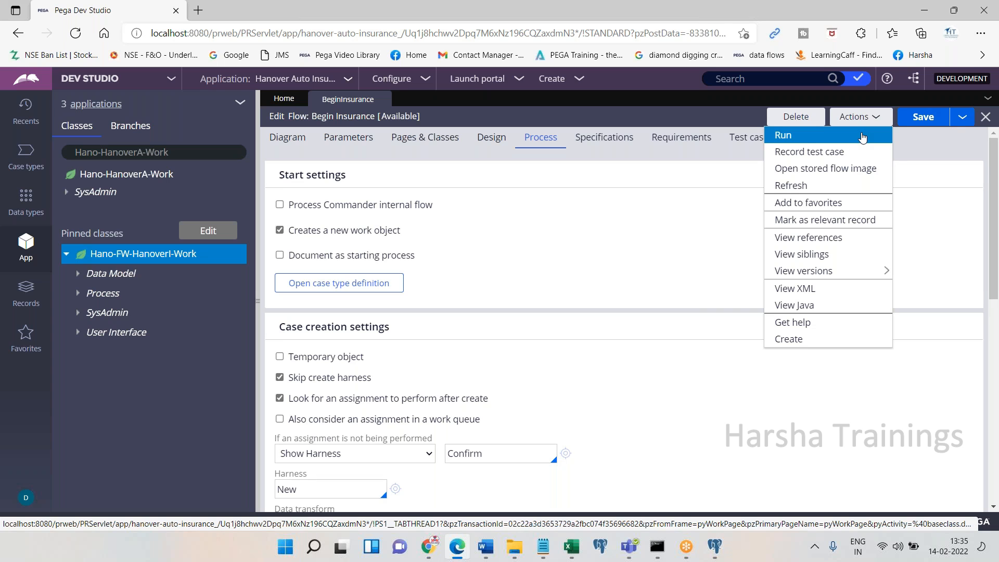
left_click(862, 136)
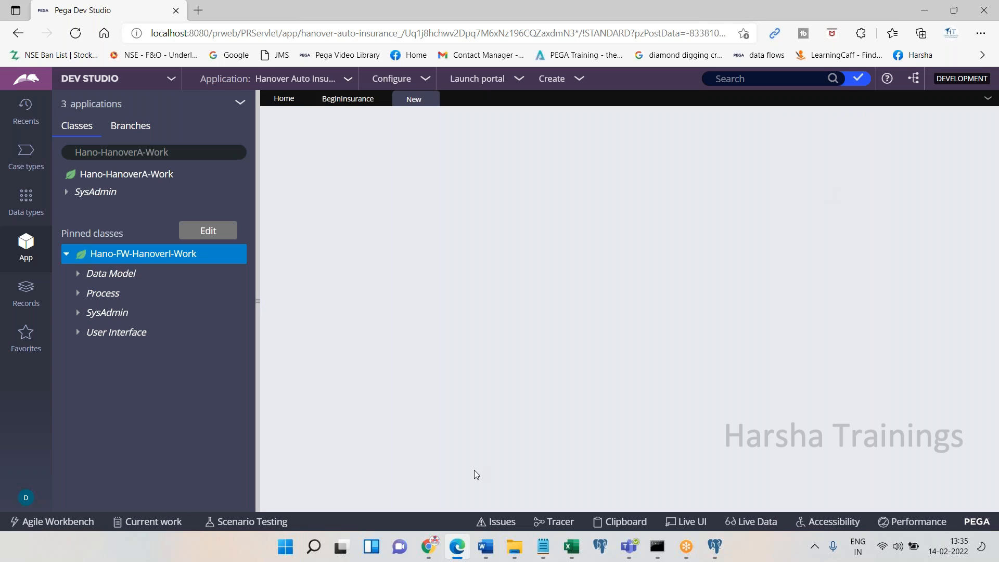
key("alt+Tab")
key("ctrl+v")
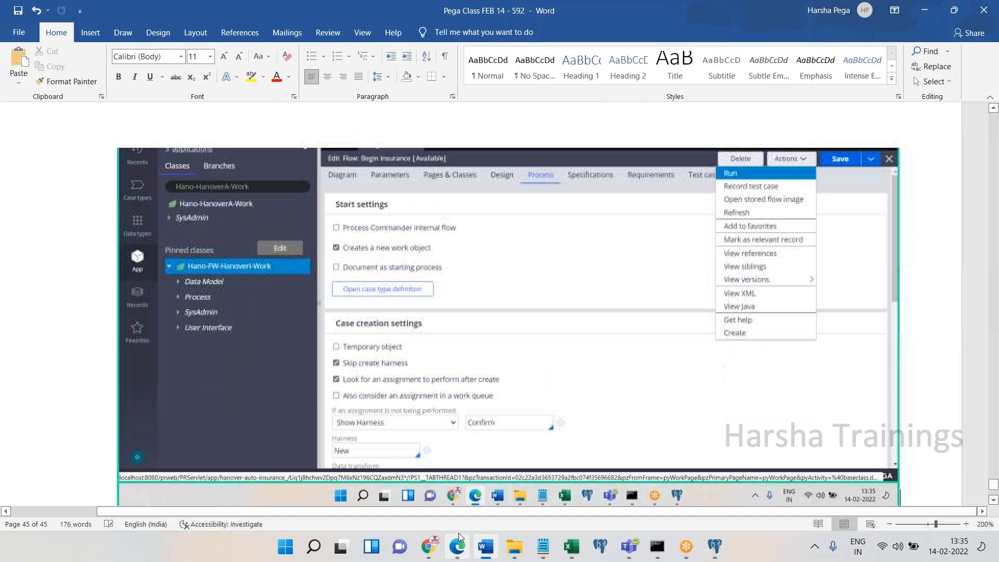
left_click(457, 545)
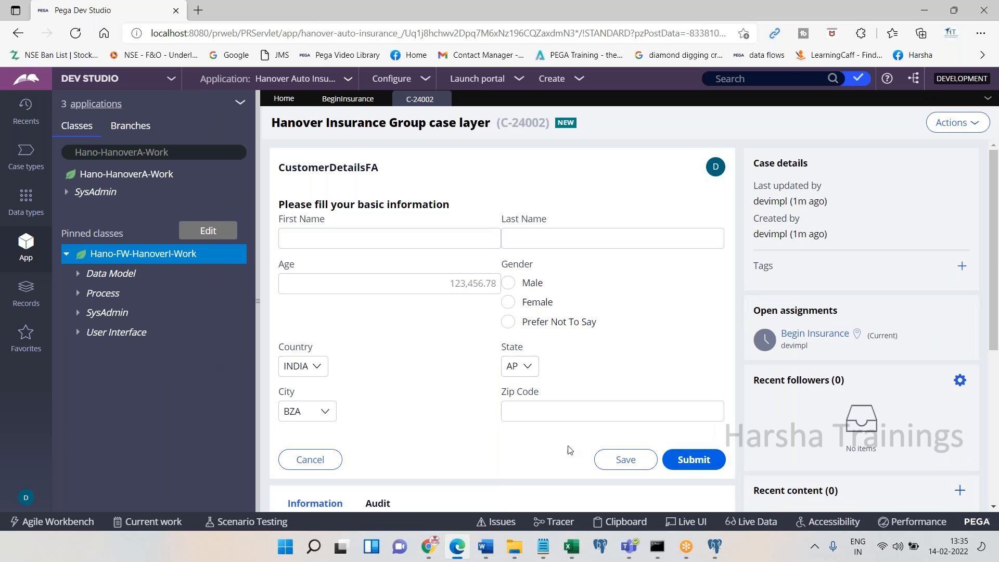
key("super+Print")
key("alt+Tab")
key("ctrl+v")
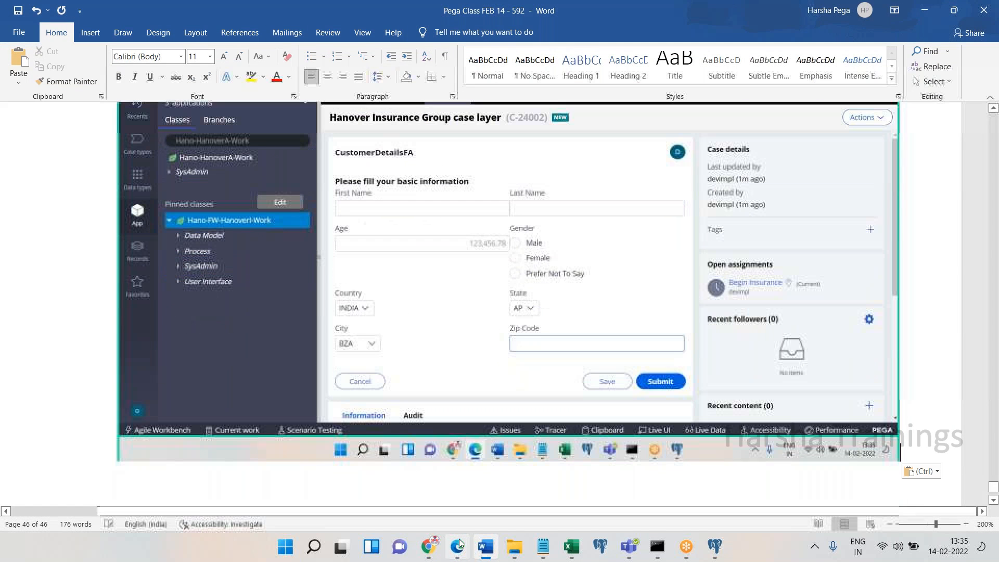
left_click(457, 545)
Fill the CustomerDetailsFA form: first and last name, age 23, Male, country INDIA, zip code
left_click(378, 239)
key("Tab")
key("Tab")
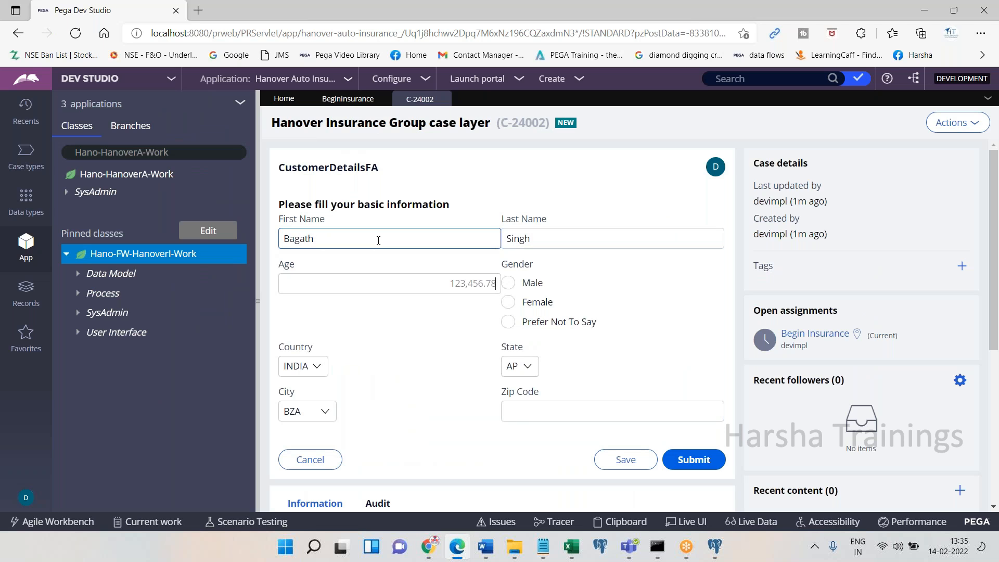
type("23")
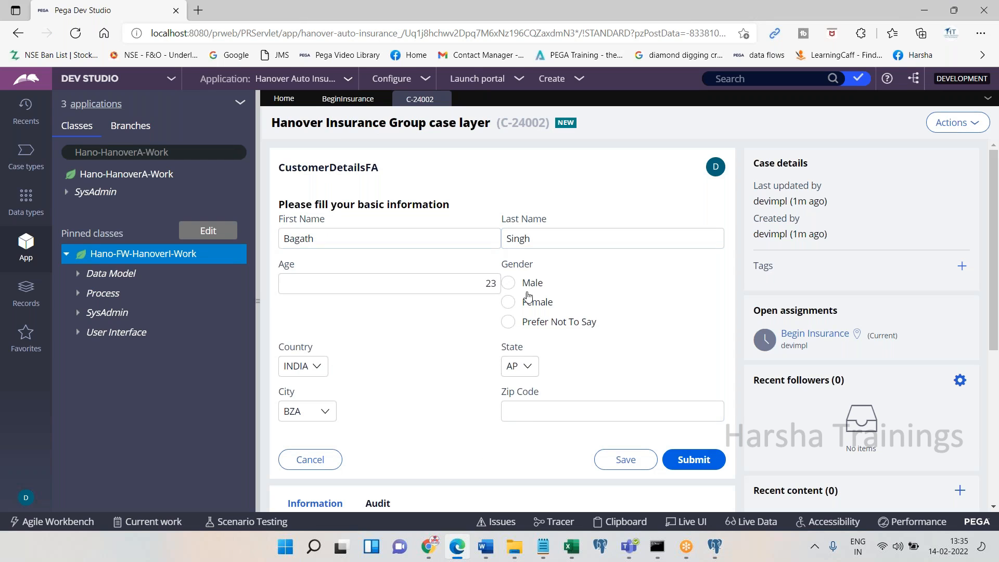
left_click(508, 282)
left_click(294, 367)
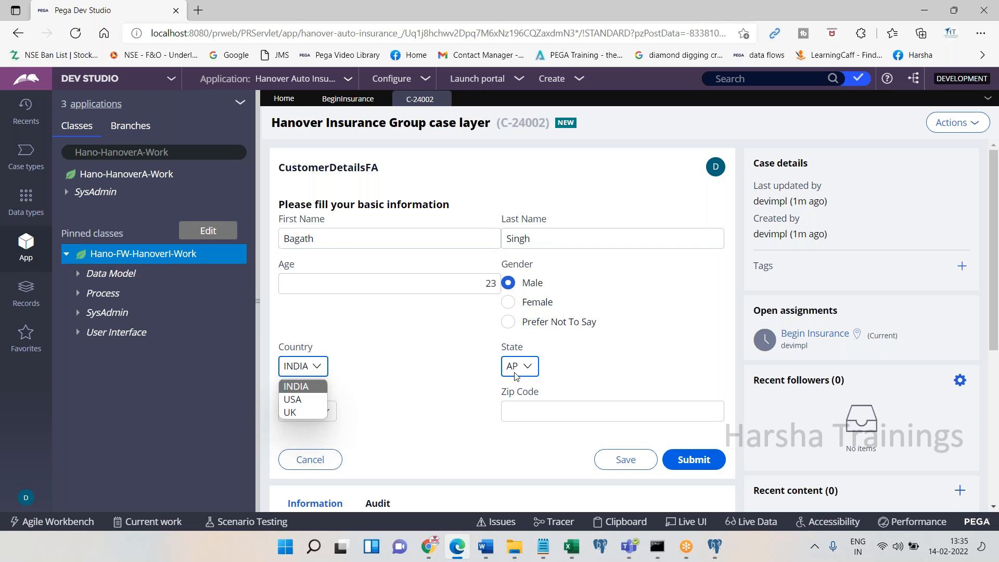
left_click(367, 425)
left_click(538, 417)
type("252525")
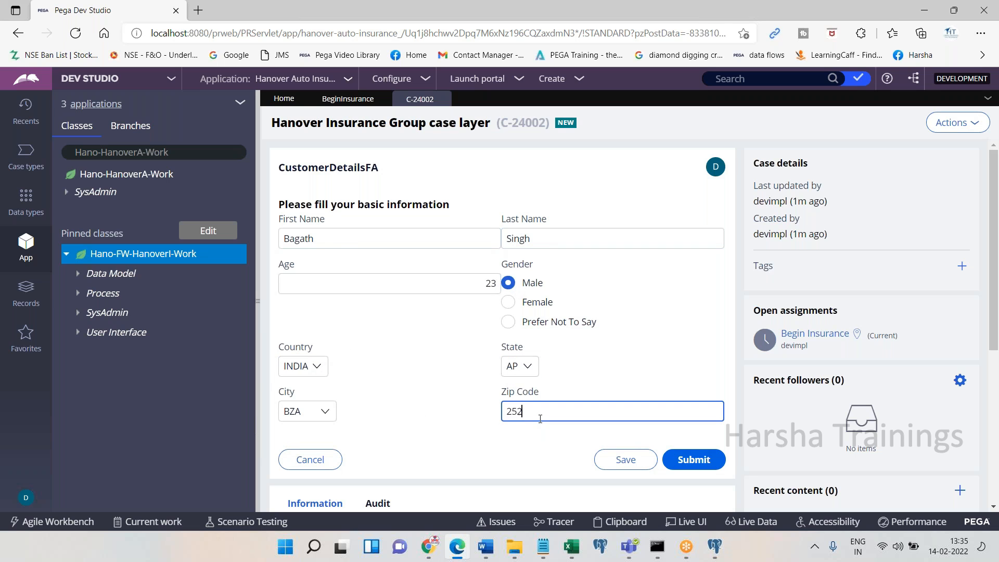
Paste the filled form screenshot into Word with the note 'Submit'
left_click(461, 555)
key("ctrl+v")
type("Submit")
left_click(458, 552)
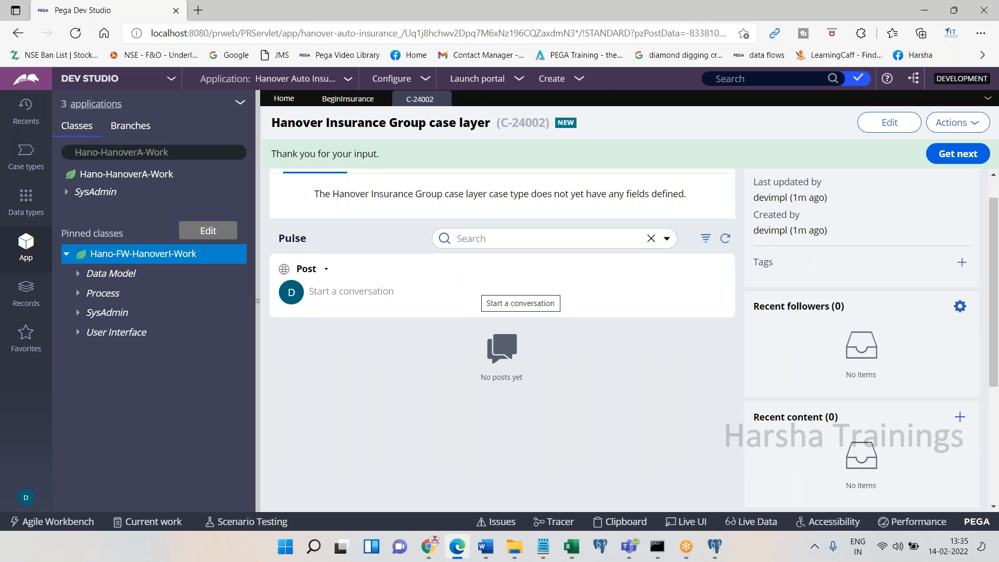
Paste the thank-you confirmation screenshot, add 'Save. Done.', and save the Word notes
left_click(468, 544)
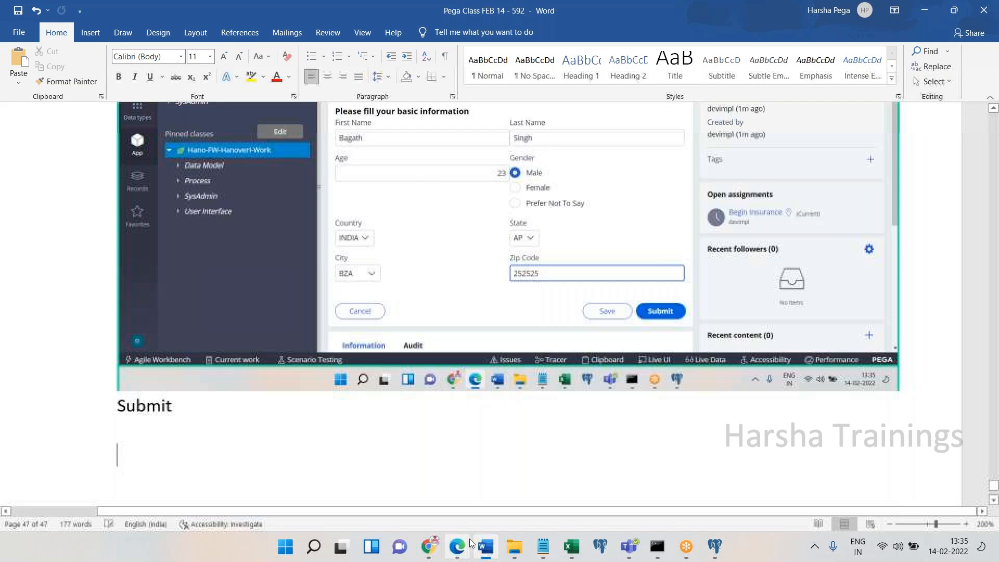
key("ctrl+v")
key("Return")
type("Save. Done.")
key("Return")
key("ctrl+s")
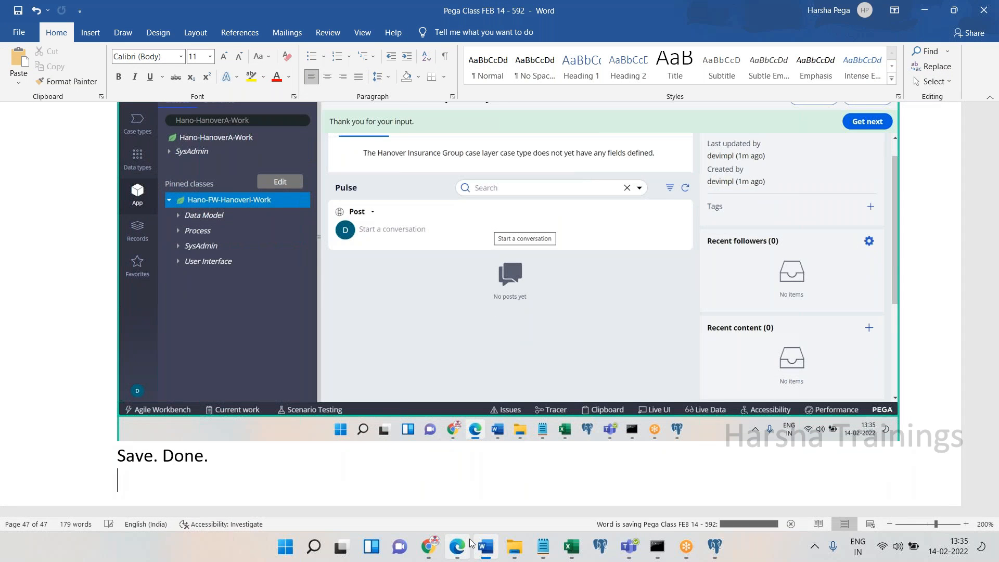
left_click(458, 545)
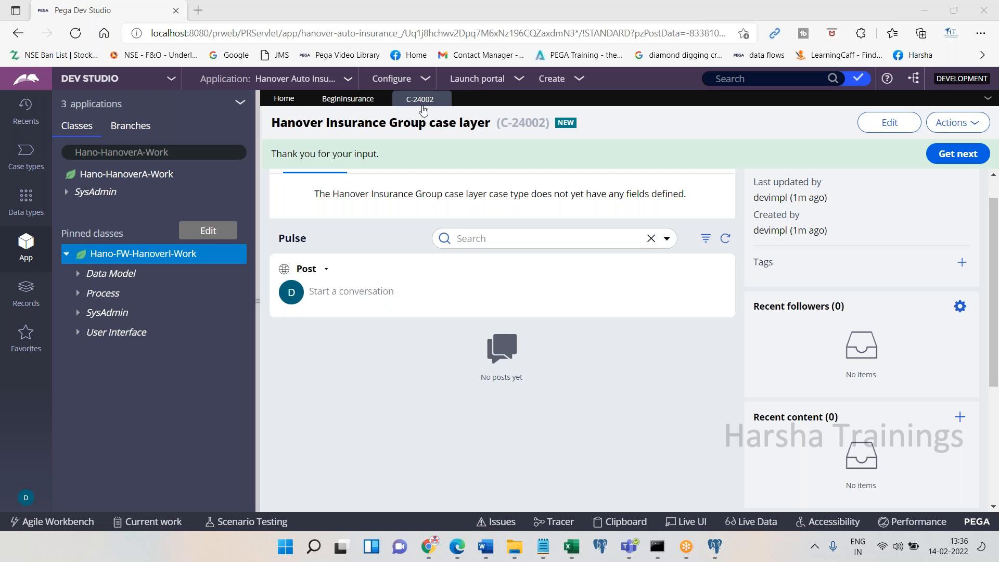
Close the C-24002 case and BeginInsurance flow tabs, then bring the Word notes forward
left_click(442, 99)
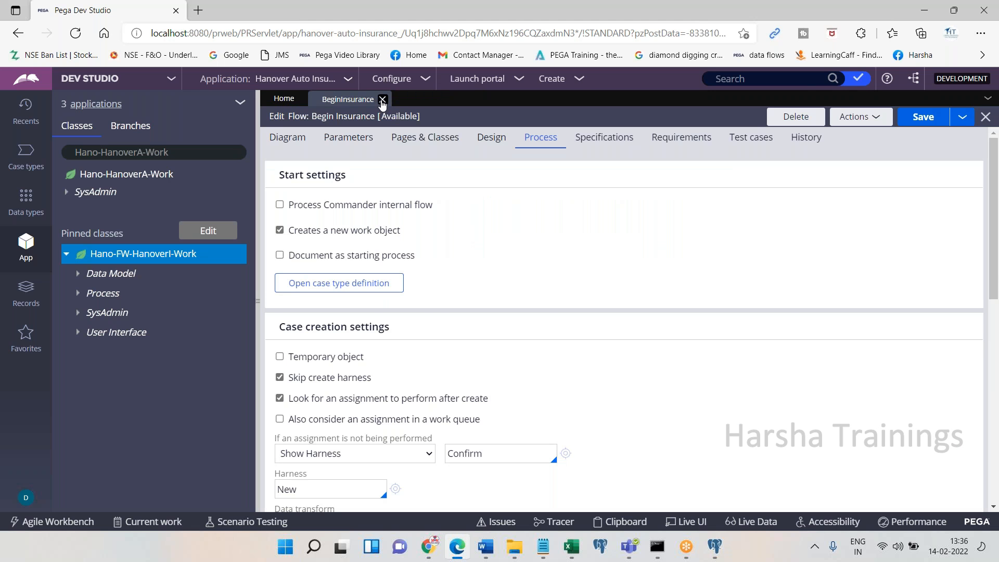
left_click(382, 101)
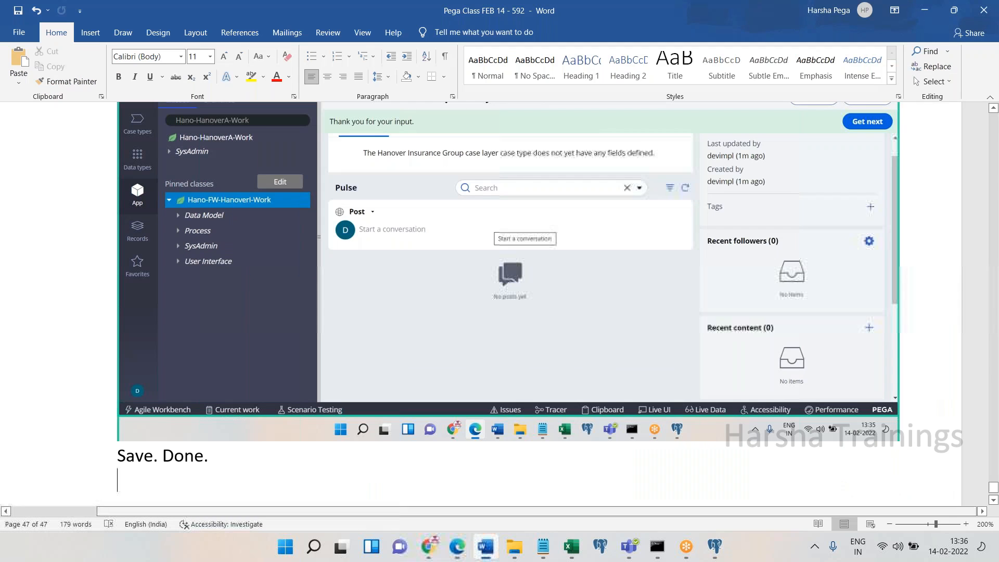
left_click(485, 547)
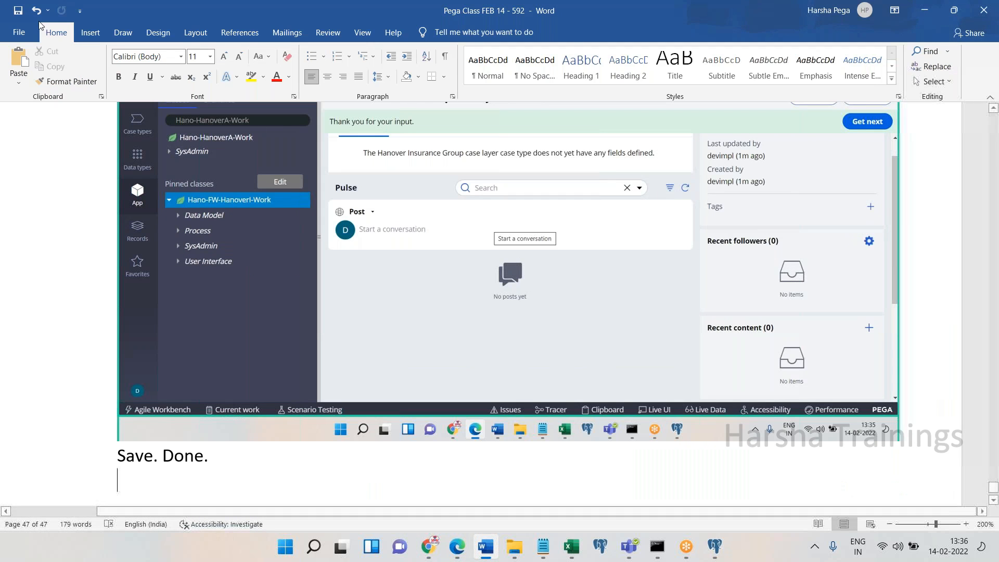
key("alt+Tab")
mouse_move(427, 546)
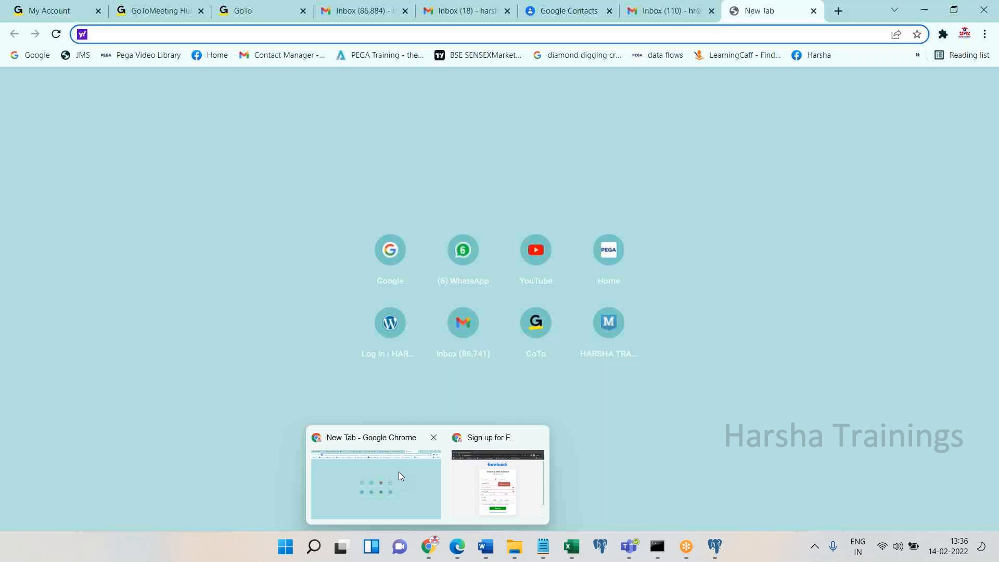
Start a Gmail message to the suggested recipient with Pega Batch 592 in Bcc
left_click(399, 472)
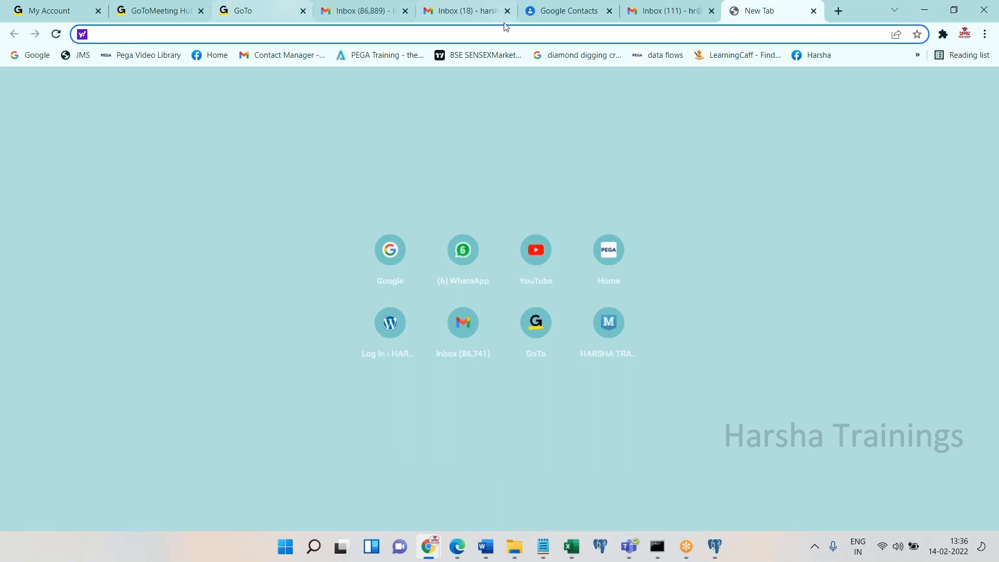
left_click(532, 20)
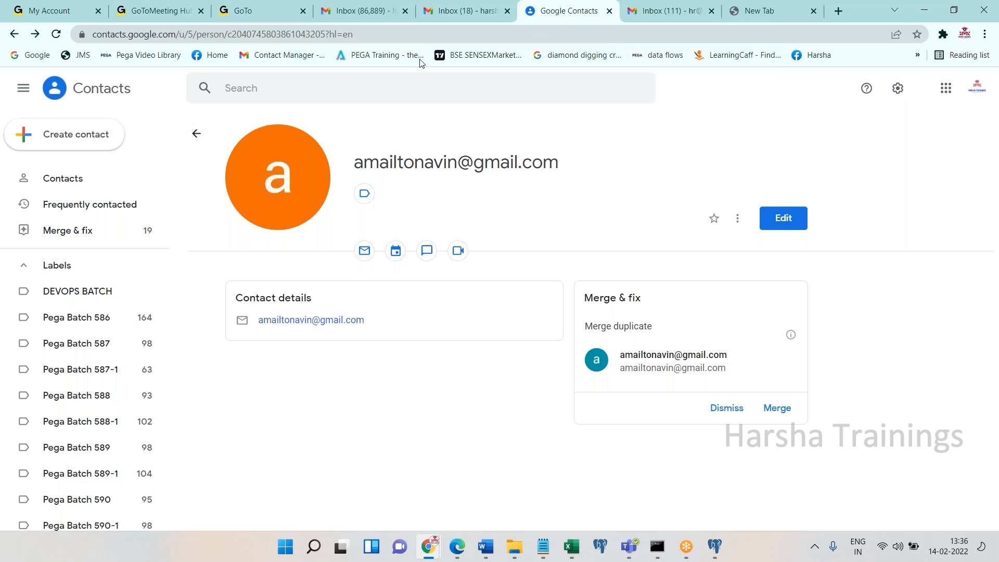
left_click(492, 22)
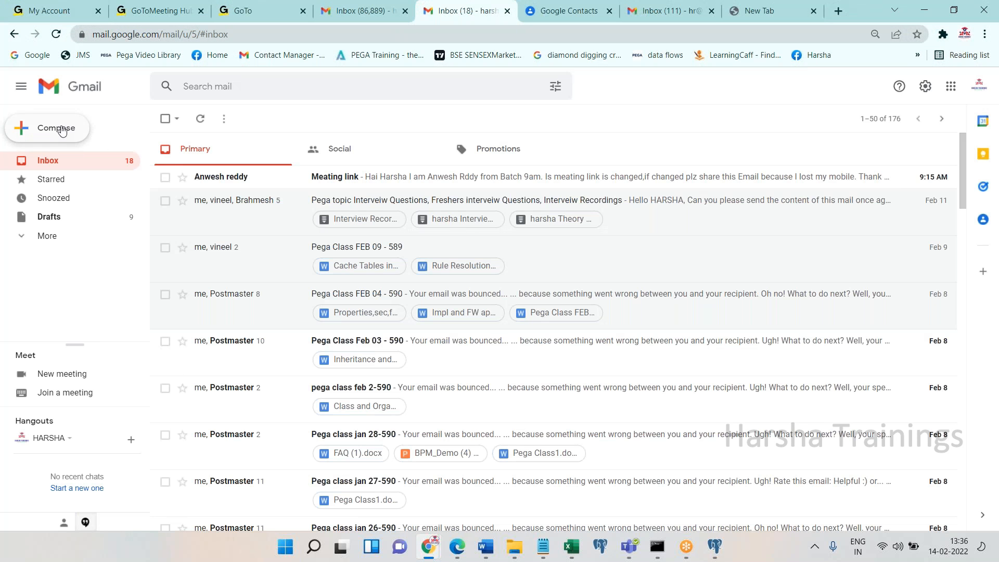
type("cha")
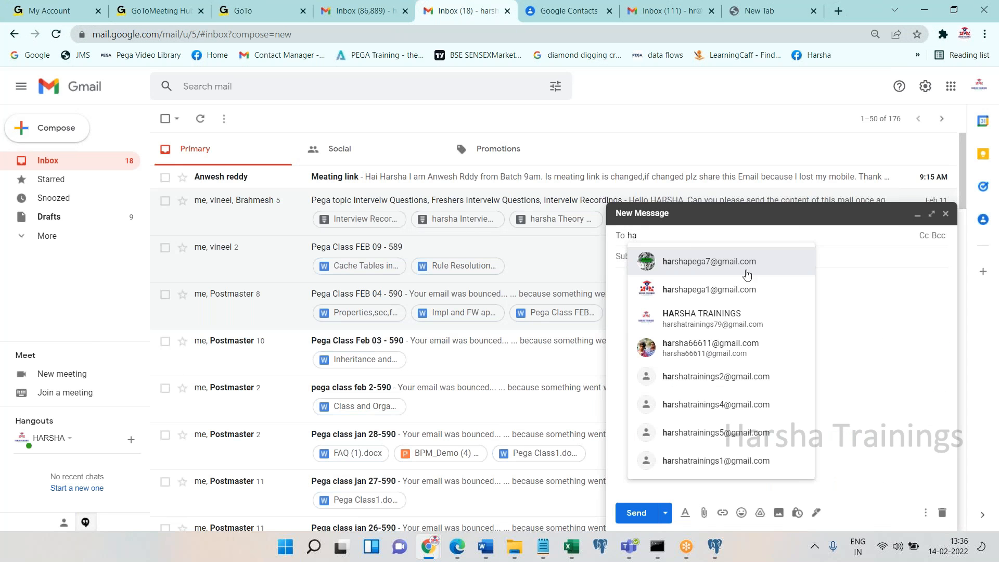
left_click(744, 270)
left_click(938, 237)
type("p")
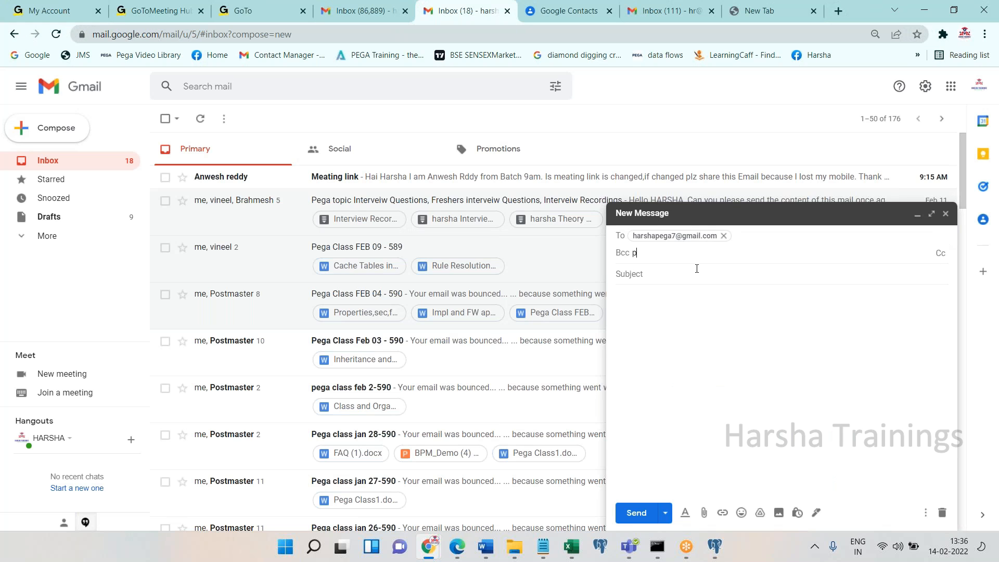
type("ega")
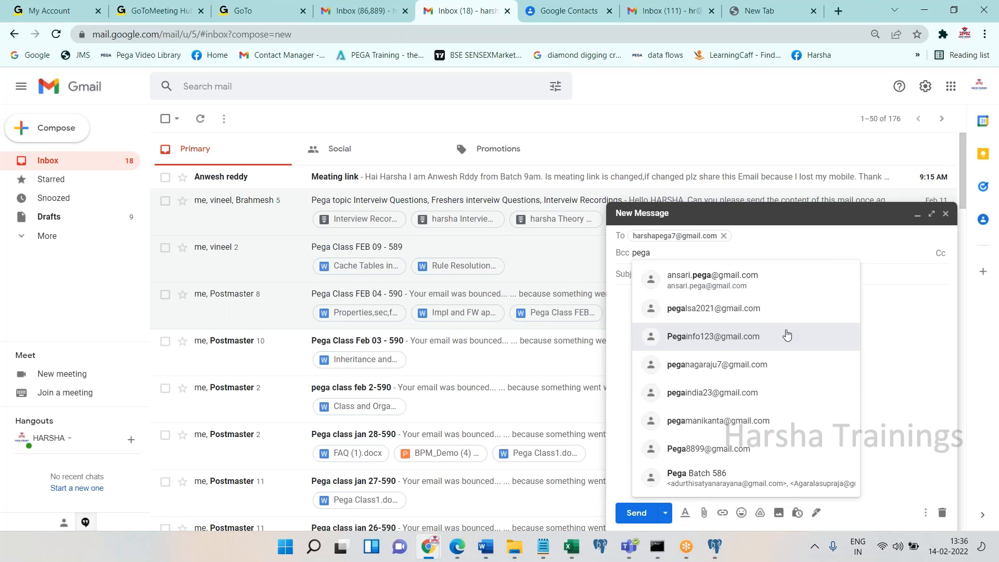
key("BackSpace")
key("BackSpace")
key("BackSpace")
key("BackSpace")
type("592")
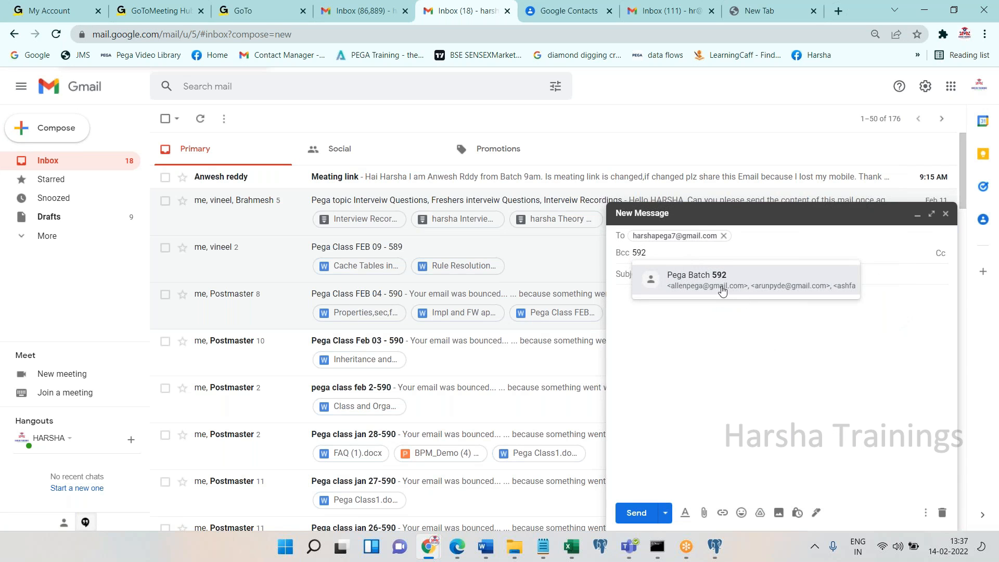
left_click(722, 290)
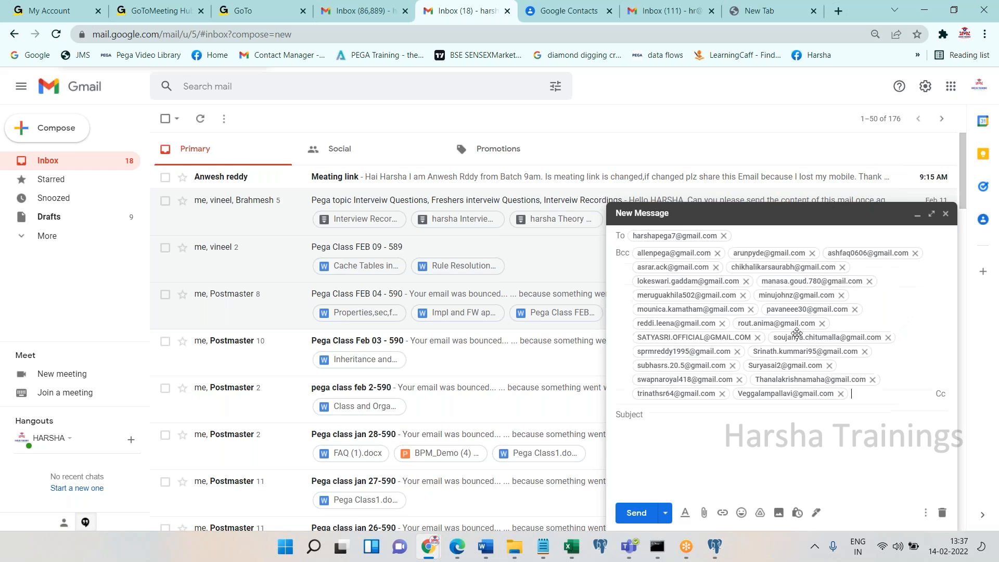
Clear all recipients and discard that draft
left_click(771, 415)
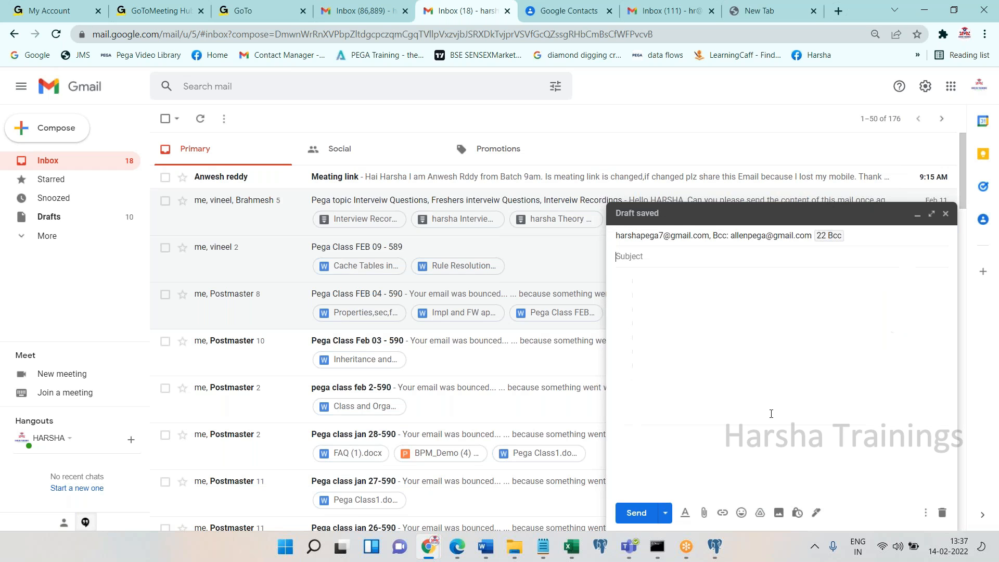
left_click(776, 234)
key("ctrl+a")
key("BackSpace")
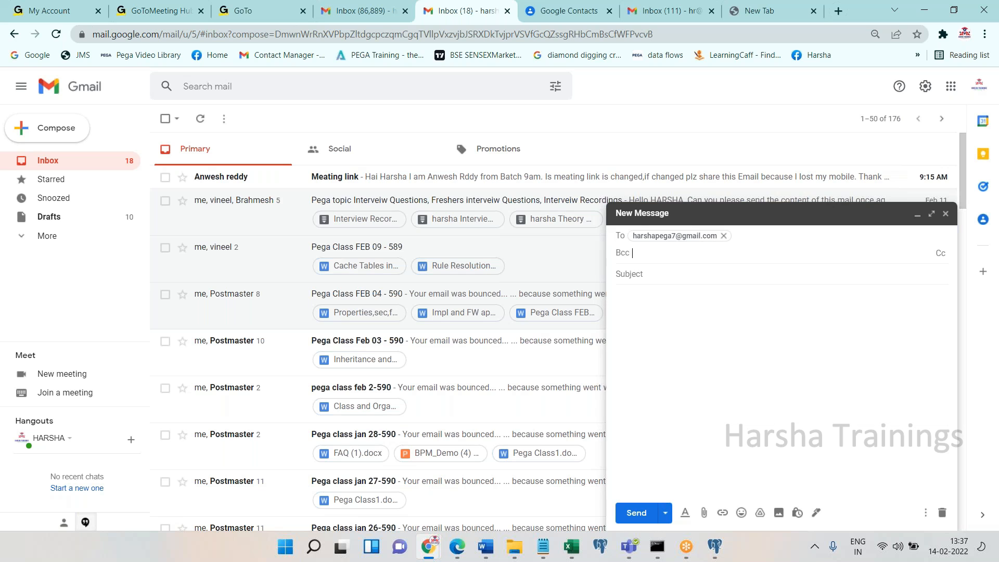
key("BackSpace")
left_click(941, 512)
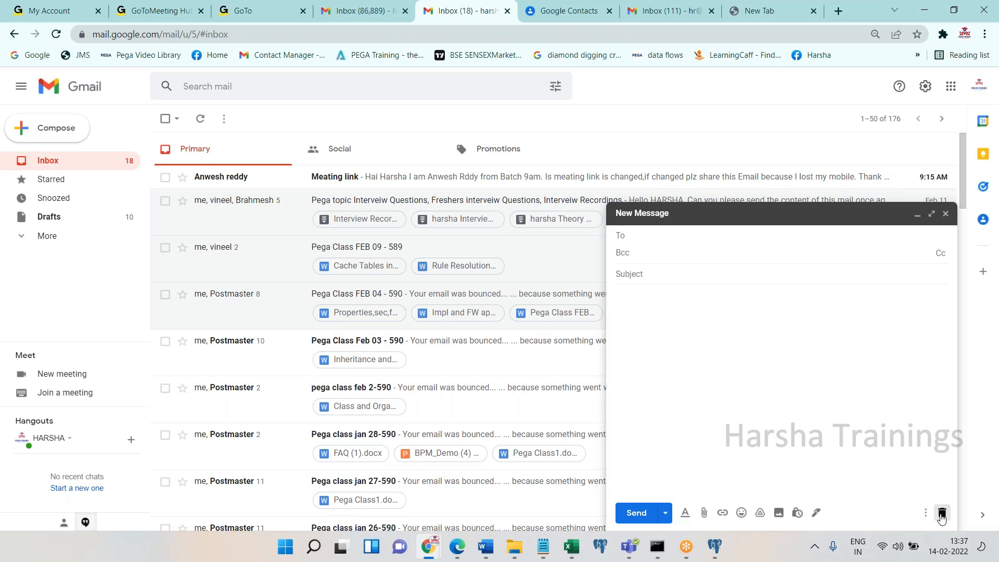
Reload Gmail and compose a new message to the suggested recipient, Bcc Pega Batch 592
left_click(56, 34)
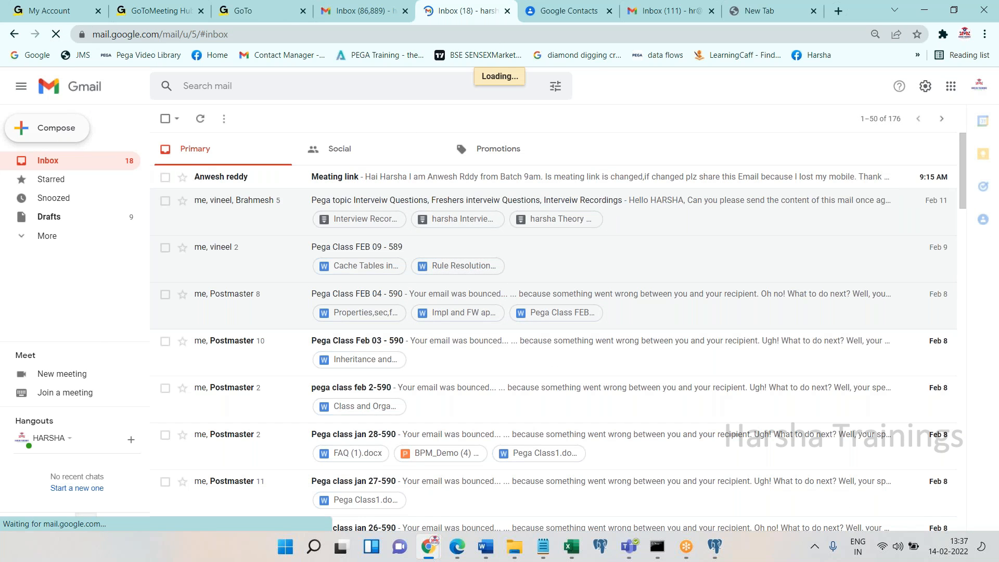
left_click(68, 128)
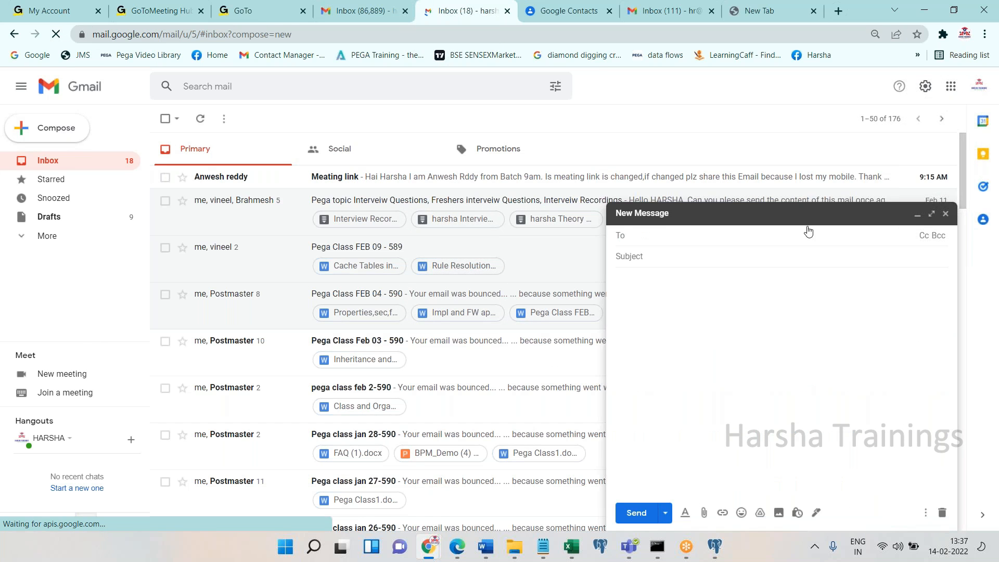
type("ha")
left_click(735, 266)
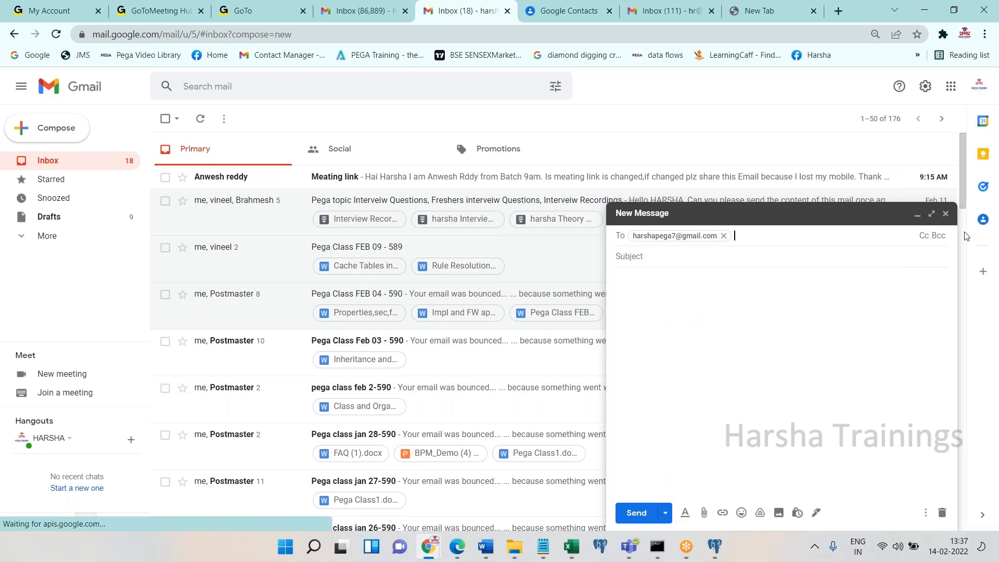
left_click(937, 235)
type("592")
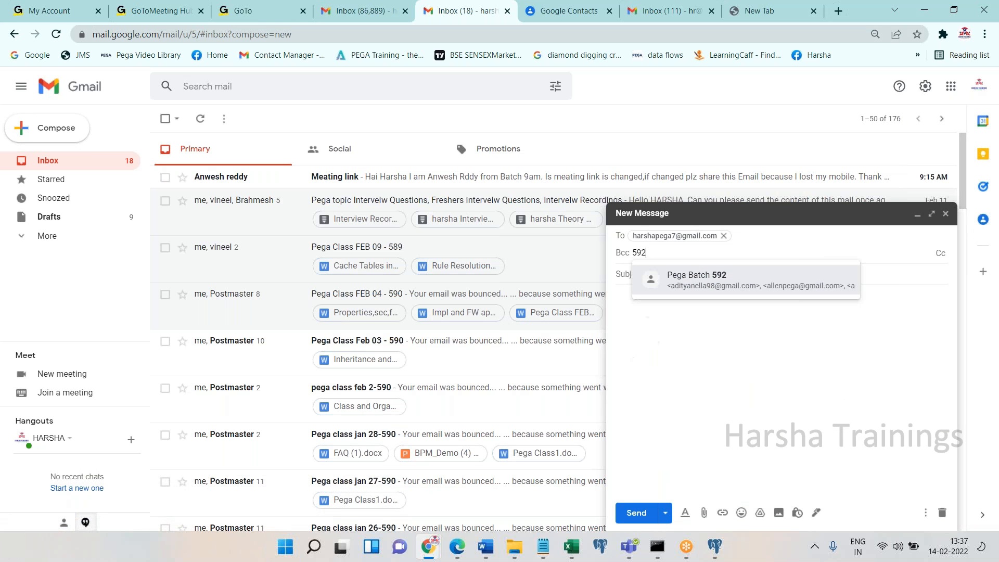
left_click(775, 289)
Enter subject 'Pega Class FEB 14 - 592' and body 'PFA'
left_click(741, 452)
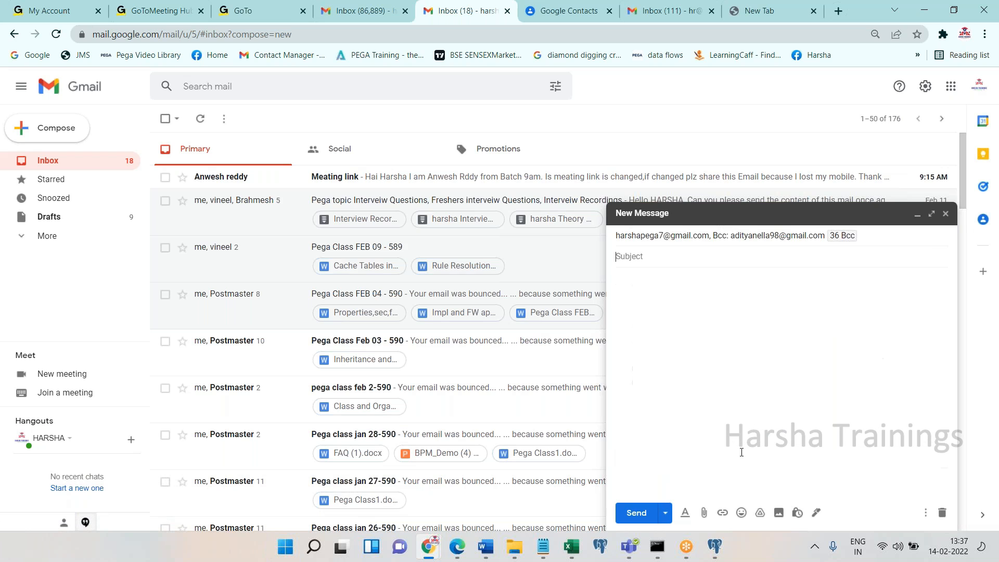
type("Pega Class FEB 14")
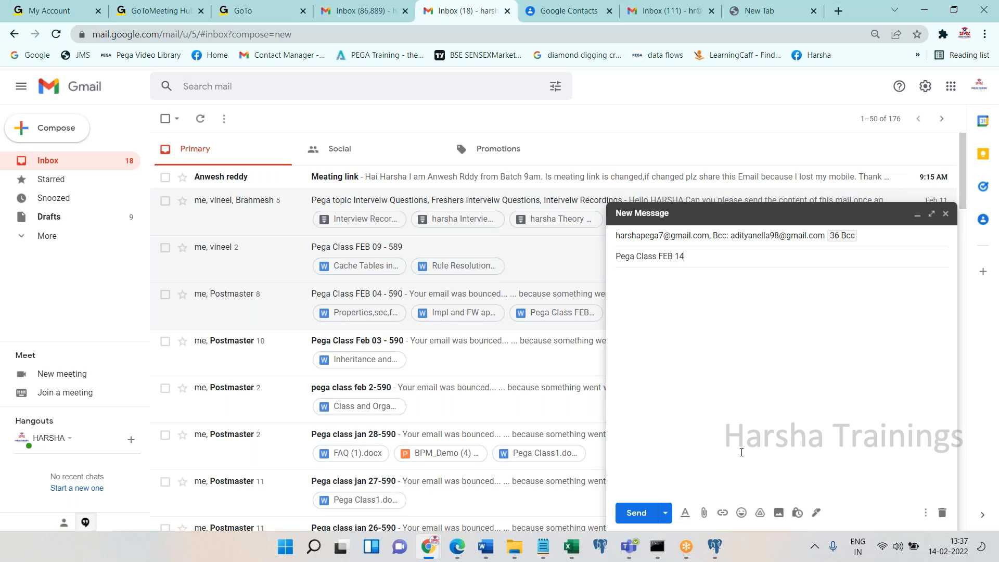
type(" - 592")
key("Tab")
type("PFA")
left_click(703, 513)
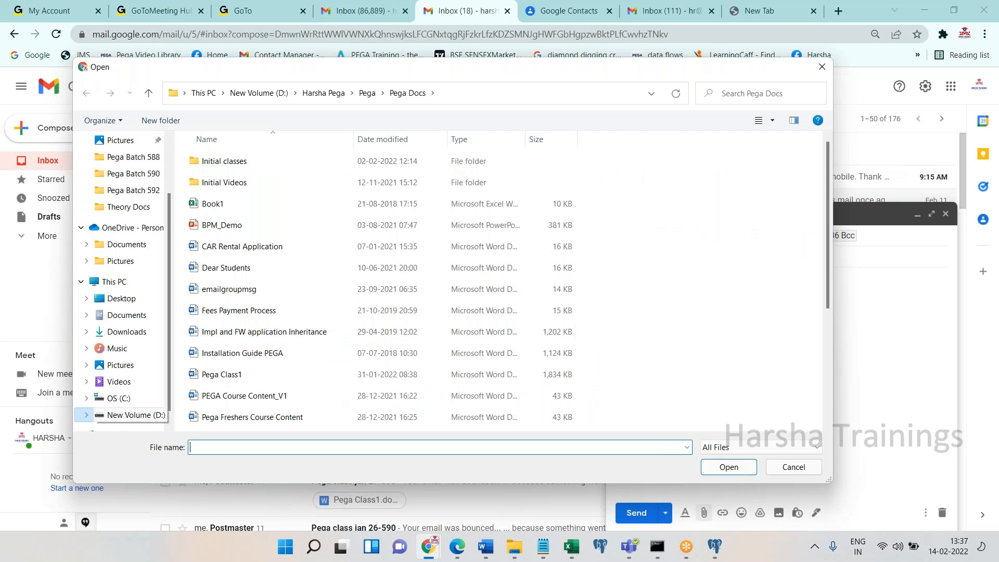
Attach Properties,sec,fa,fl.docx from D: Pega Classes > Theory Docs, then browse Practicals > Pega Batch 592
left_click(119, 398)
left_click(142, 415)
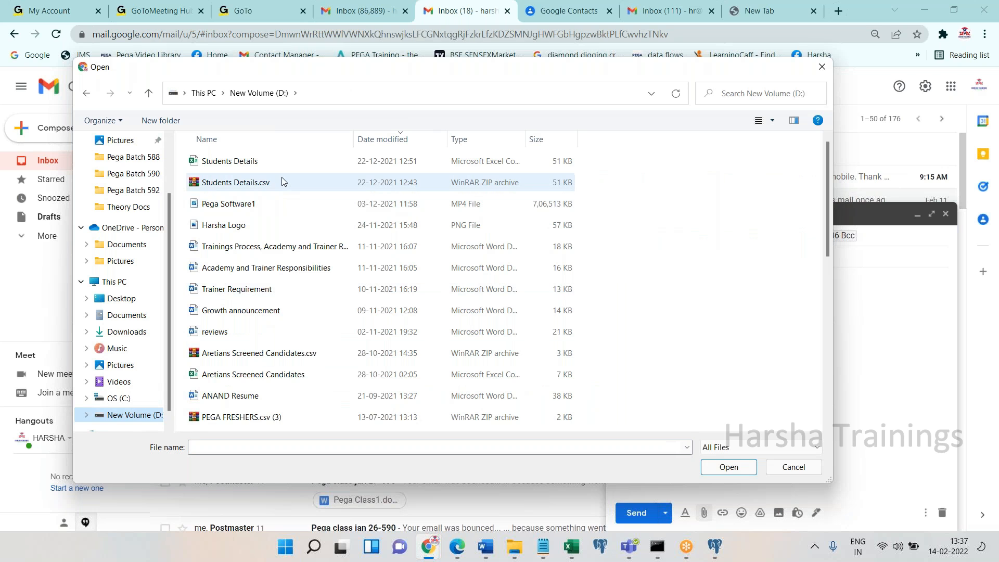
left_click(826, 395)
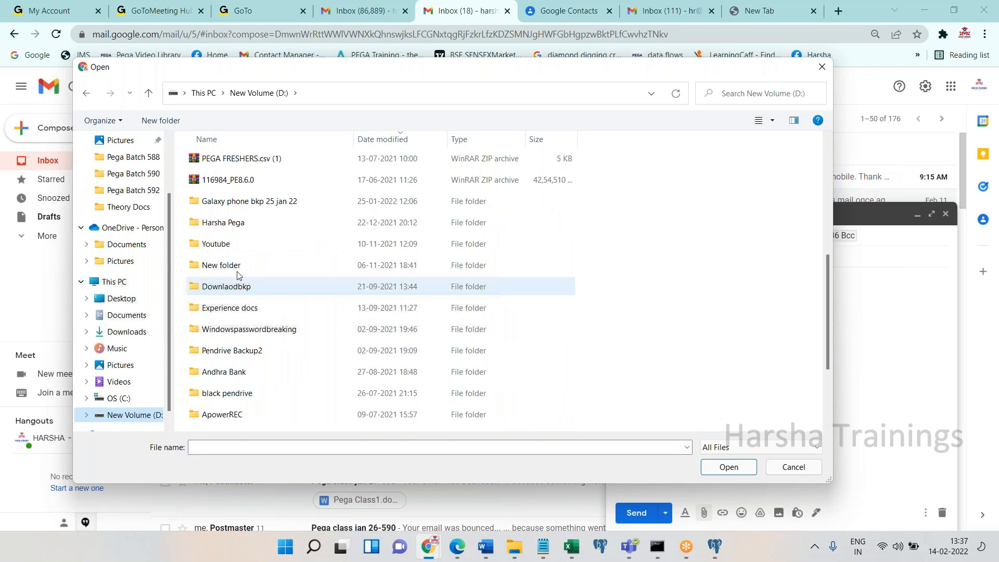
double_click(233, 223)
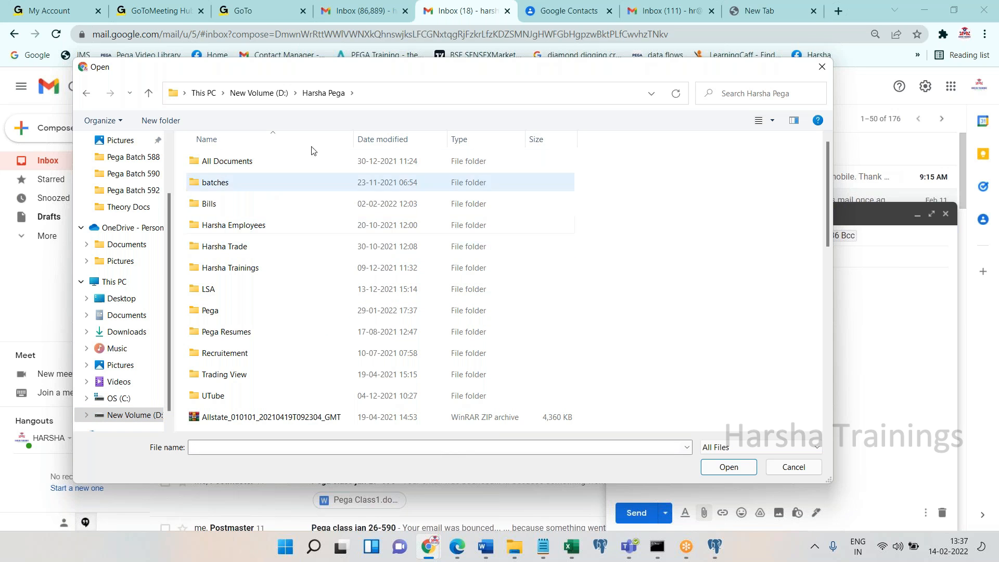
double_click(219, 310)
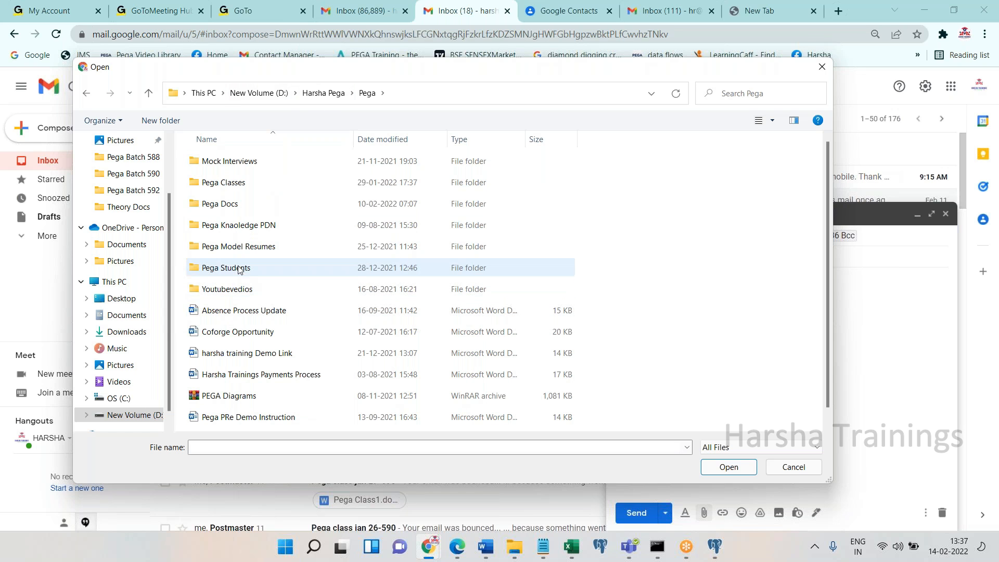
double_click(229, 183)
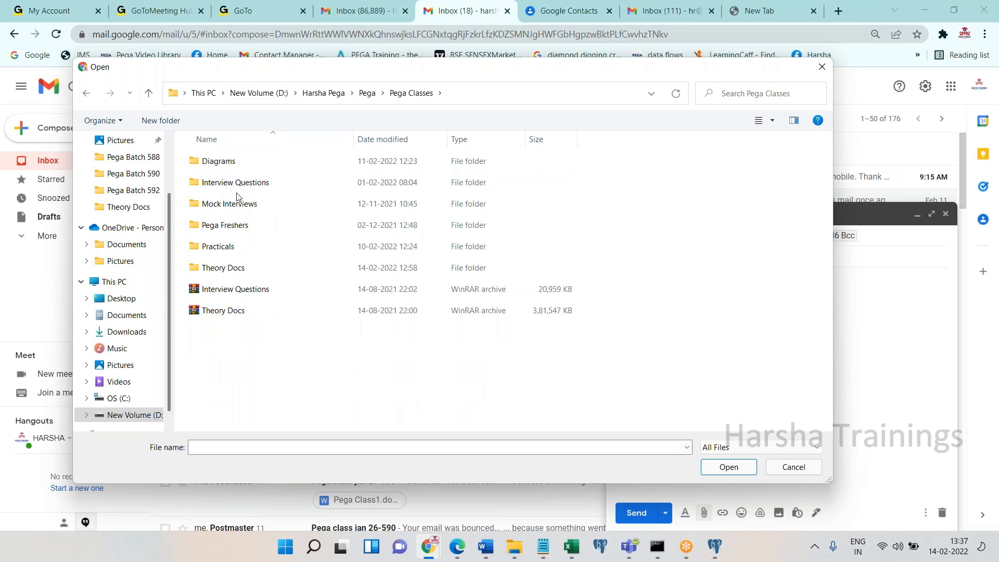
double_click(223, 269)
left_click(236, 268)
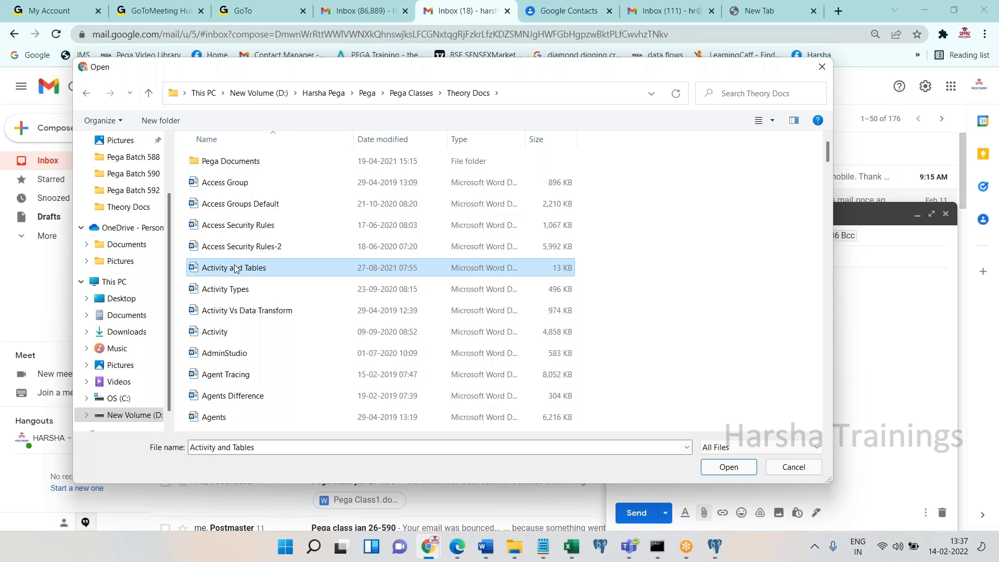
key("p")
key("p")
key("p")
key("p")
key("p")
key("p")
key("p")
key("p")
key("p")
key("p")
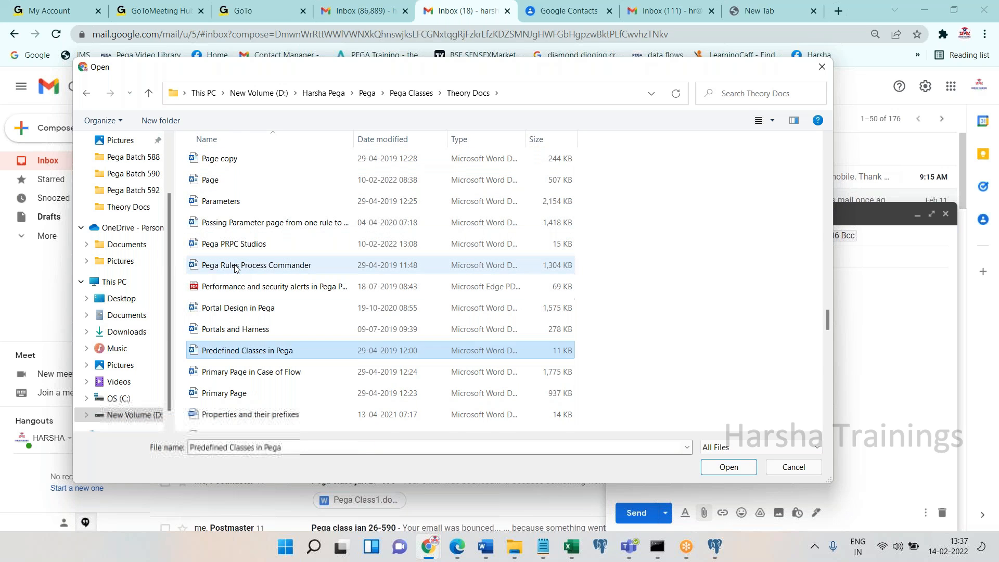
key("p")
key("p")
key("p")
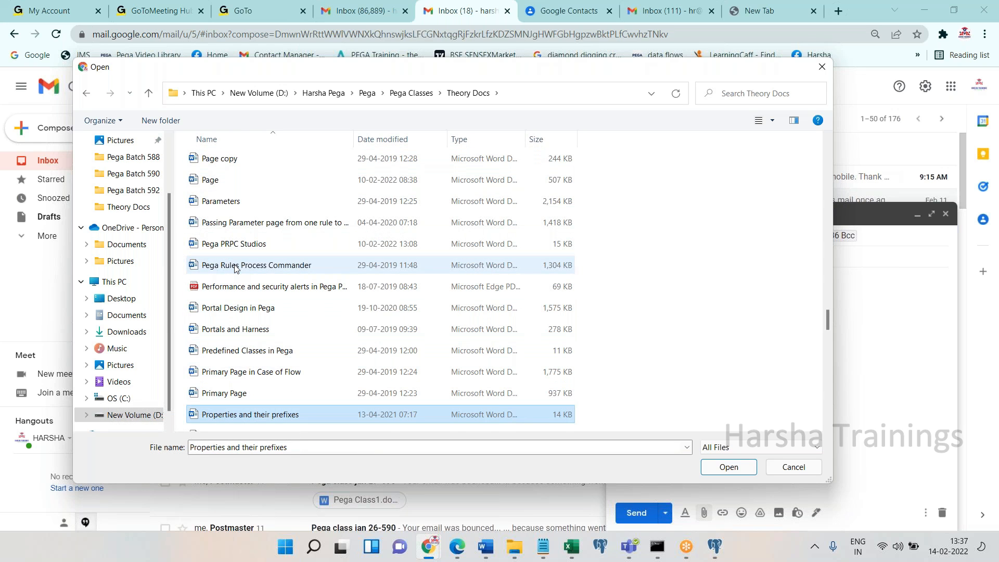
key("p")
key("Return")
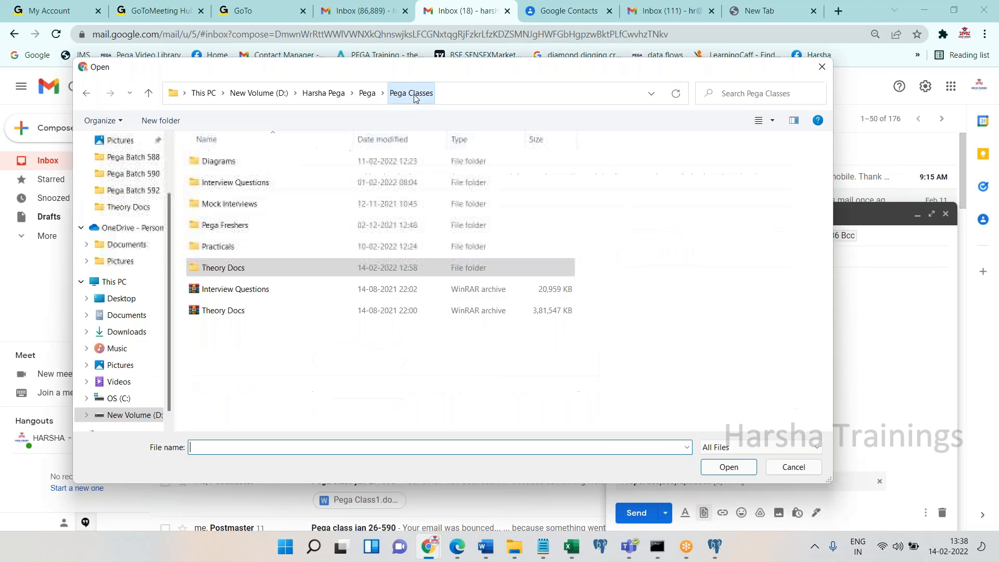
double_click(229, 245)
double_click(229, 417)
Attach Pega Class FEB 14 - 592.docx and send the email, granting recipients Edit access
left_click(240, 203)
left_click(733, 467)
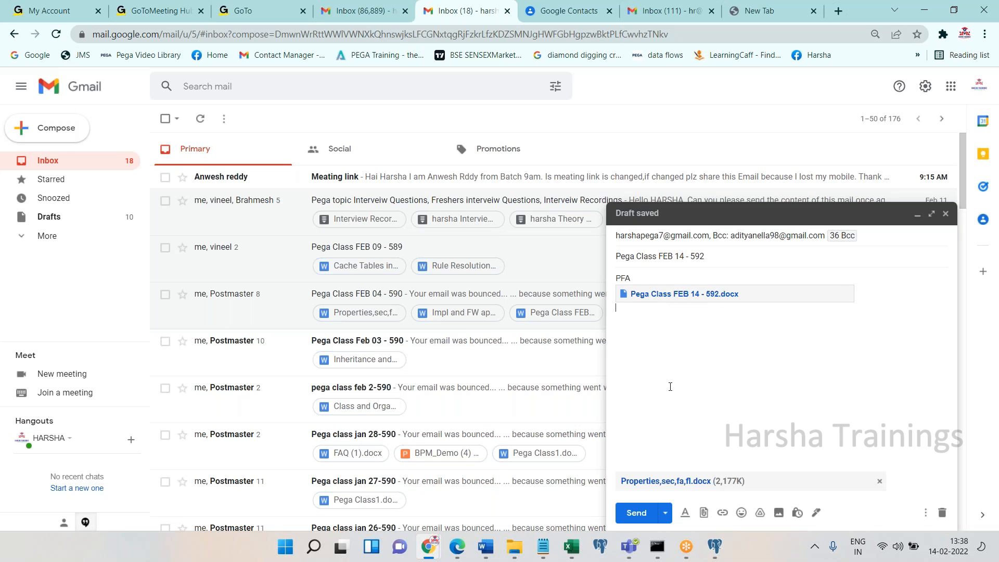
left_click(637, 512)
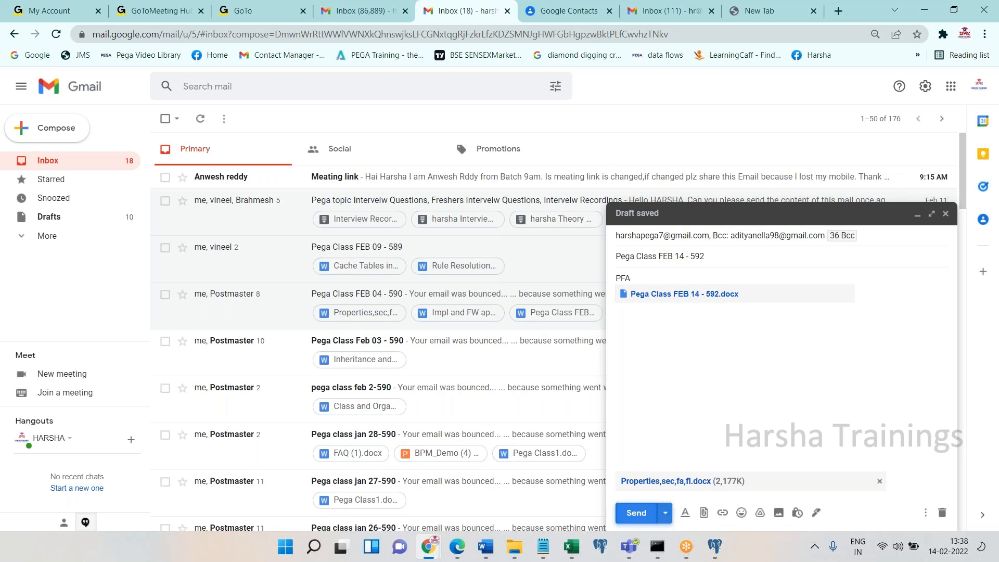
left_click(493, 398)
left_click(497, 442)
left_click(624, 468)
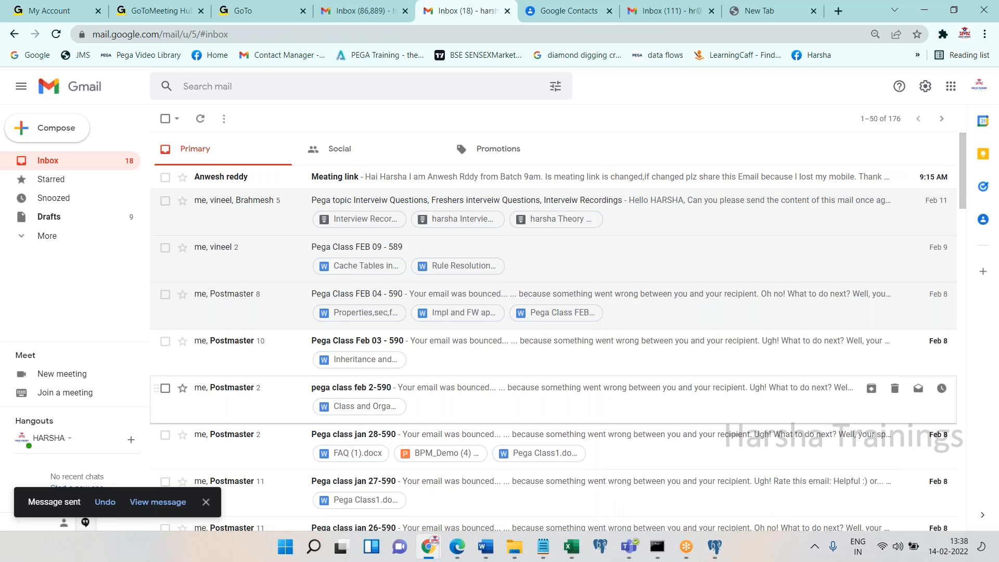
key("super+d")
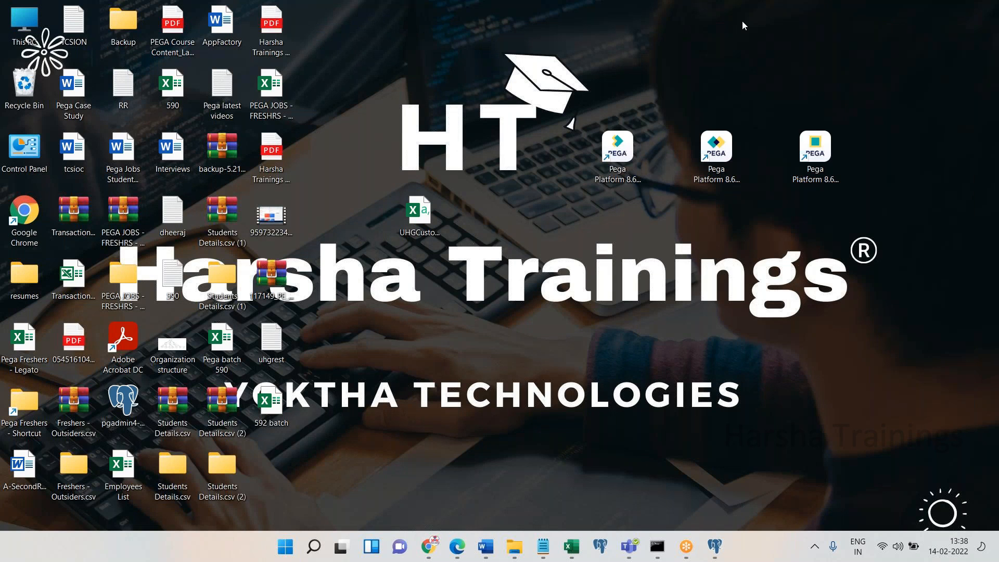